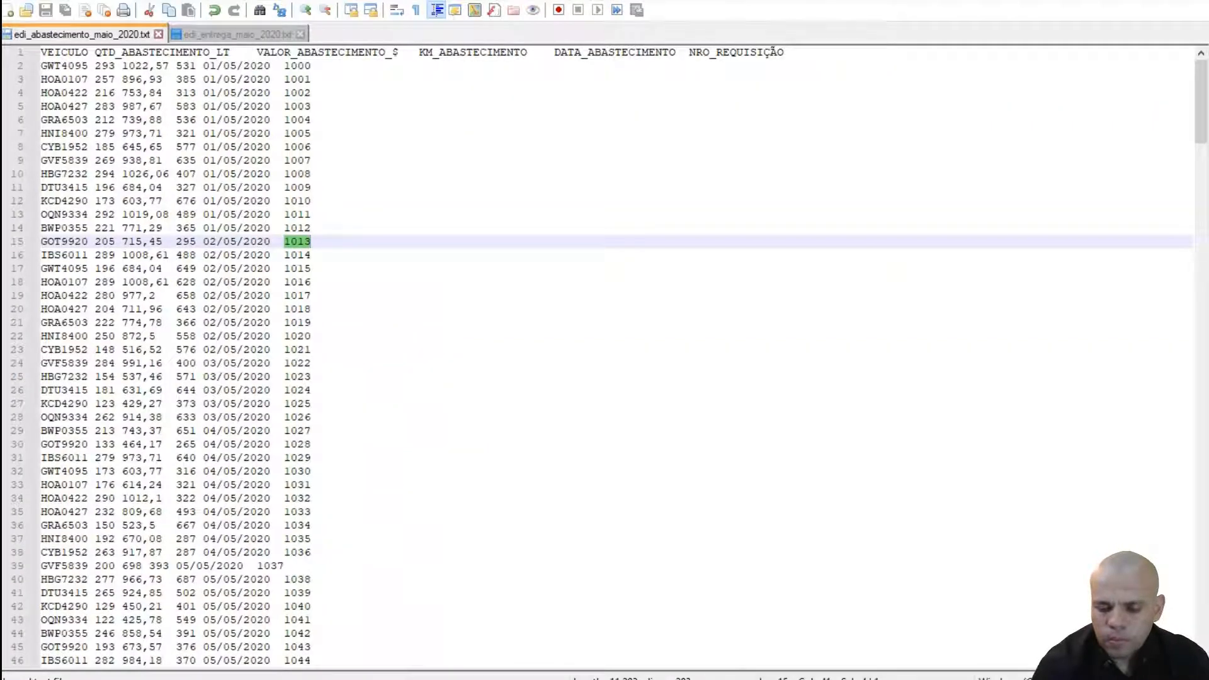
- Switch to the untitled Power BI Desktop report and load the text file edi_abastecimento_maio_2020 as a table
{"action": "mouse_move", "coordinate": [595, 679]}
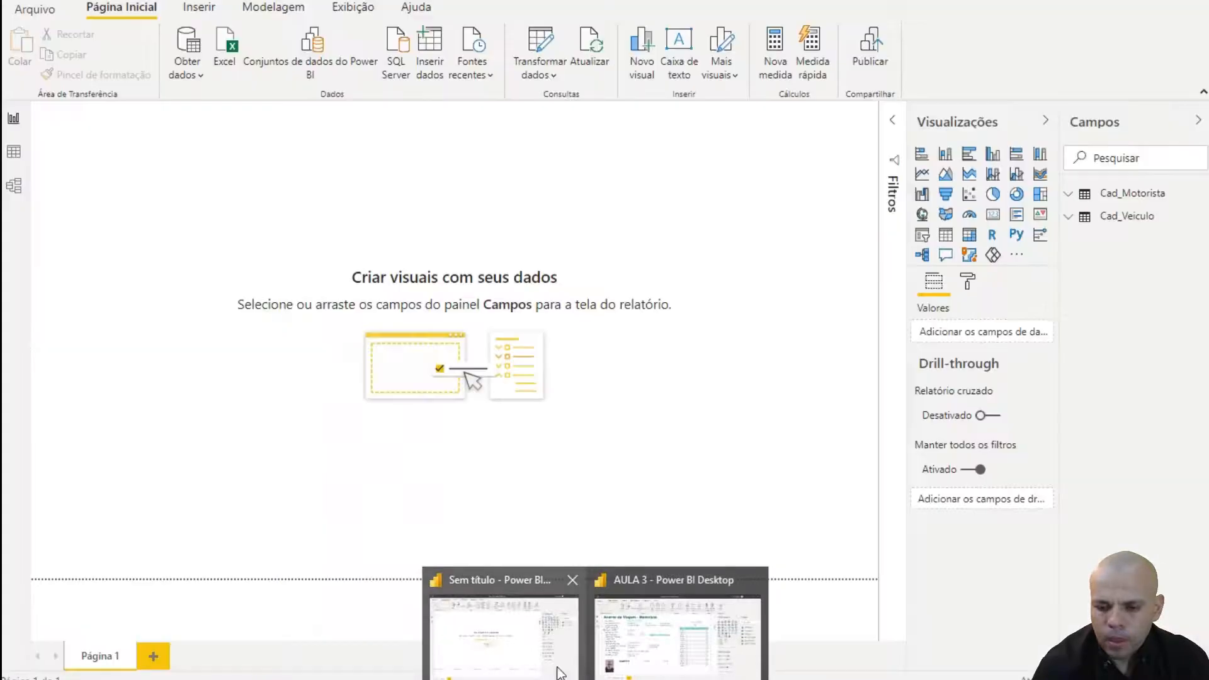
{"action": "left_click", "coordinate": [560, 673]}
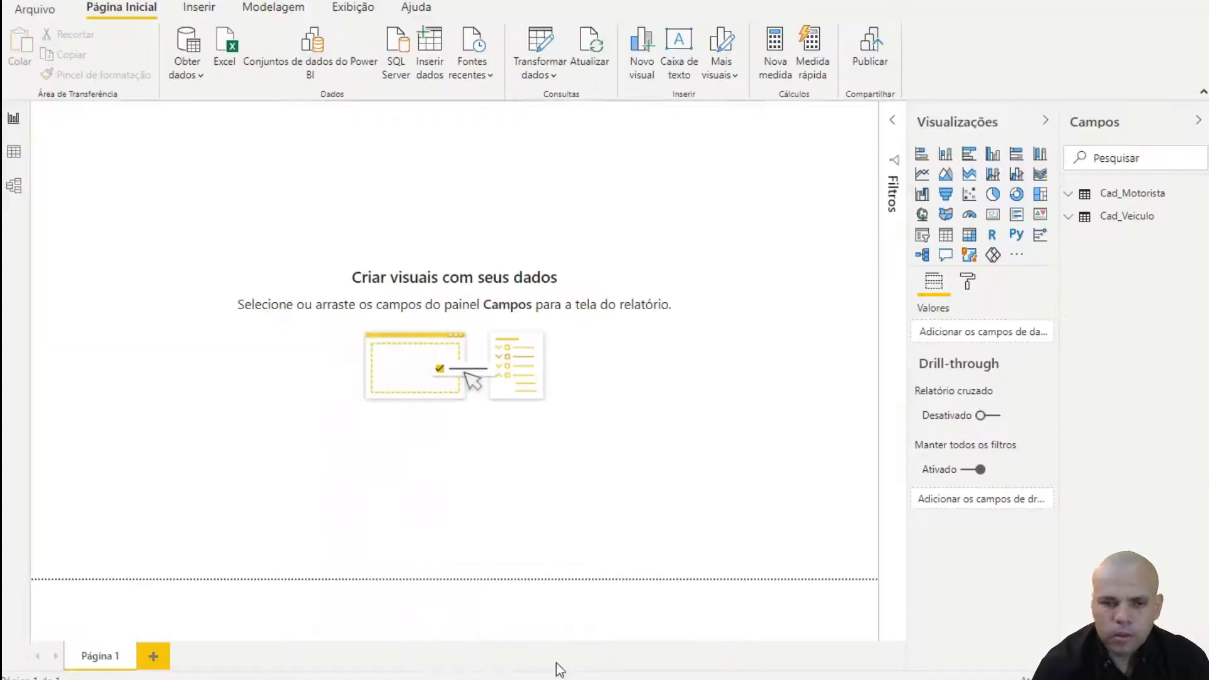
{"action": "left_click", "coordinate": [189, 76]}
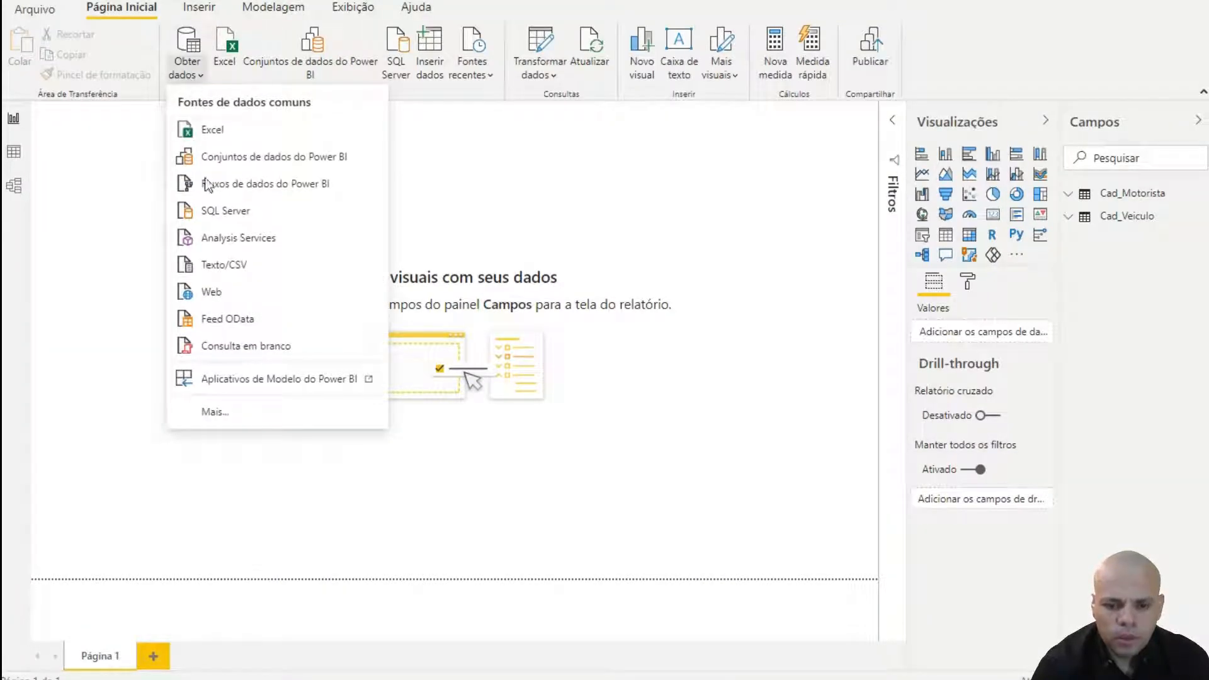
{"action": "left_click", "coordinate": [231, 267]}
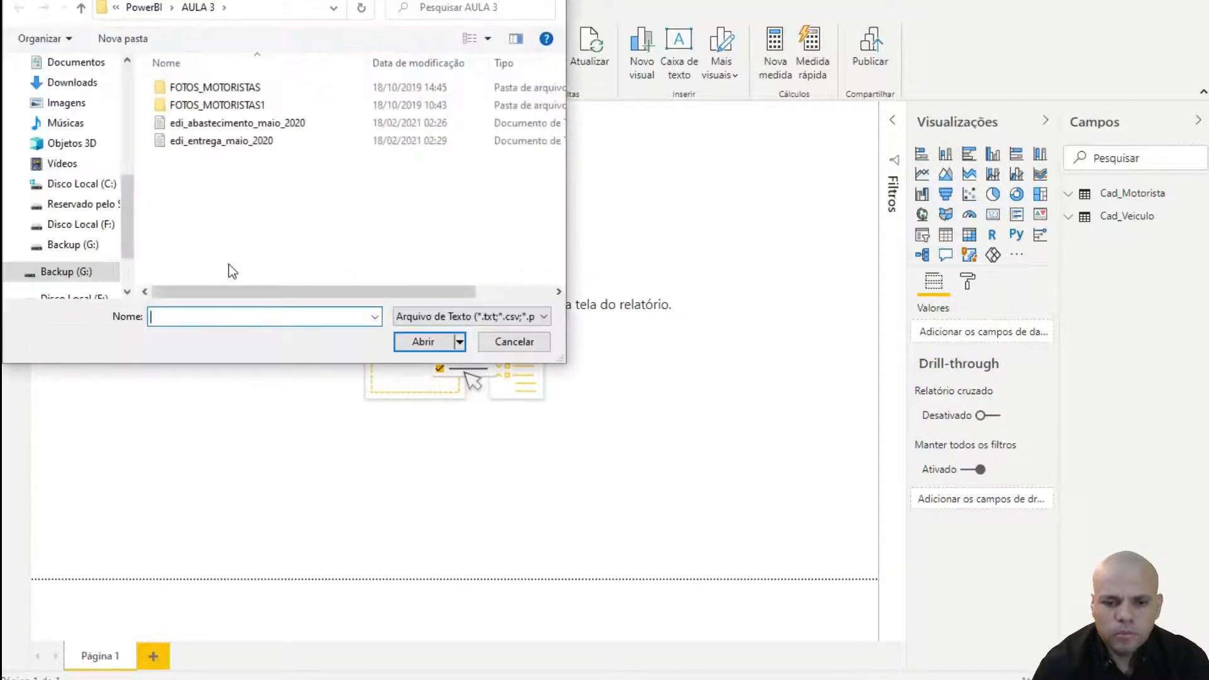
{"action": "left_click", "coordinate": [233, 125]}
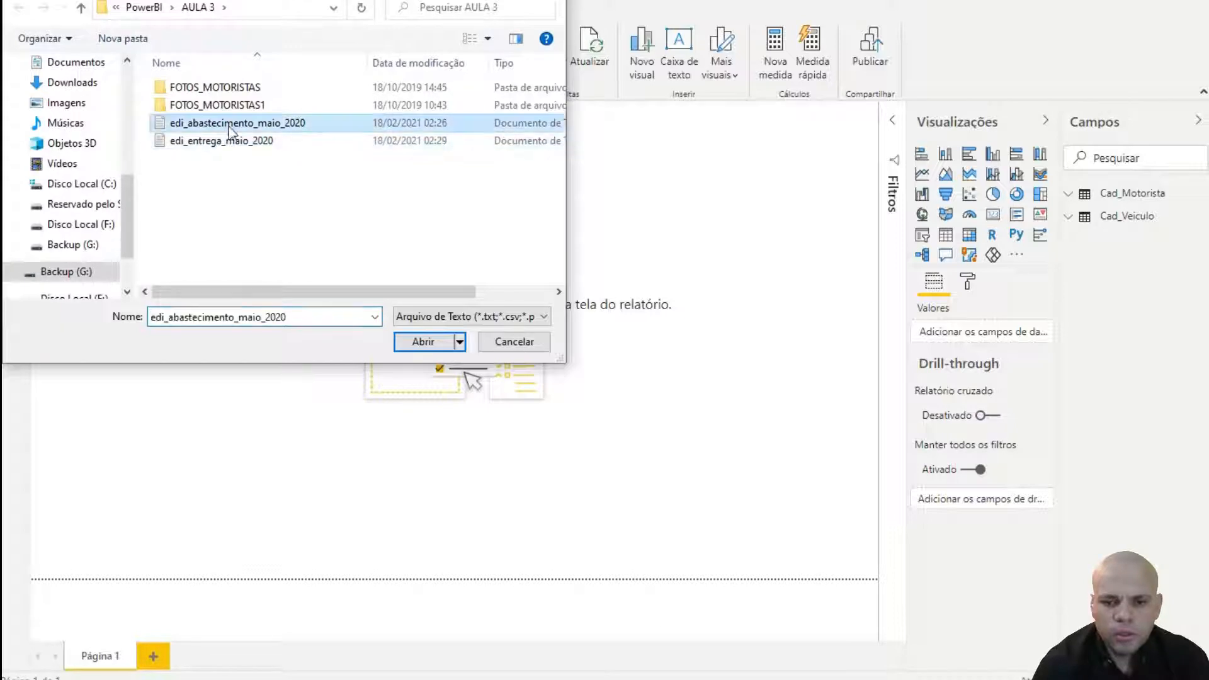
{"action": "left_click", "coordinate": [417, 347]}
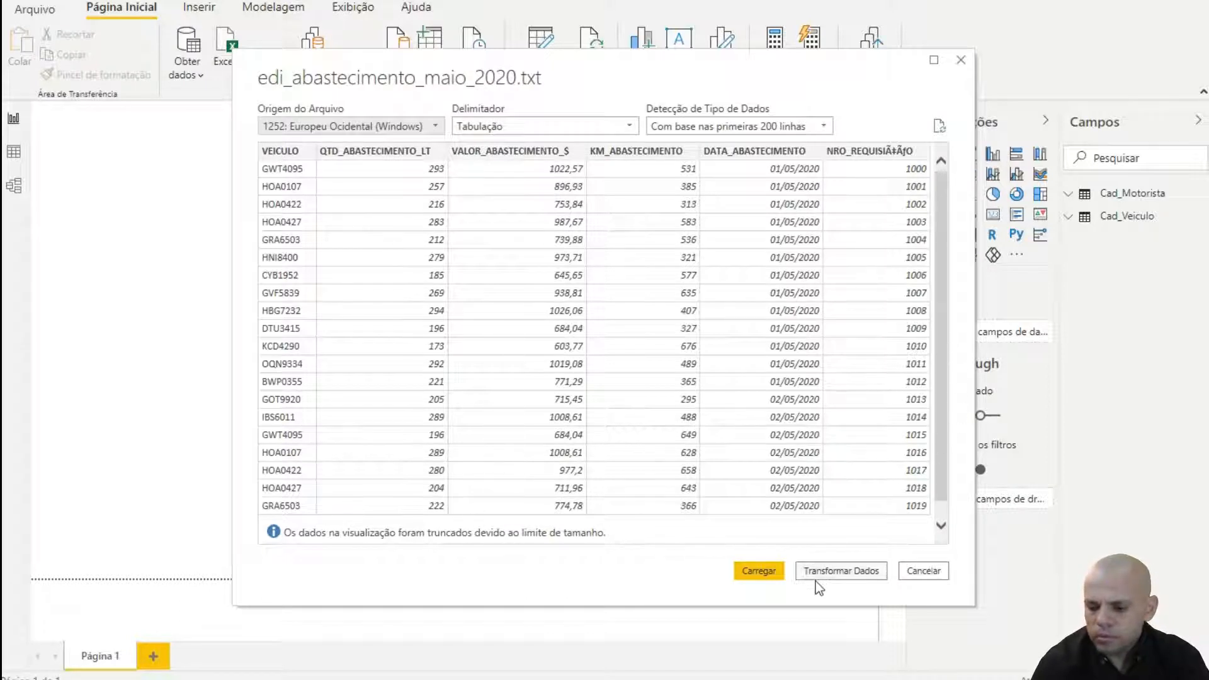
{"action": "left_click", "coordinate": [777, 572]}
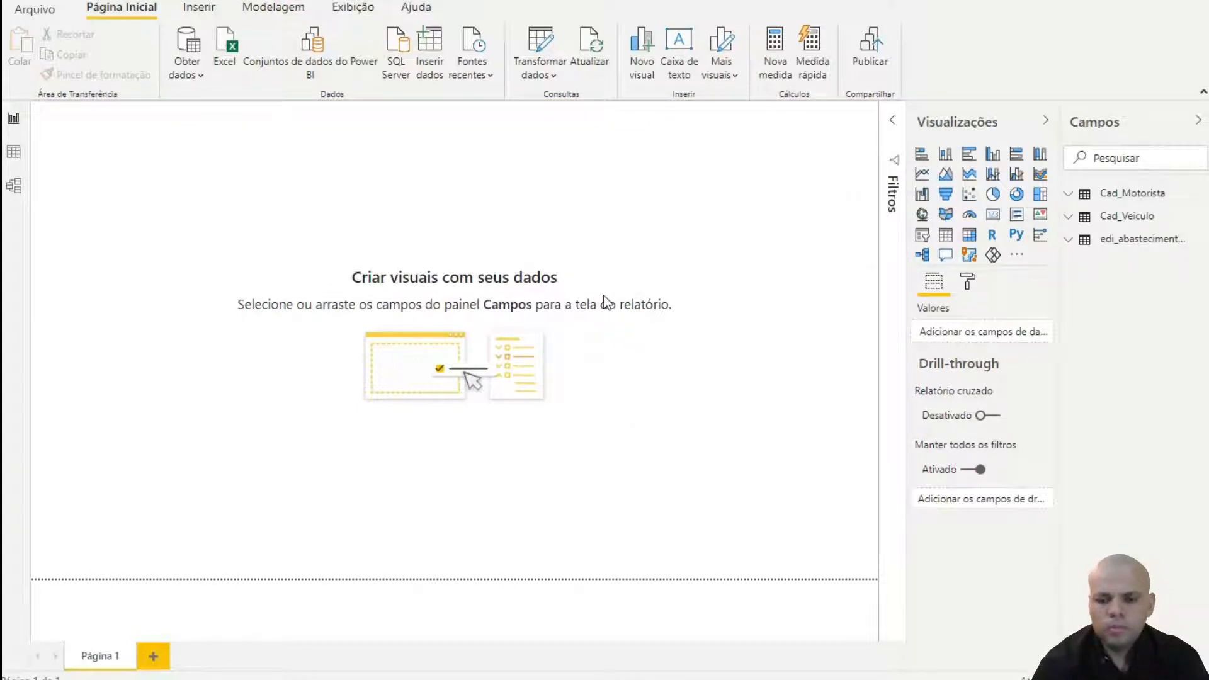
- Import the text file edi_entrega_maio_2020 and open it for data transformation instead of loading it directly
{"action": "left_click", "coordinate": [192, 78]}
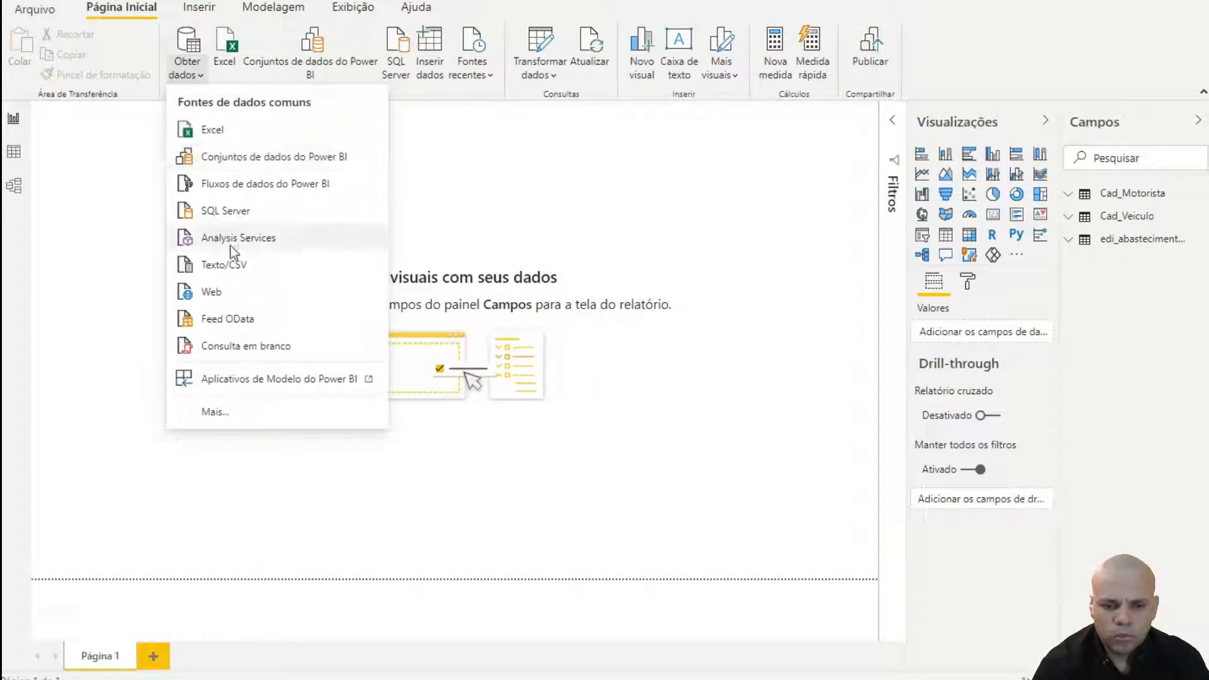
{"action": "left_click", "coordinate": [229, 265]}
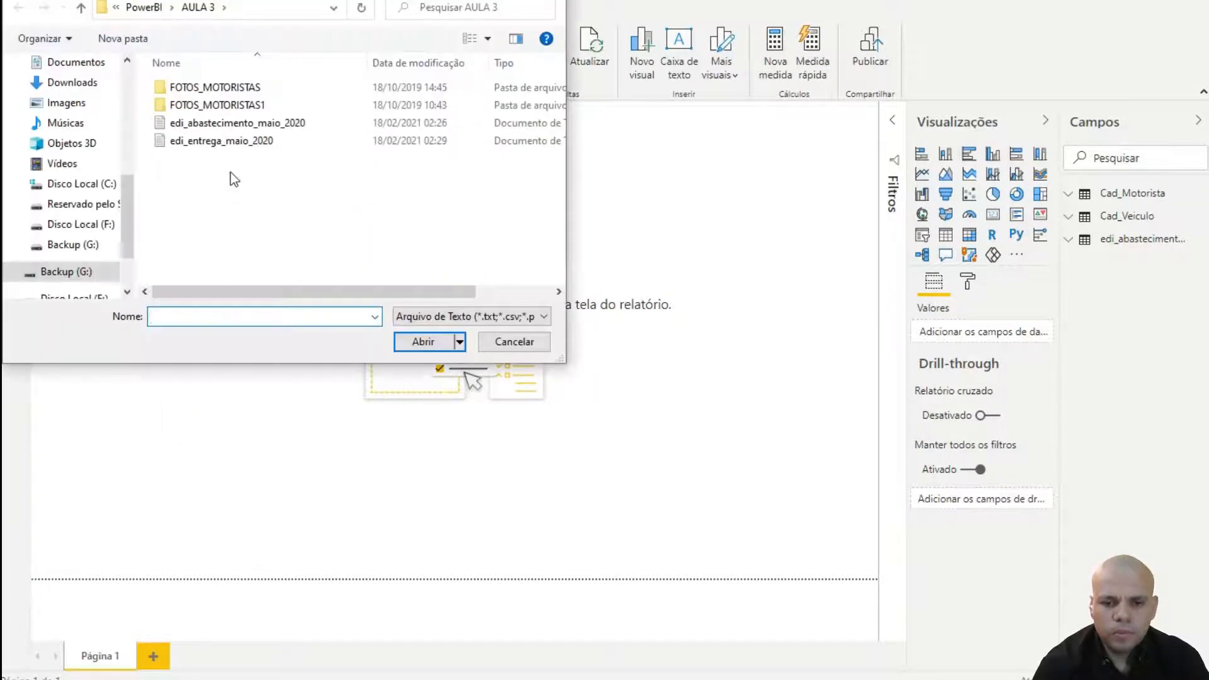
{"action": "left_click", "coordinate": [243, 141]}
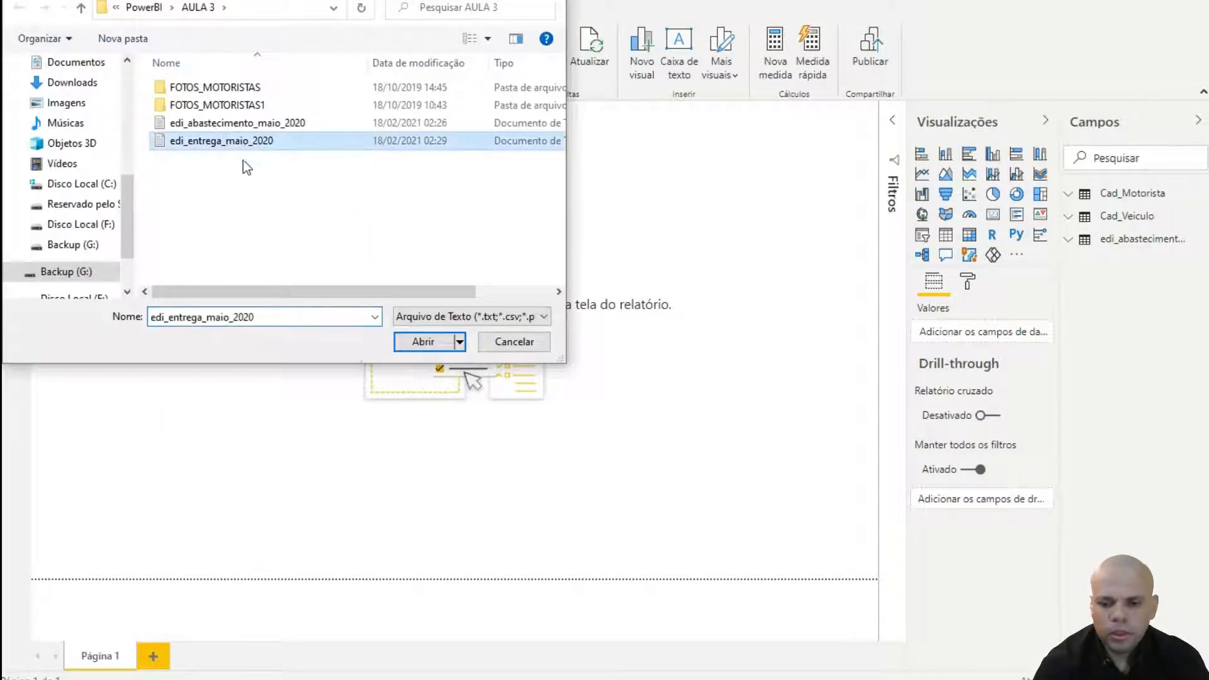
{"action": "left_click", "coordinate": [424, 347]}
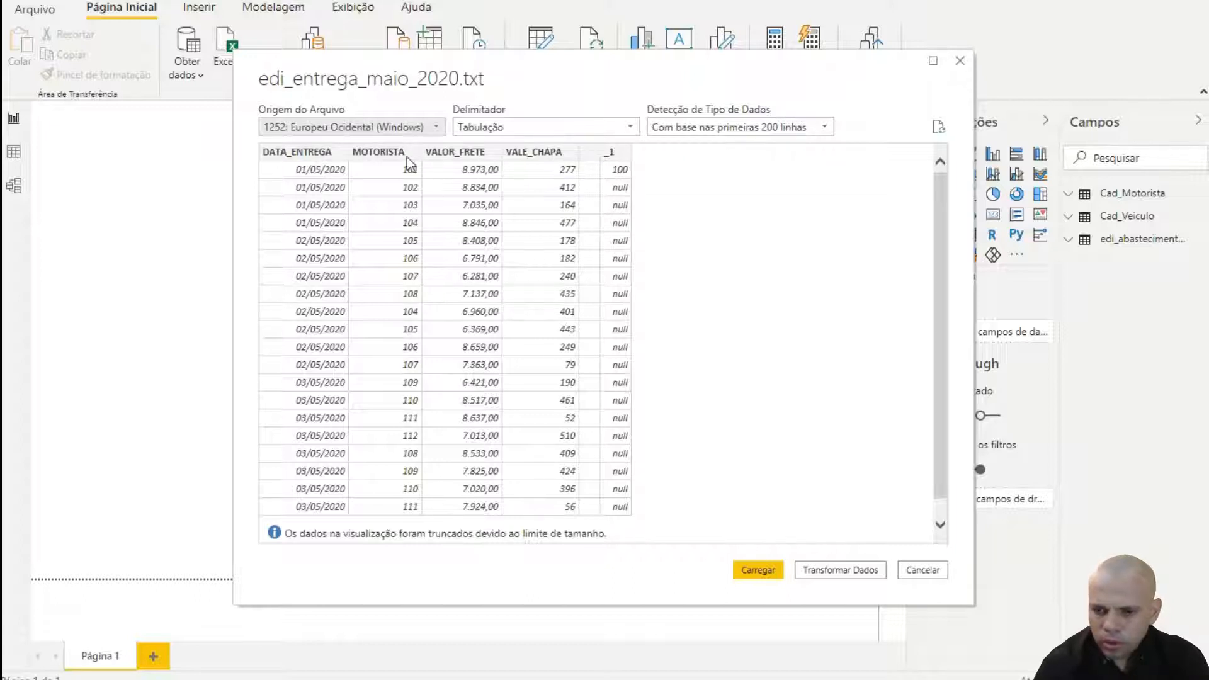
{"action": "left_click", "coordinate": [837, 575]}
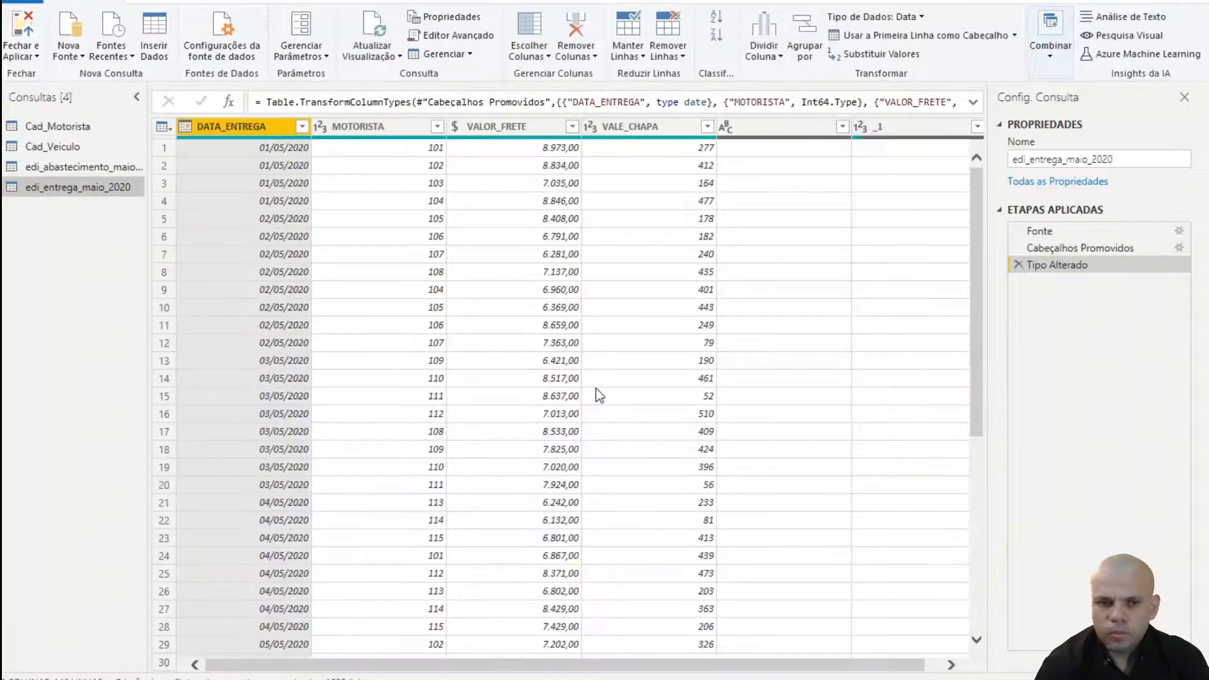
- Remove the unnamed column and the _1 column from edi_entrega_maio_2020, and return to the report with the query changes applied
{"action": "left_click", "coordinate": [784, 134]}
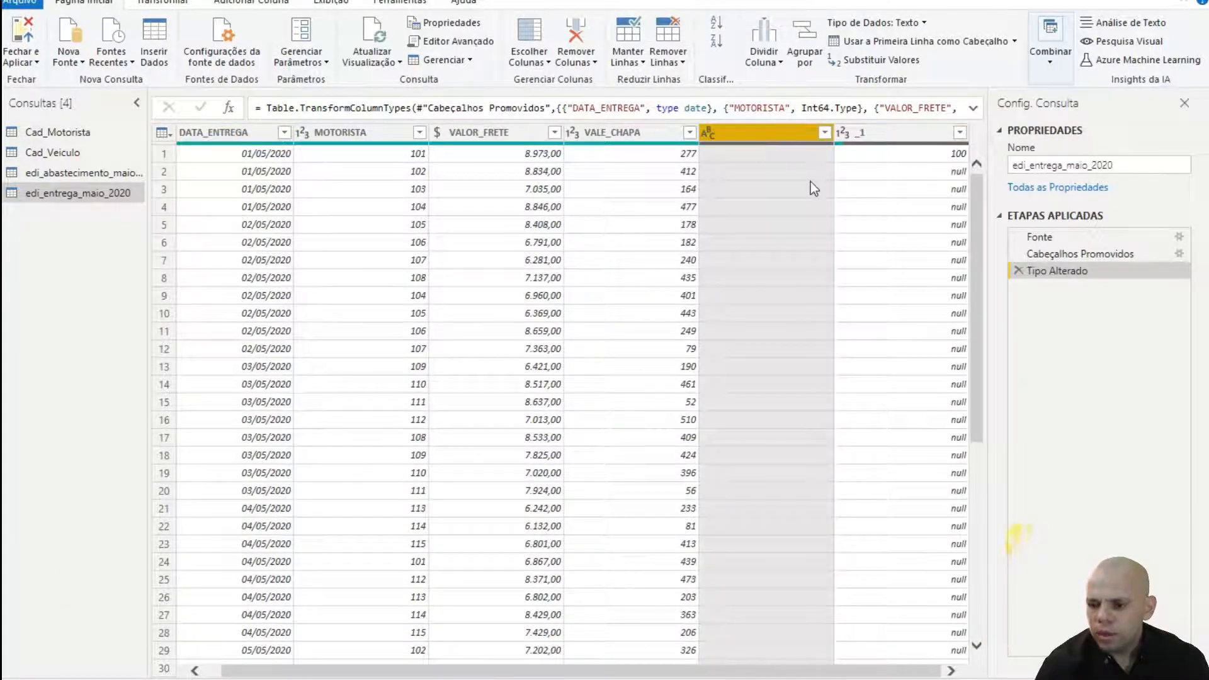
{"action": "left_click", "coordinate": [919, 134], "text": "ctrl"}
{"action": "scroll", "coordinate": [894, 183], "scroll_direction": "down", "scroll_amount": 2}
{"action": "scroll", "coordinate": [893, 180], "scroll_direction": "down", "scroll_amount": 10}
{"action": "scroll", "coordinate": [892, 180], "scroll_direction": "up", "scroll_amount": 12}
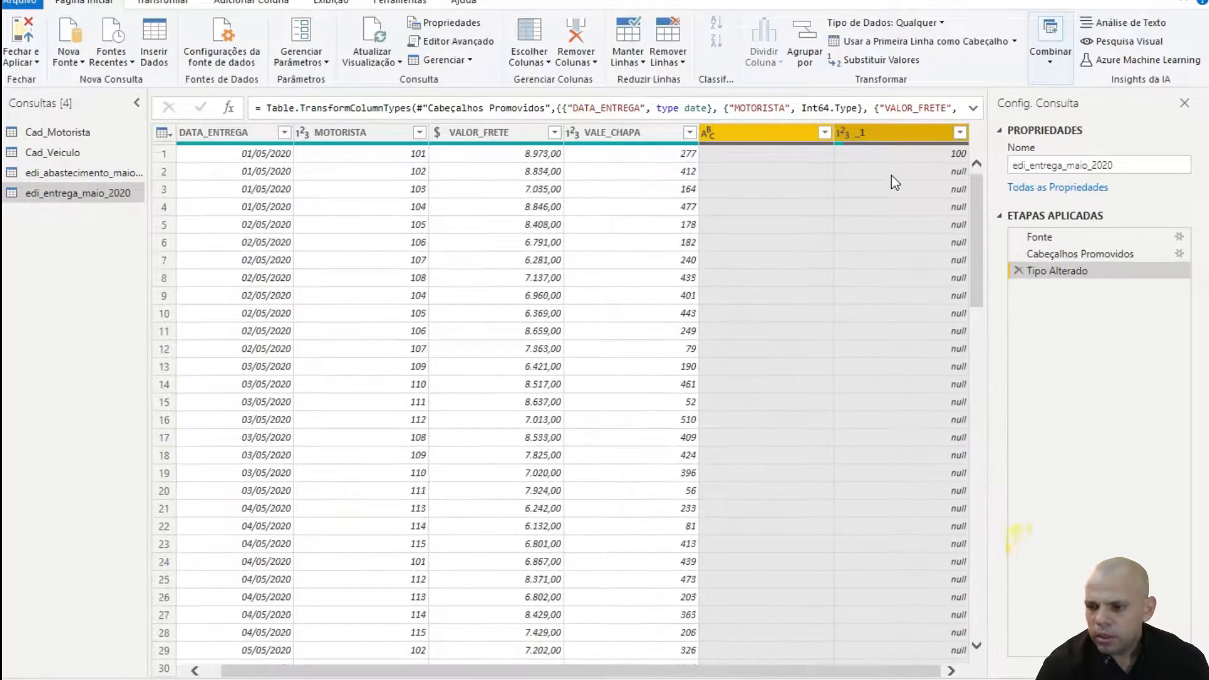
{"action": "right_click", "coordinate": [902, 138]}
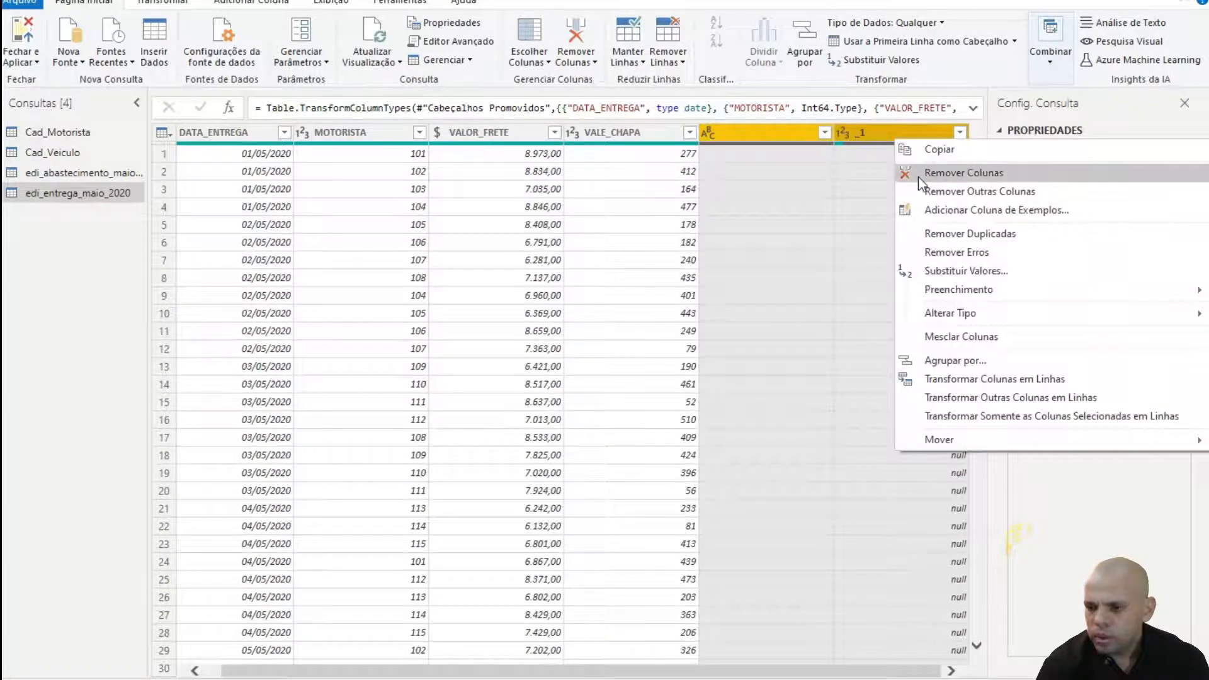
{"action": "left_click", "coordinate": [926, 178]}
{"action": "scroll", "coordinate": [801, 284], "scroll_direction": "down", "scroll_amount": 20}
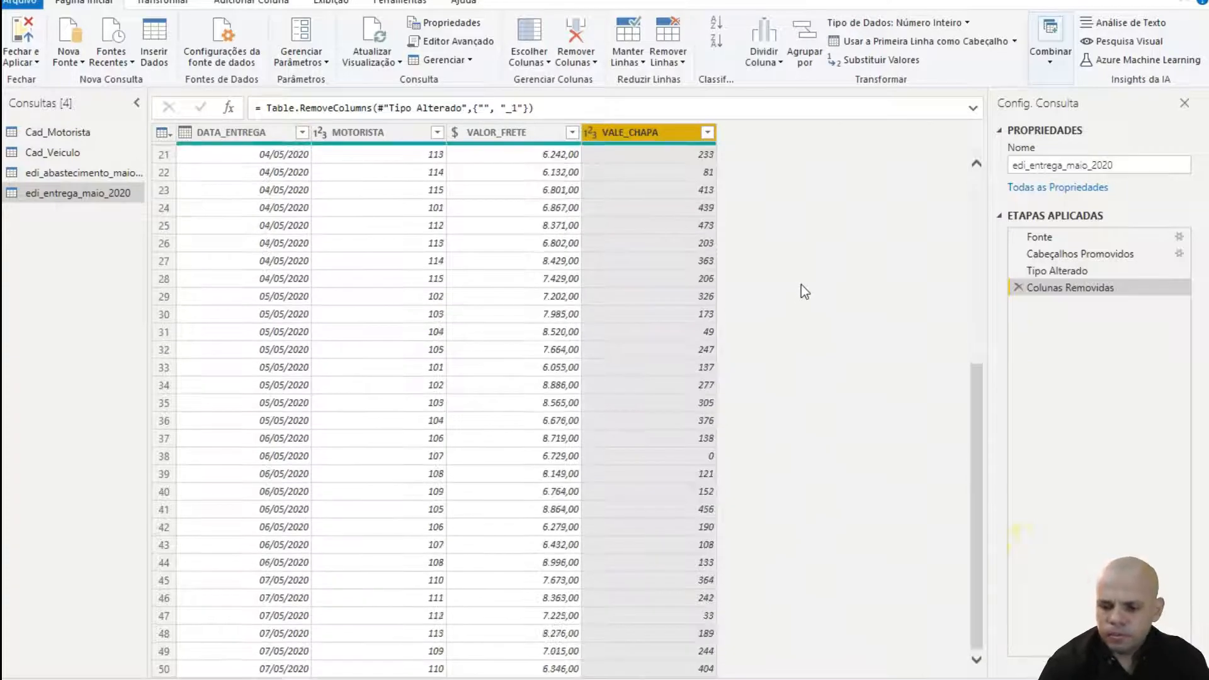
{"action": "scroll", "coordinate": [801, 284], "scroll_direction": "down", "scroll_amount": 5}
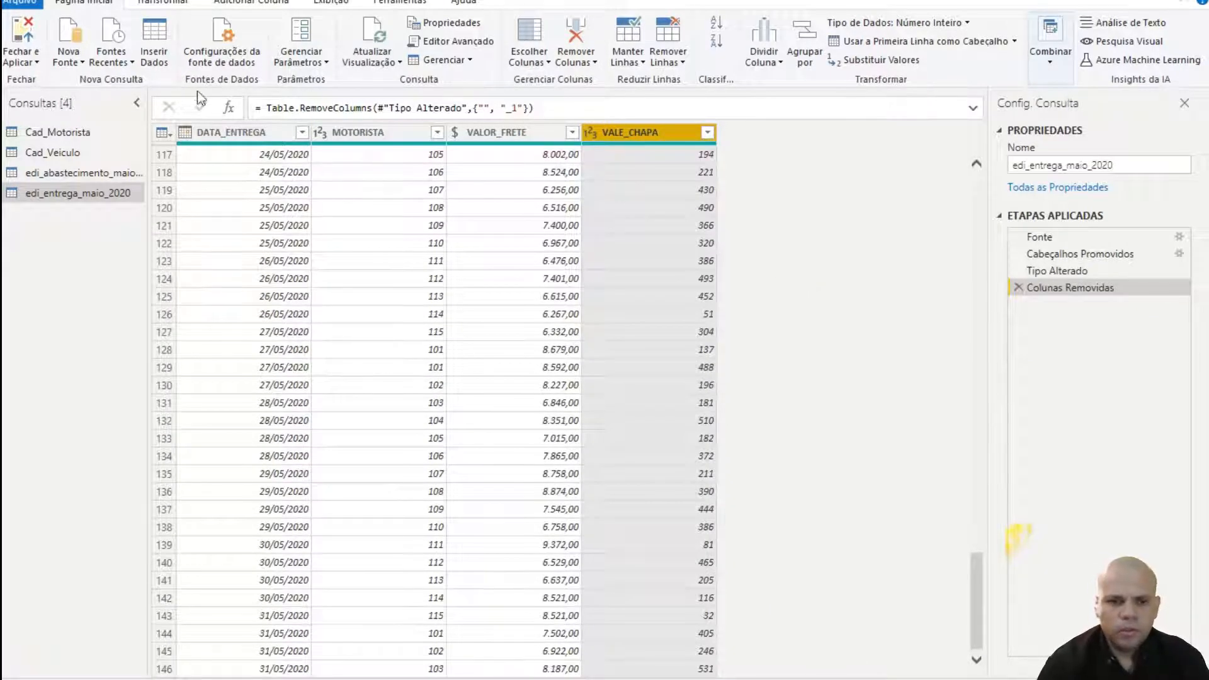
{"action": "key", "text": "alt+Tab"}
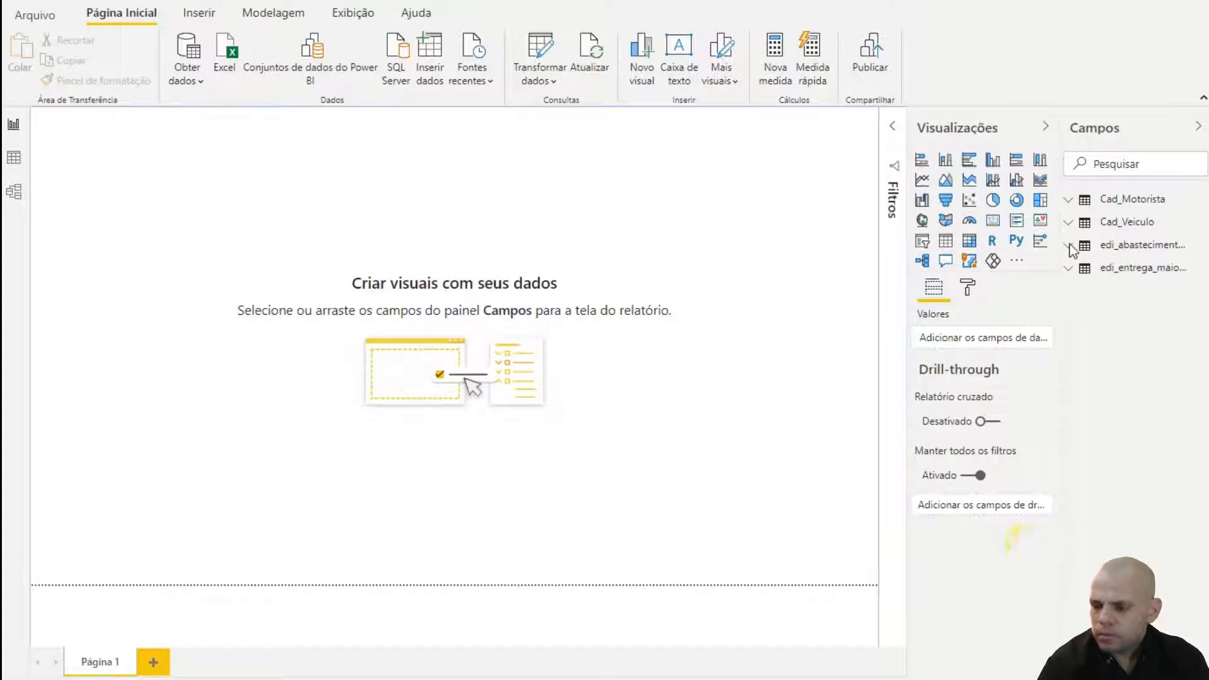
- Examine the fields of the edi_abastecimento_maio_2020 and edi_entrega_maio_2020 tables, collapsing each list again
{"action": "left_click", "coordinate": [1069, 276]}
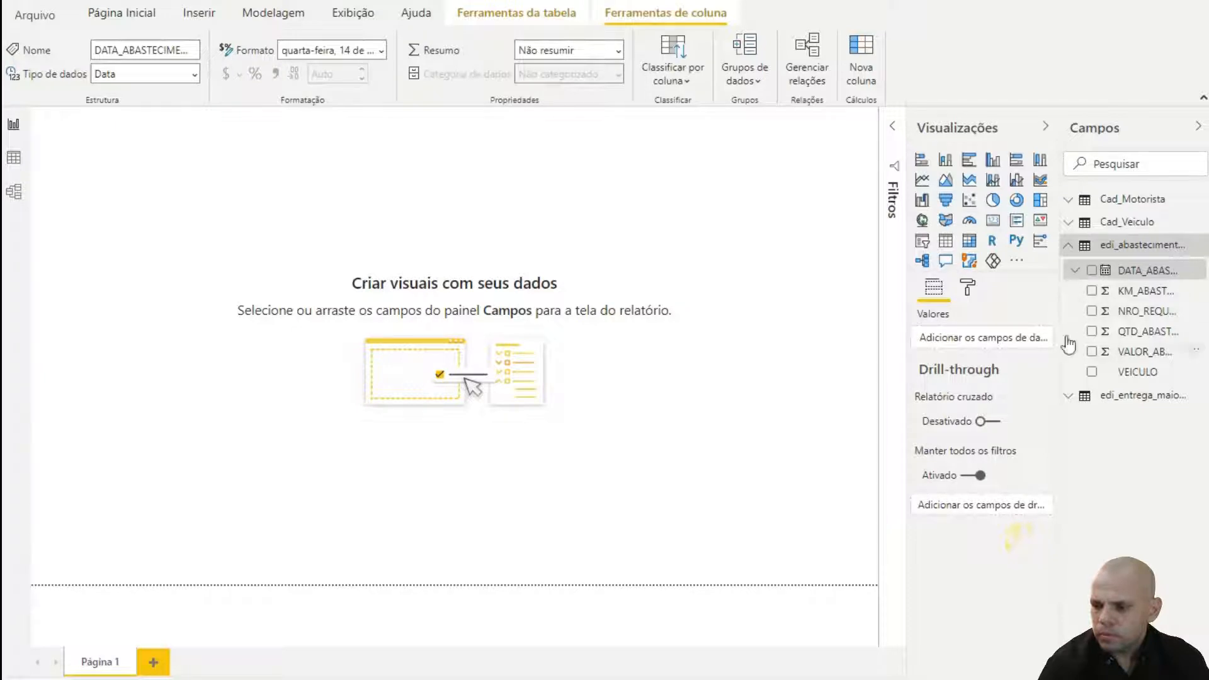
{"action": "left_click", "coordinate": [1068, 246]}
{"action": "left_click", "coordinate": [1071, 272]}
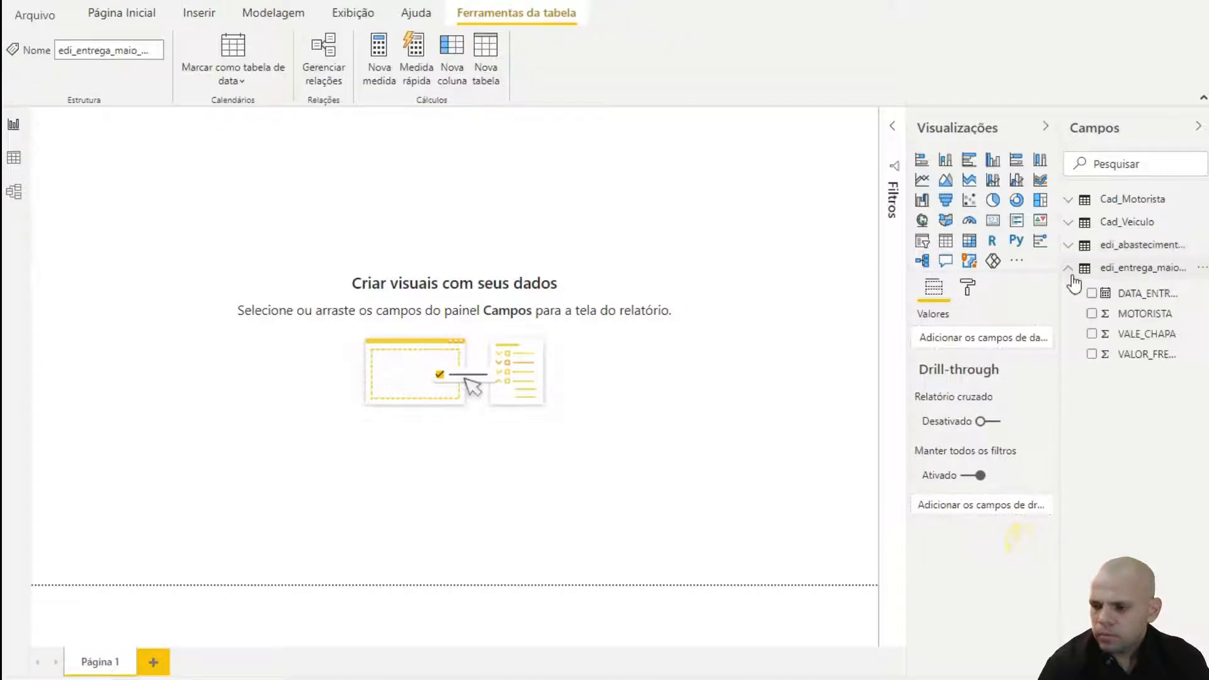
{"action": "left_click", "coordinate": [1071, 270]}
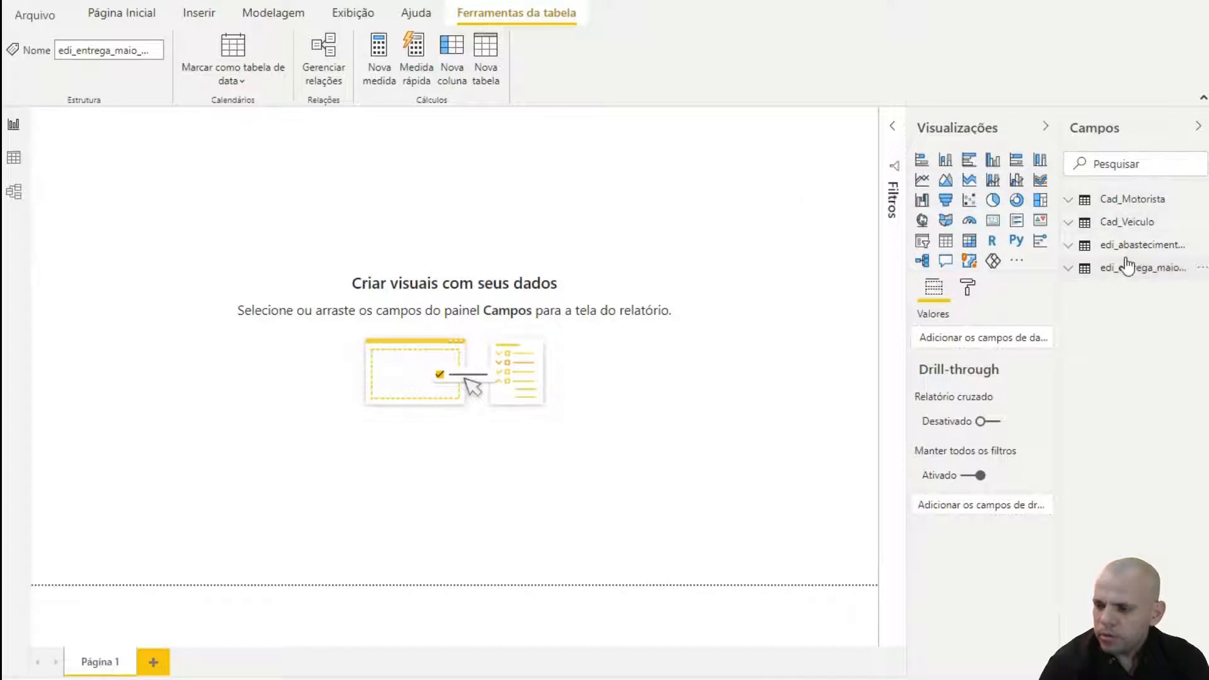
{"action": "left_click", "coordinate": [813, 216]}
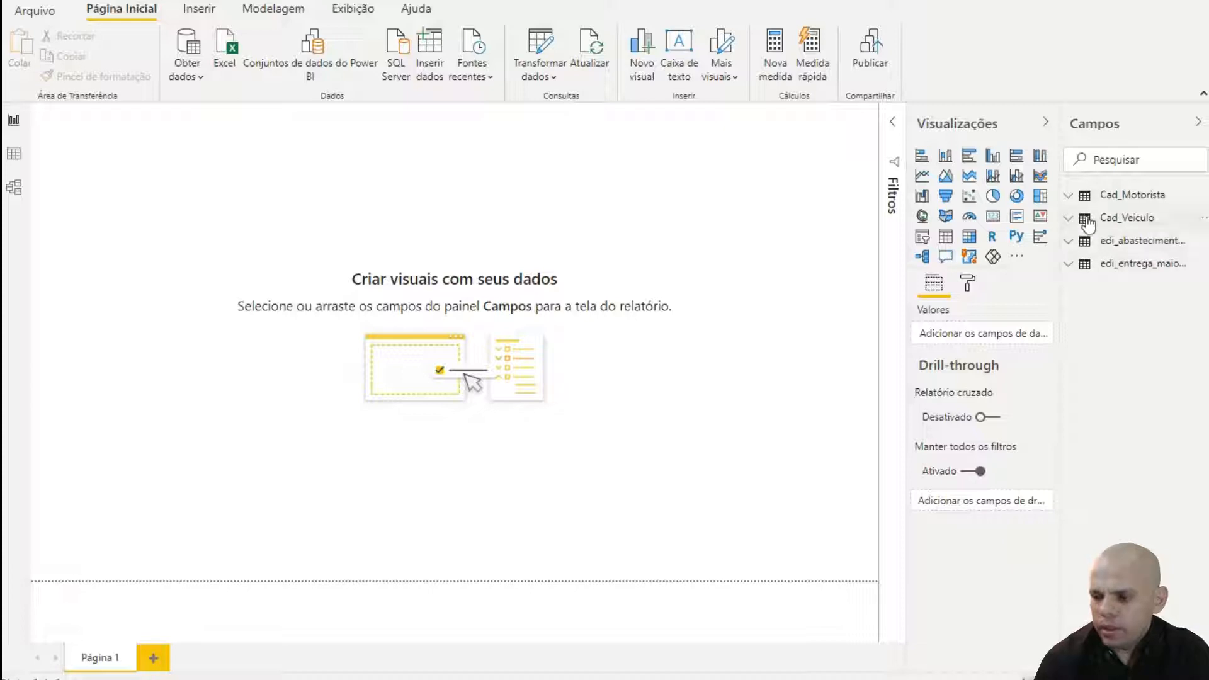
- Open the model diagram, place Cad_Veiculo closer to Cad_Motorista, and upgrade to the new model view design
{"action": "left_click", "coordinate": [16, 200]}
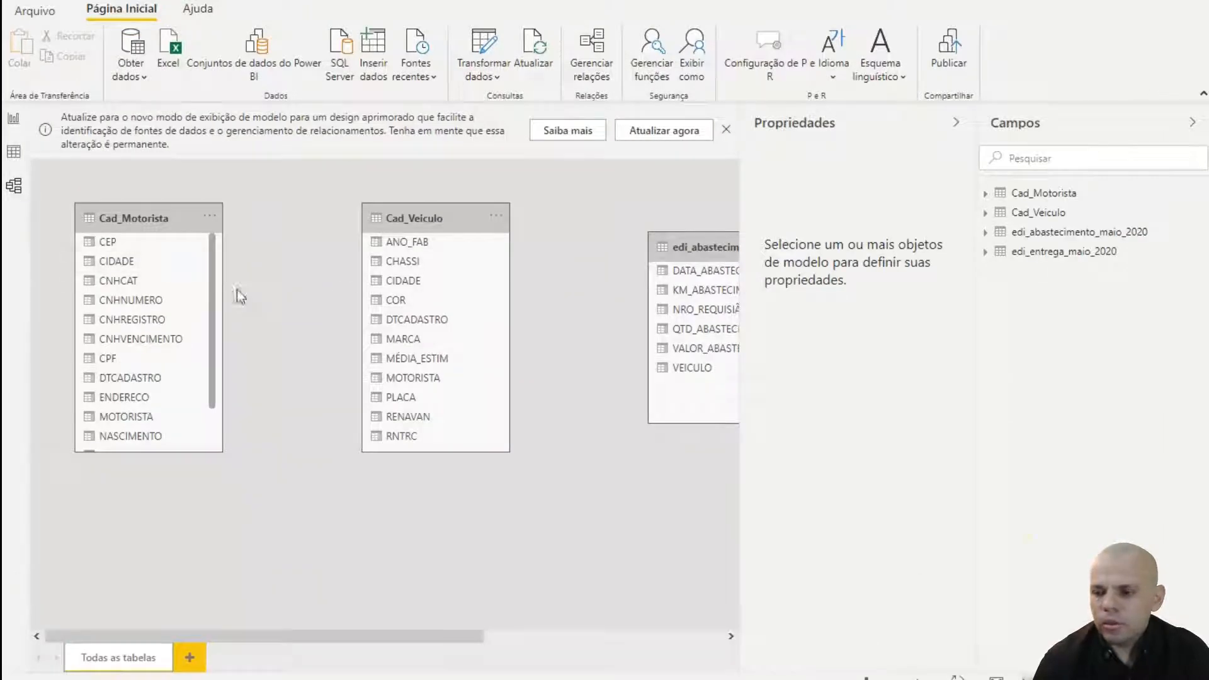
{"action": "left_click", "coordinate": [954, 129]}
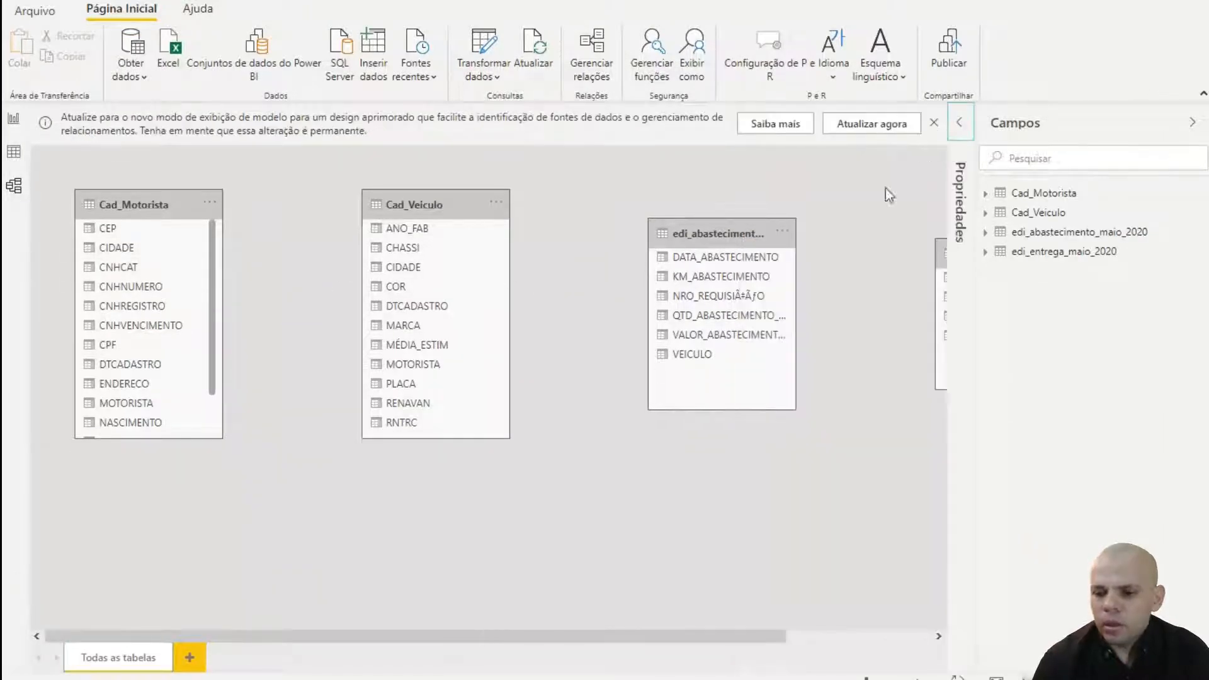
{"action": "left_click", "coordinate": [178, 202]}
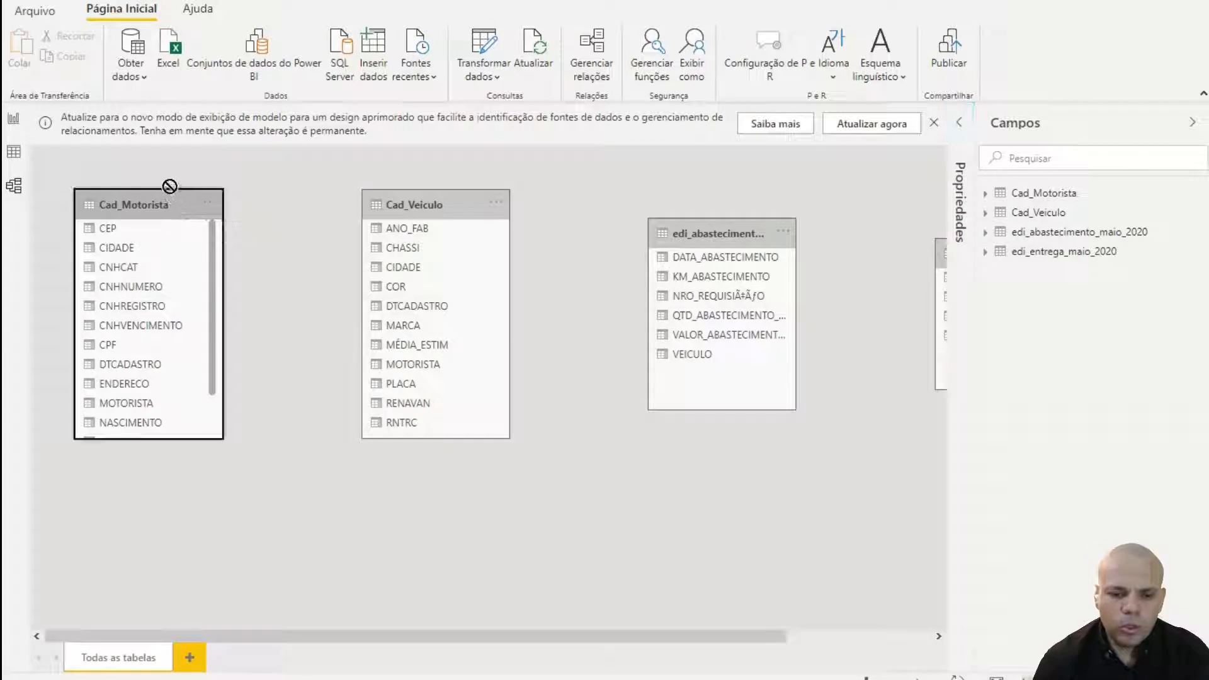
{"action": "mouse_move", "coordinate": [450, 202]}
{"action": "left_mouse_down"}
{"action": "mouse_move", "coordinate": [359, 183]}
{"action": "mouse_move", "coordinate": [392, 158]}
{"action": "left_mouse_up"}
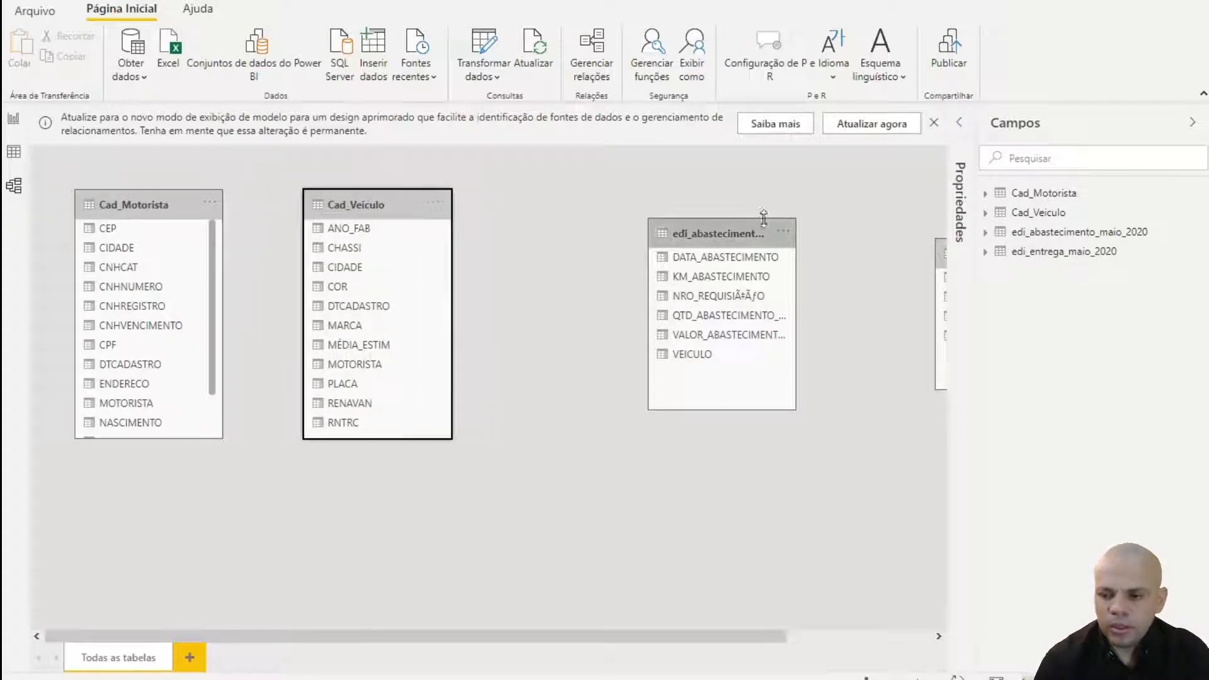
{"action": "left_click", "coordinate": [871, 124]}
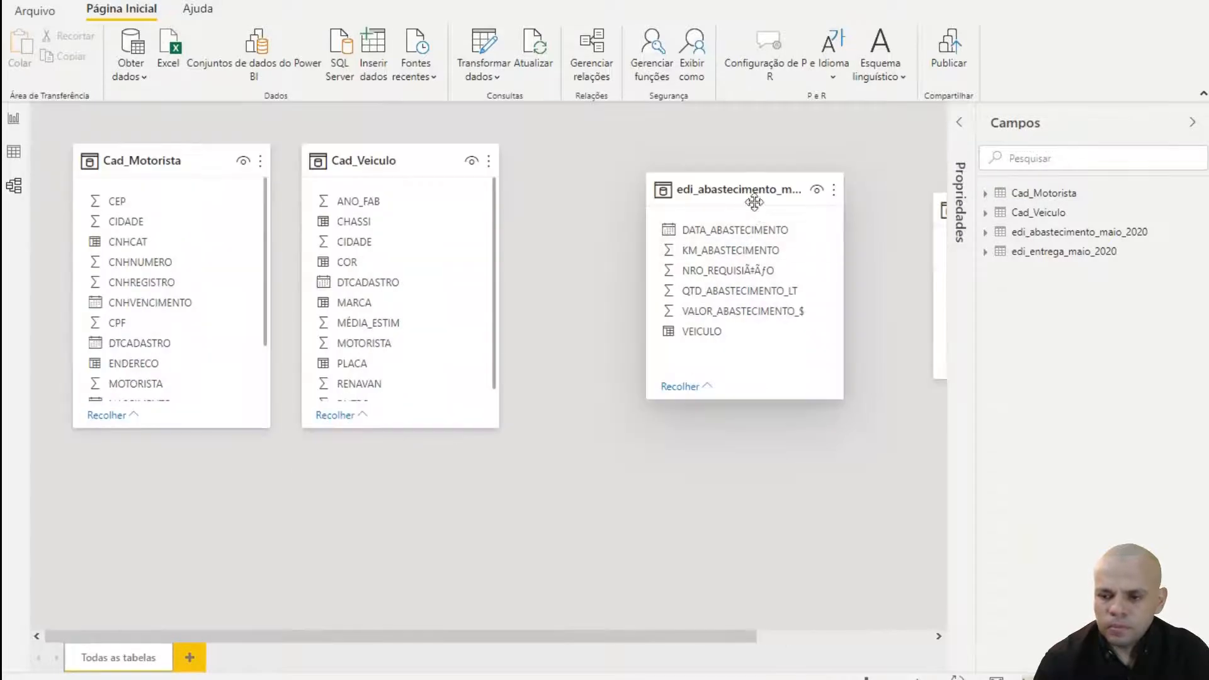
- Arrange the diagram with Cad_Motorista, Cad_Veiculo and edi_abastecimento_maio_2020 in one spaced row and edi_entrega_maio_2020 beneath edi_abastecimento_maio_2020
{"action": "left_click_drag", "start_coordinate": [758, 187], "coordinate": [669, 174]}
{"action": "left_click_drag", "start_coordinate": [639, 163], "coordinate": [636, 162]}
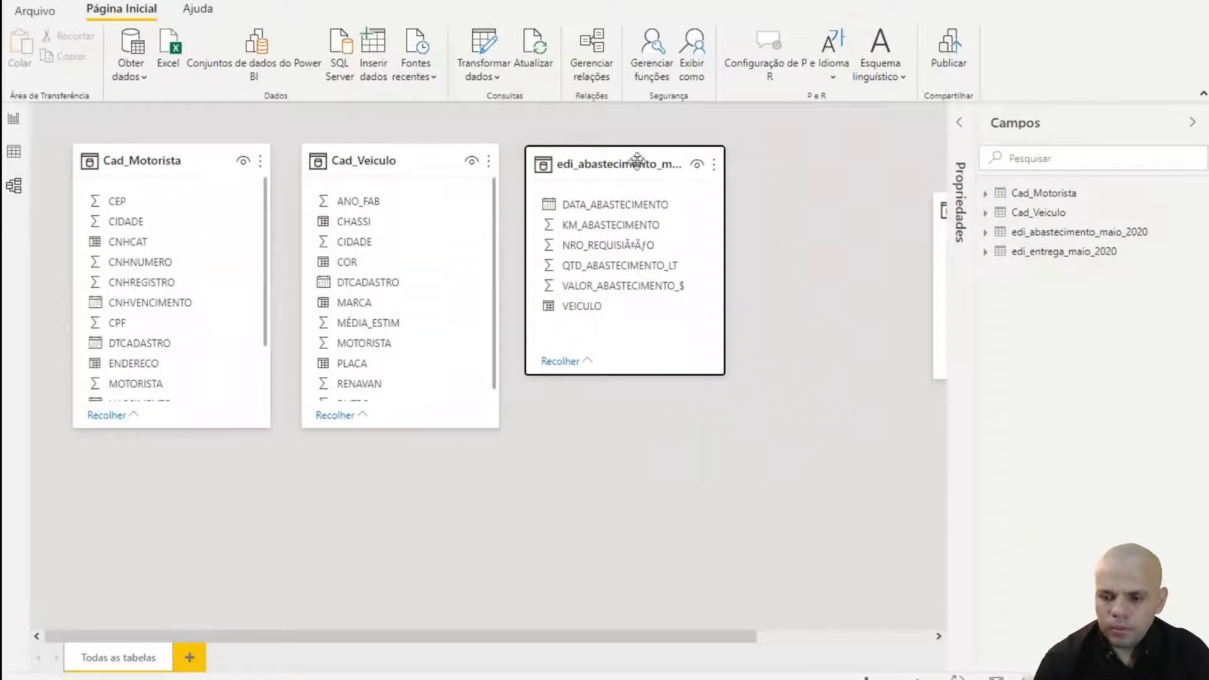
{"action": "left_click_drag", "start_coordinate": [944, 204], "coordinate": [563, 426]}
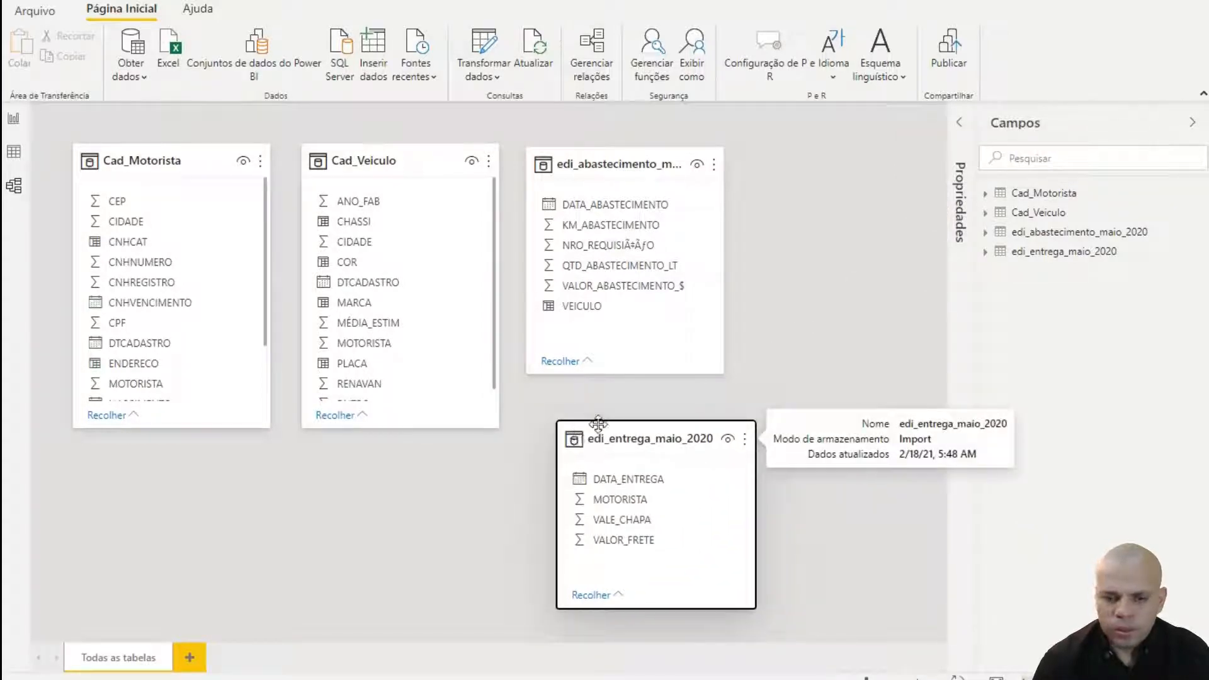
{"action": "left_click_drag", "start_coordinate": [609, 154], "coordinate": [678, 151]}
{"action": "left_click_drag", "start_coordinate": [353, 155], "coordinate": [423, 135]}
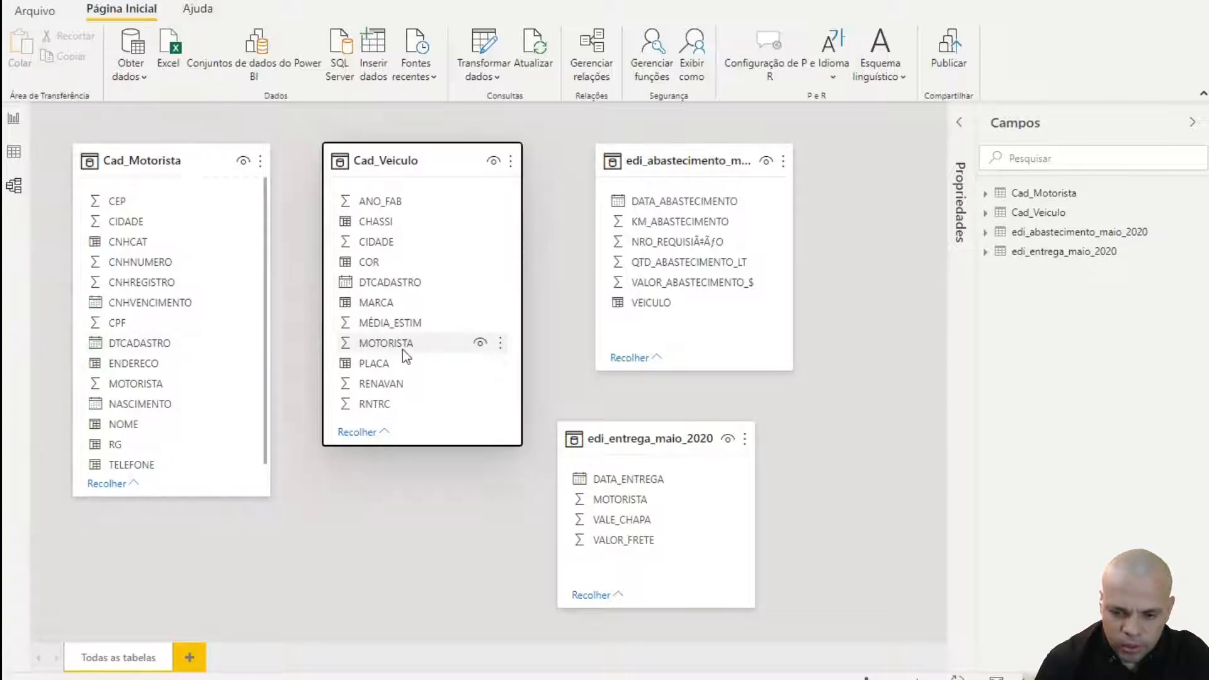
- Create an active many-to-many relationship between MOTORISTA in Cad_Veiculo and MOTORISTA in Cad_Motorista, filtering in both directions
{"action": "left_click_drag", "start_coordinate": [402, 350], "coordinate": [152, 390]}
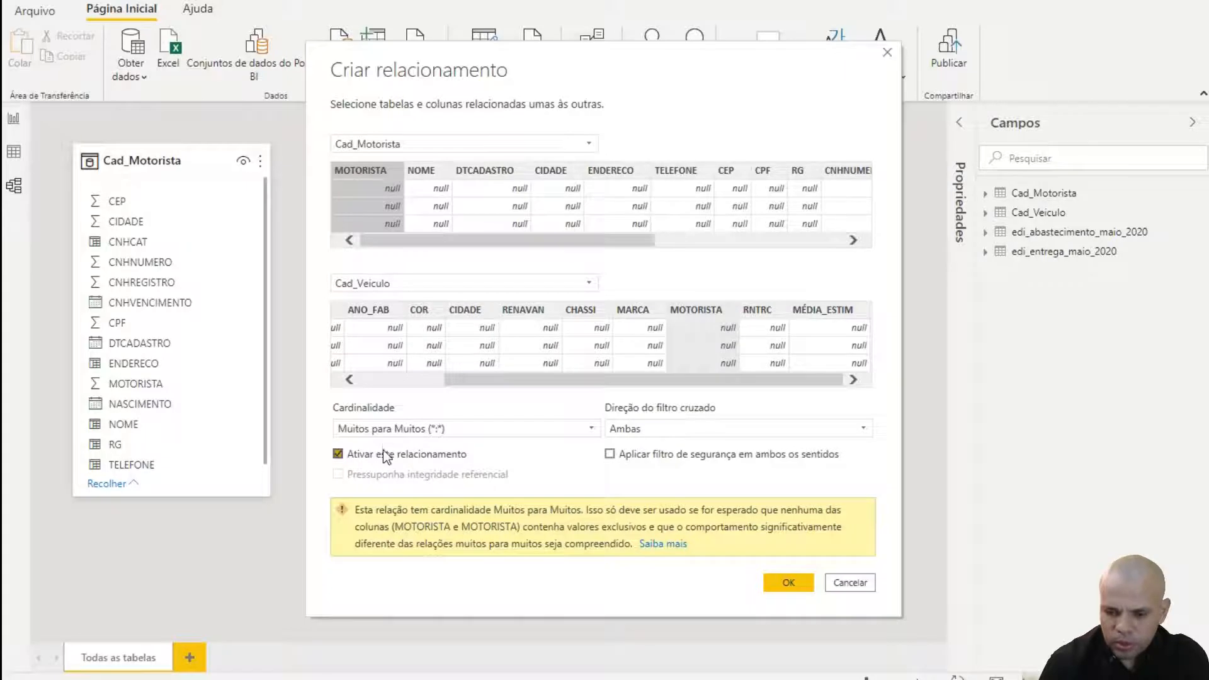
{"action": "left_click", "coordinate": [804, 586]}
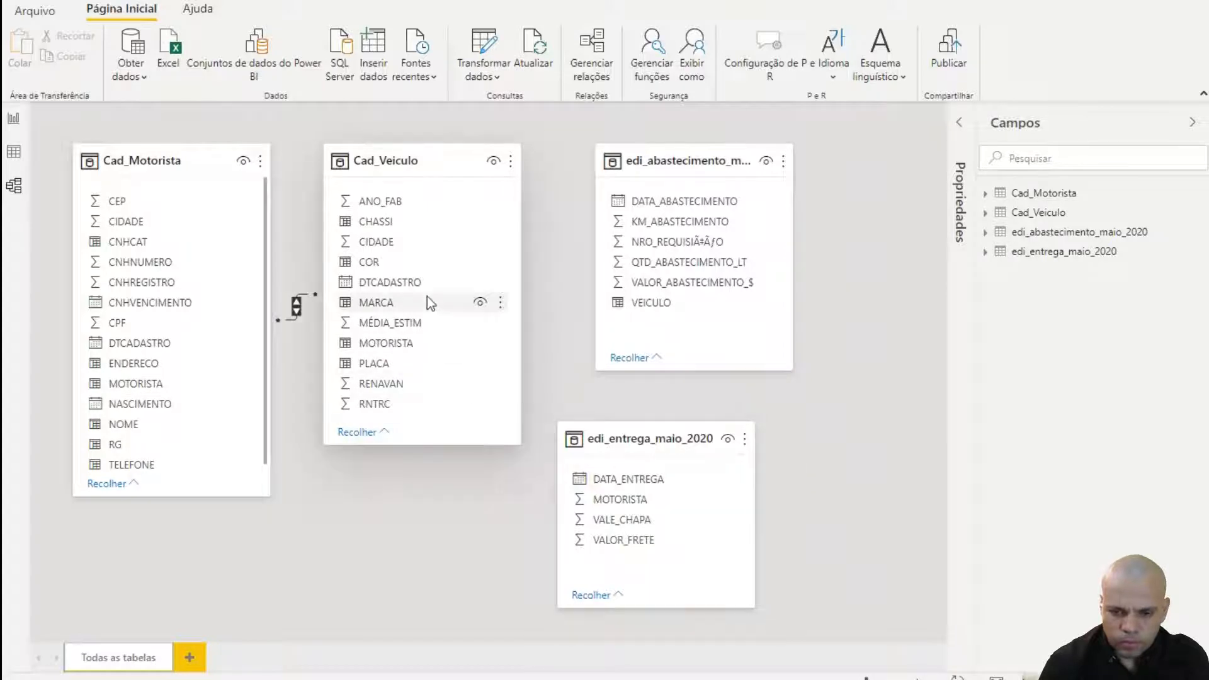
- Widen the gaps between the diagram tables by shifting Cad_Veiculo, edi_abastecimento_maio_2020 and edi_entrega_maio_2020 away from Cad_Motorista
{"action": "left_click_drag", "start_coordinate": [459, 151], "coordinate": [492, 150]}
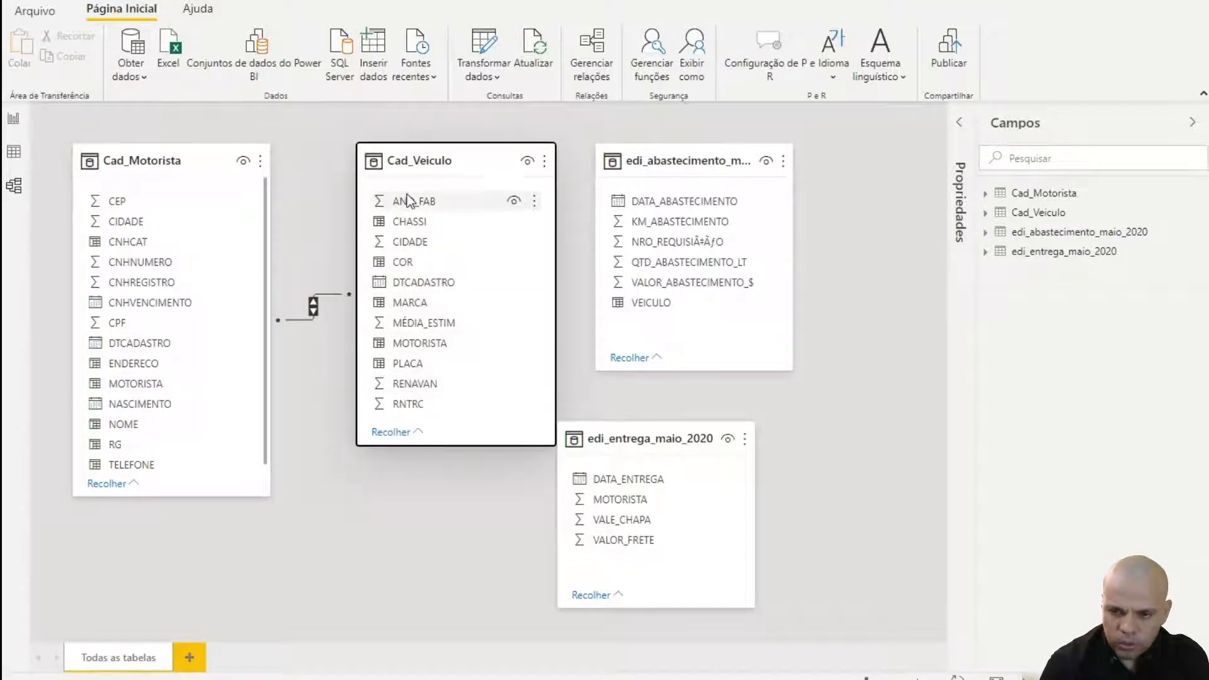
{"action": "left_click_drag", "start_coordinate": [643, 164], "coordinate": [711, 164]}
{"action": "left_click_drag", "start_coordinate": [635, 442], "coordinate": [729, 458]}
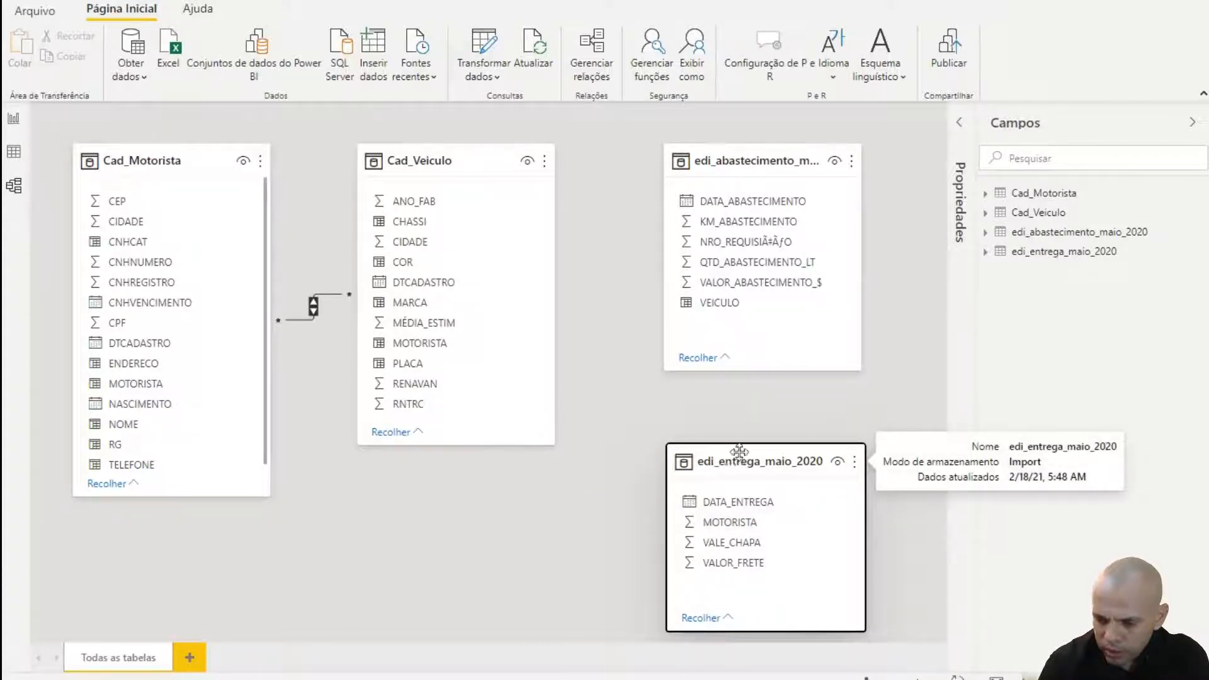
- Create an active many-to-many relationship between MOTORISTA in edi_entrega_maio_2020 and MOTORISTA in Cad_Motorista, filtering in both directions
{"action": "left_click", "coordinate": [737, 526]}
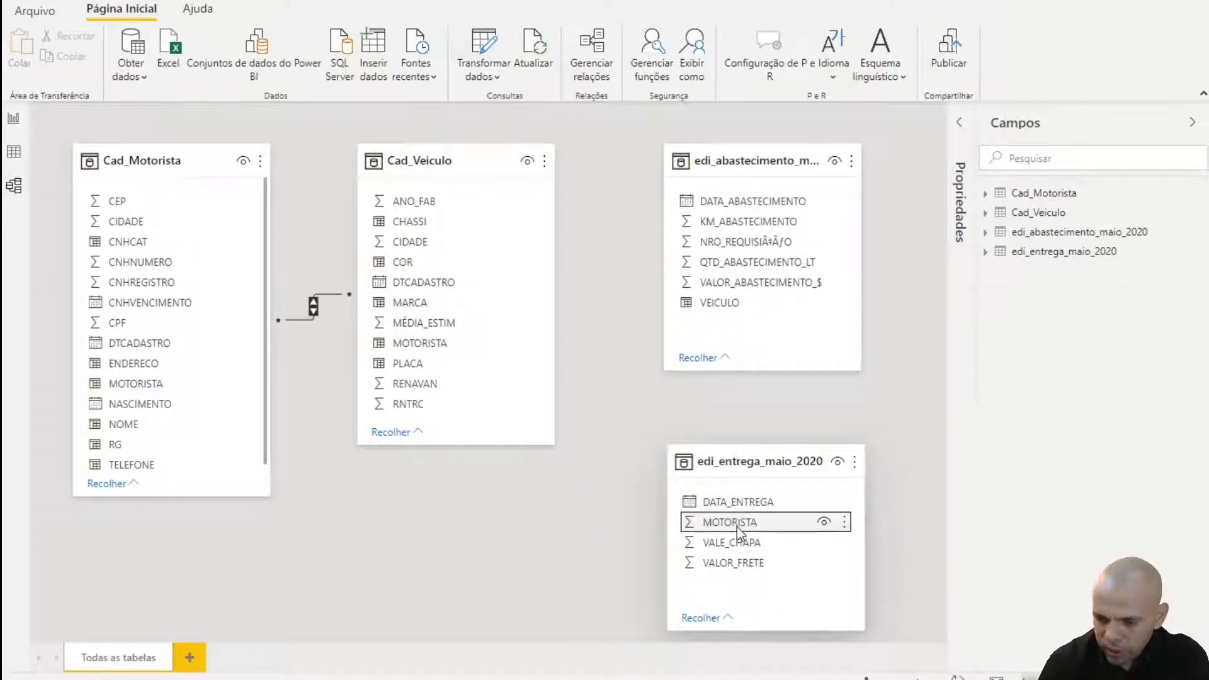
{"action": "left_click_drag", "start_coordinate": [736, 527], "coordinate": [151, 386]}
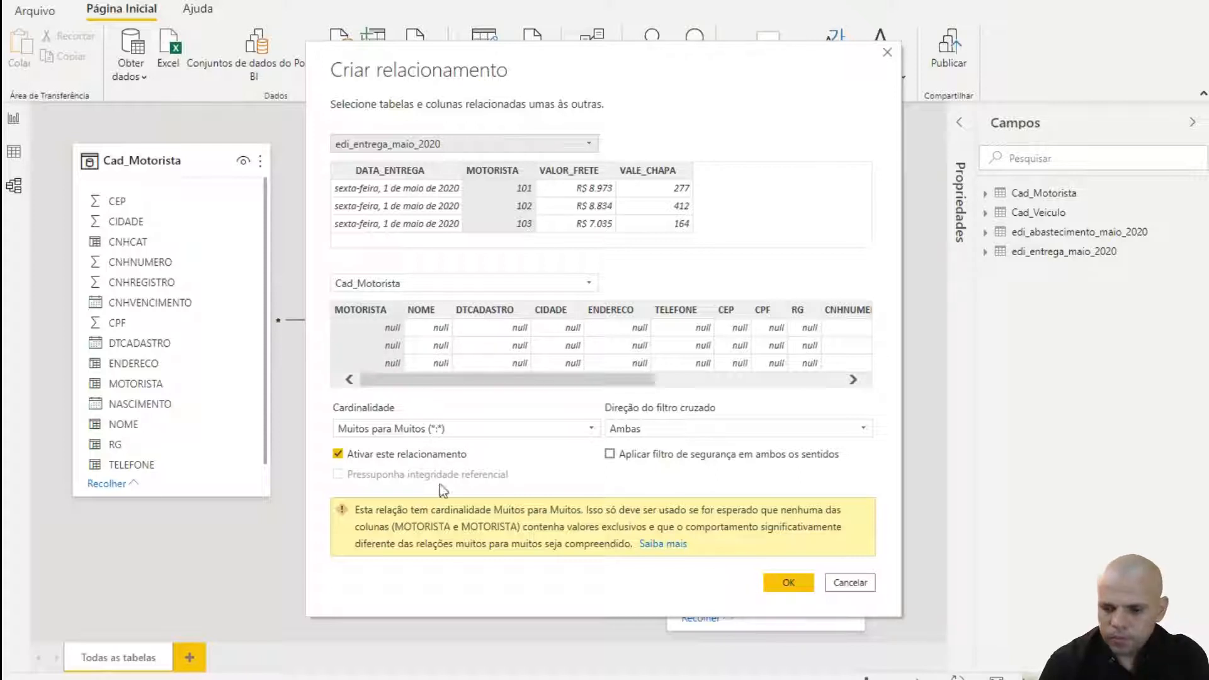
{"action": "left_click", "coordinate": [787, 584]}
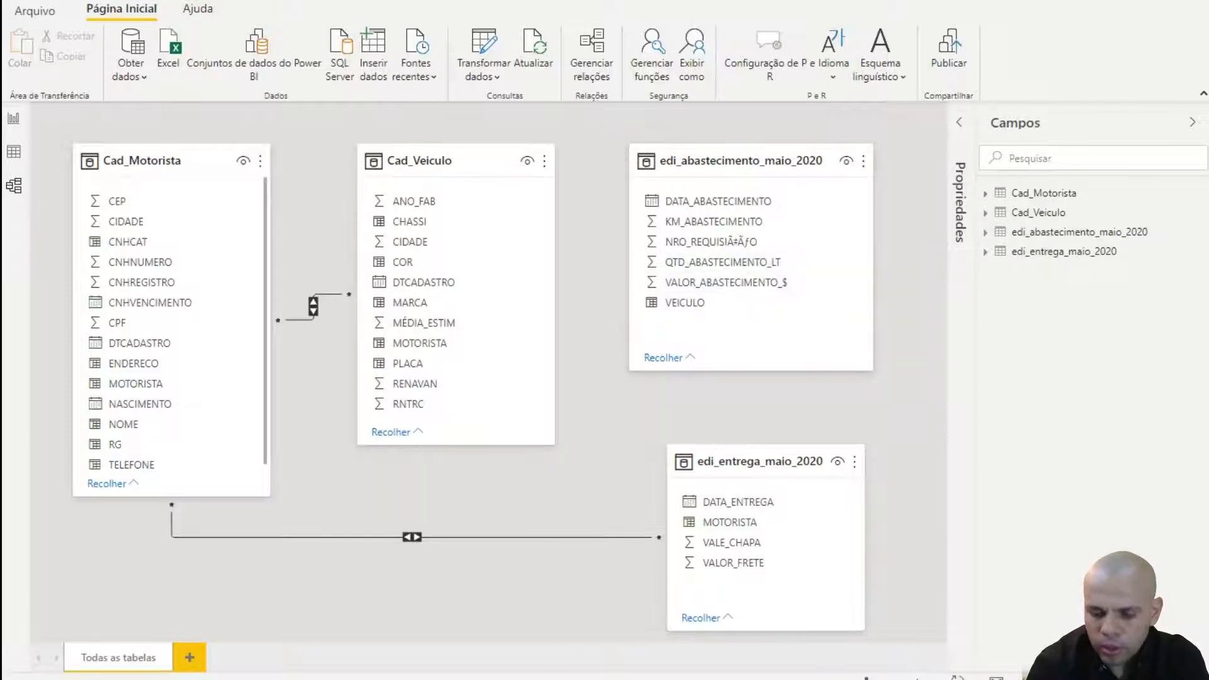
- Compare the VEICULO column of edi_abastecimento_maio_2020.txt with the columns of the VEICULOS and MOTORISTAS workbooks to find the matching key
{"action": "key", "text": "alt+Tab"}
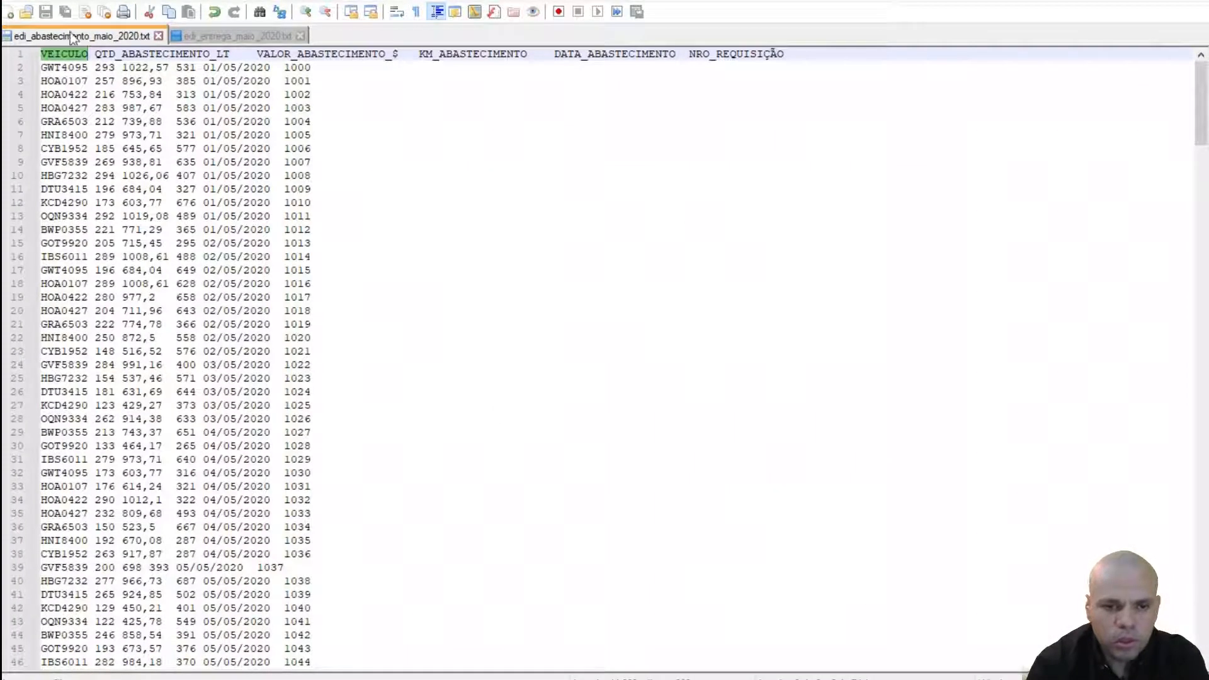
{"action": "left_click", "coordinate": [53, 66]}
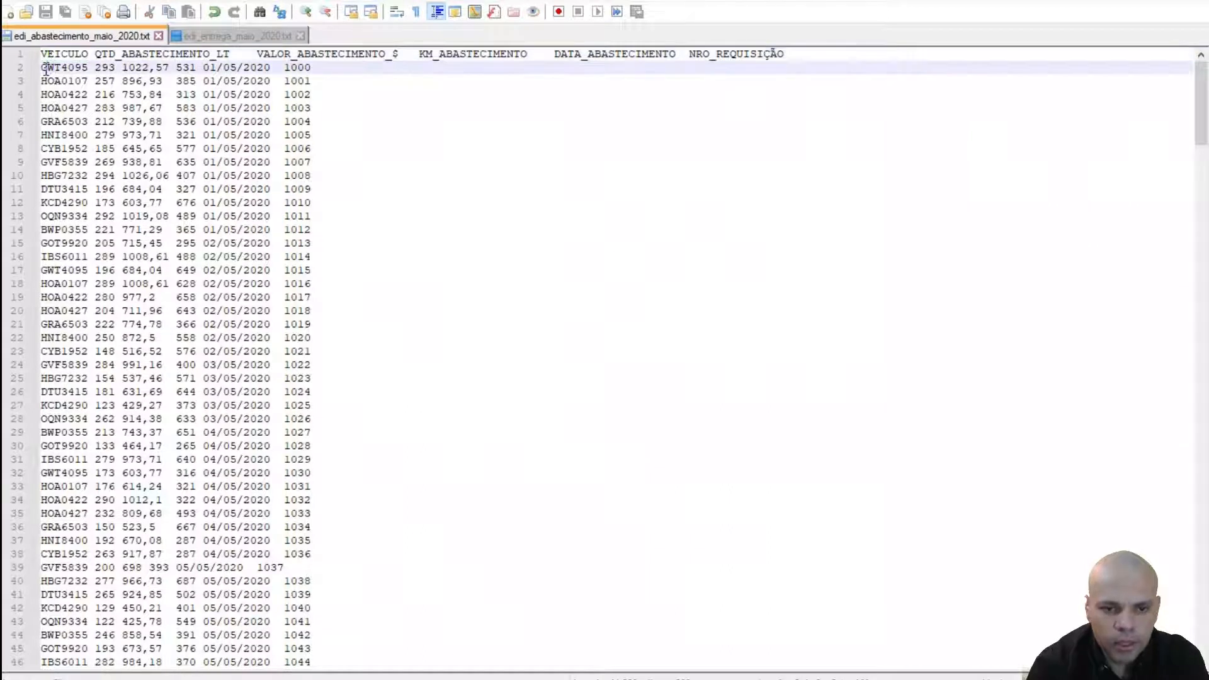
{"action": "mouse_move", "coordinate": [43, 68]}
{"action": "left_mouse_down"}
{"action": "mouse_move", "coordinate": [91, 69]}
{"action": "mouse_move", "coordinate": [88, 54]}
{"action": "mouse_move", "coordinate": [42, 56]}
{"action": "left_mouse_up"}
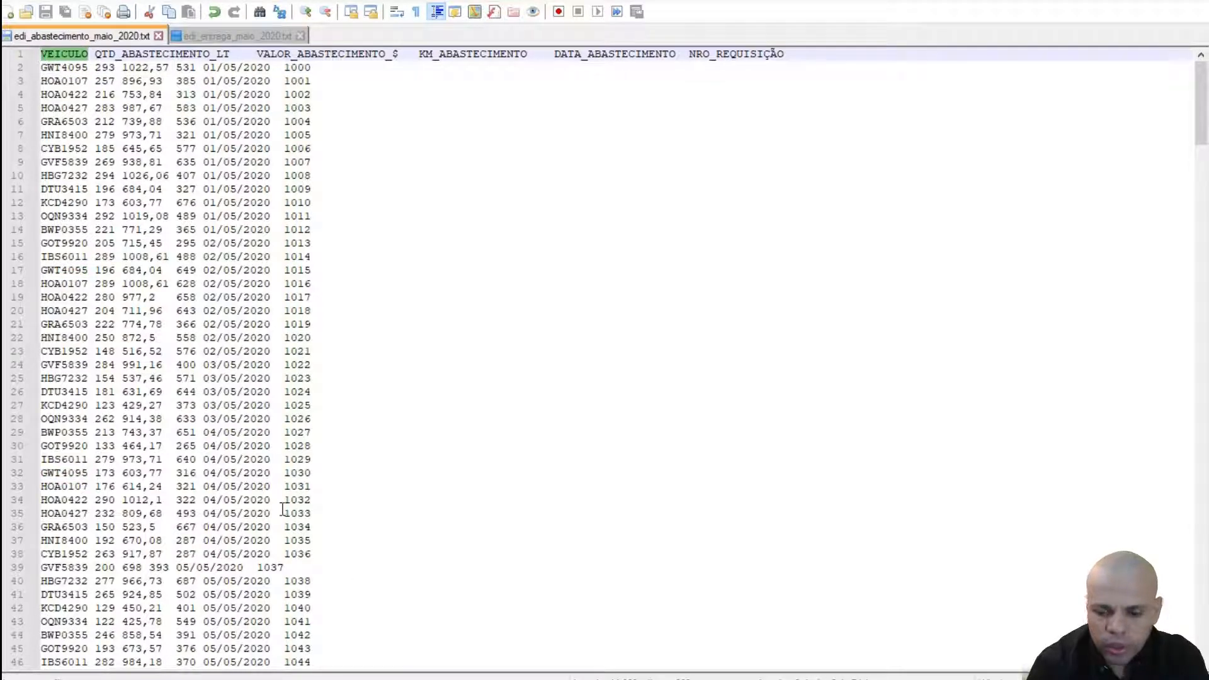
{"action": "left_click", "coordinate": [589, 679]}
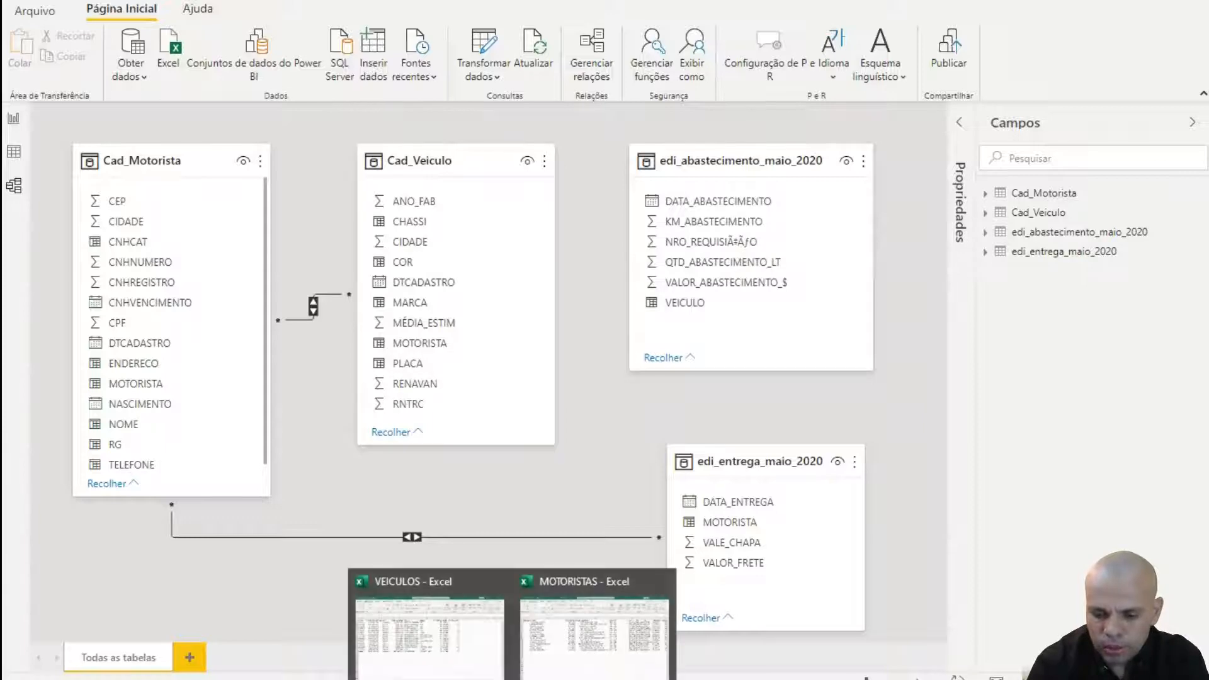
{"action": "left_click", "coordinate": [483, 671]}
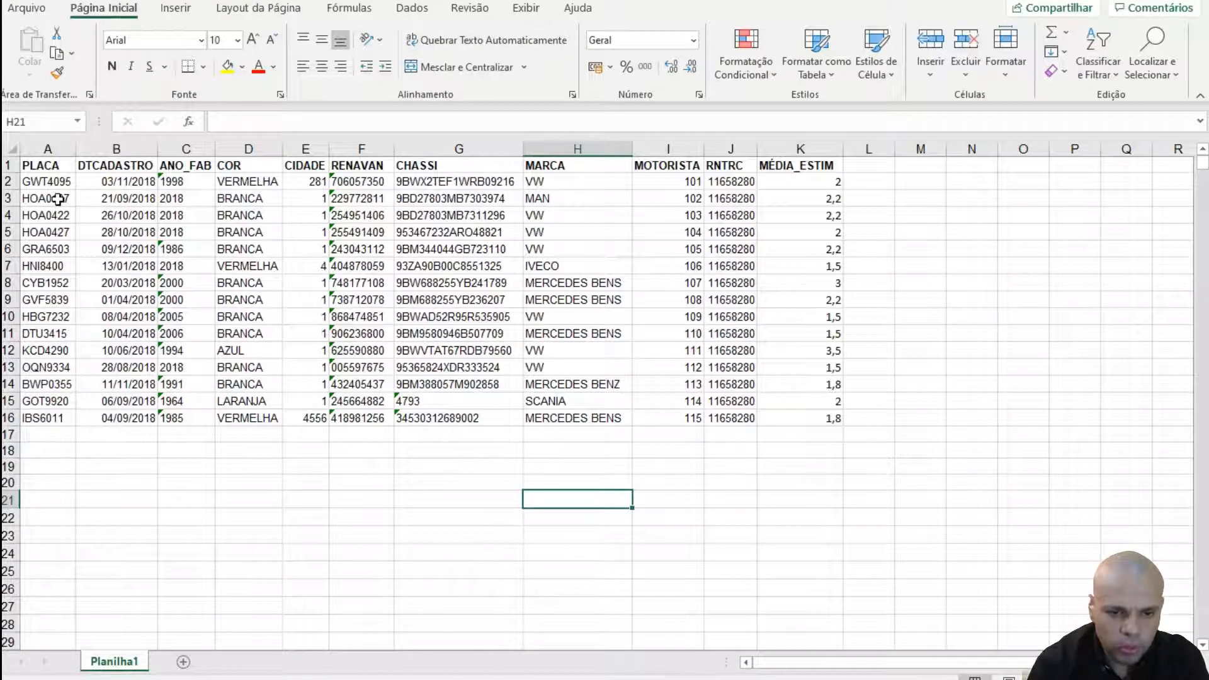
{"action": "left_click", "coordinate": [513, 679]}
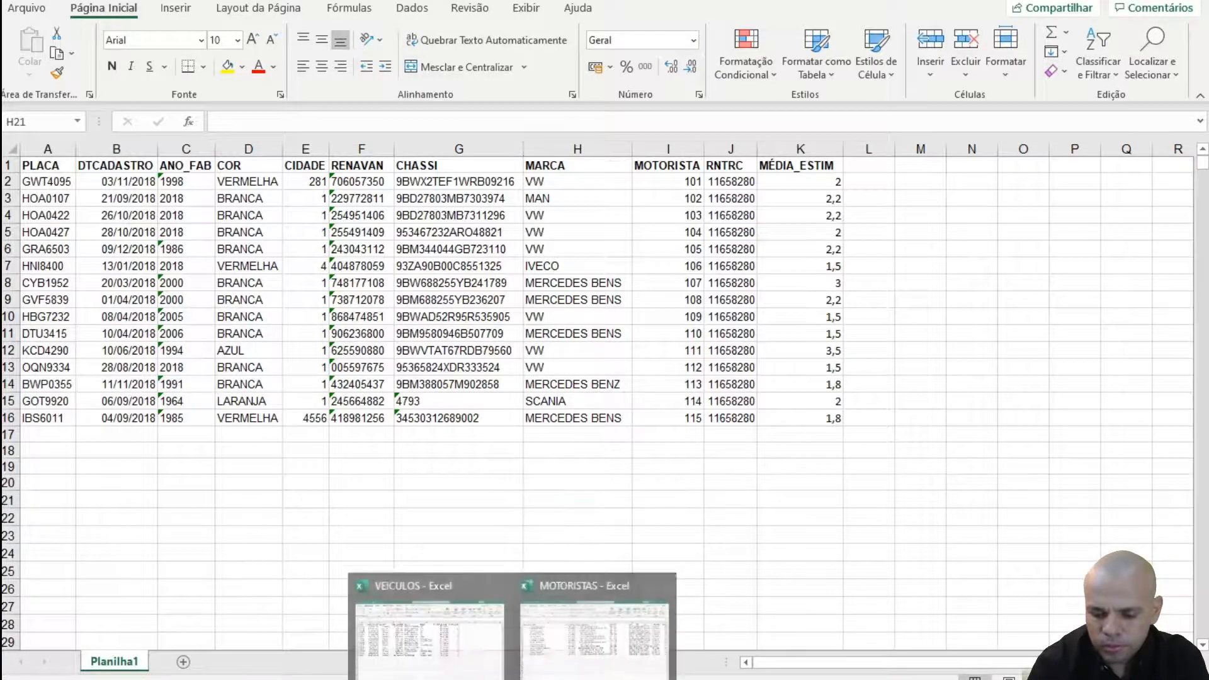
{"action": "left_click", "coordinate": [566, 671]}
{"action": "left_click", "coordinate": [512, 679]}
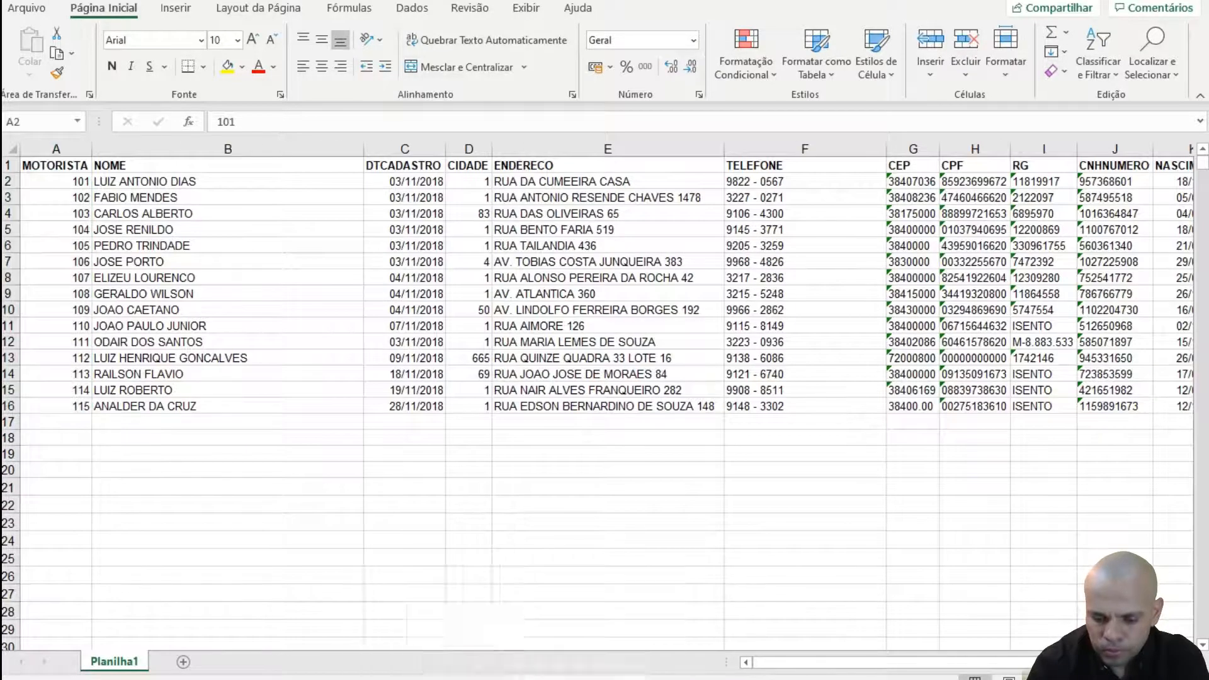
{"action": "left_click", "coordinate": [543, 679]}
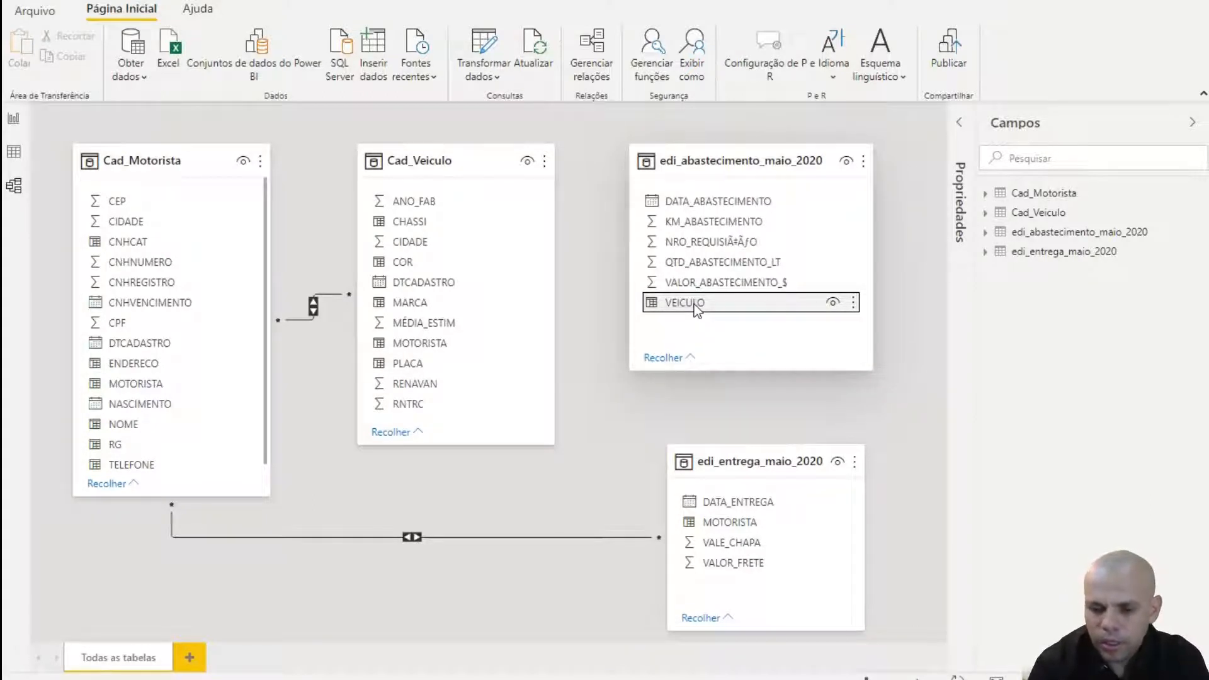
- Create an active many-to-many relationship between VEICULO in edi_abastecimento_maio_2020 and PLACA in Cad_Veiculo, filtering in both directions
{"action": "left_click_drag", "start_coordinate": [695, 309], "coordinate": [416, 372]}
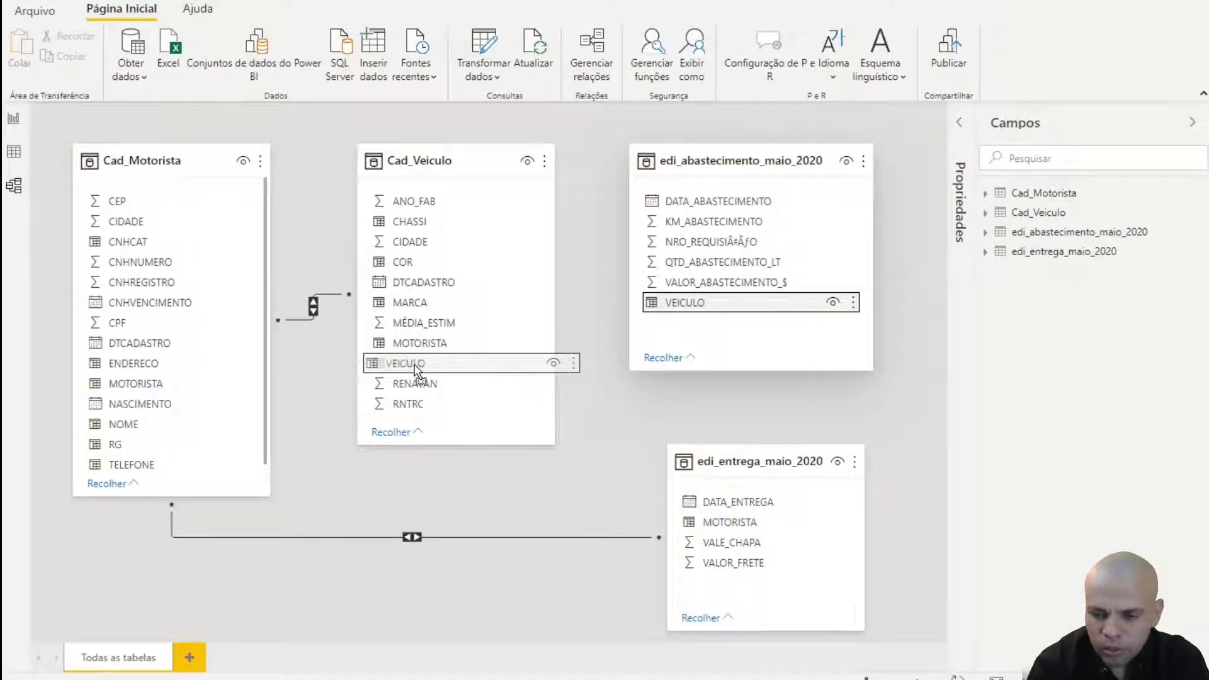
{"action": "left_click_drag", "start_coordinate": [415, 366], "coordinate": [410, 341]}
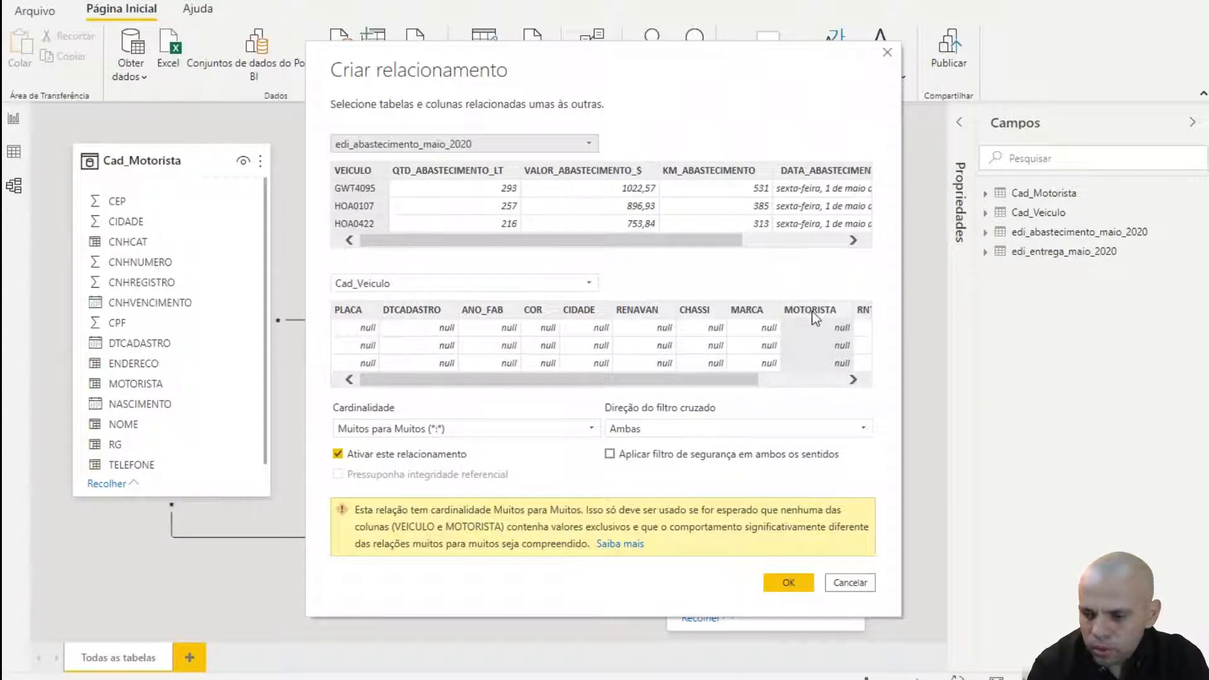
{"action": "left_click", "coordinate": [349, 318]}
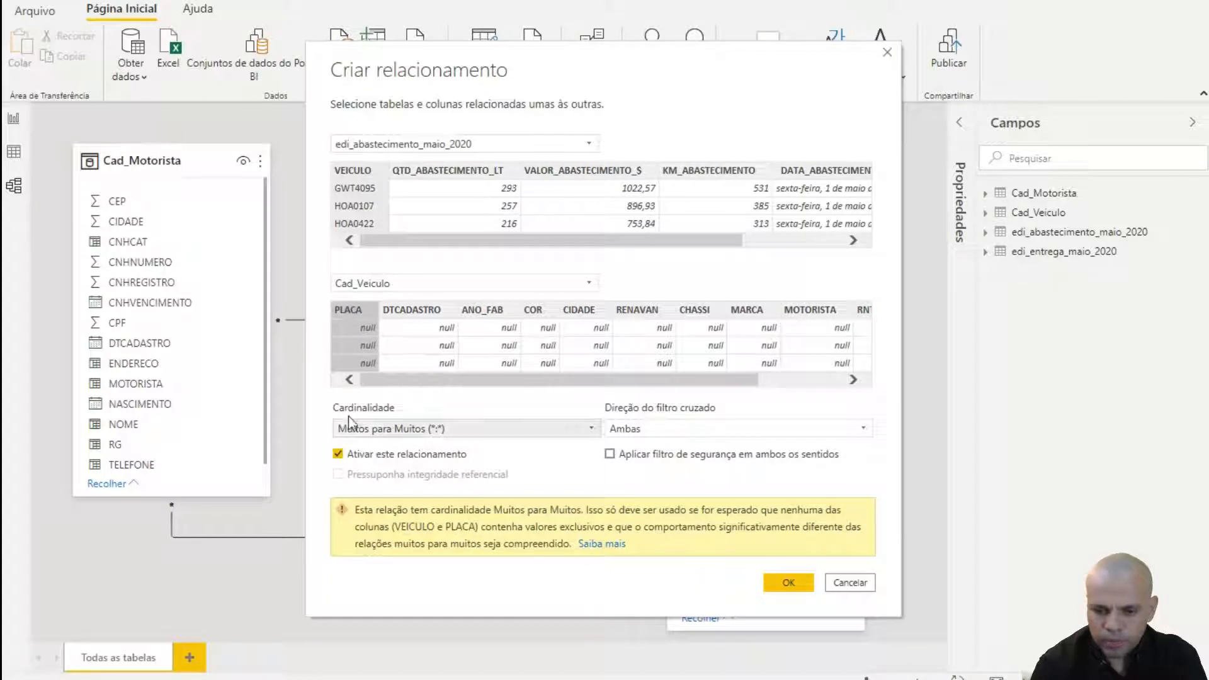
{"action": "left_click", "coordinate": [789, 582]}
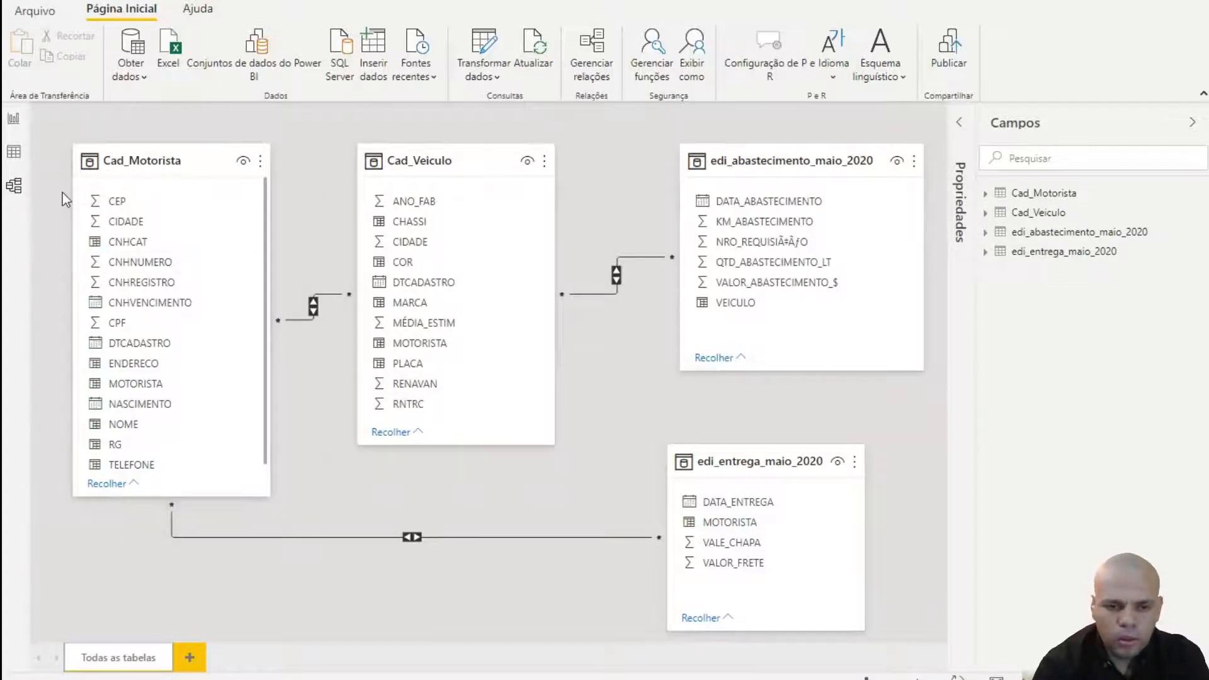
- Add a slicer of Cad_Motorista's NOME field to the report page and make it taller
{"action": "left_click", "coordinate": [13, 123]}
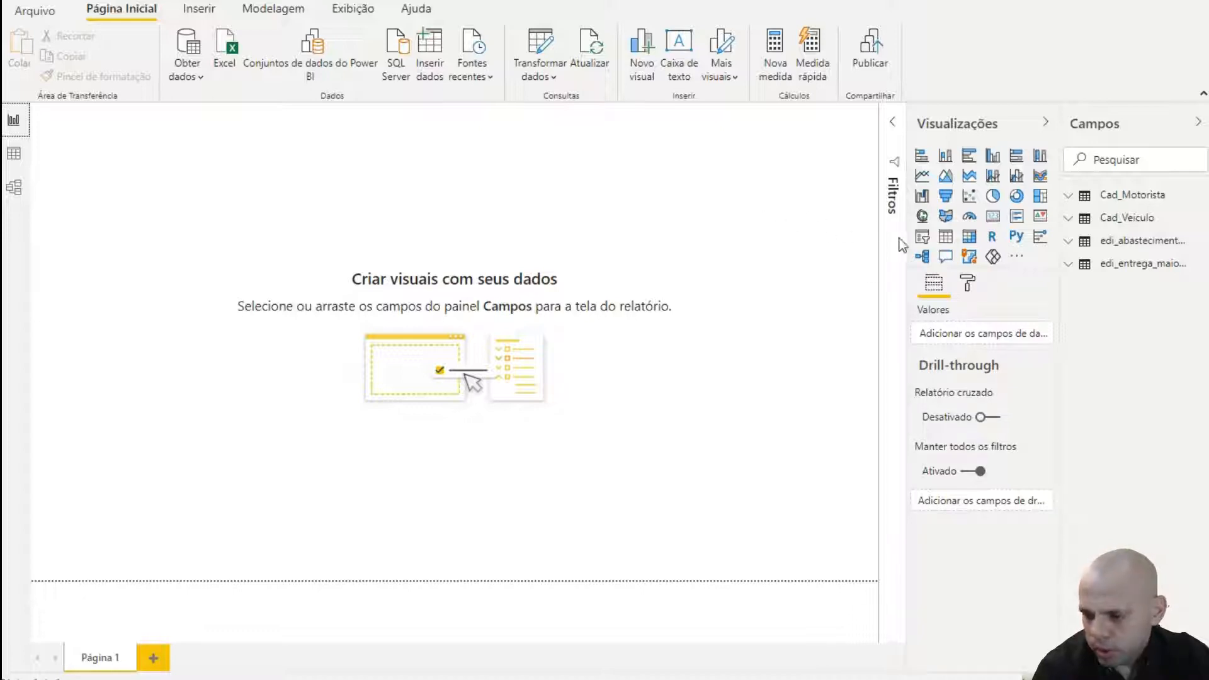
{"action": "left_click", "coordinate": [922, 236]}
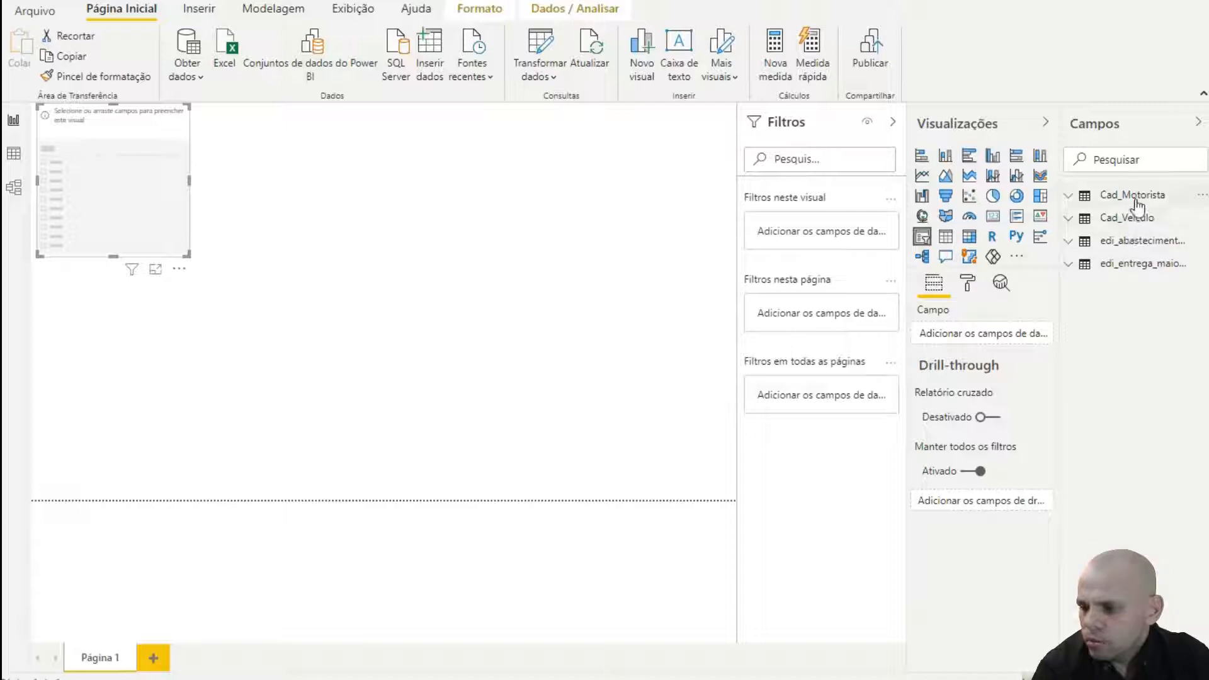
{"action": "left_click", "coordinate": [1078, 195]}
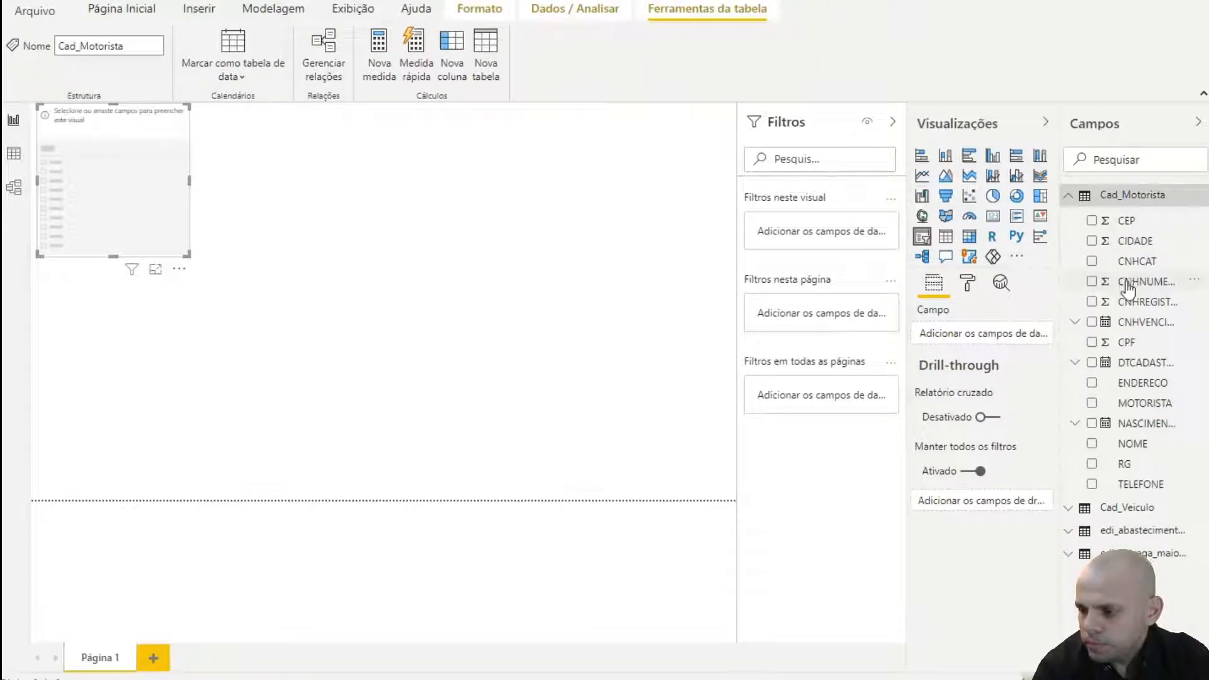
{"action": "left_click_drag", "start_coordinate": [1132, 443], "coordinate": [104, 178]}
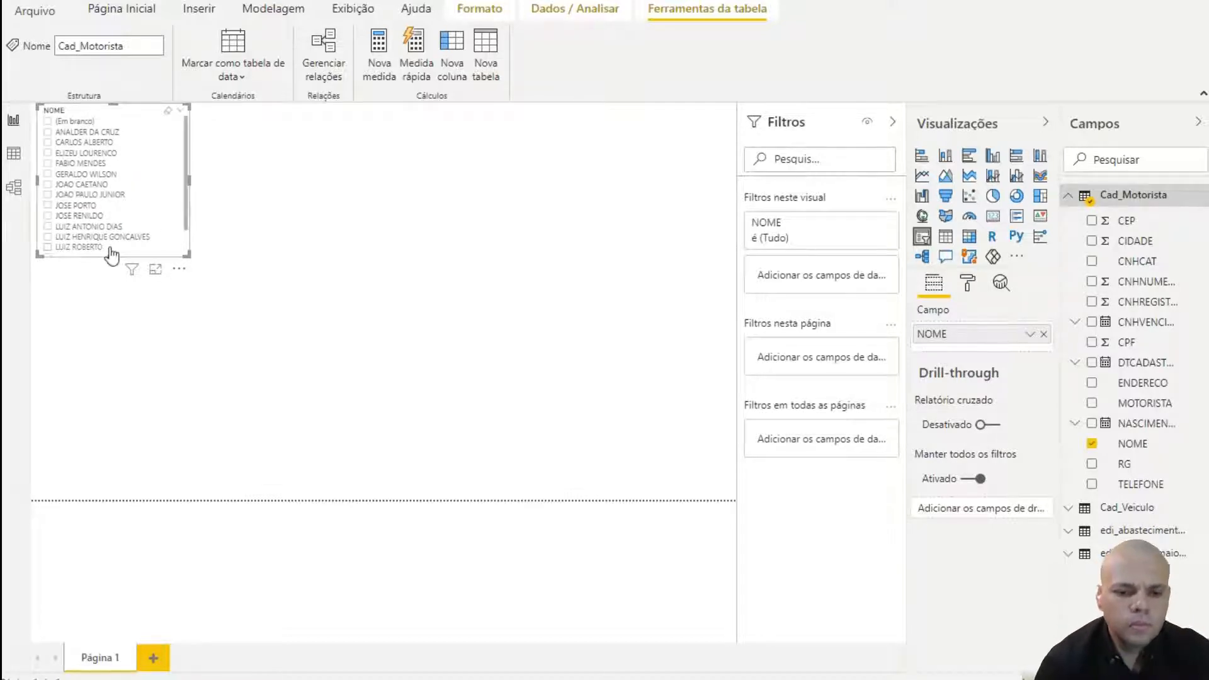
{"action": "left_click_drag", "start_coordinate": [112, 256], "coordinate": [115, 290]}
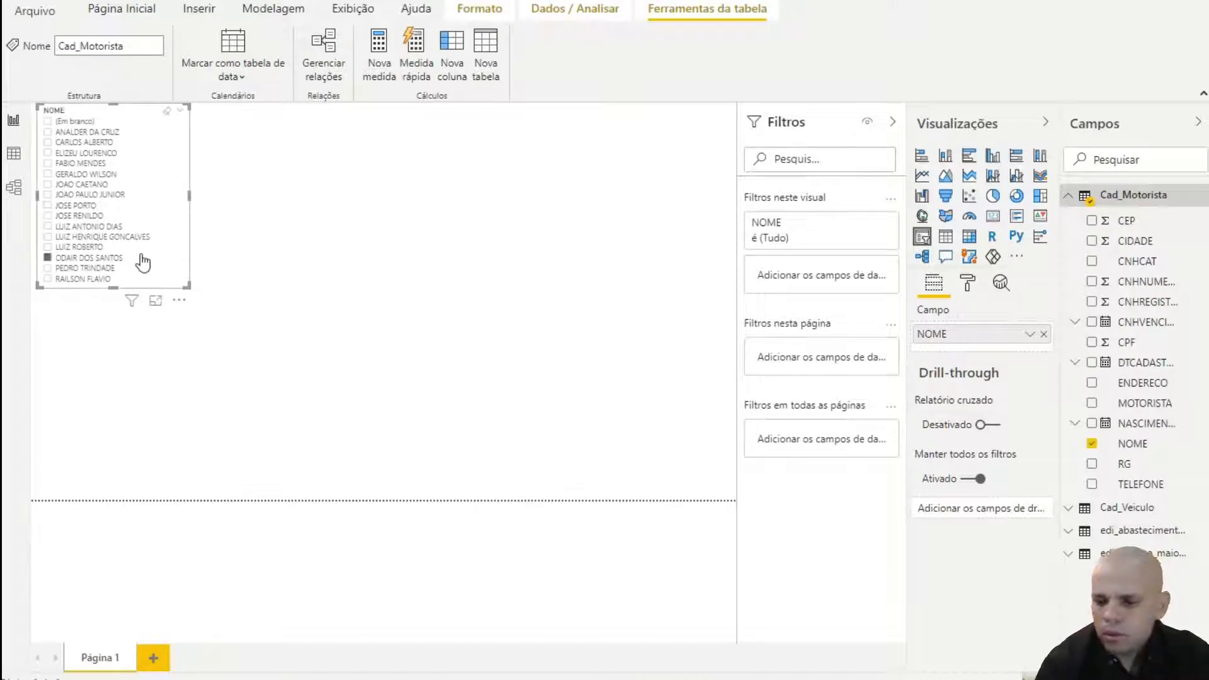
- Set the text size of the NOME slicer's items to 14 pt
{"action": "left_click", "coordinate": [970, 289]}
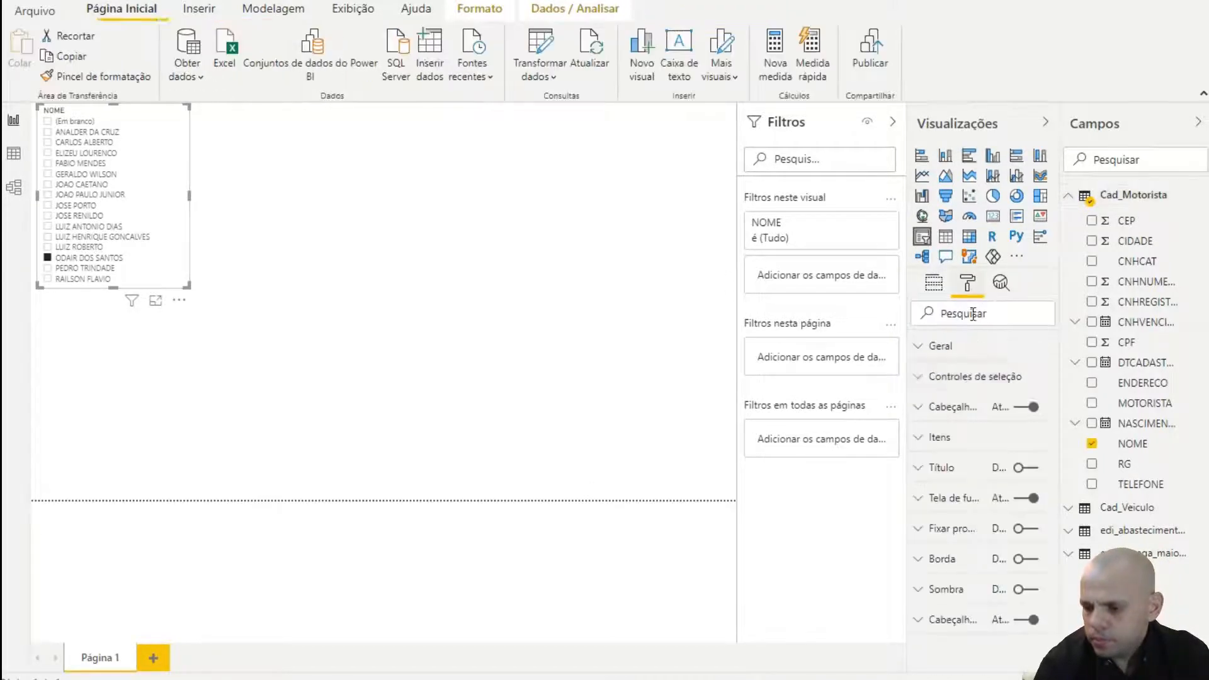
{"action": "left_click", "coordinate": [950, 432]}
{"action": "scroll", "coordinate": [956, 433], "scroll_direction": "down", "scroll_amount": 1}
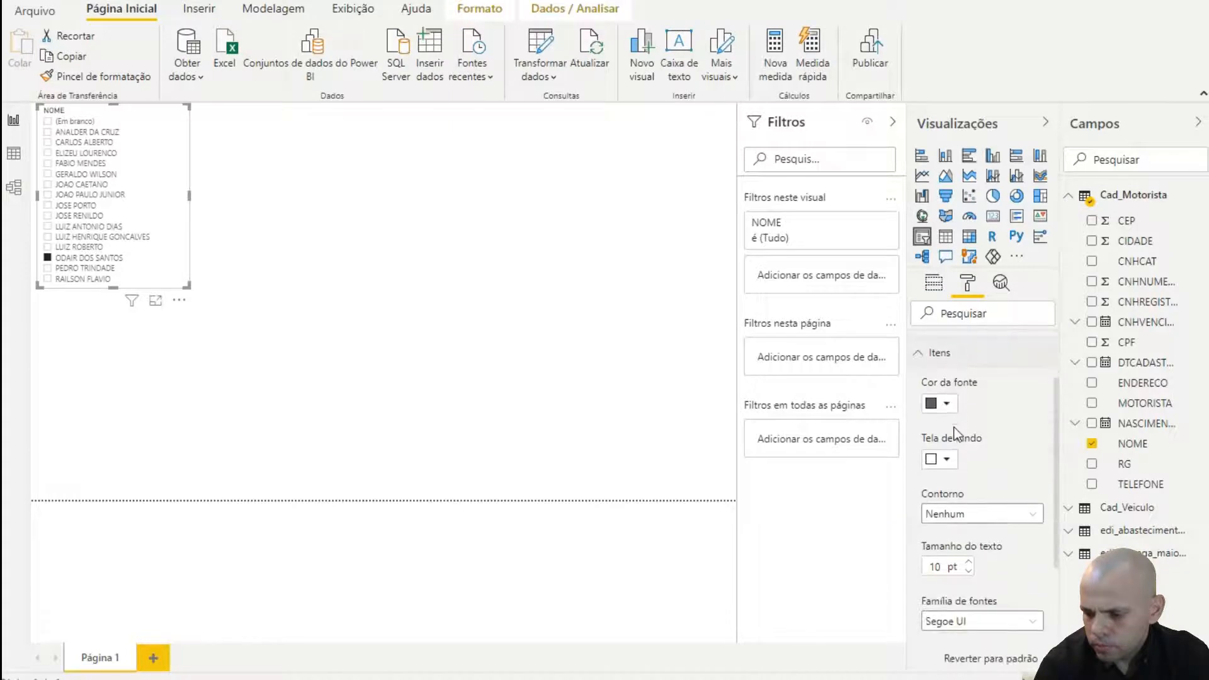
{"action": "left_click", "coordinate": [968, 562]}
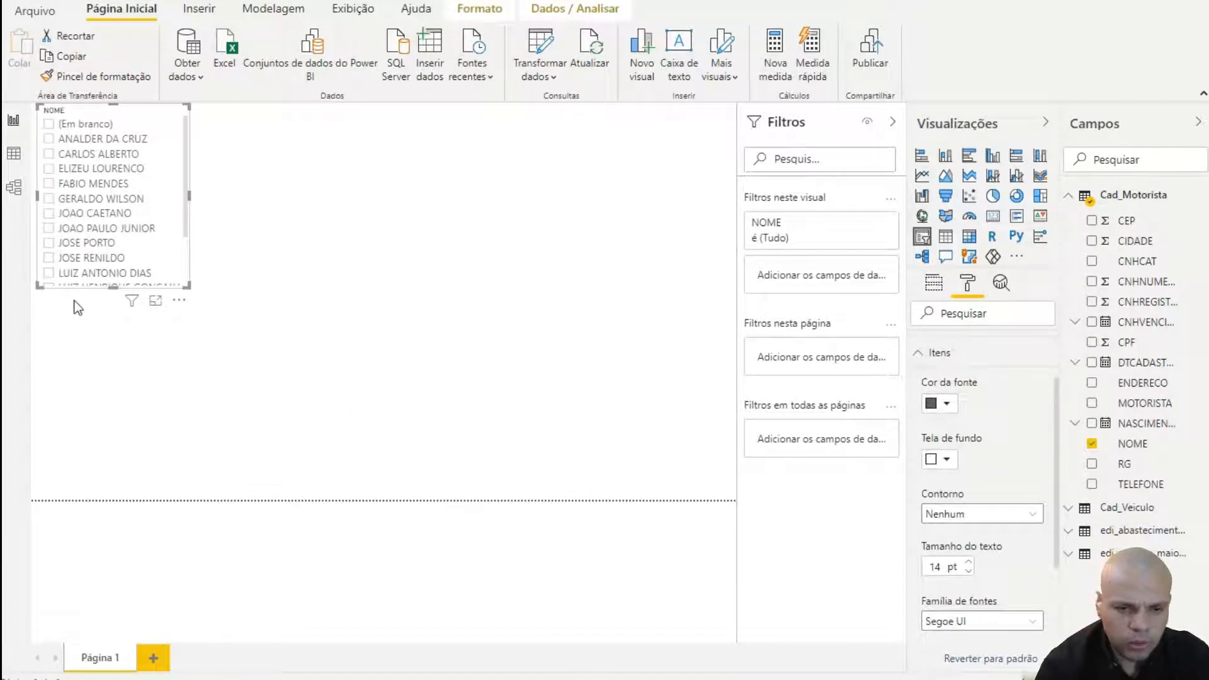
- Enlarge the NOME slicer to fit its list of drivers and shift it down to free space above it
{"action": "left_click_drag", "start_coordinate": [114, 286], "coordinate": [103, 356]}
{"action": "left_click_drag", "start_coordinate": [190, 230], "coordinate": [199, 233]}
{"action": "left_click", "coordinate": [211, 265]}
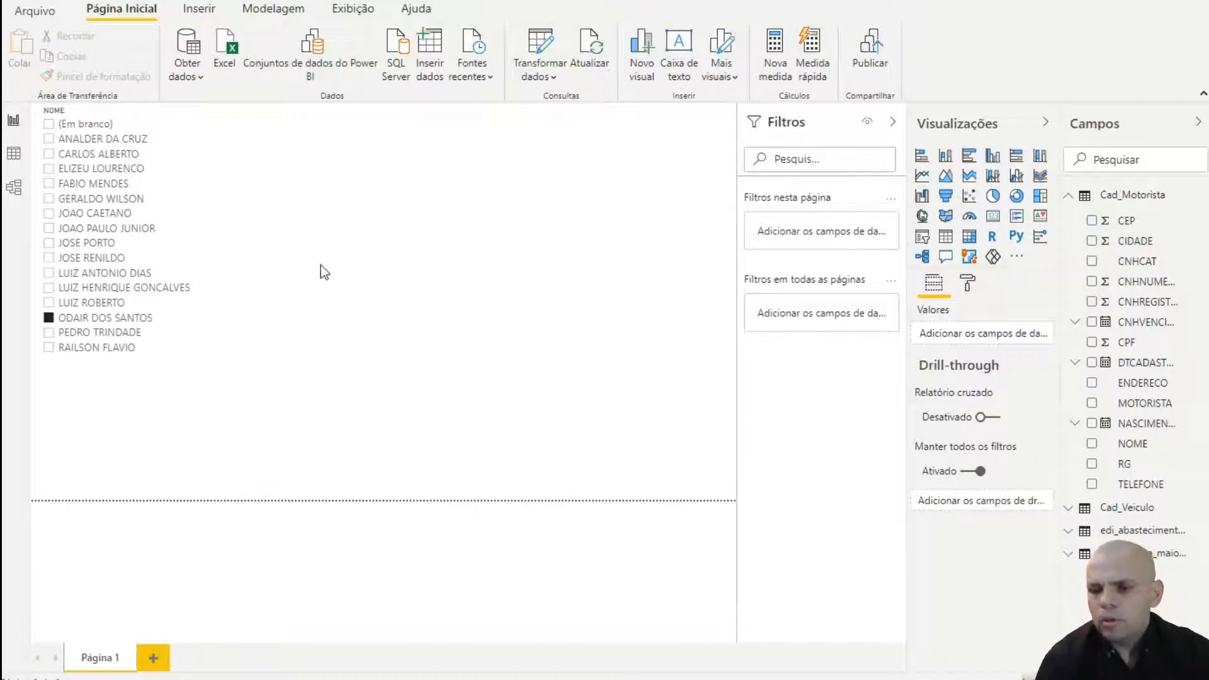
{"action": "left_click", "coordinate": [156, 170]}
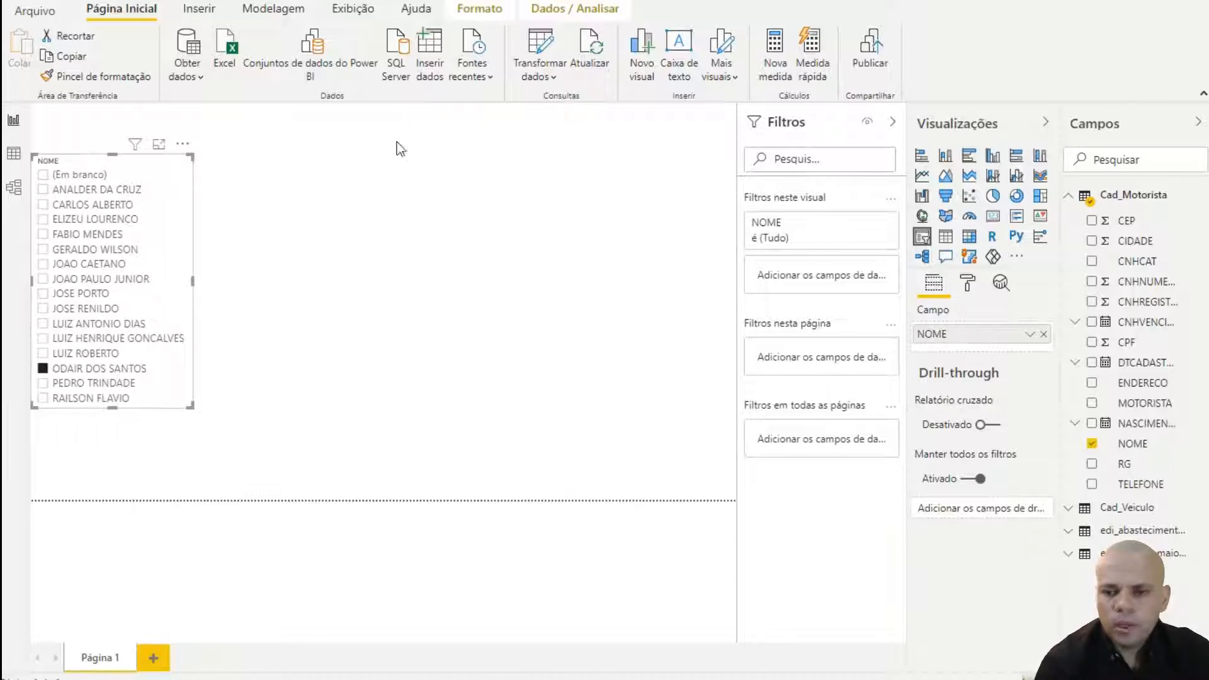
{"action": "left_click", "coordinate": [474, 127]}
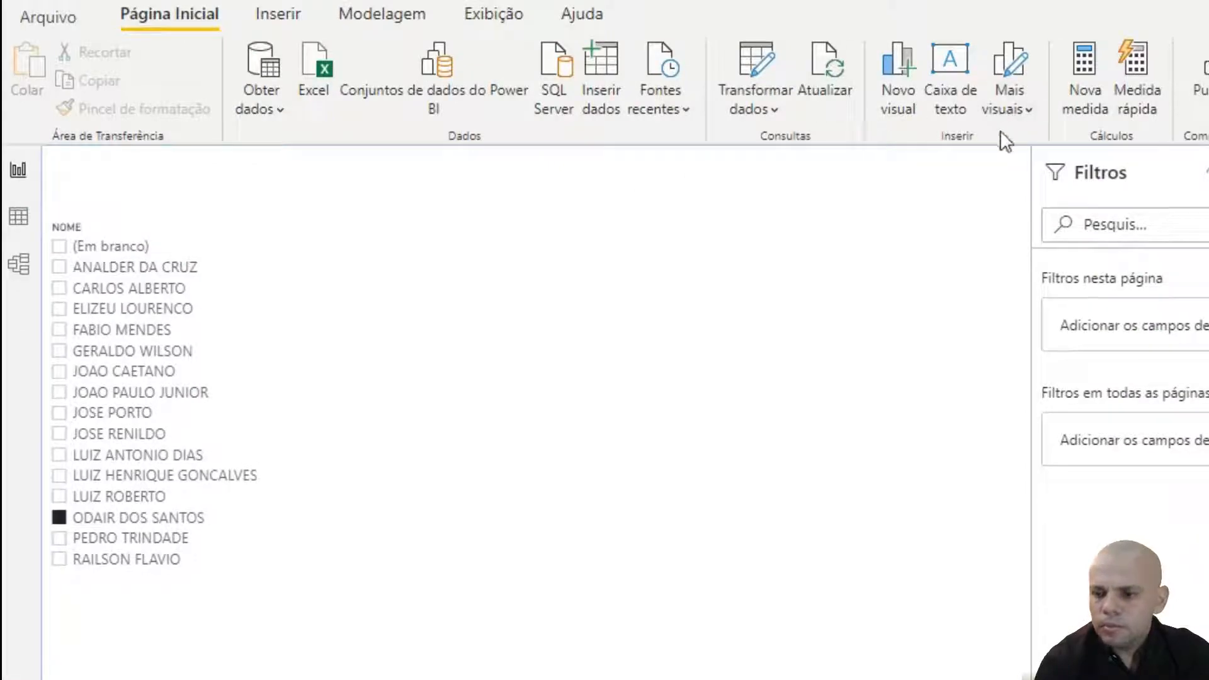
- Insert an empty text box on the report page for a title
{"action": "left_click", "coordinate": [954, 58]}
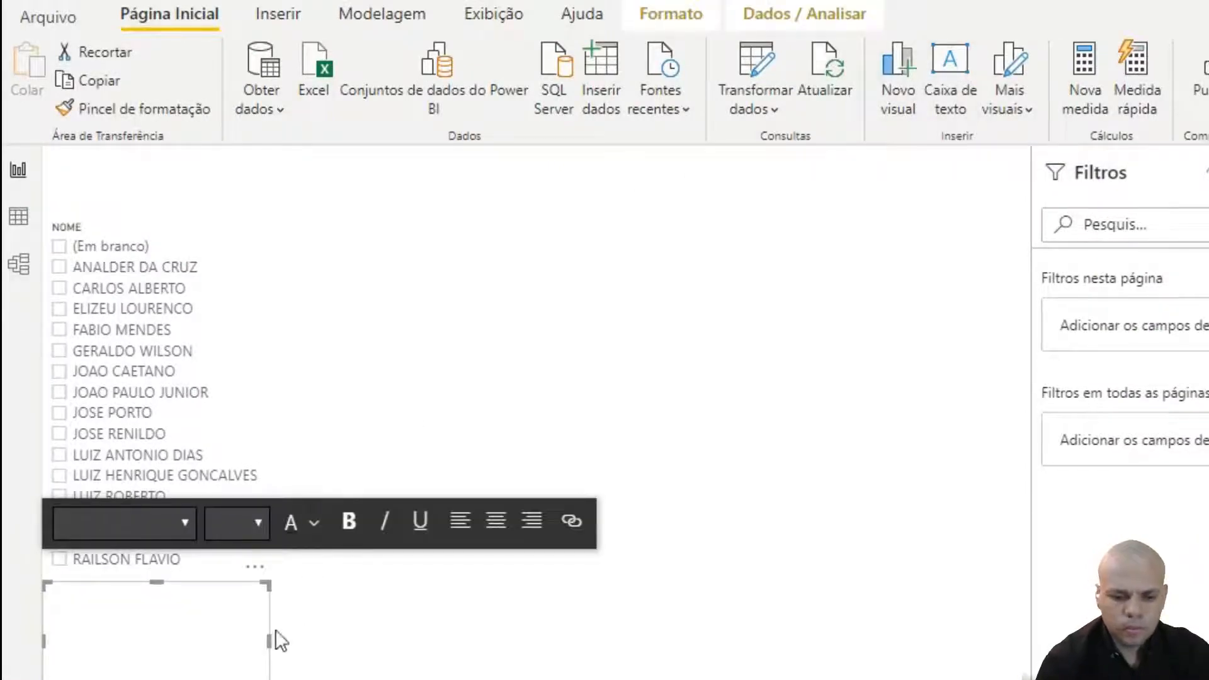
{"action": "left_click", "coordinate": [221, 654]}
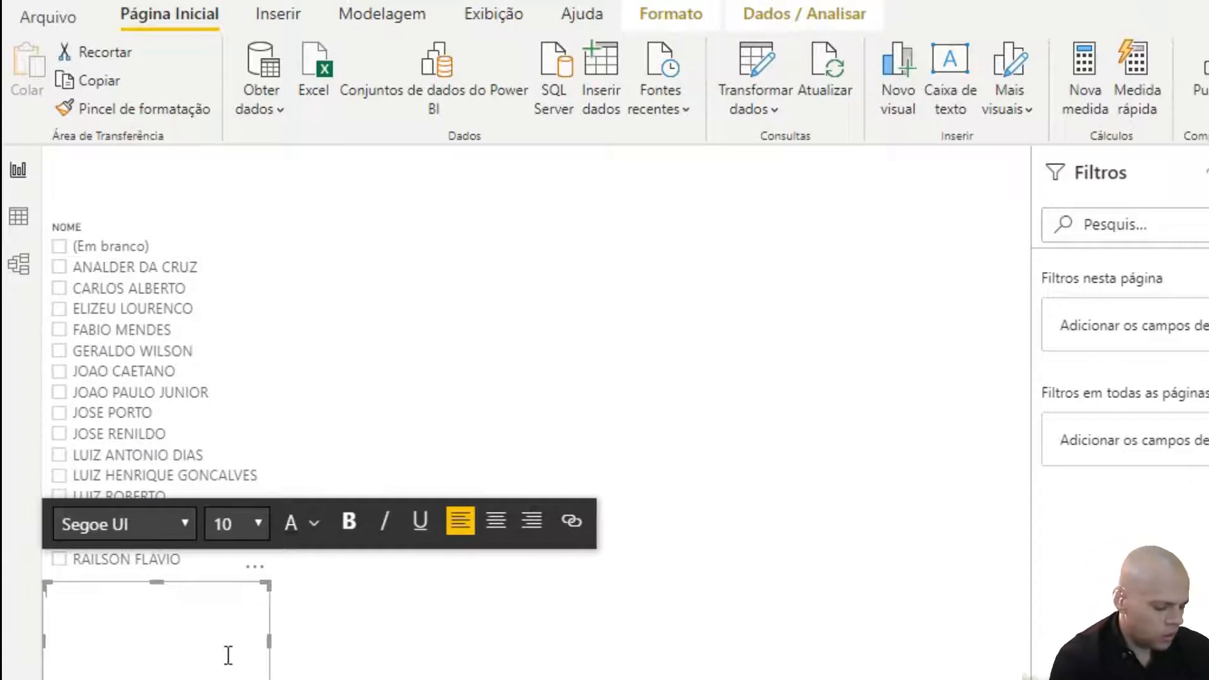
{"action": "type", "text": "acerto de"}
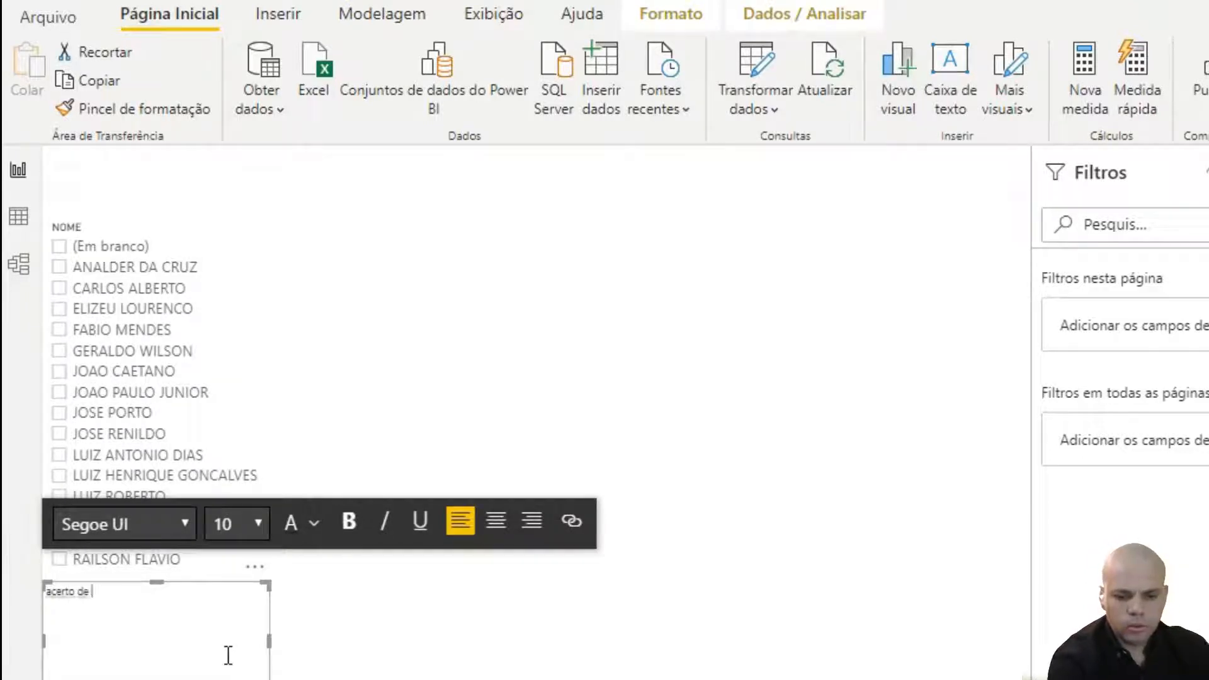
{"action": "key", "text": "BackSpace"}
{"action": "key", "text": "BackSpace"}
{"action": "key", "text": "BackSpace"}
{"action": "key", "text": "BackSpace"}
{"action": "key", "text": "BackSpace"}
{"action": "key", "text": "BackSpace"}
{"action": "key", "text": "BackSpace"}
{"action": "key", "text": "BackSpace"}
{"action": "key", "text": "BackSpace"}
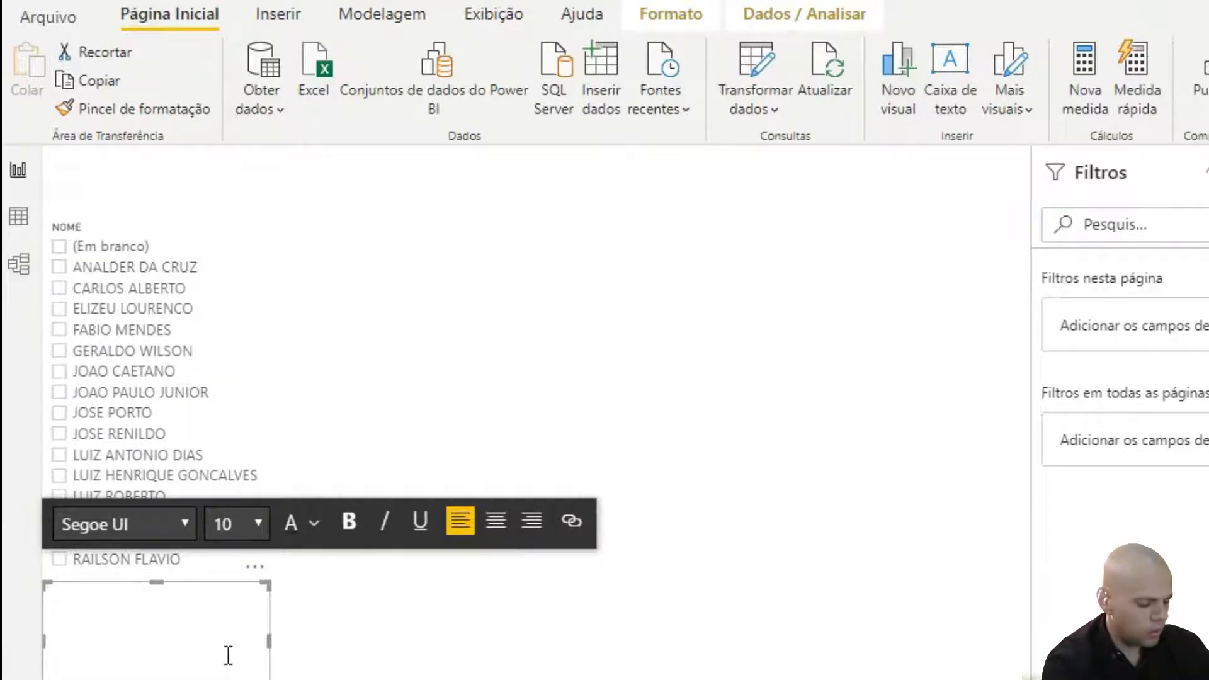
- Enter the title "Acerto de Viagem" at font size 40 and fit the text box to that single line
{"action": "type", "text": "Acerto de"}
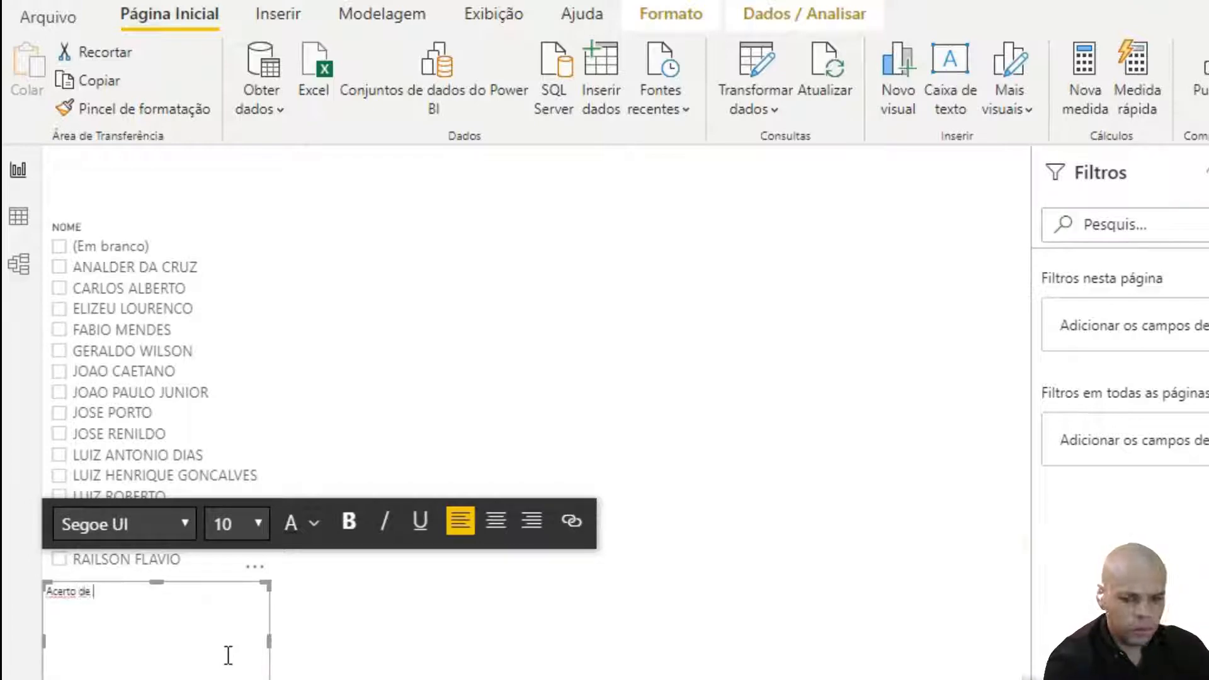
{"action": "type", "text": " Viagem"}
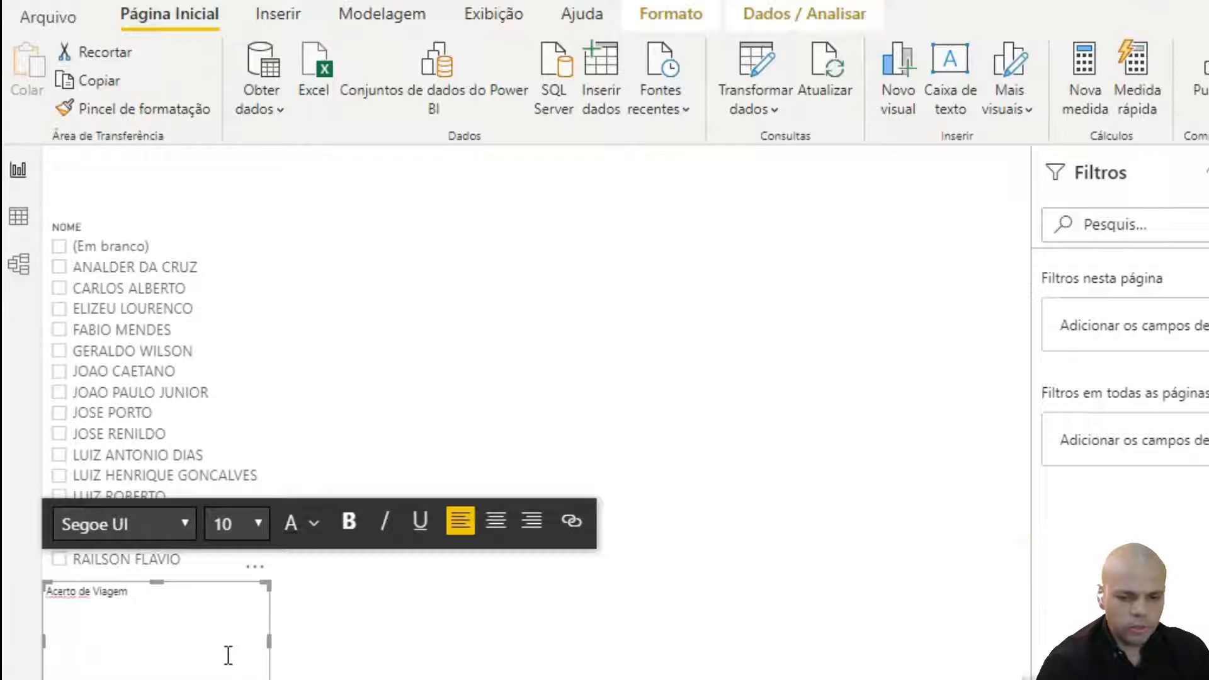
{"action": "left_click_drag", "start_coordinate": [163, 598], "coordinate": [44, 595]}
{"action": "left_click", "coordinate": [258, 523]}
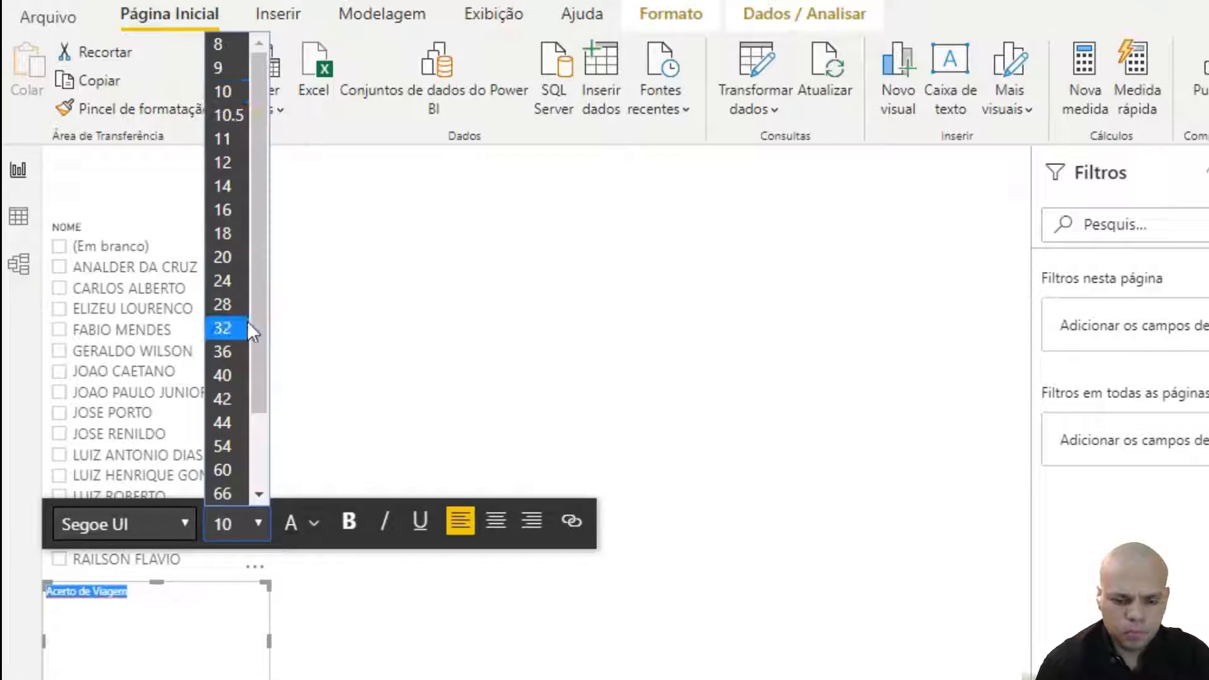
{"action": "left_click", "coordinate": [236, 373]}
{"action": "left_click_drag", "start_coordinate": [268, 648], "coordinate": [406, 643]}
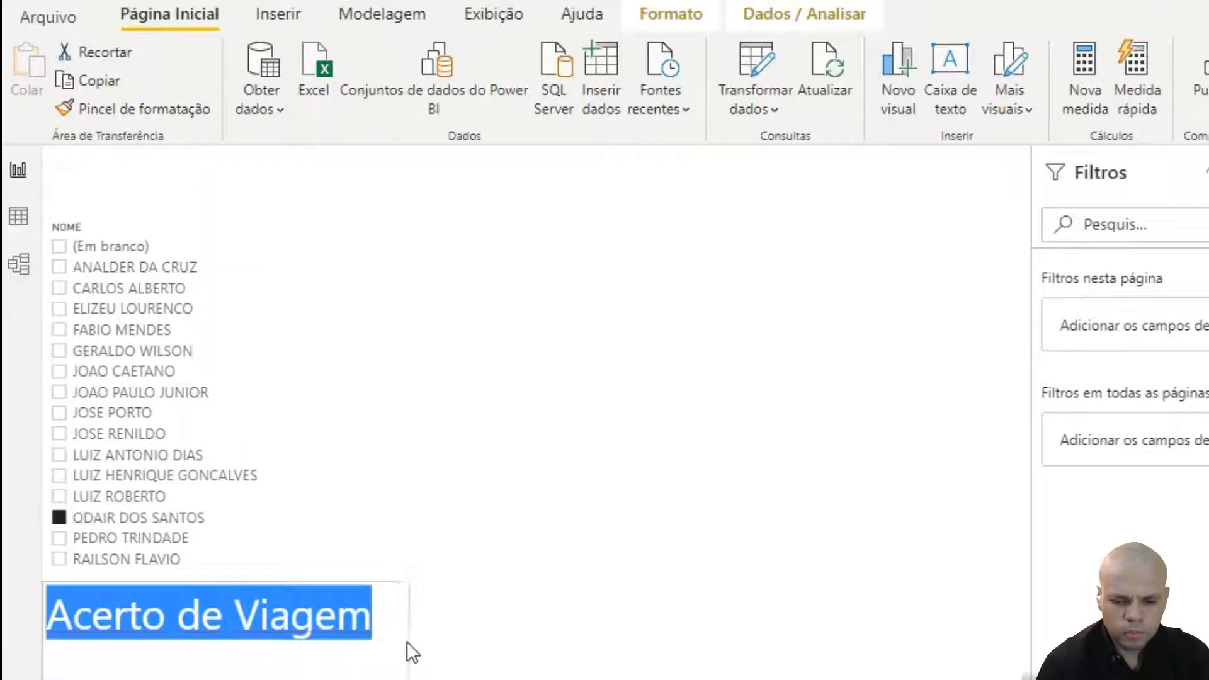
{"action": "left_click_drag", "start_coordinate": [228, 677], "coordinate": [233, 648]}
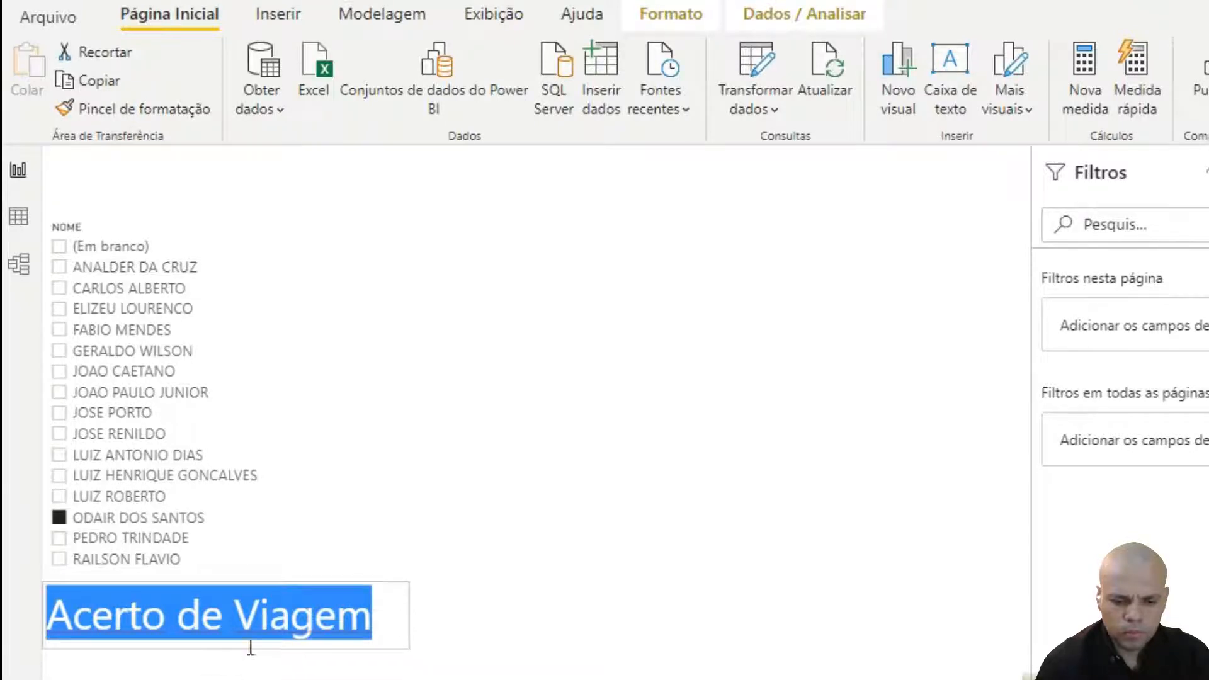
- Make the title bold Arial Black, widen its text box to fit one line, and move it above the NOME slicer
{"action": "left_click", "coordinate": [347, 522]}
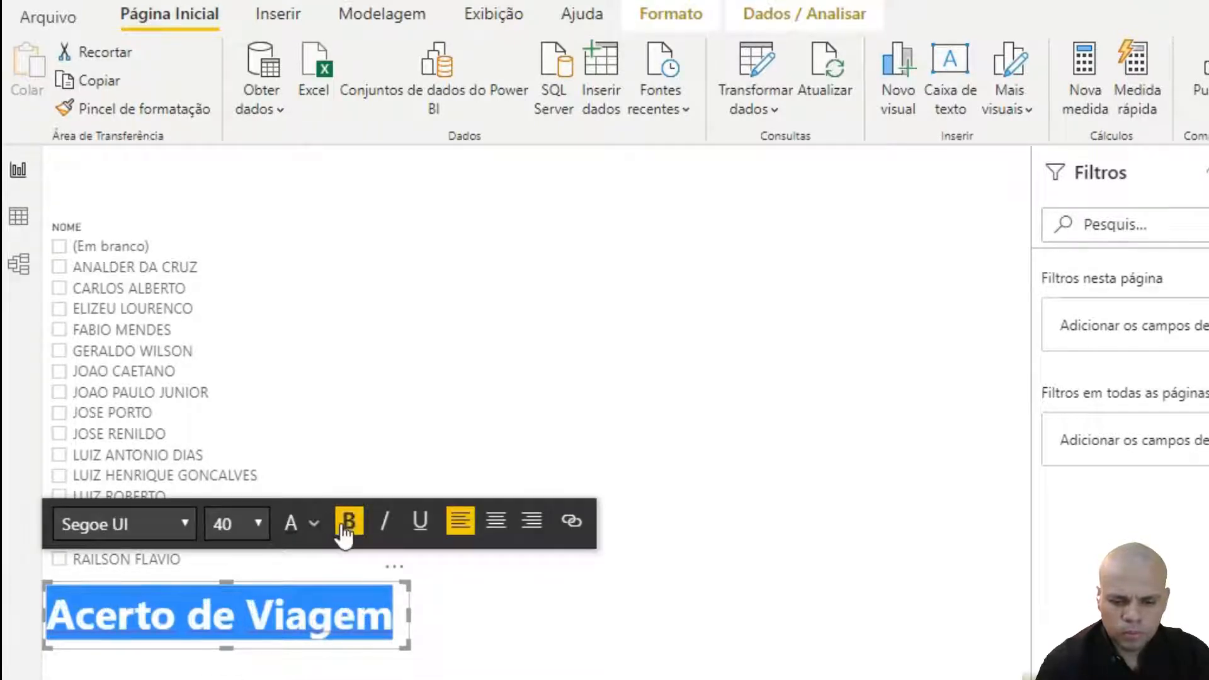
{"action": "left_click", "coordinate": [186, 524]}
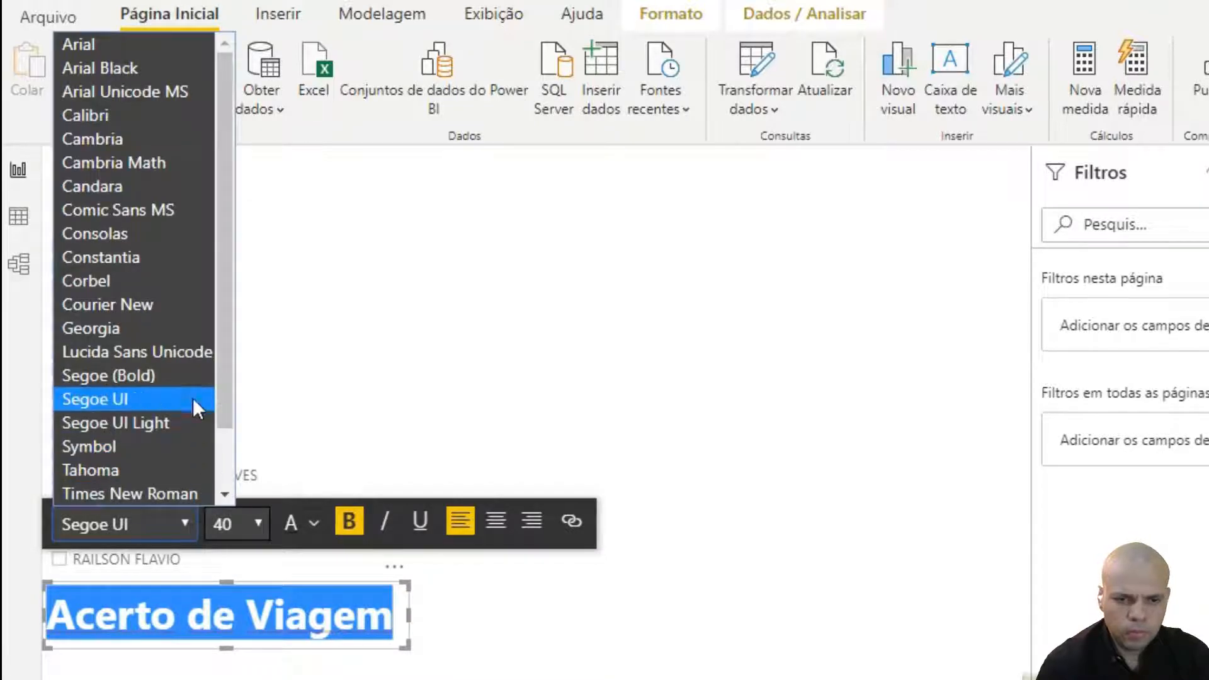
{"action": "left_click", "coordinate": [145, 69]}
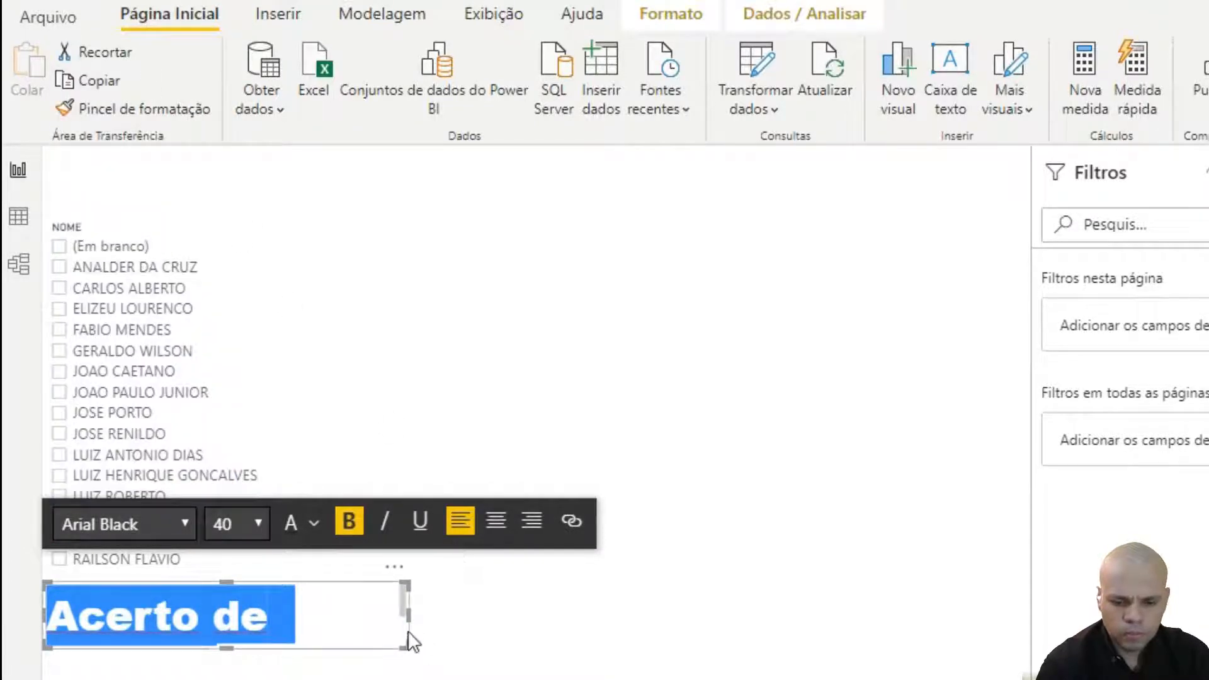
{"action": "left_click_drag", "start_coordinate": [407, 615], "coordinate": [468, 135]}
{"action": "left_click", "coordinate": [449, 455]}
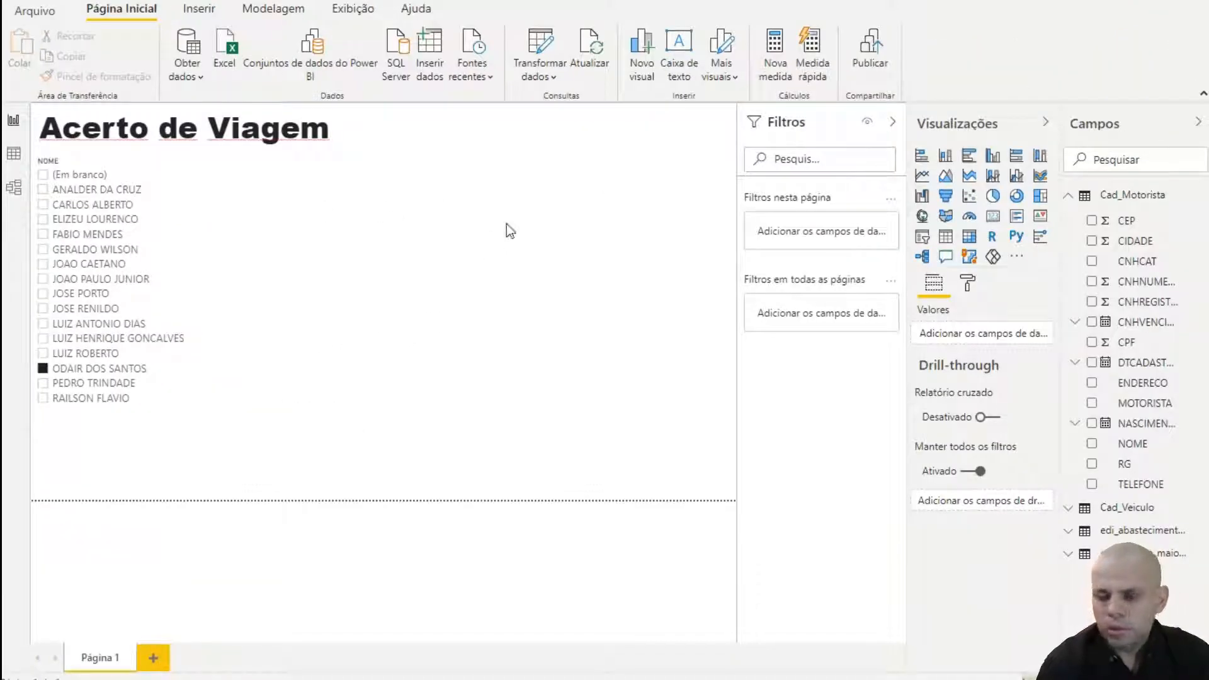
- Insert a multi-row card and reshape it into a wide, short frame beside the NOME slicer under the title
{"action": "left_click", "coordinate": [1016, 218]}
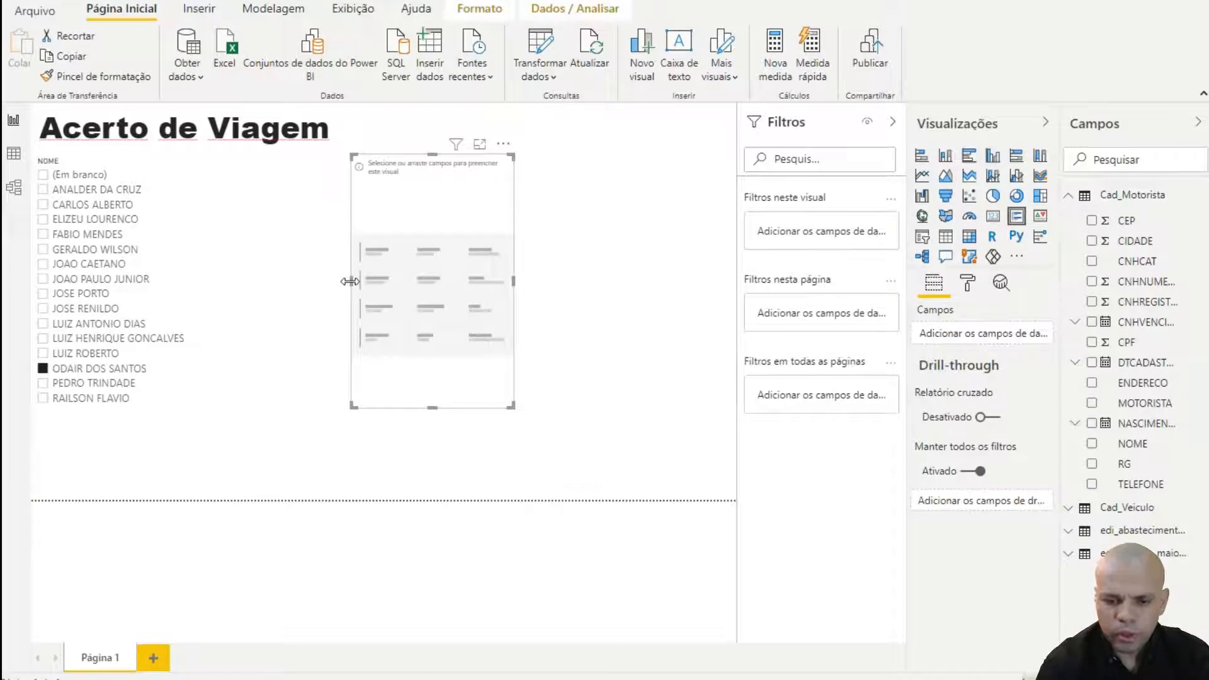
{"action": "left_click_drag", "start_coordinate": [350, 282], "coordinate": [188, 295]}
{"action": "left_click_drag", "start_coordinate": [348, 408], "coordinate": [343, 248]}
{"action": "left_click_drag", "start_coordinate": [514, 203], "coordinate": [568, 201]}
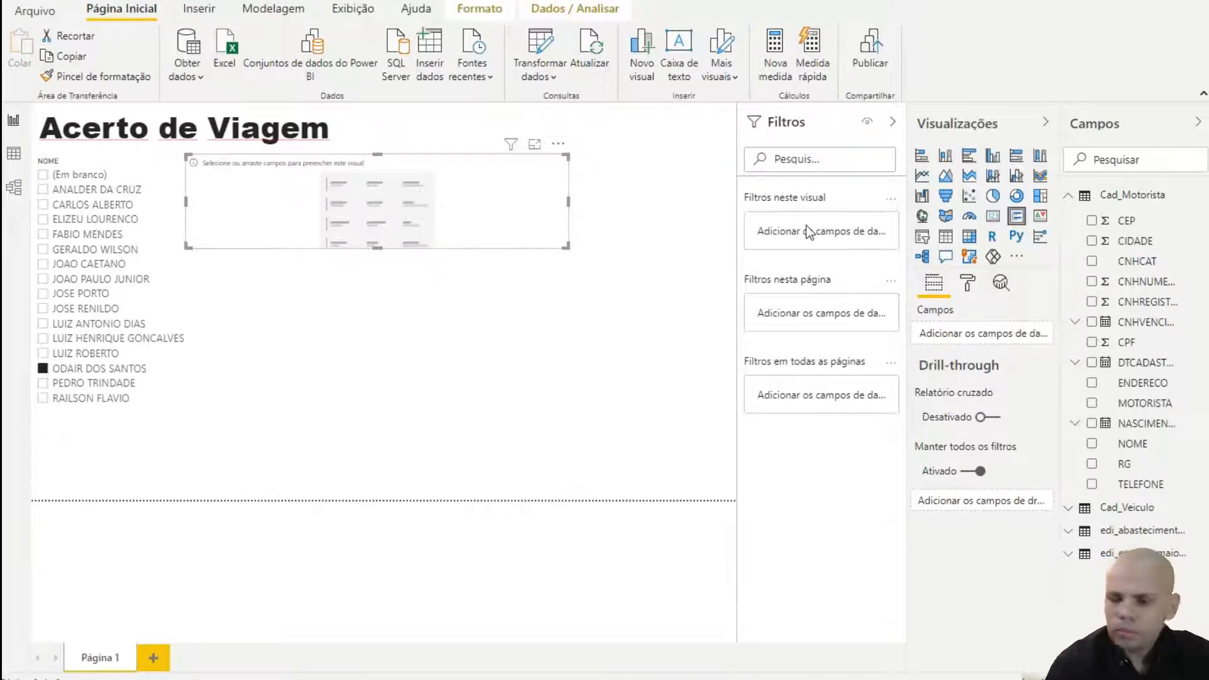
- Add QTD_ABASTECIMENTO_LT, VALOR_ABASTECIMENTO_$ and KM_ABASTECIMENTO from the May fuel table to the card and widen it slightly
{"action": "left_click", "coordinate": [1073, 197]}
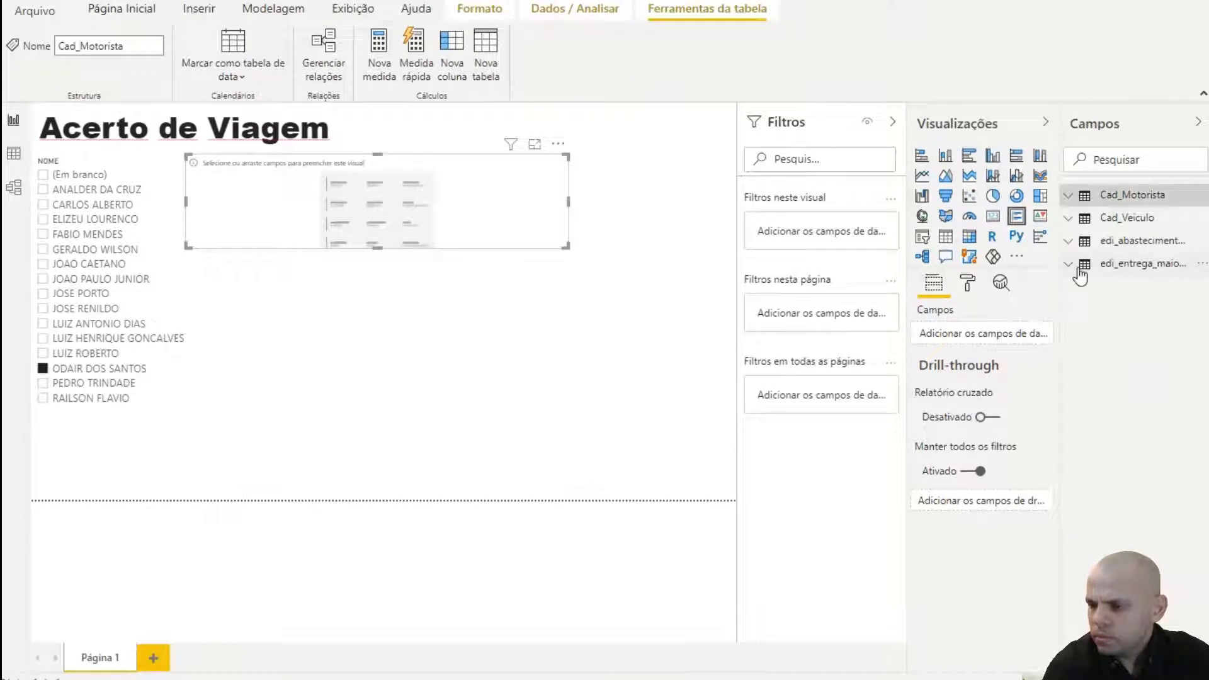
{"action": "left_click", "coordinate": [1070, 244]}
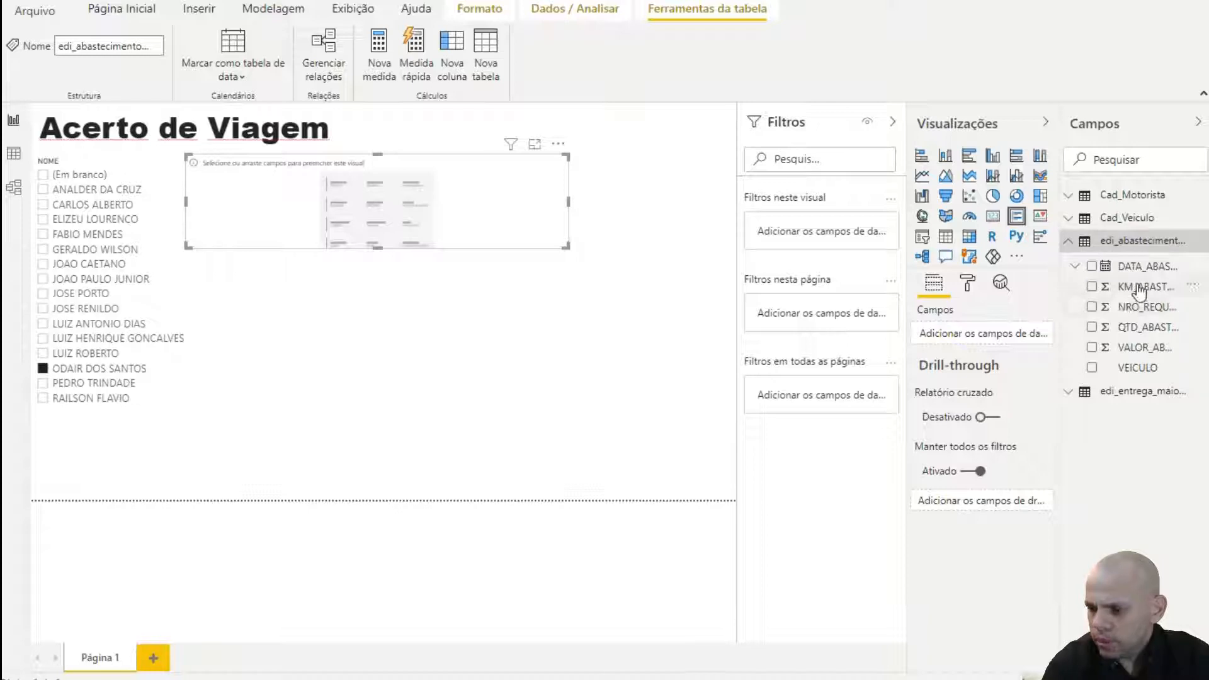
{"action": "left_click_drag", "start_coordinate": [1158, 328], "coordinate": [300, 190]}
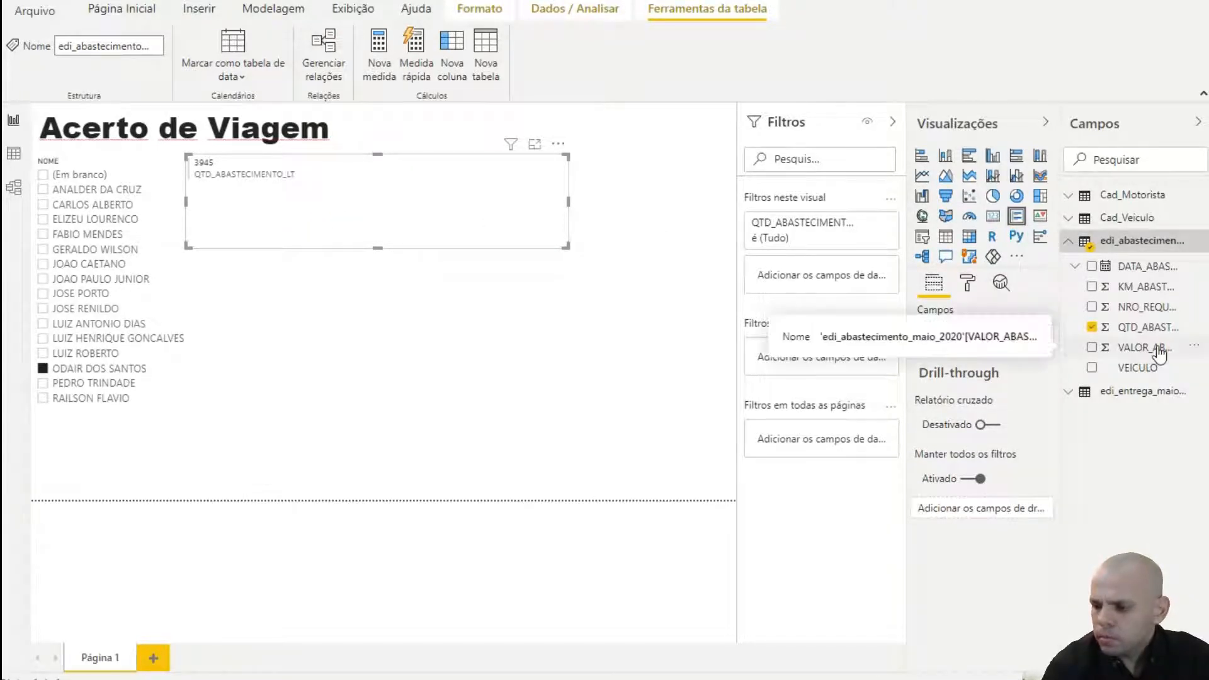
{"action": "left_click_drag", "start_coordinate": [1161, 359], "coordinate": [432, 166]}
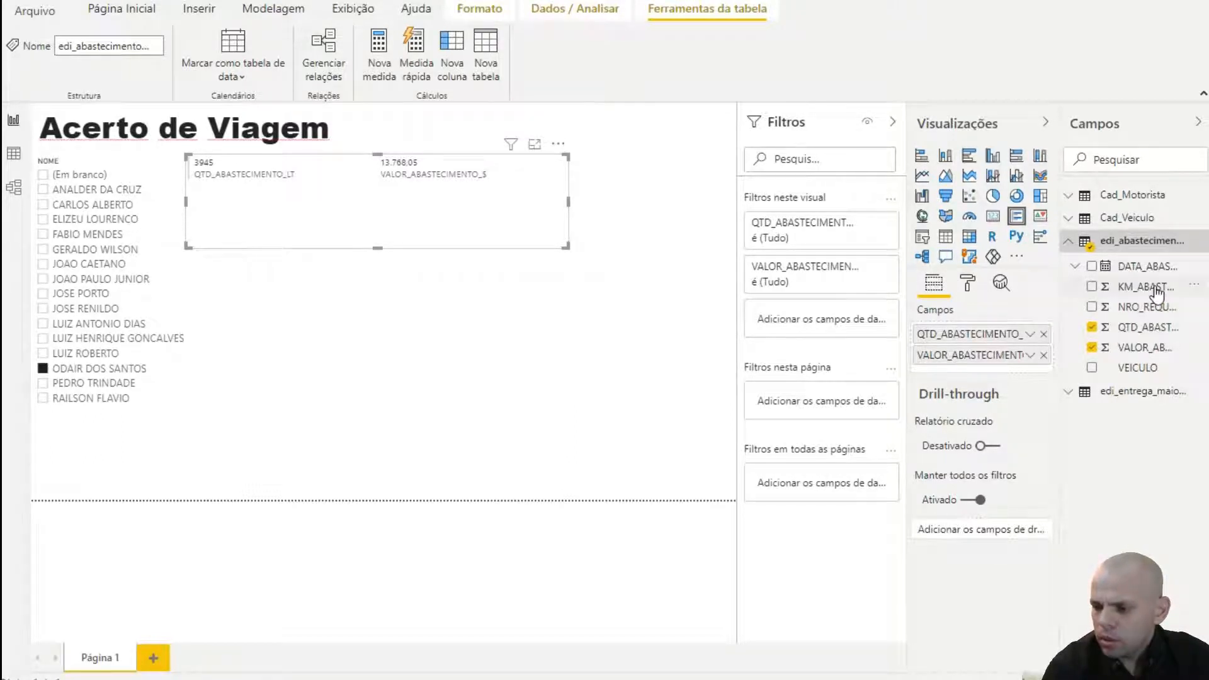
{"action": "left_click_drag", "start_coordinate": [1156, 291], "coordinate": [606, 205]}
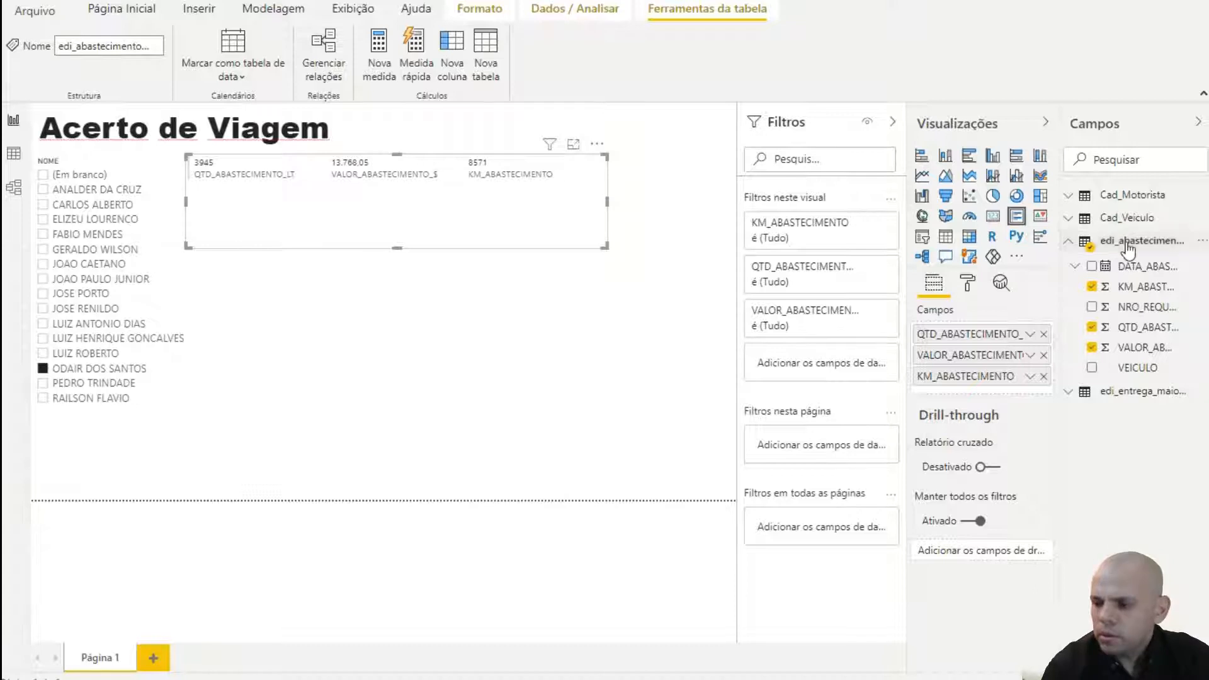
- Format the KM_ABASTECIMENTO column with a thousands separator and one decimal place
{"action": "left_click", "coordinate": [1155, 287]}
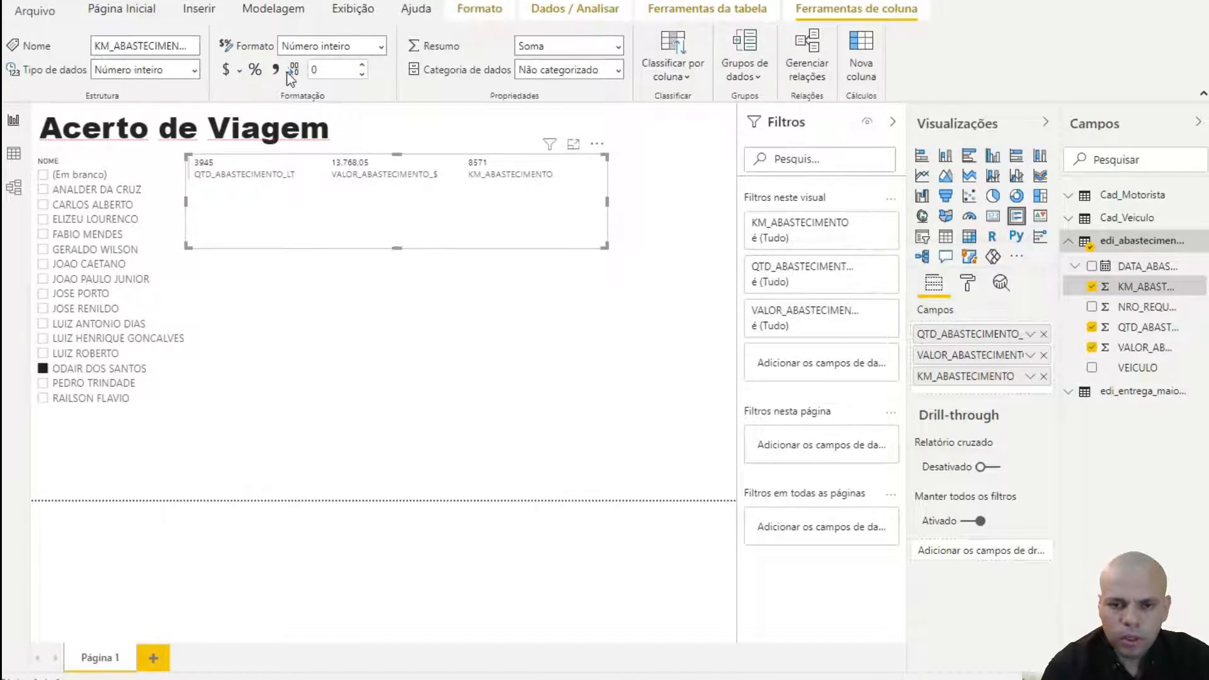
{"action": "left_click", "coordinate": [360, 65]}
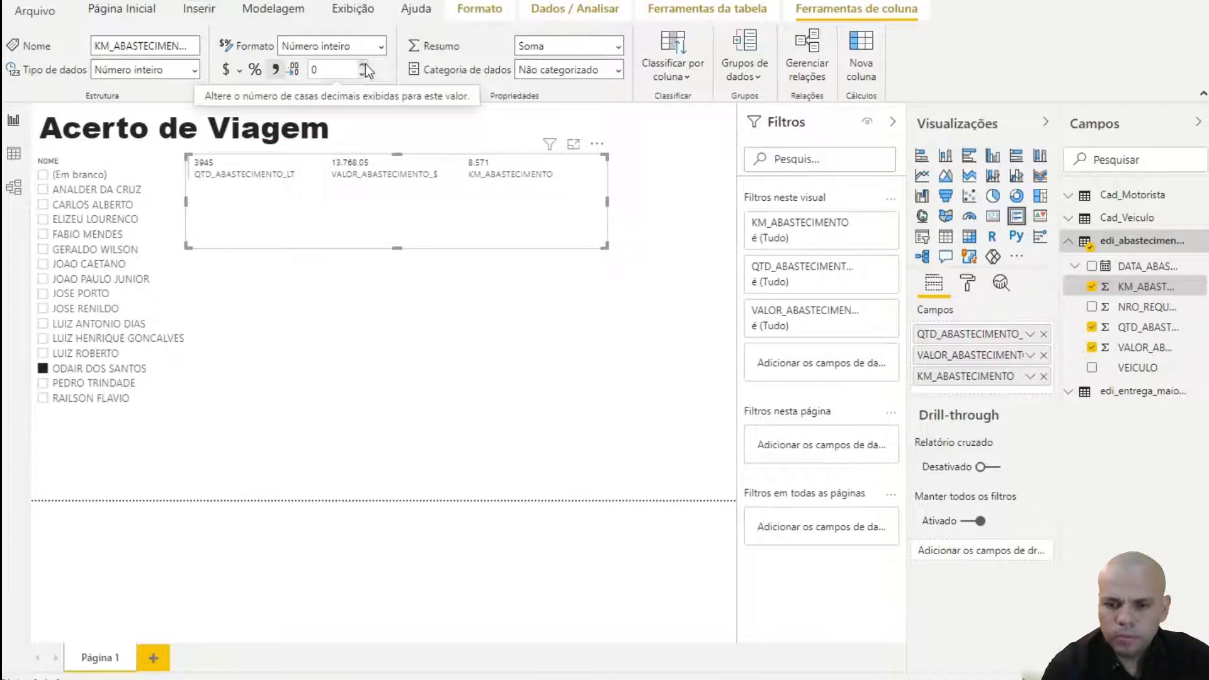
{"action": "left_click", "coordinate": [364, 64]}
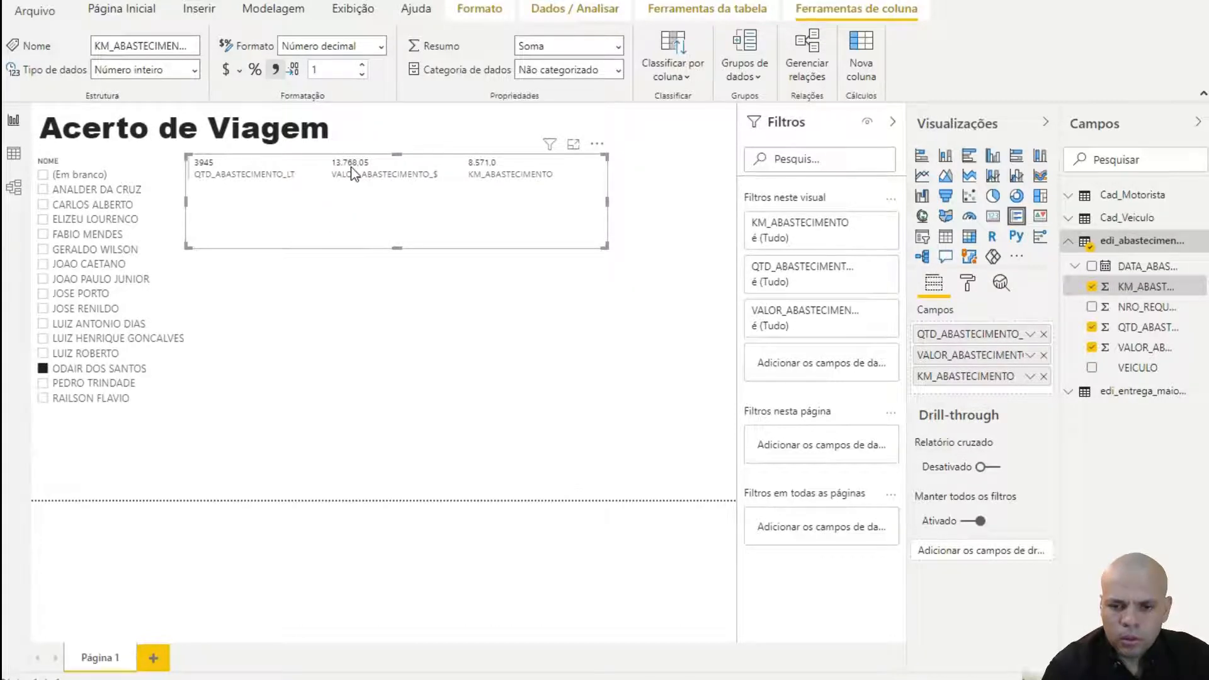
- Format VALOR_ABASTECIMENTO_$ as dollar currency with 2 decimal places, and give QTD_ABASTECIMENTO_LT a thousands separator
{"action": "left_click", "coordinate": [1127, 350]}
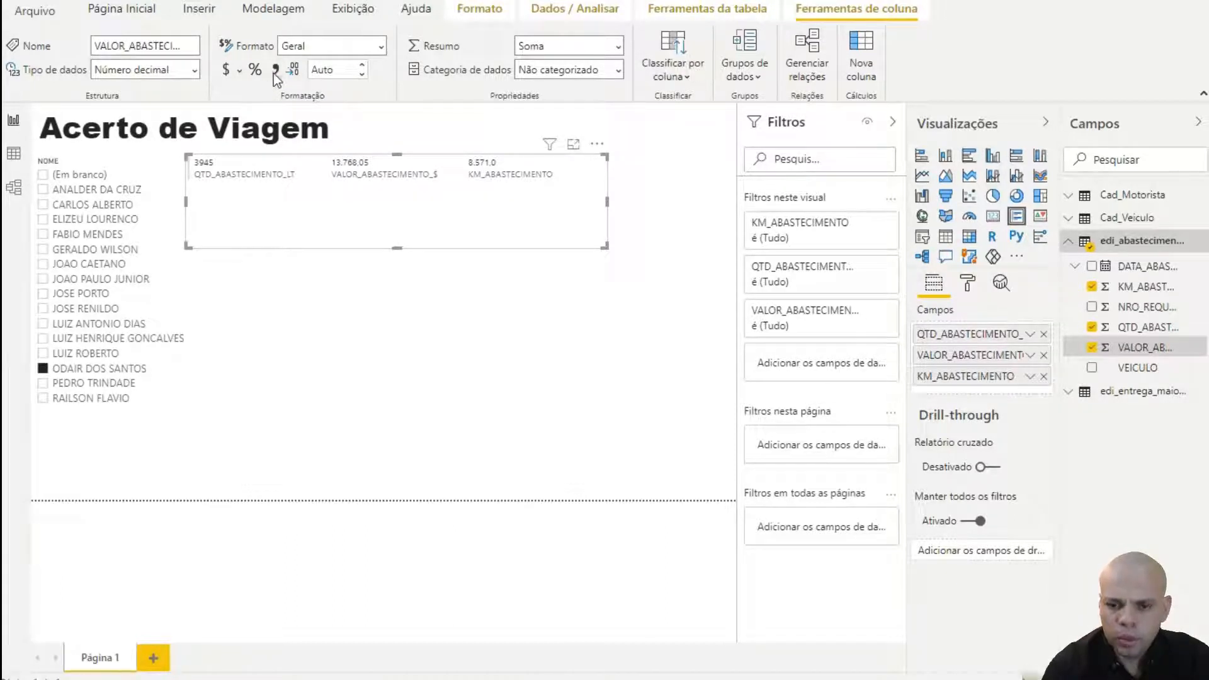
{"action": "left_click", "coordinate": [362, 65]}
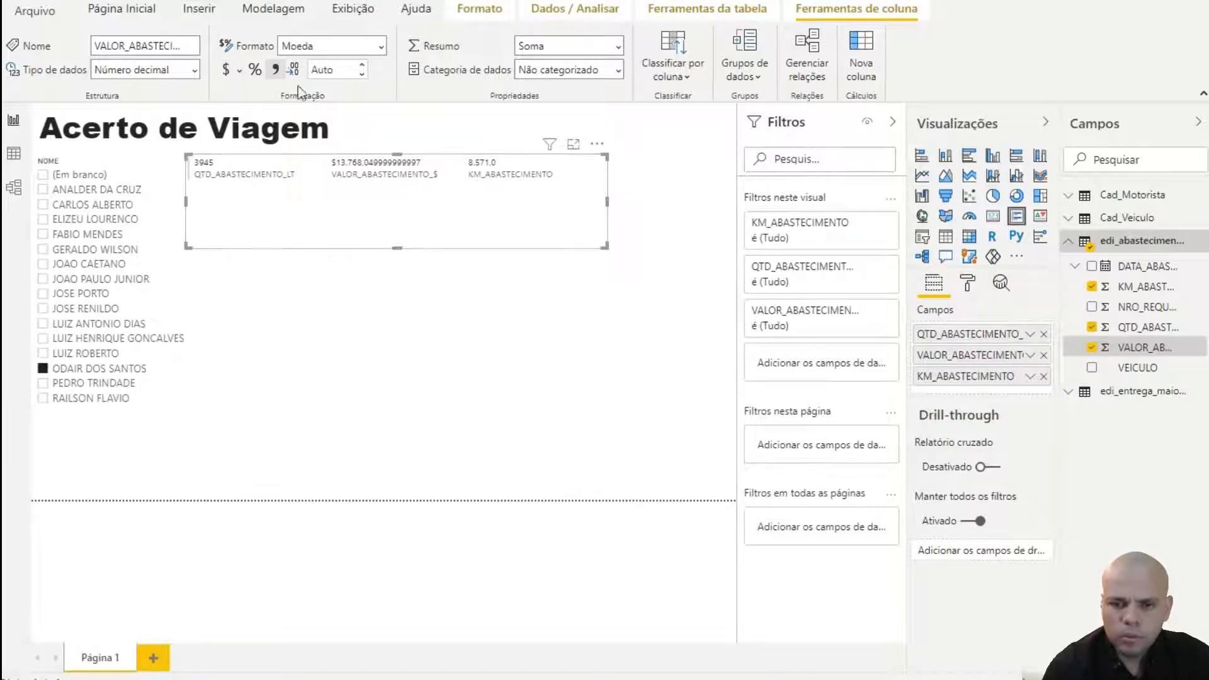
{"action": "left_click", "coordinate": [339, 75]}
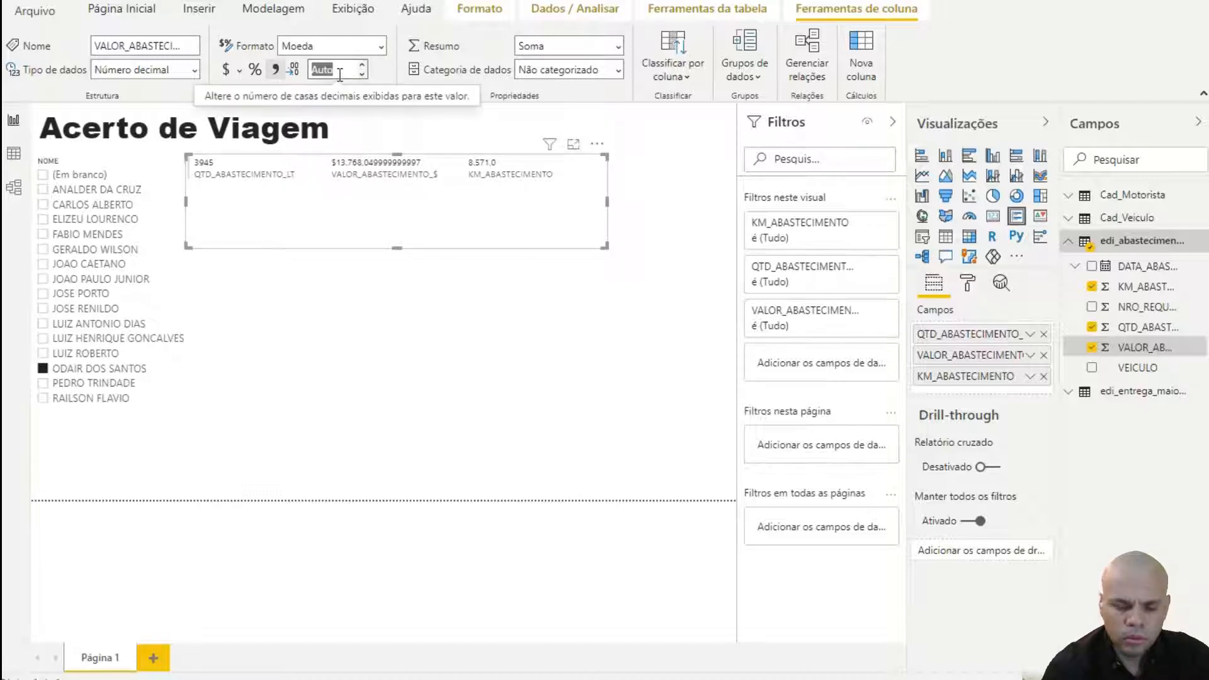
{"action": "type", "text": "2"}
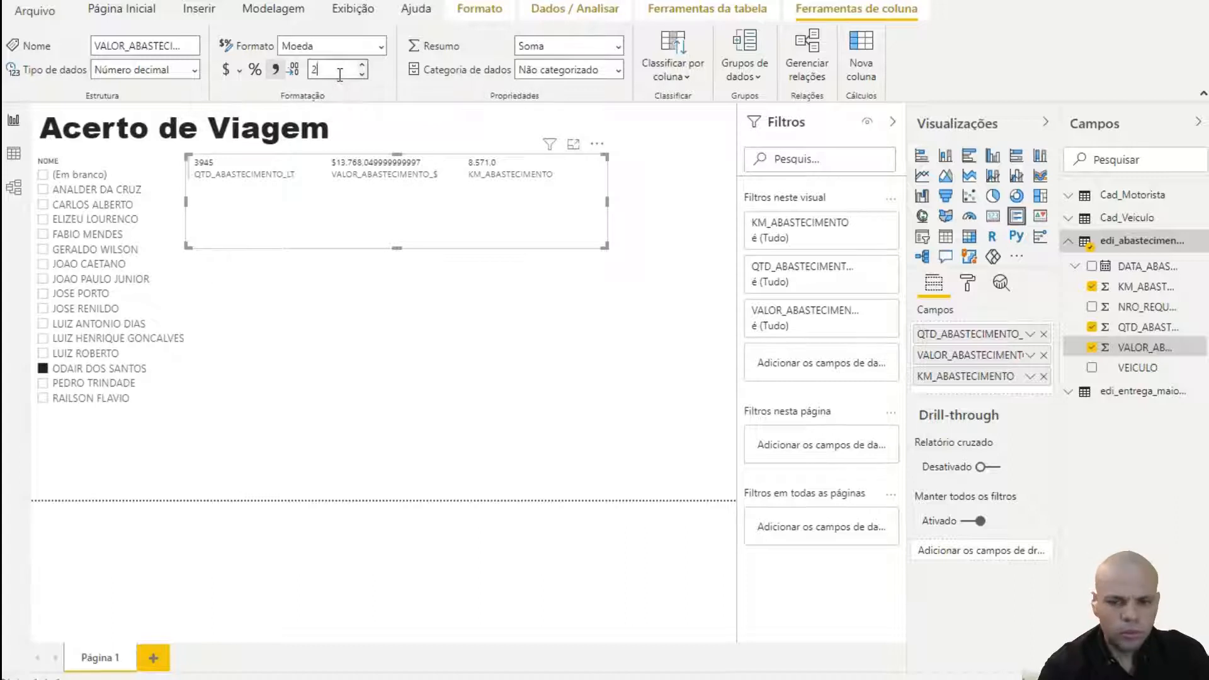
{"action": "left_click", "coordinate": [1132, 332]}
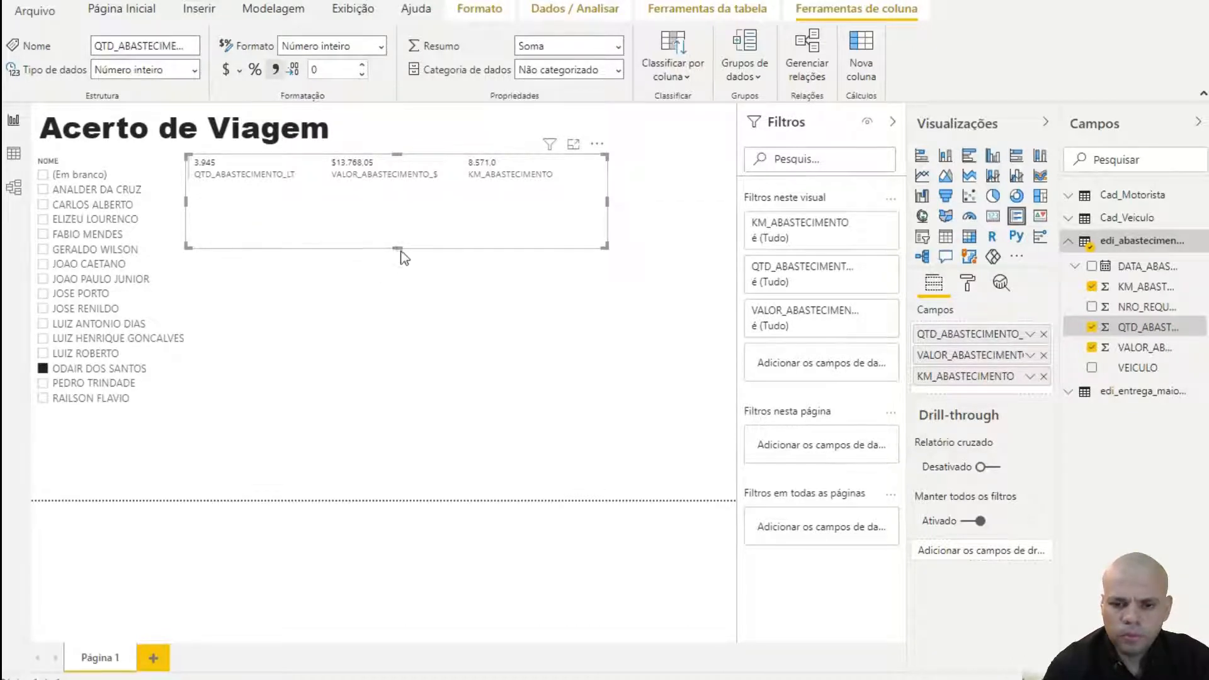
- Shorten the card to the height of its single row and colour its category labels dark blue
{"action": "left_click_drag", "start_coordinate": [396, 247], "coordinate": [396, 193]}
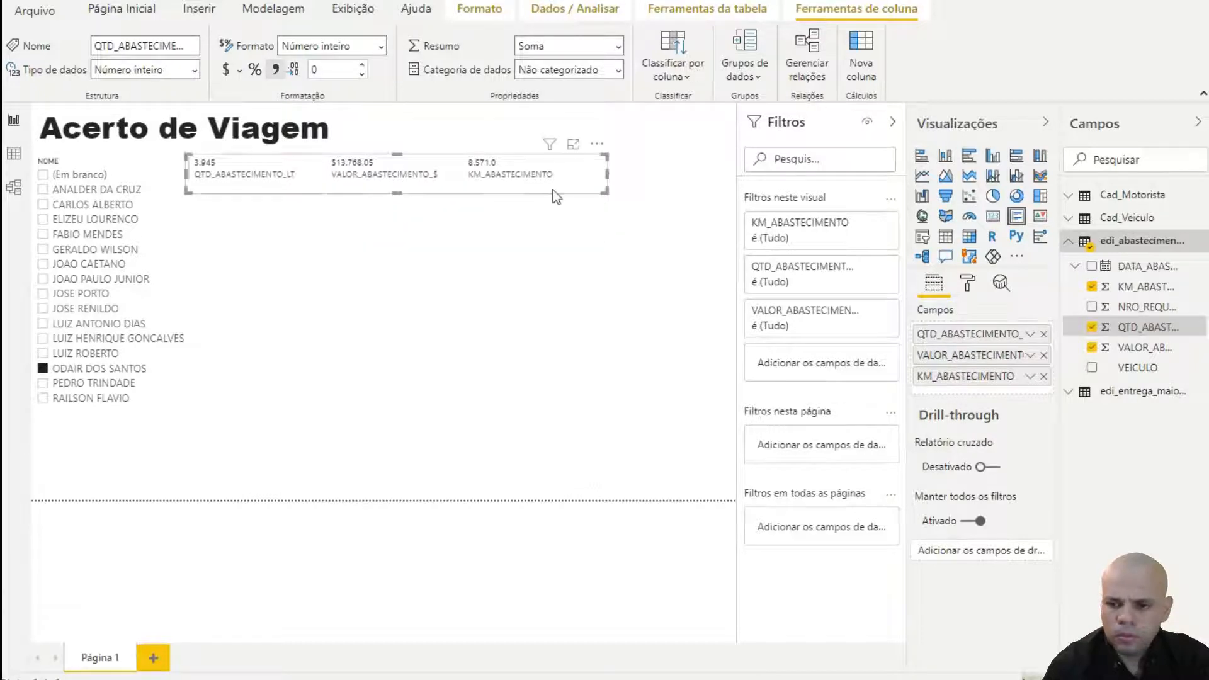
{"action": "left_click", "coordinate": [967, 286]}
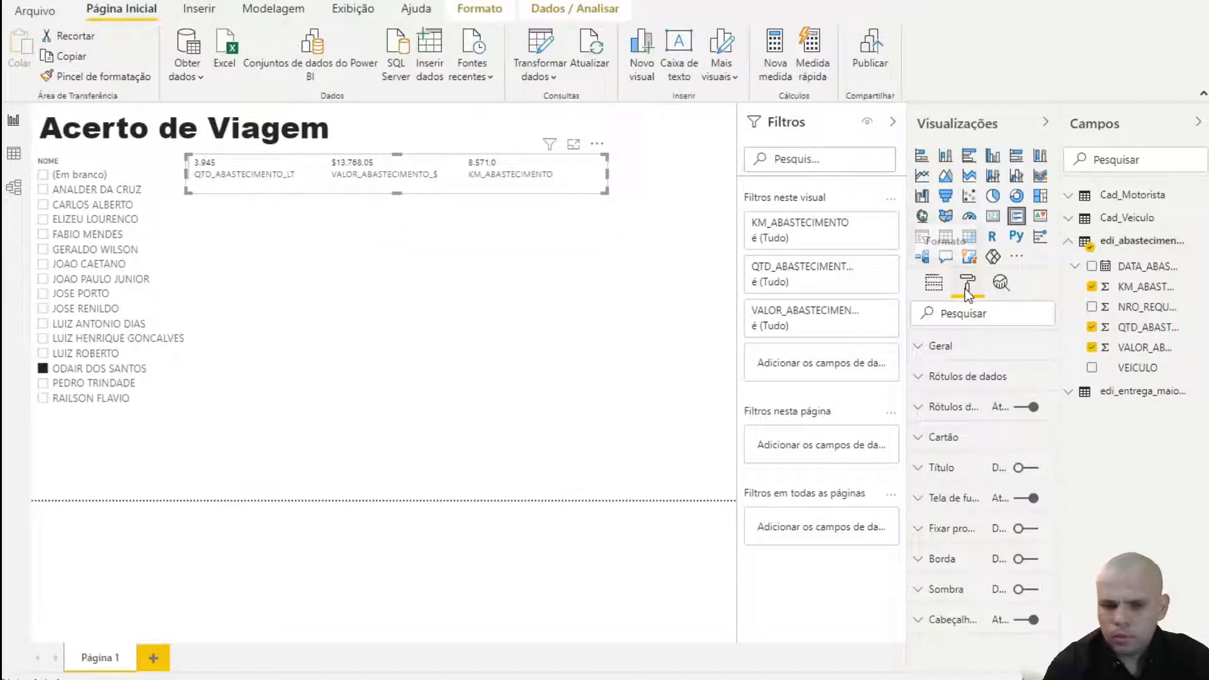
{"action": "left_click", "coordinate": [966, 407]}
{"action": "left_click", "coordinate": [954, 458]}
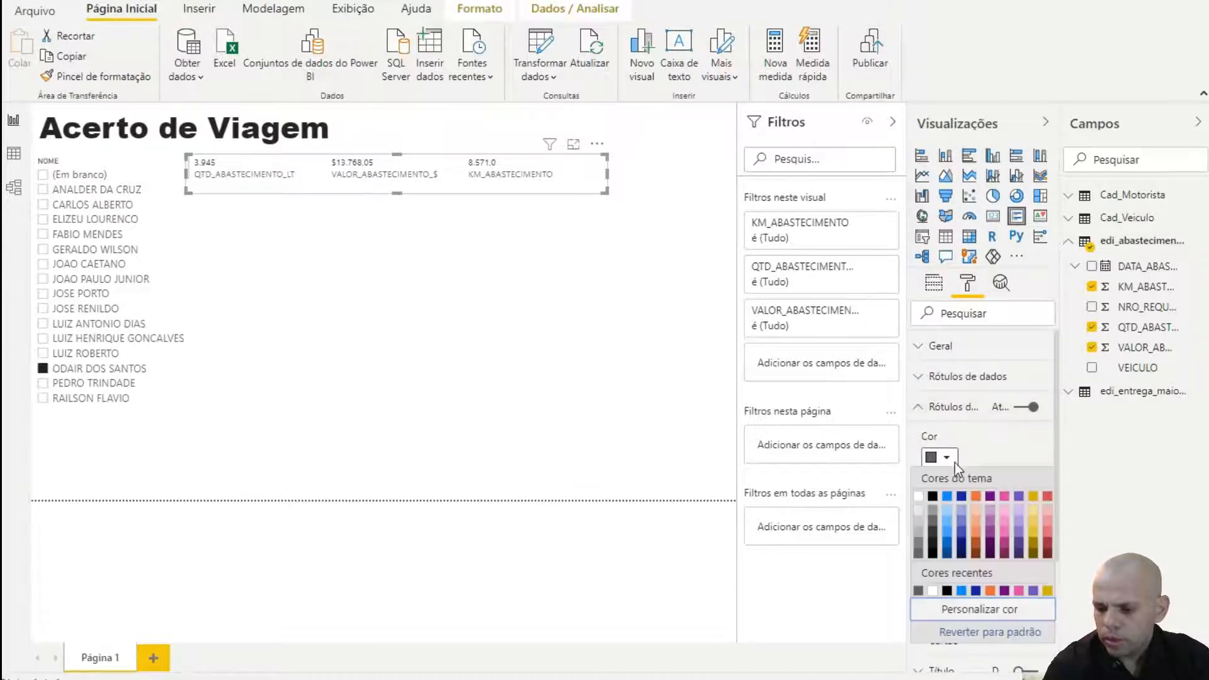
{"action": "left_click", "coordinate": [967, 547]}
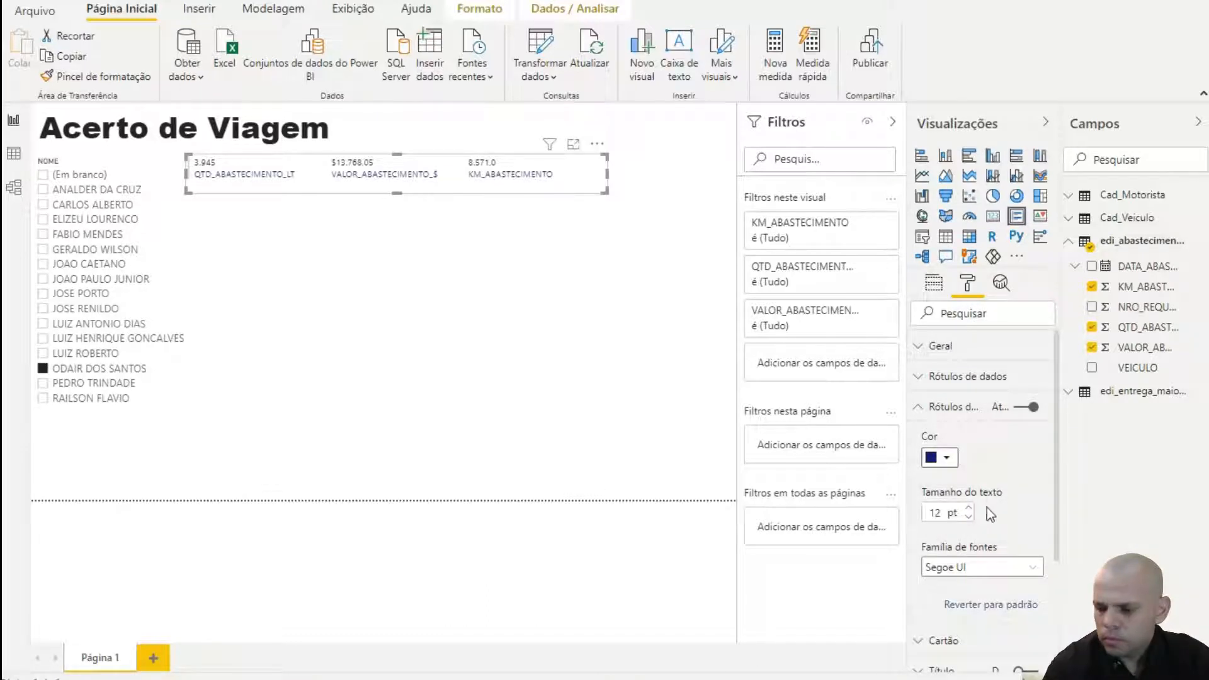
- Try a 14 pt text size on the card's category labels and return it to 12 pt
{"action": "left_click", "coordinate": [968, 508]}
{"action": "left_click", "coordinate": [969, 507]}
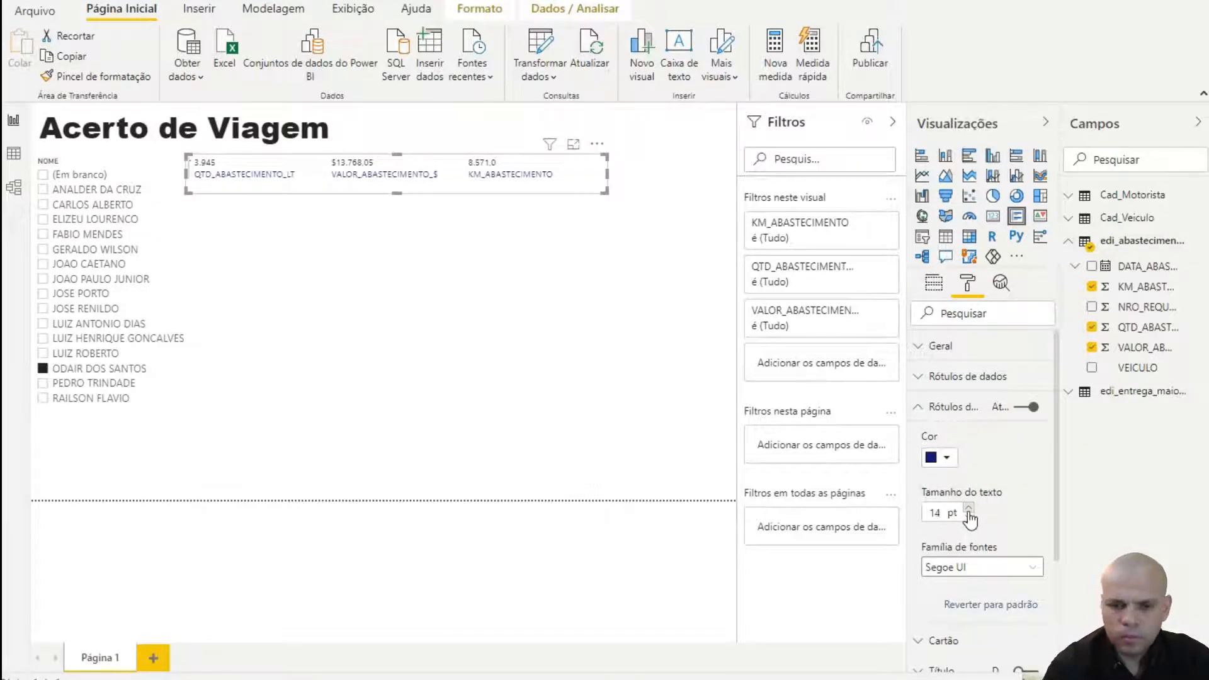
{"action": "left_click", "coordinate": [968, 517]}
{"action": "left_click", "coordinate": [969, 517]}
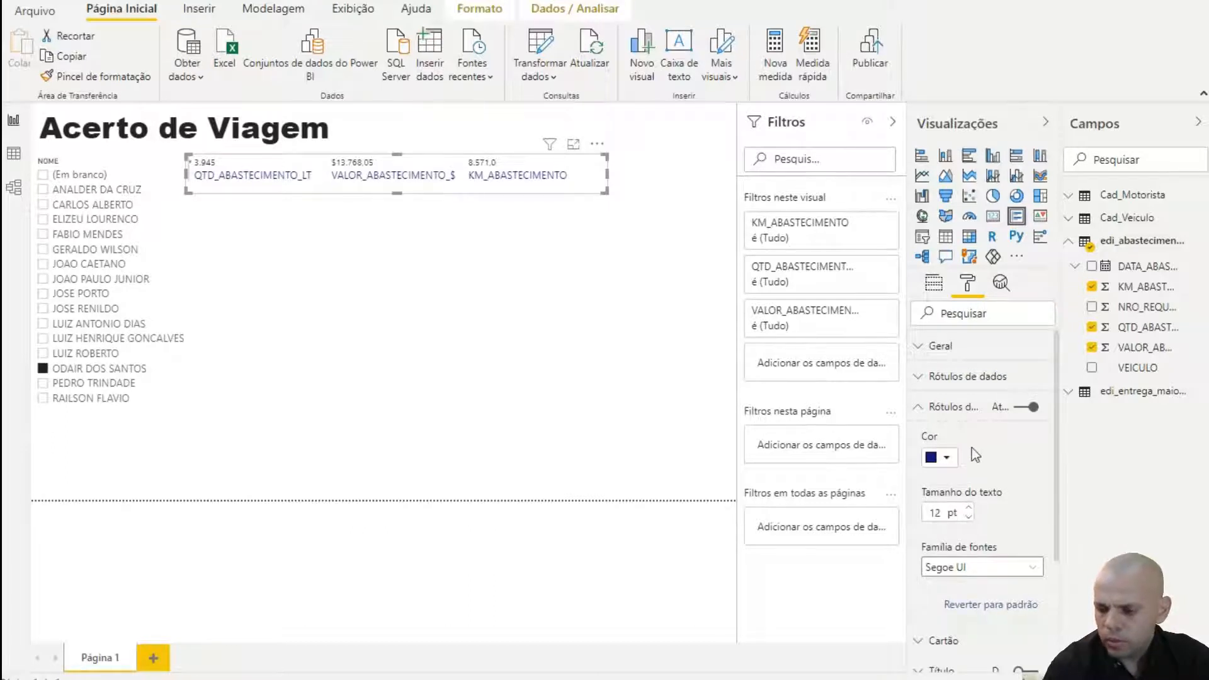
- Set the card's data labels to 15 pt in the Arial Black font
{"action": "left_click", "coordinate": [957, 377]}
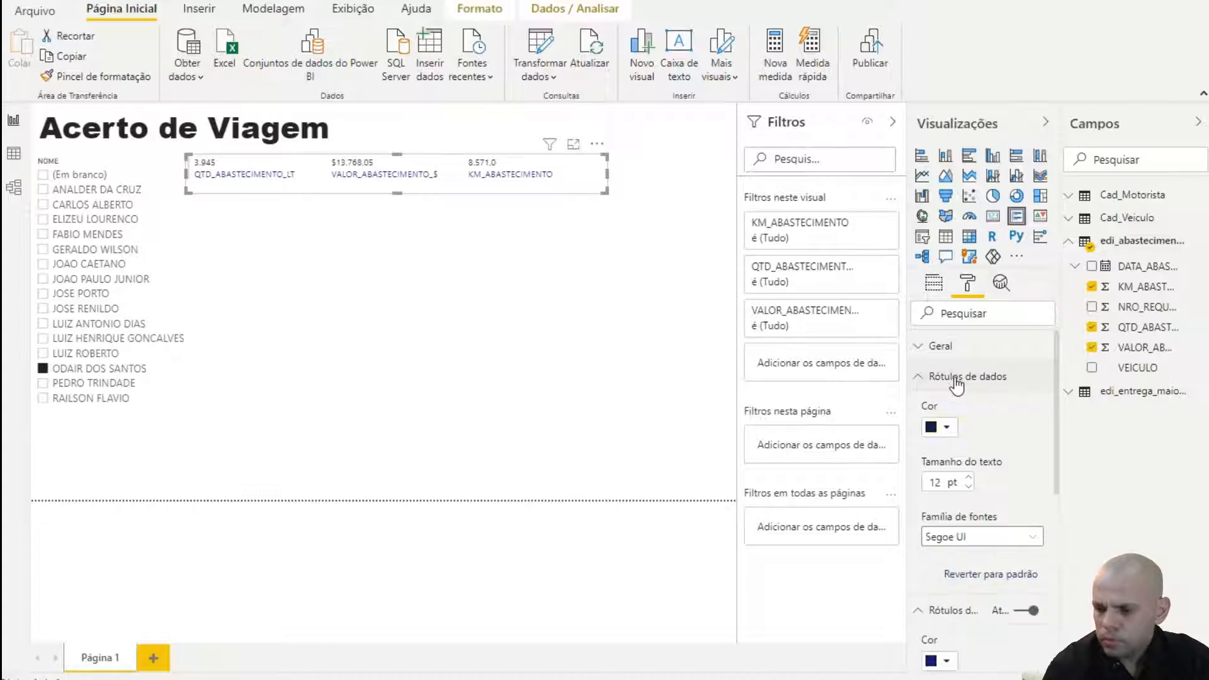
{"action": "left_click", "coordinate": [968, 477]}
{"action": "left_click", "coordinate": [968, 477]}
{"action": "left_click", "coordinate": [969, 478]}
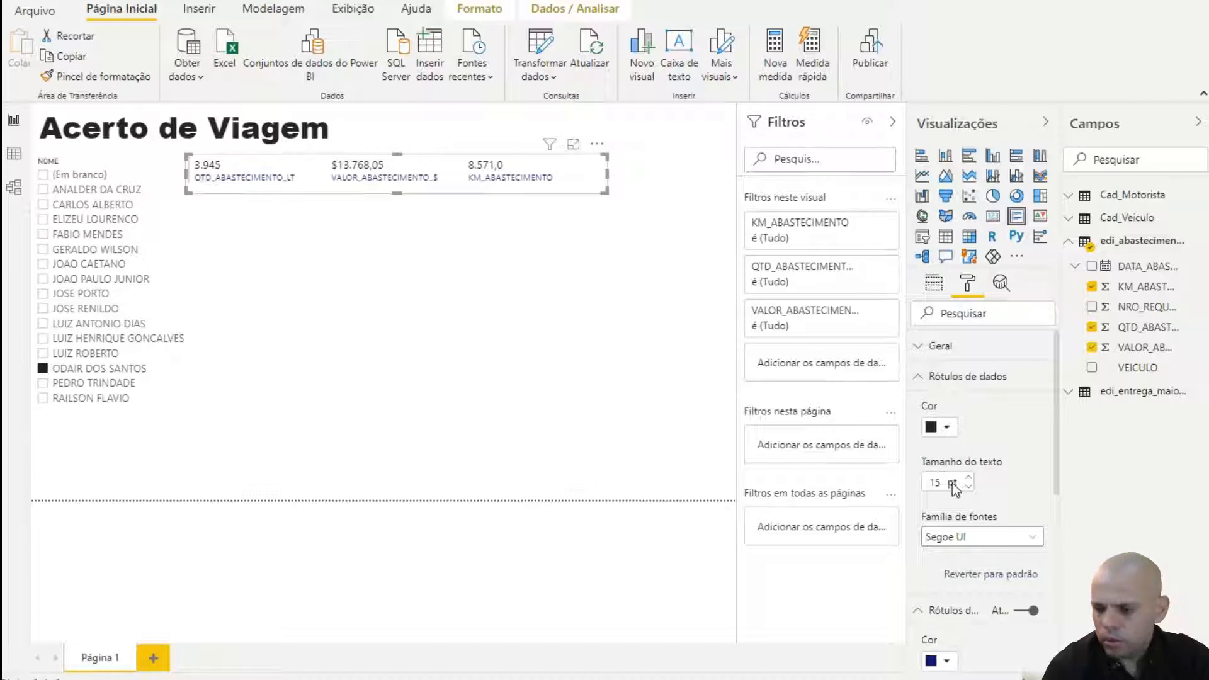
{"action": "left_click", "coordinate": [1036, 537]}
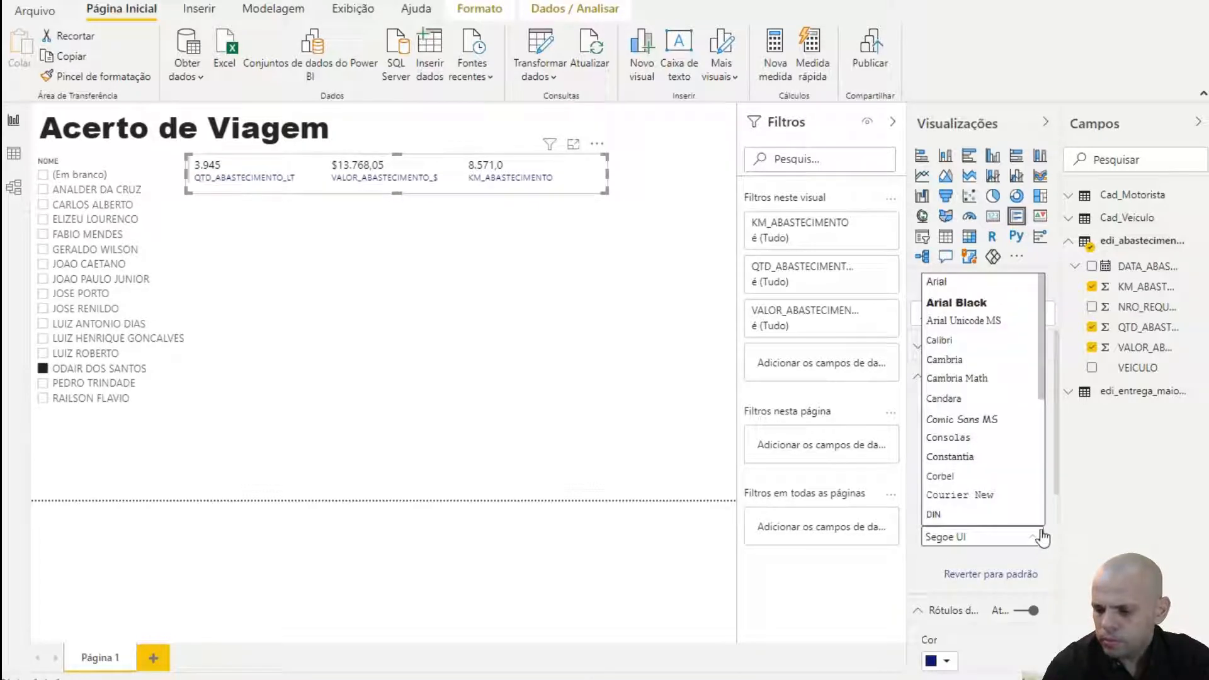
{"action": "left_click", "coordinate": [982, 304]}
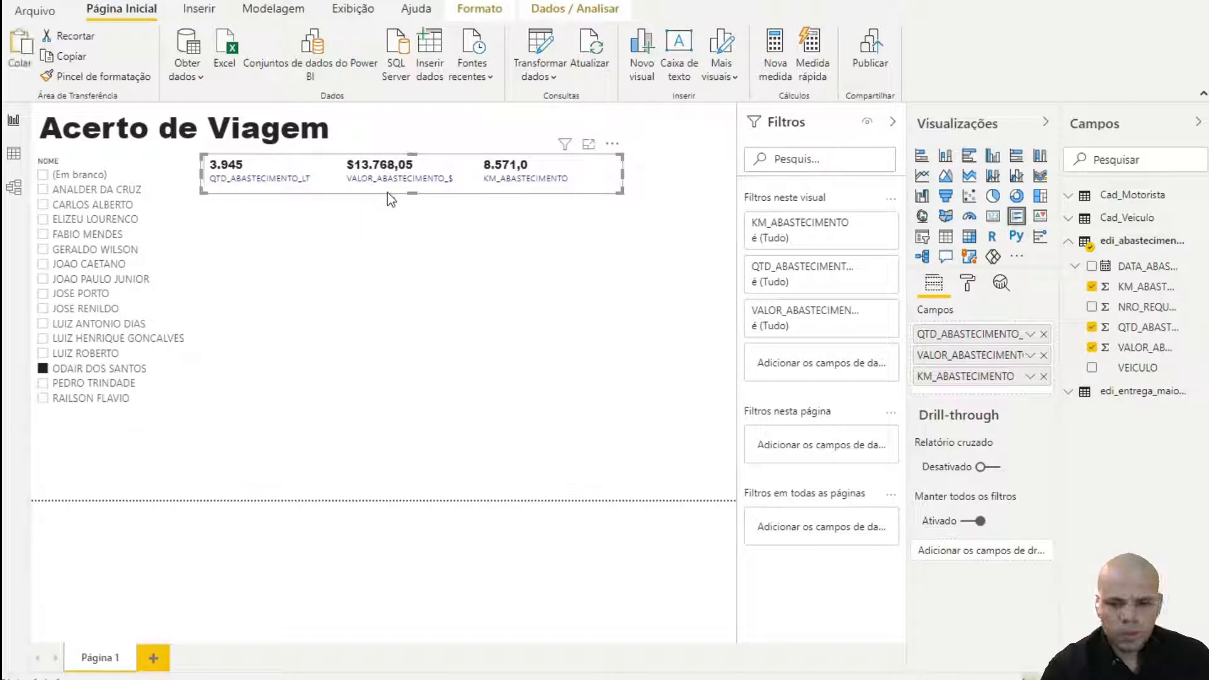
- Duplicate the fuel card directly below the original and keep only QTD_ABASTECIMENTO_LT in the copy
{"action": "left_click_drag", "start_coordinate": [387, 191], "coordinate": [392, 218]}
{"action": "key", "text": "ctrl+v"}
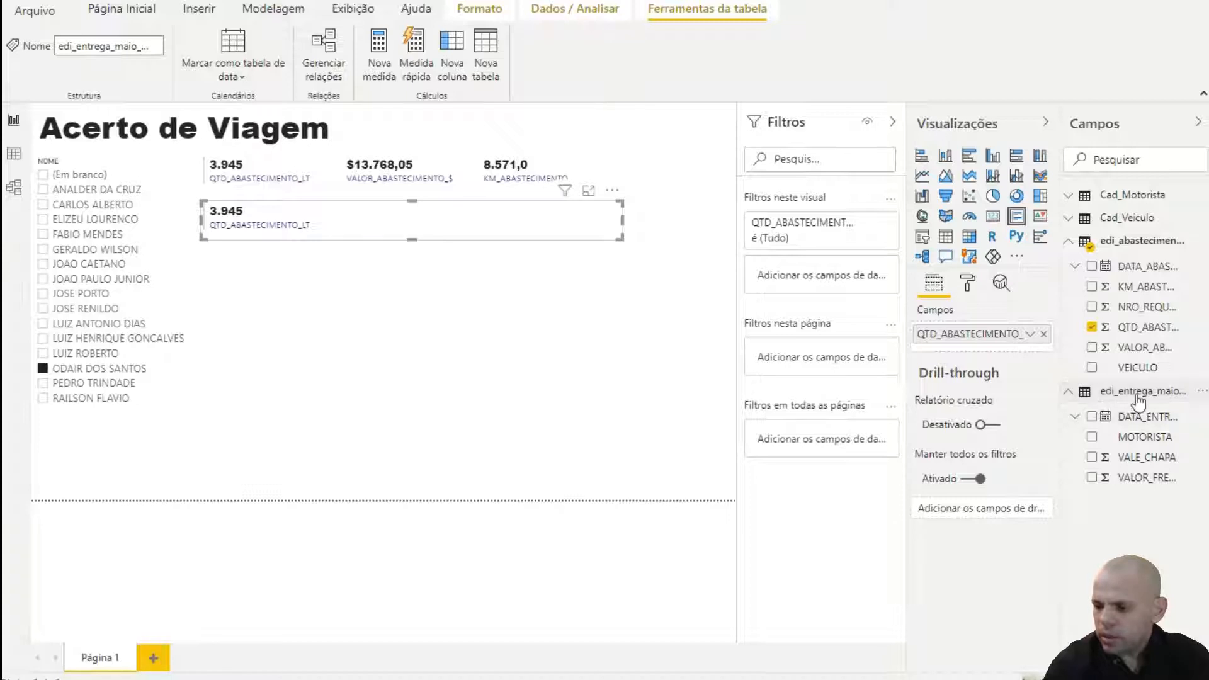
- Widen the Campos pane so the full field names fit, and collapse the Filtros pane to enlarge the canvas
{"action": "mouse_move", "coordinate": [1166, 409]}
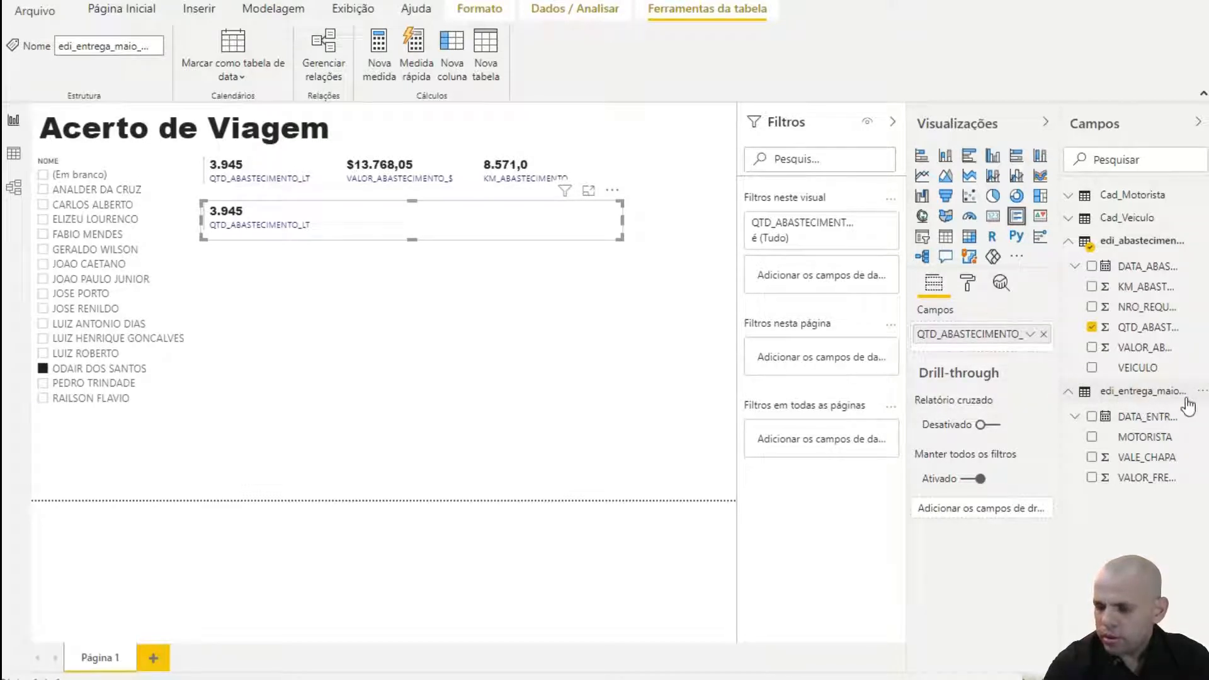
{"action": "left_click_drag", "start_coordinate": [1059, 371], "coordinate": [1026, 375]}
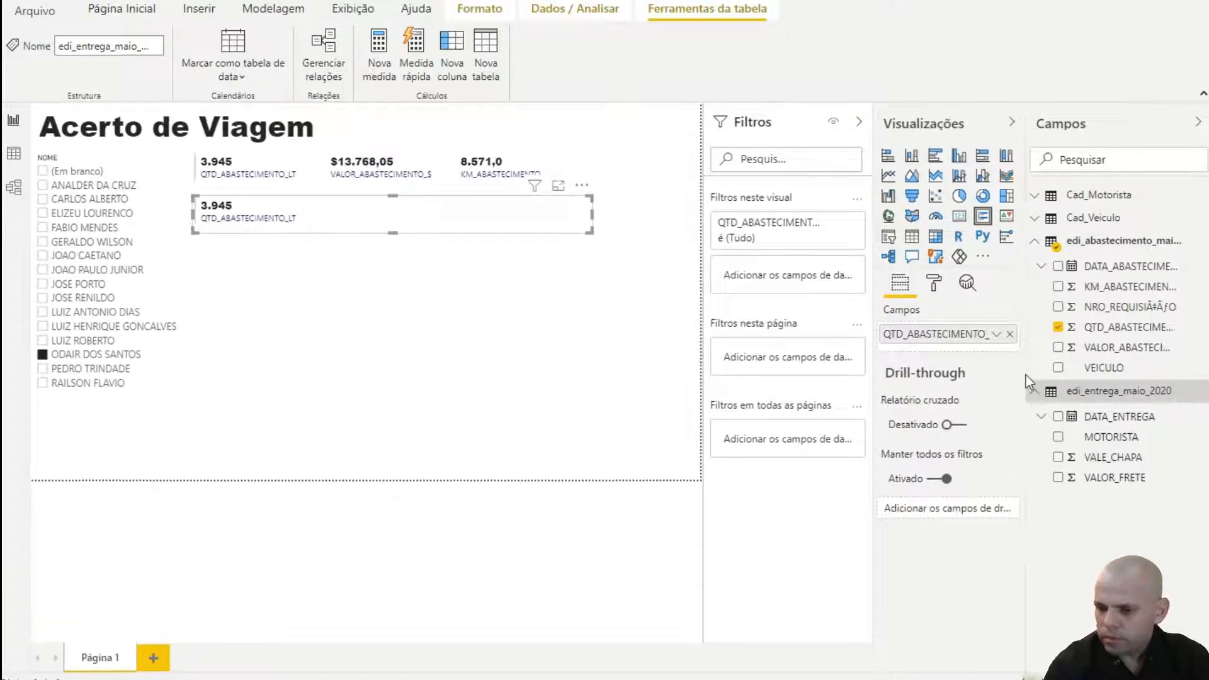
{"action": "left_click", "coordinate": [860, 124]}
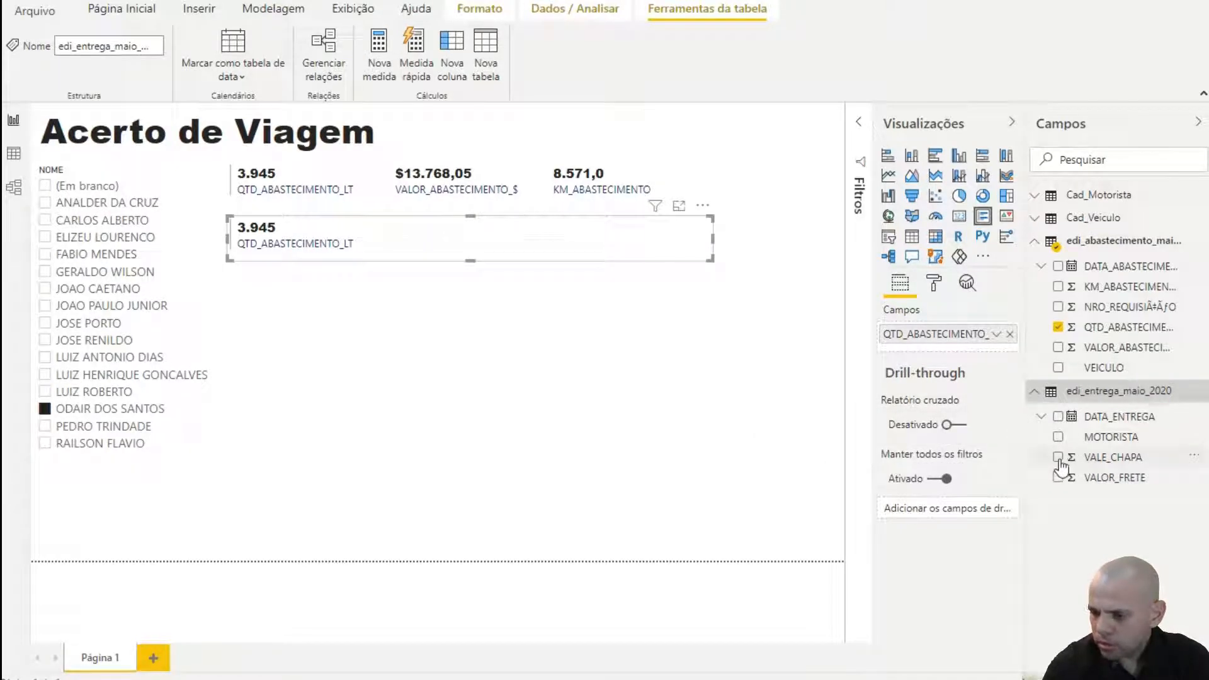
- Replace QTD_ABASTECIMENTO_LT in the lower card with VALE_CHAPA from edi_entrega_maio_2020
{"action": "left_click", "coordinate": [1102, 466]}
{"action": "left_click_drag", "start_coordinate": [1102, 466], "coordinate": [944, 352]}
{"action": "left_click", "coordinate": [1009, 335]}
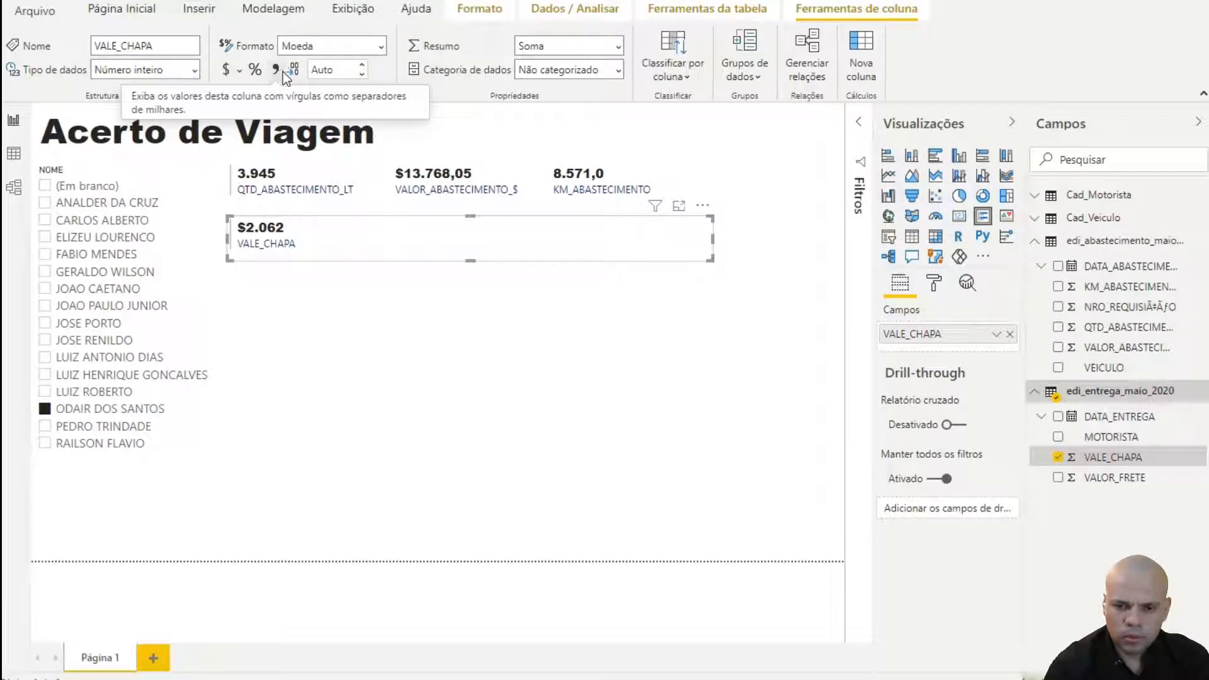
- Format the VALE_CHAPA column as dollar currency with one decimal place
{"action": "left_click", "coordinate": [345, 69]}
{"action": "left_click", "coordinate": [364, 65]}
{"action": "left_click", "coordinate": [363, 65]}
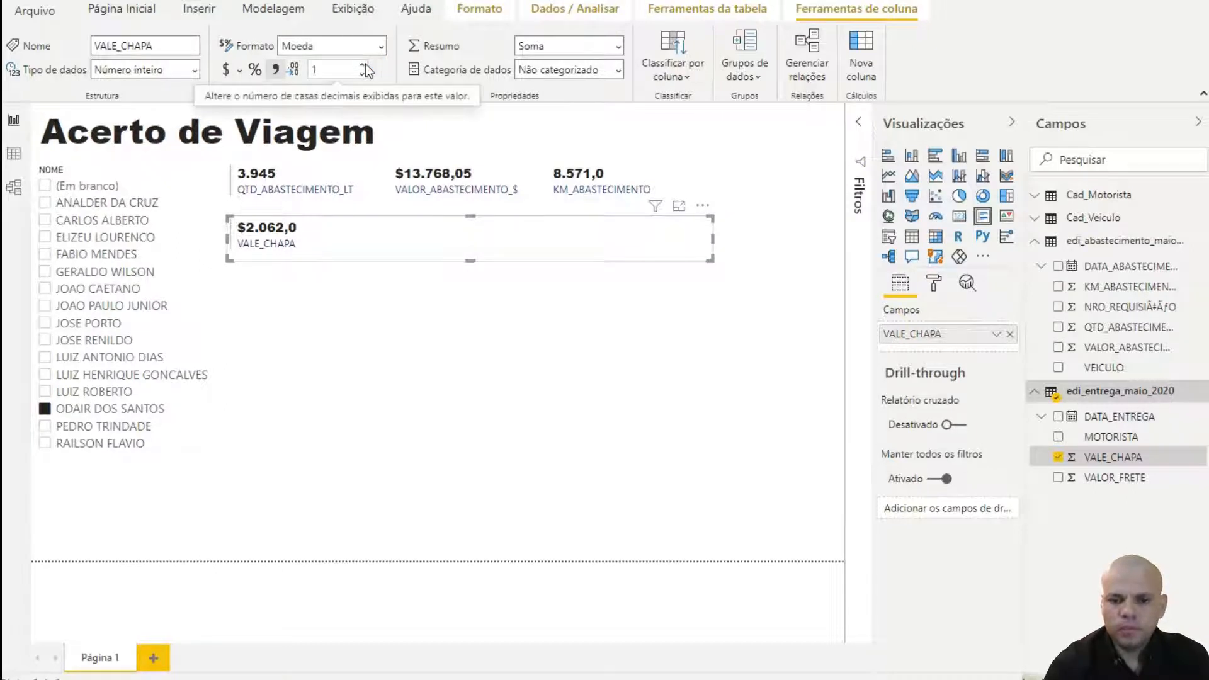
- Set VALE_CHAPA to two decimal places and color its card's category label theme red #D64550
{"action": "left_click", "coordinate": [364, 65]}
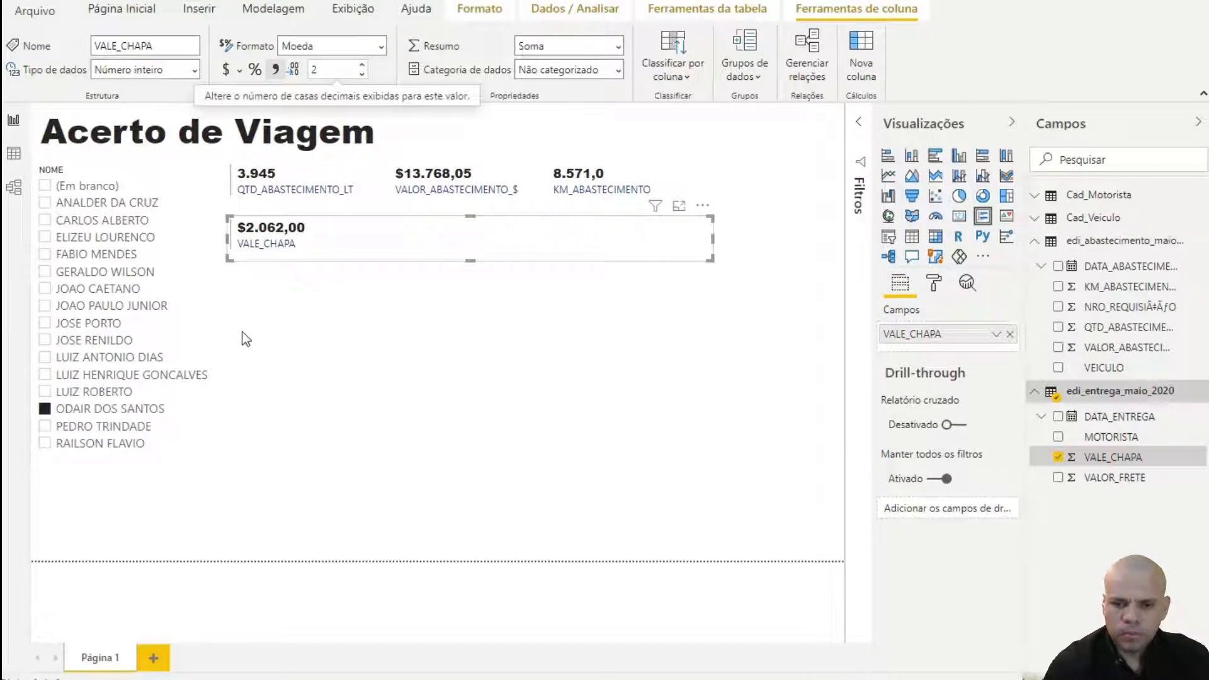
{"action": "left_click", "coordinate": [937, 284]}
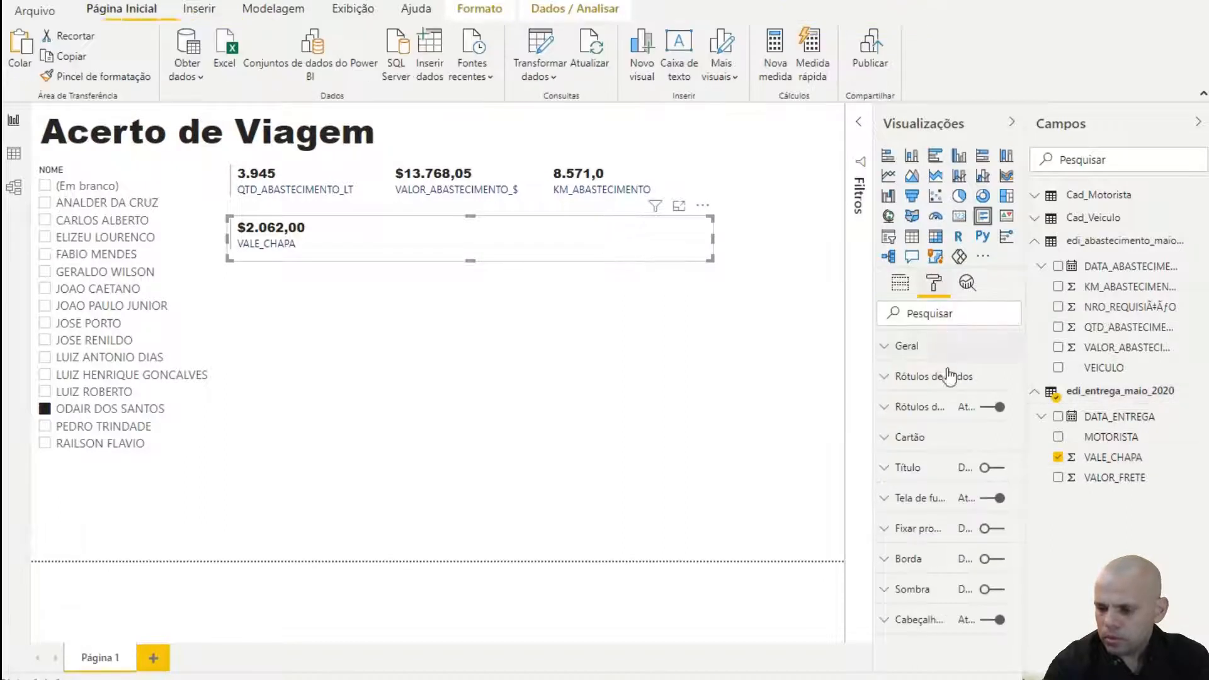
{"action": "left_click", "coordinate": [922, 471]}
{"action": "left_click", "coordinate": [921, 442]}
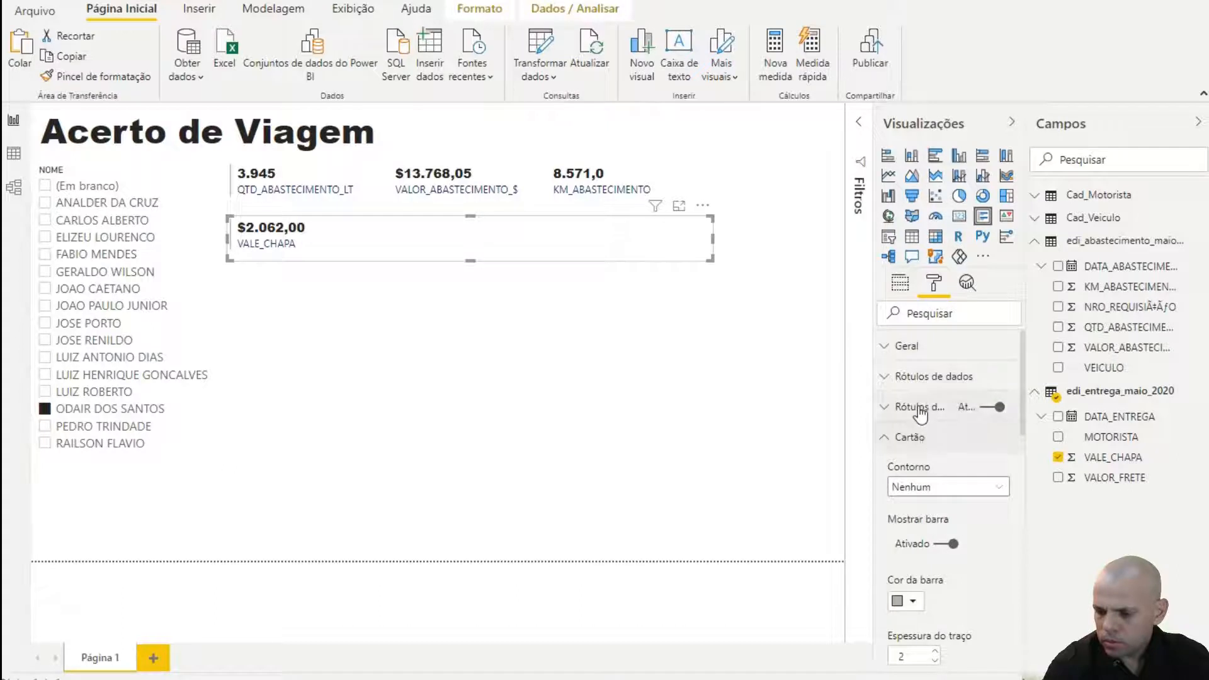
{"action": "left_click", "coordinate": [920, 409]}
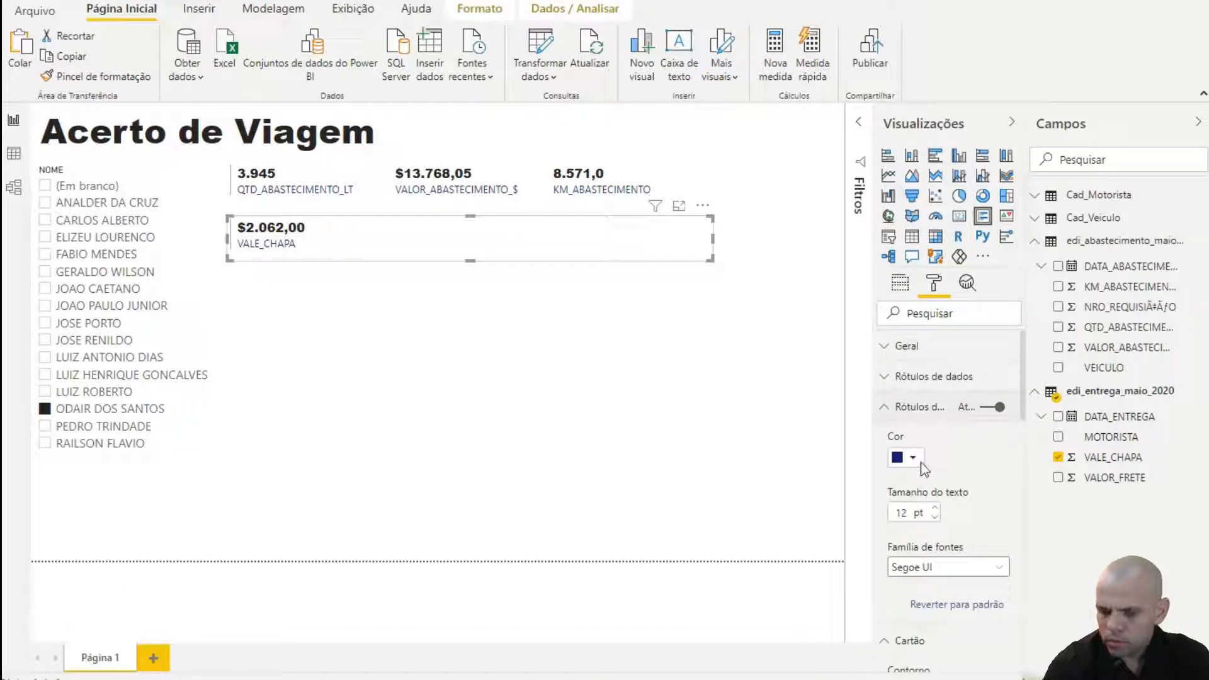
{"action": "left_click", "coordinate": [914, 458]}
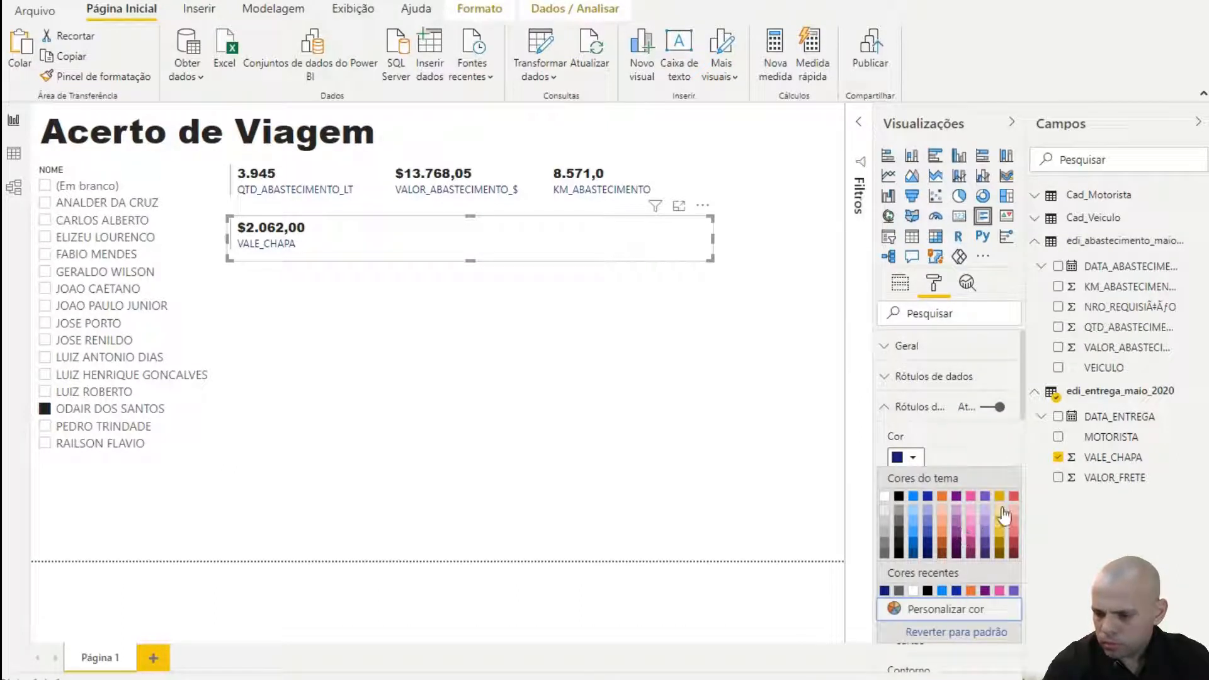
{"action": "left_click", "coordinate": [1015, 504]}
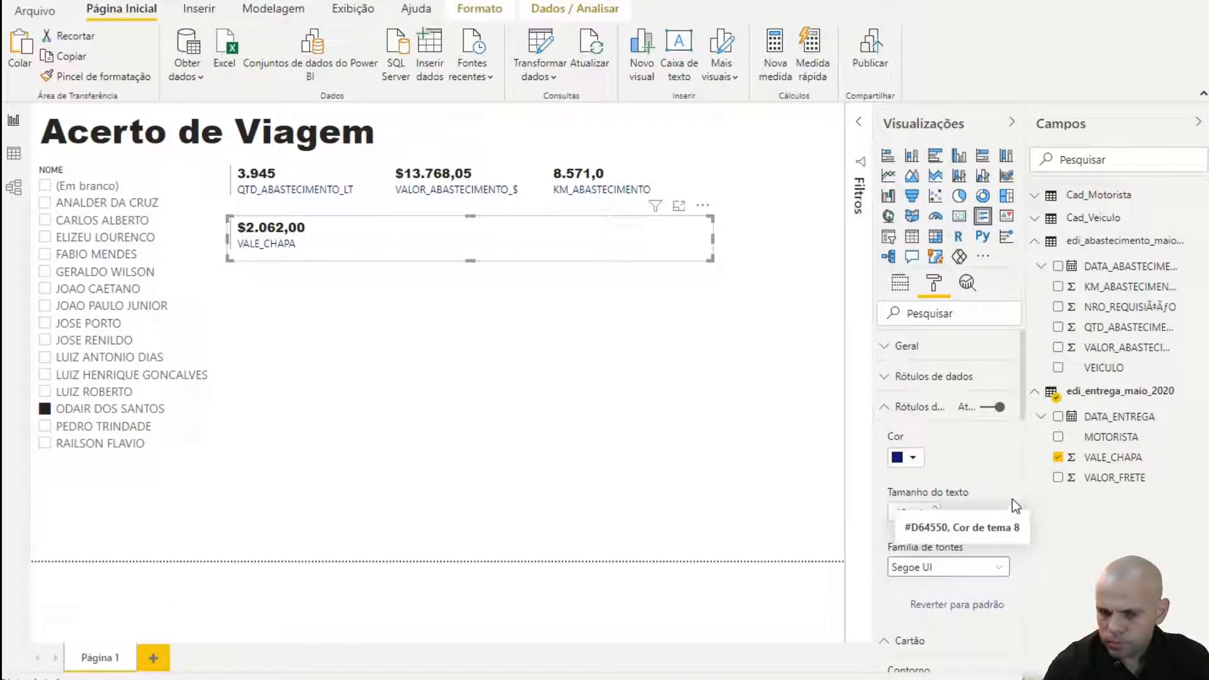
{"action": "left_click", "coordinate": [913, 459]}
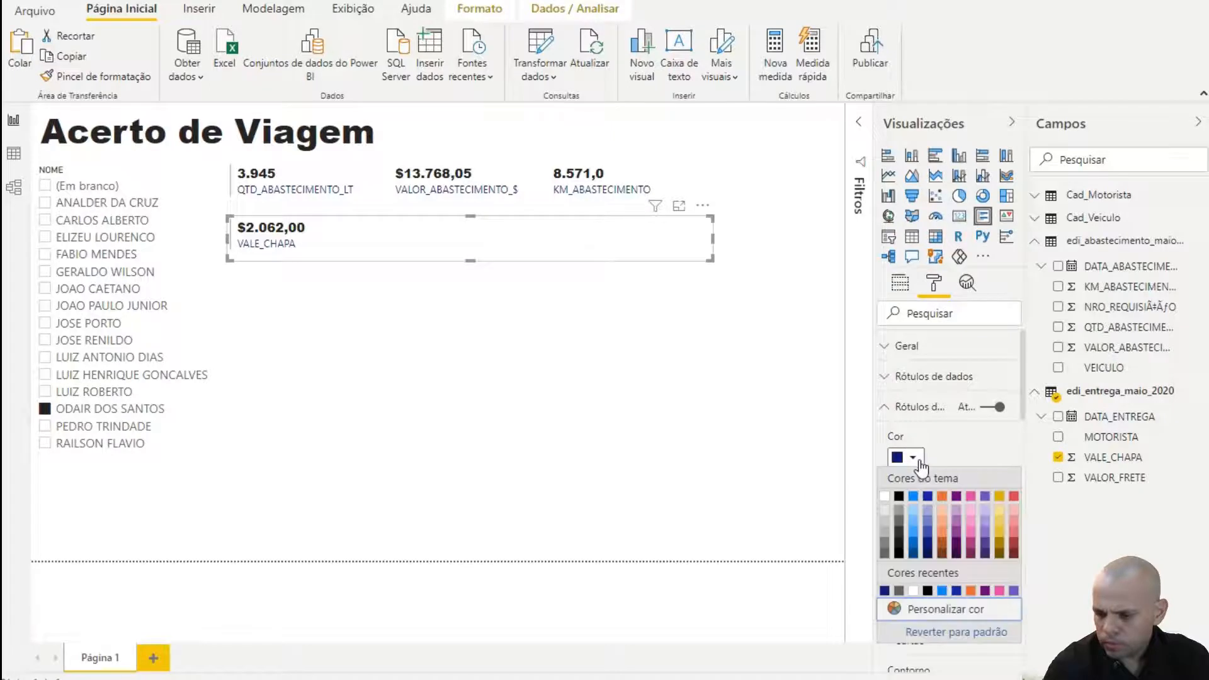
{"action": "left_click", "coordinate": [1018, 495]}
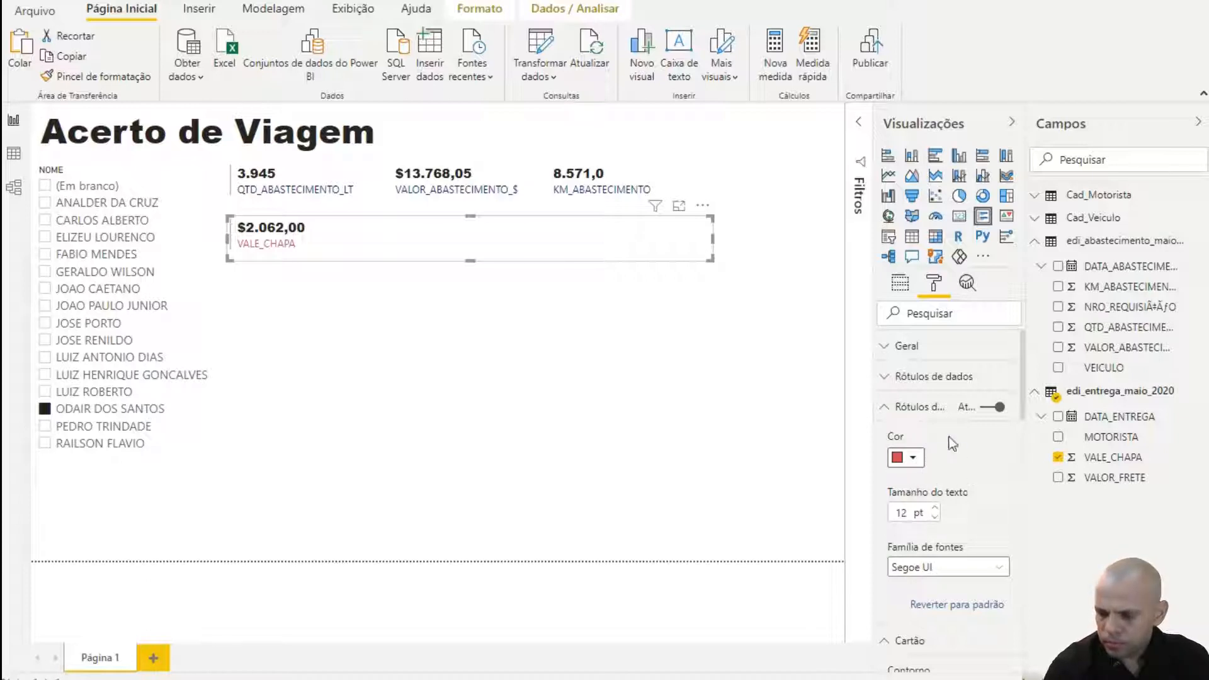
- Color the data label of the VALE_CHAPA card dark red from the theme colors
{"action": "left_click", "coordinate": [931, 390]}
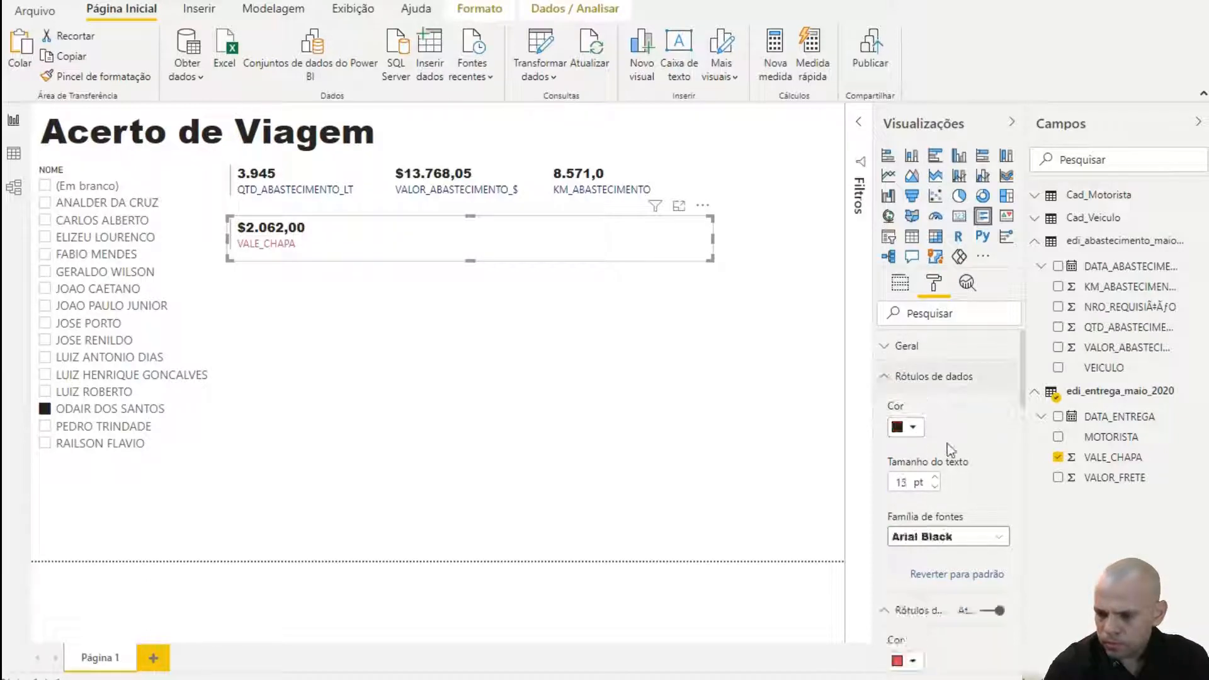
{"action": "left_click", "coordinate": [911, 426]}
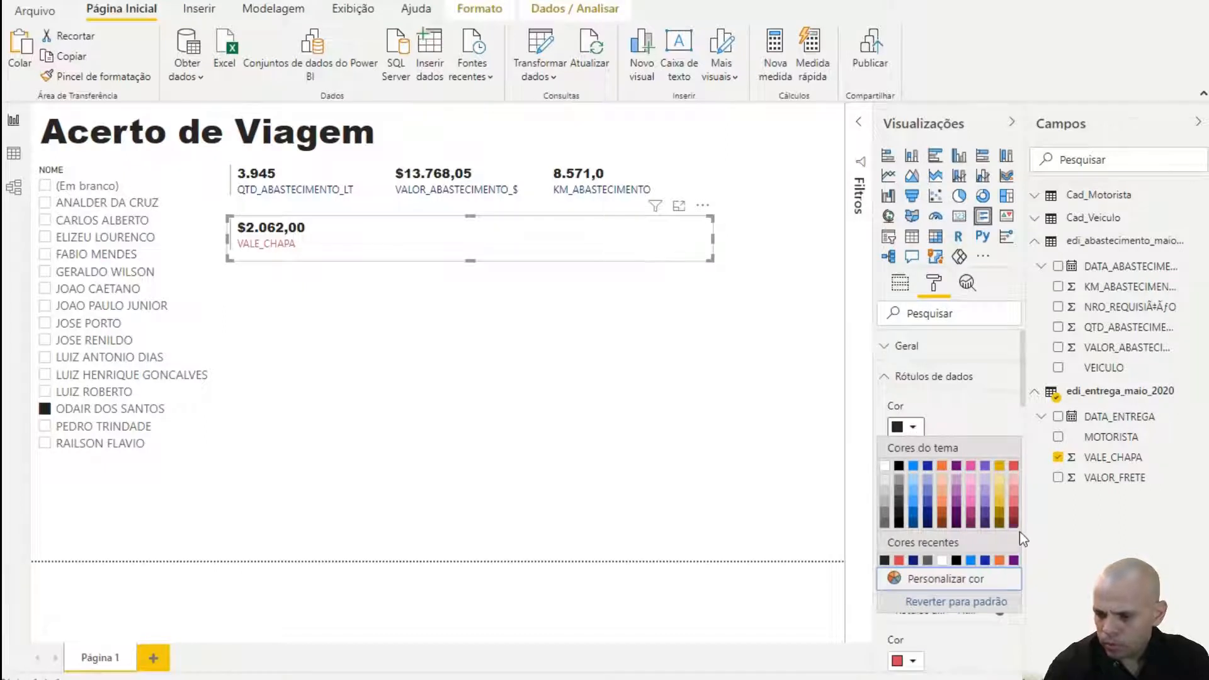
{"action": "left_click", "coordinate": [1013, 522]}
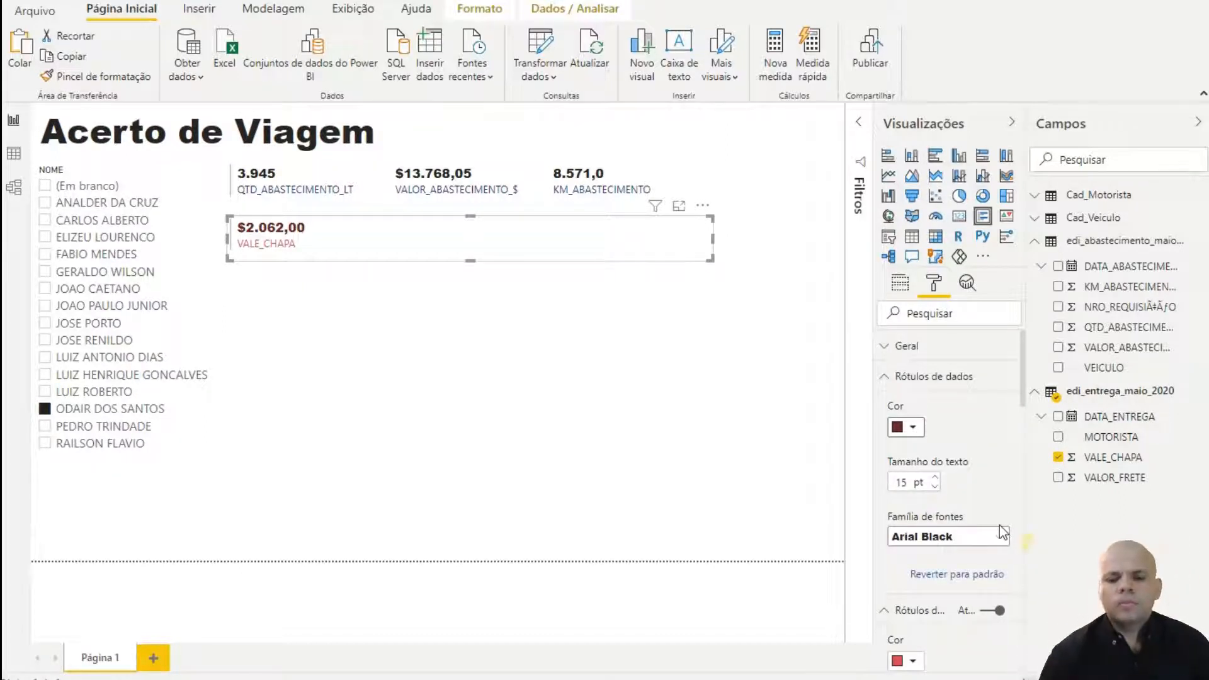
- Set the bar color of the VALE_CHAPA card to light red
{"action": "scroll", "coordinate": [959, 432], "scroll_direction": "down", "scroll_amount": 5}
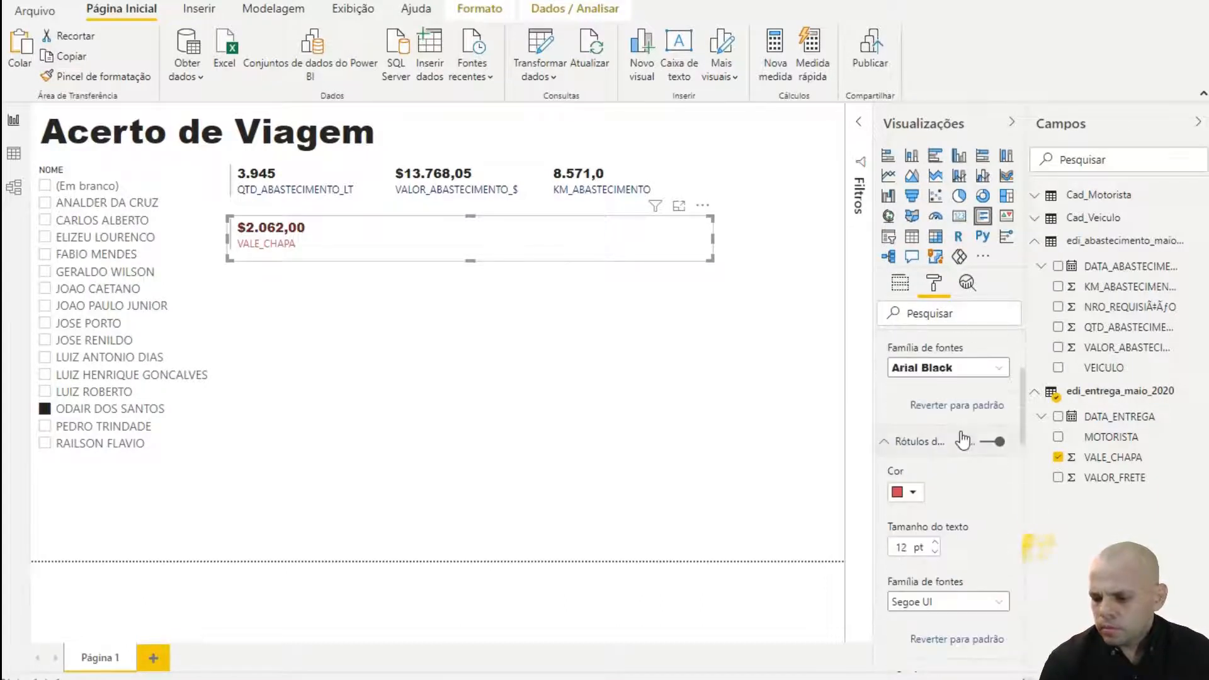
{"action": "scroll", "coordinate": [961, 474], "scroll_direction": "down", "scroll_amount": 3}
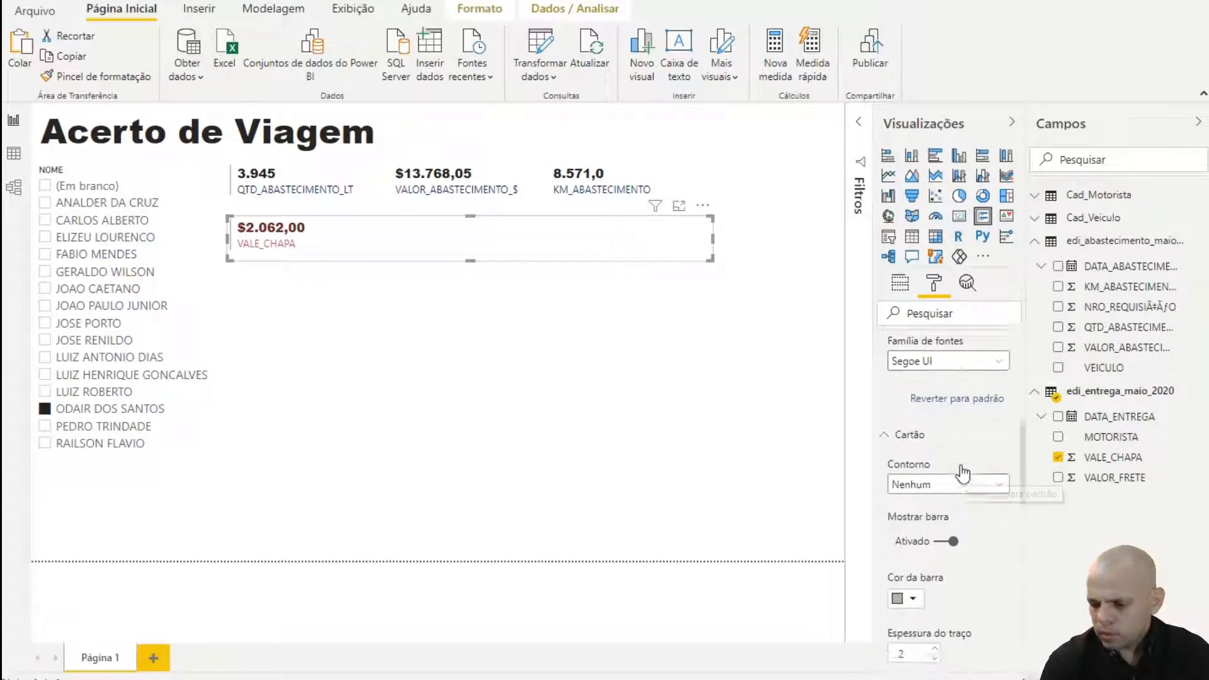
{"action": "left_click", "coordinate": [911, 503]}
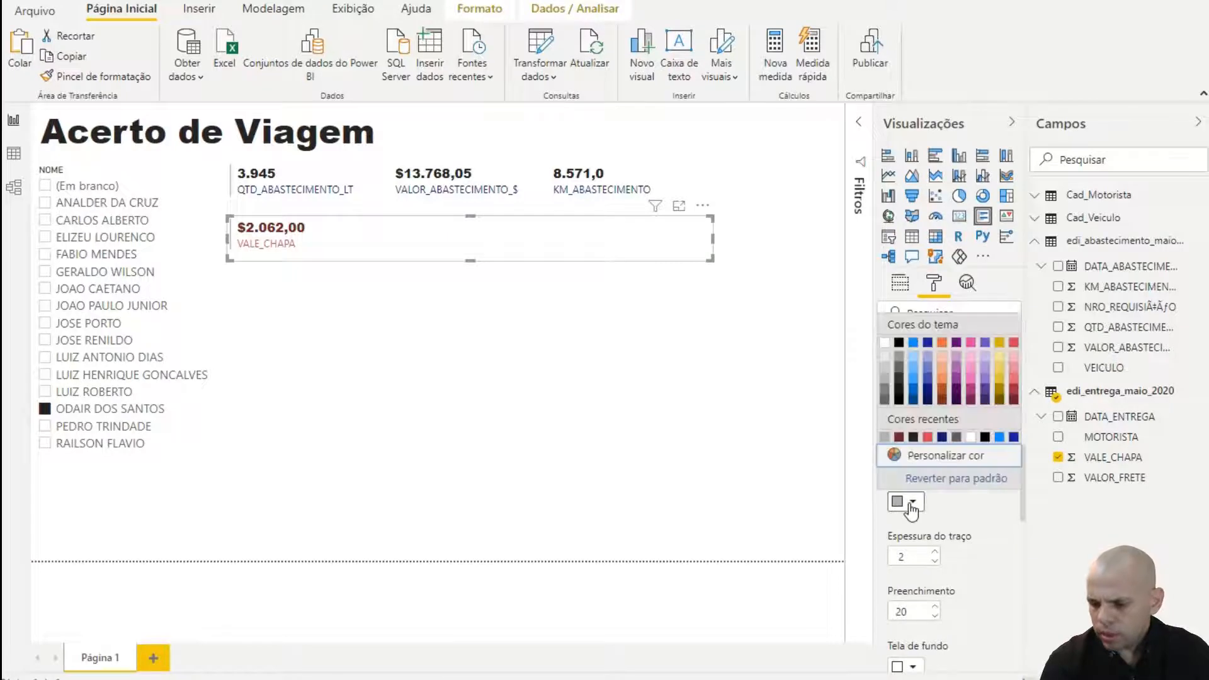
{"action": "left_click", "coordinate": [1013, 374]}
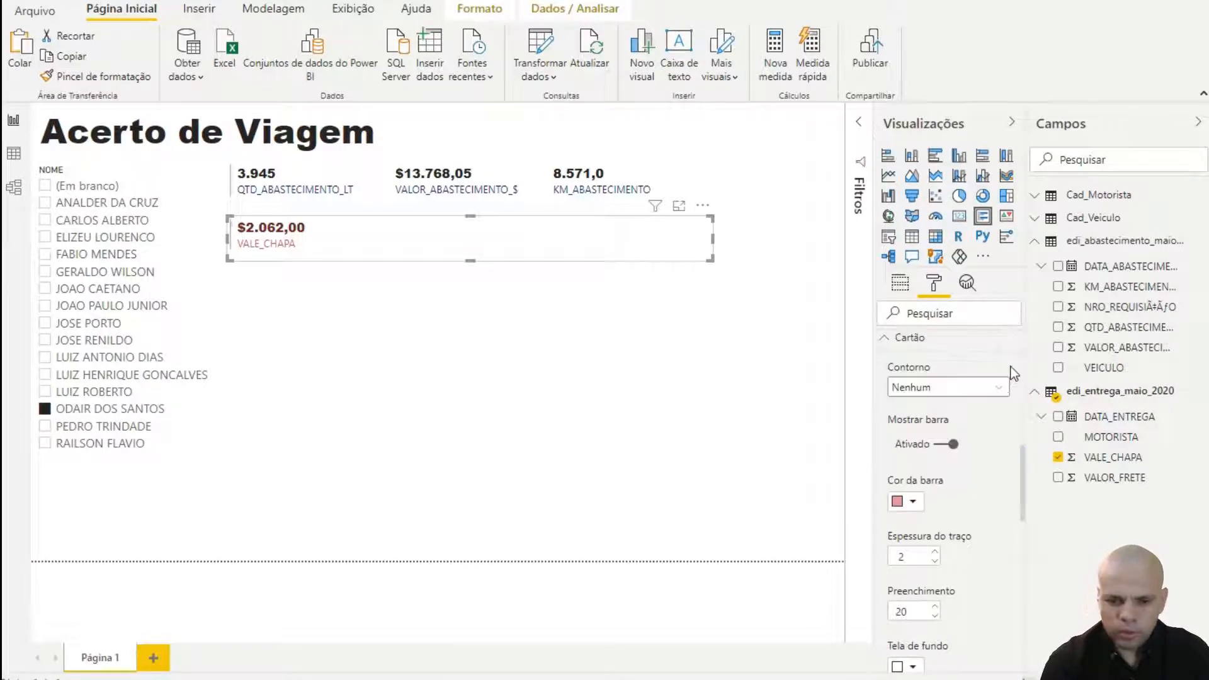
{"action": "left_click", "coordinate": [664, 390]}
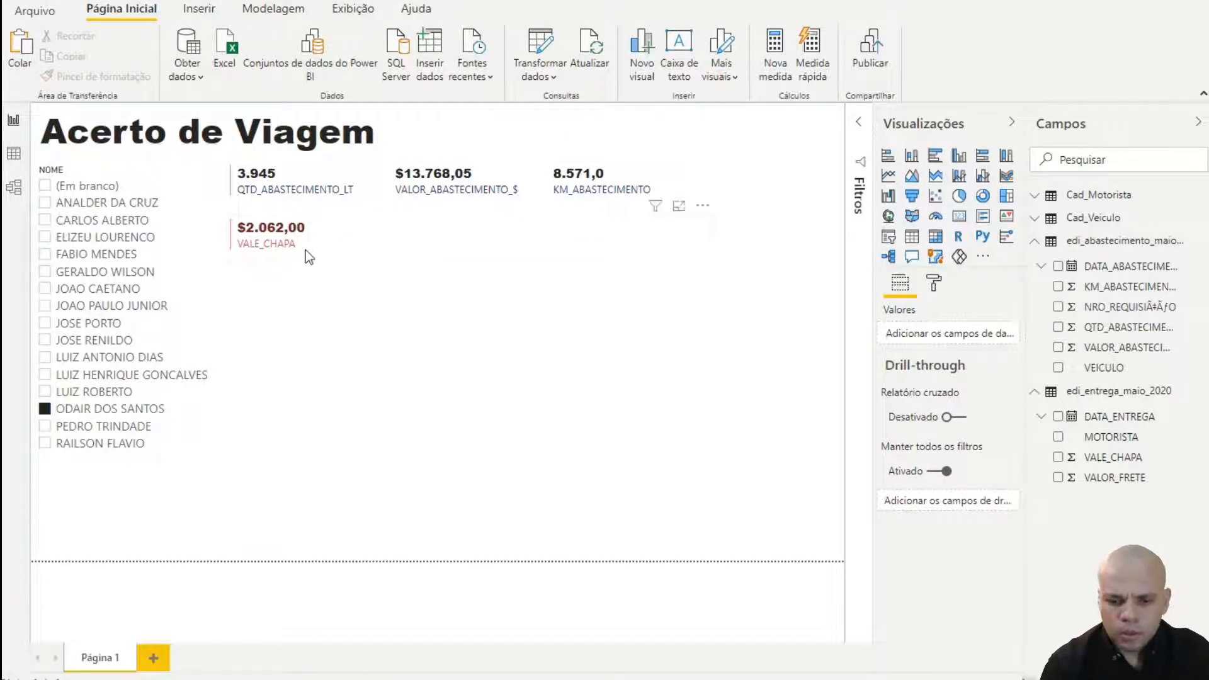
- Narrow the VALE_CHAPA card so it takes up only the space under the QTD_ABASTECIMENTO_LT value
{"action": "left_click", "coordinate": [698, 238]}
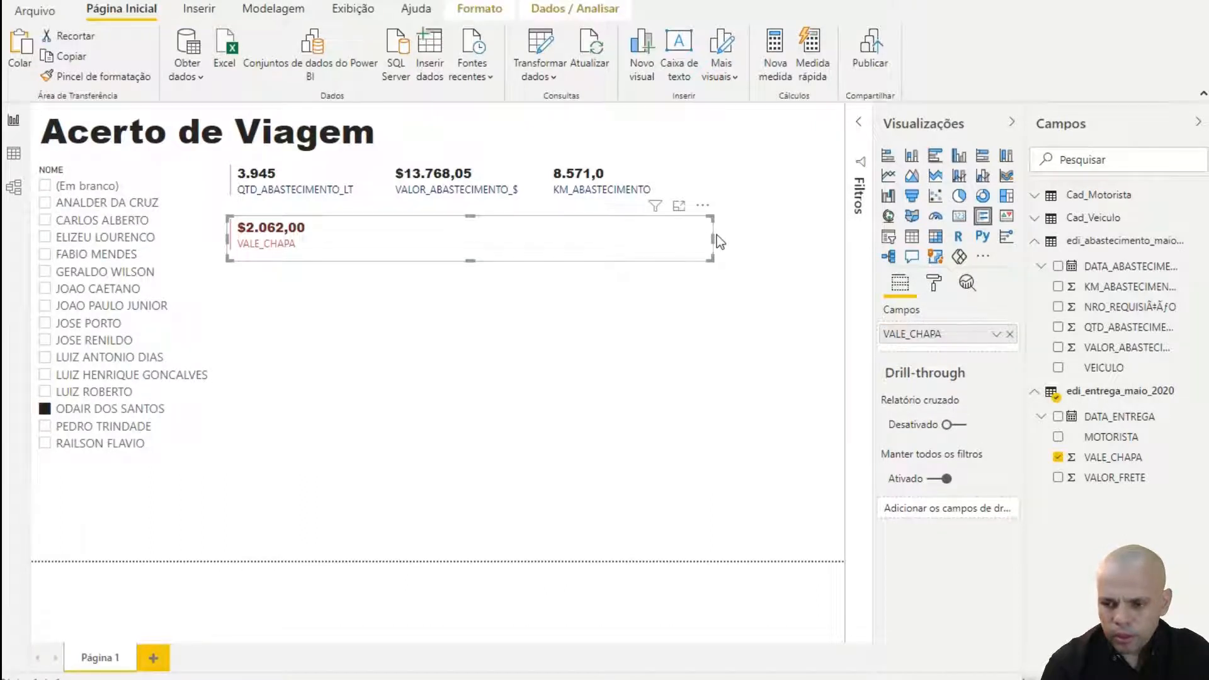
{"action": "left_click_drag", "start_coordinate": [710, 239], "coordinate": [376, 239]}
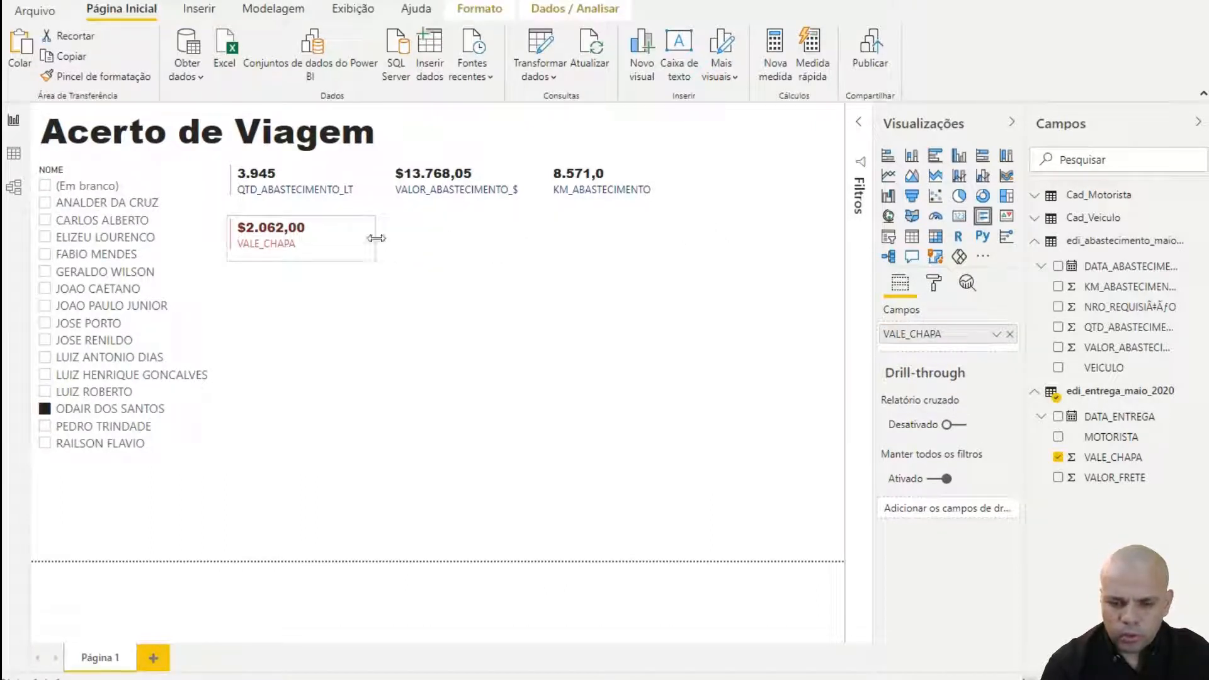
{"action": "left_click", "coordinate": [474, 274]}
- Duplicate the VALE_CHAPA card beside the original, under VALOR_ABASTECIMENTO_$, and widen the copy to end below KM_ABASTECIMENTO
{"action": "left_click", "coordinate": [275, 257]}
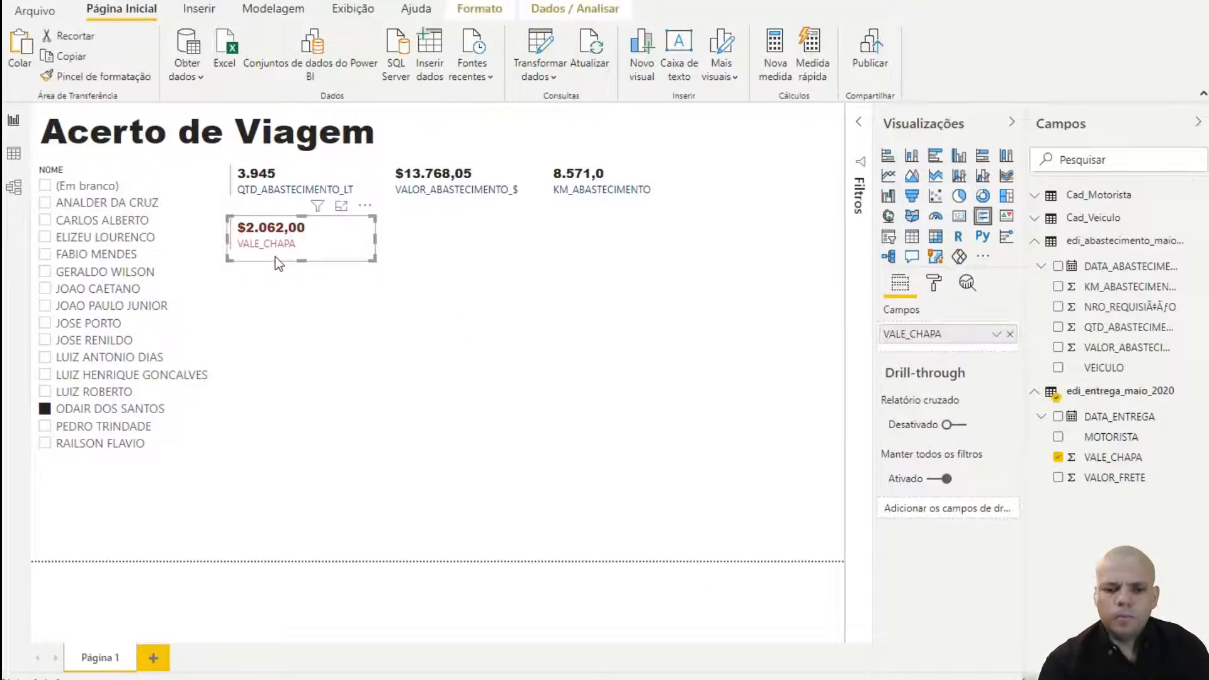
{"action": "left_click_drag", "start_coordinate": [275, 257], "coordinate": [489, 258]}
{"action": "key", "text": "ctrl+c"}
{"action": "key", "text": "ctrl+v"}
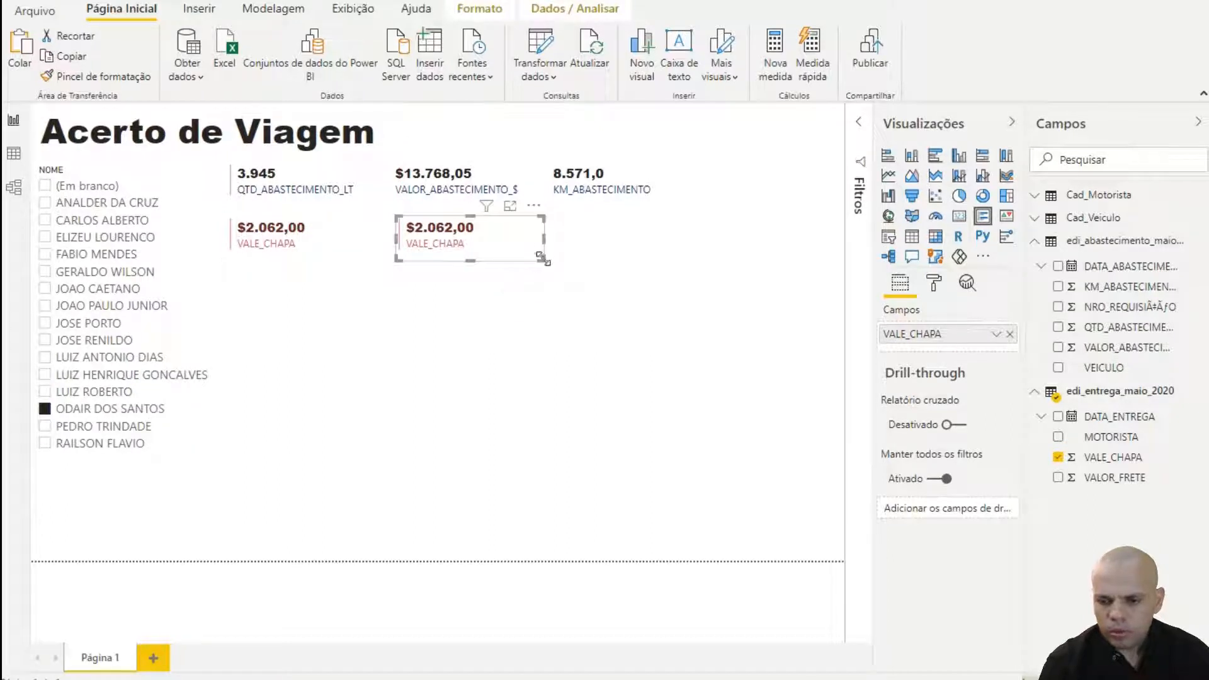
{"action": "left_click_drag", "start_coordinate": [545, 237], "coordinate": [598, 245]}
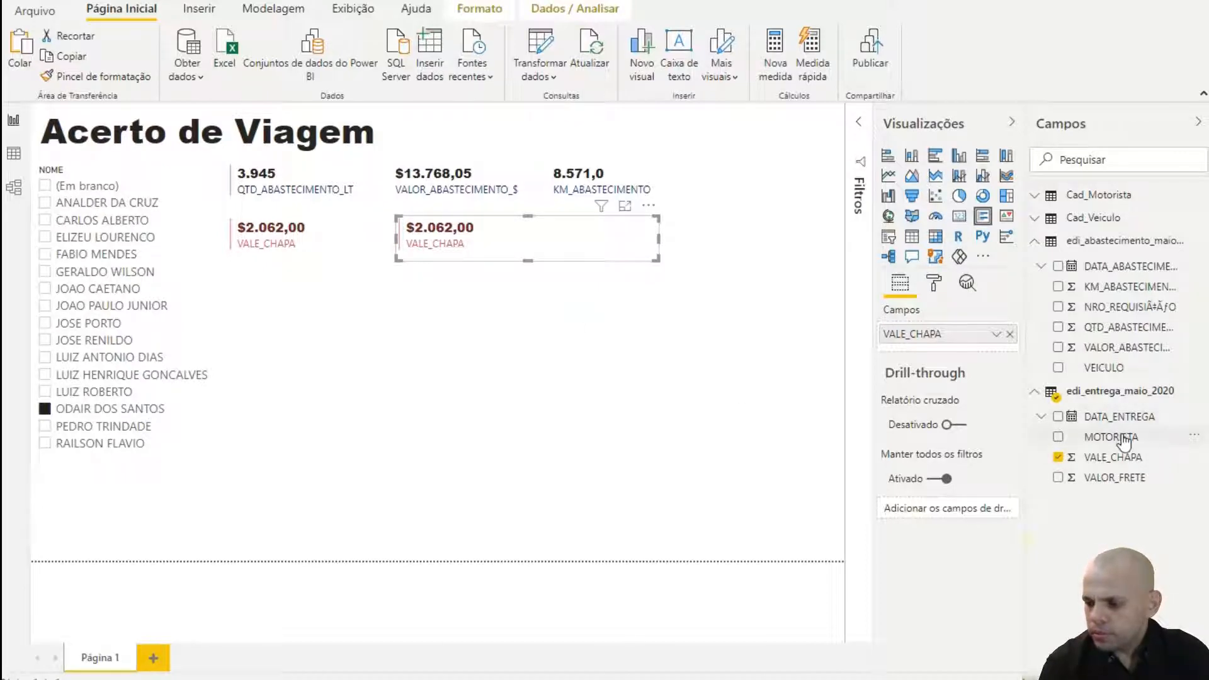
- Replace VALE_CHAPA in the duplicated card with VALOR_FRETE from edi_entrega_maio_2020
{"action": "left_click", "coordinate": [1130, 484]}
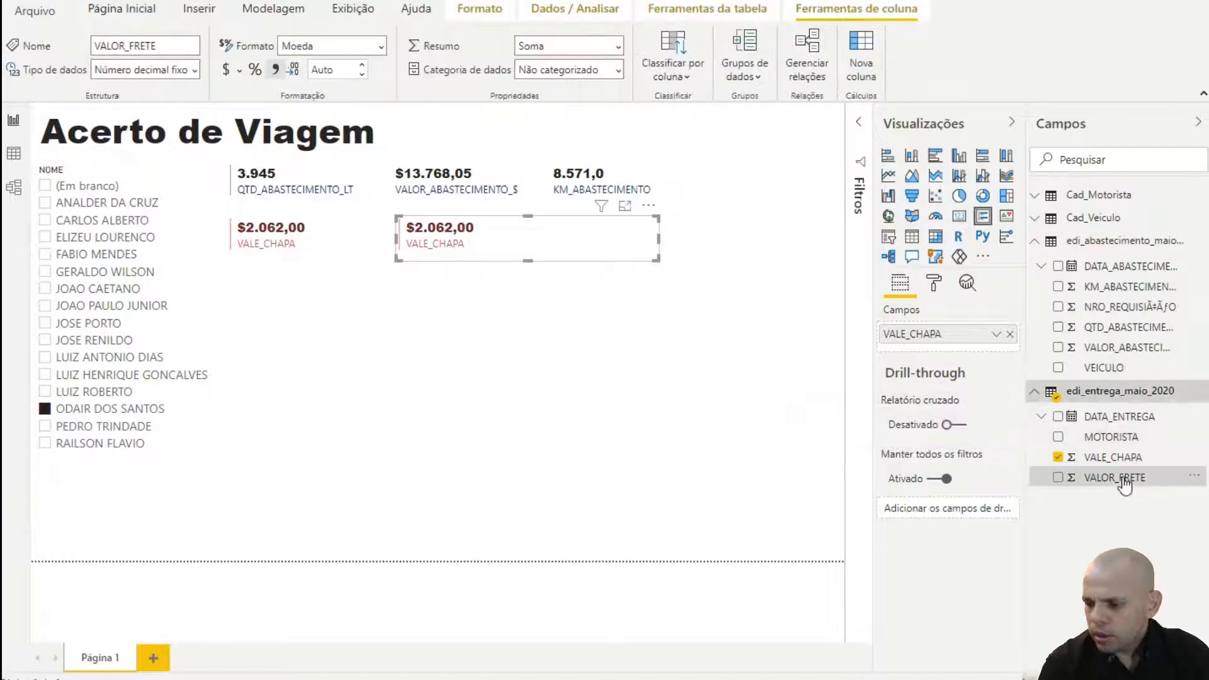
{"action": "left_click_drag", "start_coordinate": [1131, 483], "coordinate": [977, 347]}
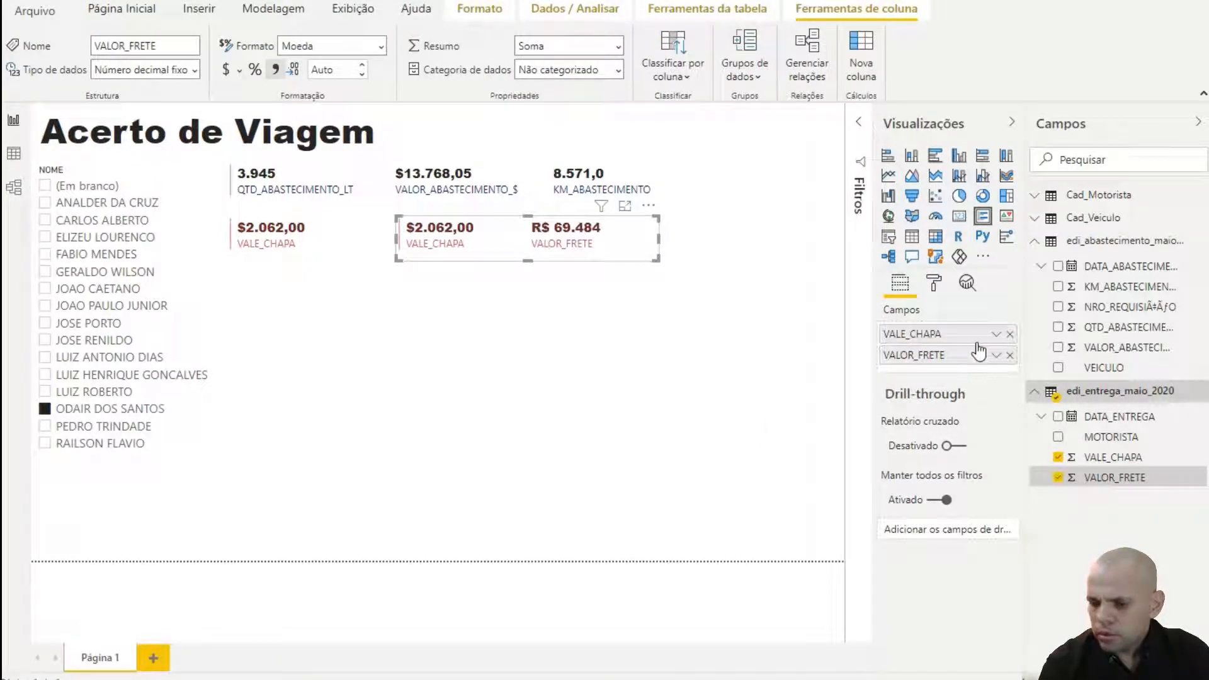
{"action": "left_click", "coordinate": [1010, 334]}
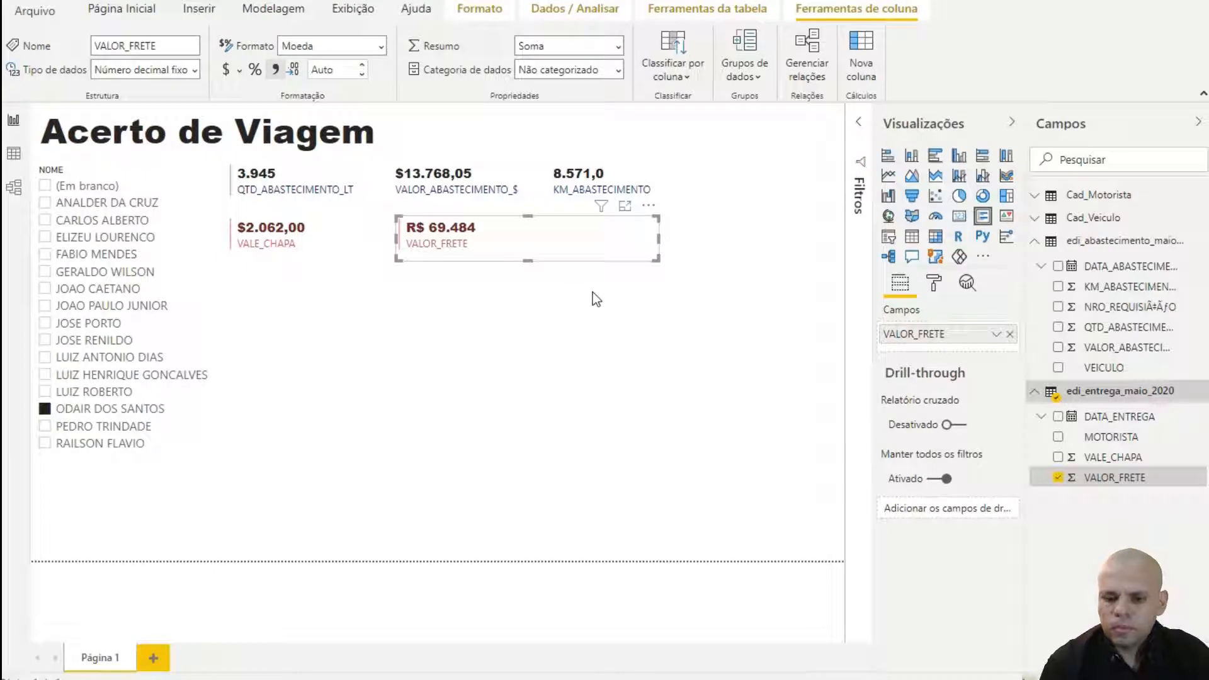
- Format the VALOR_FRETE column as dollar currency with two decimal places
{"action": "left_click", "coordinate": [935, 286]}
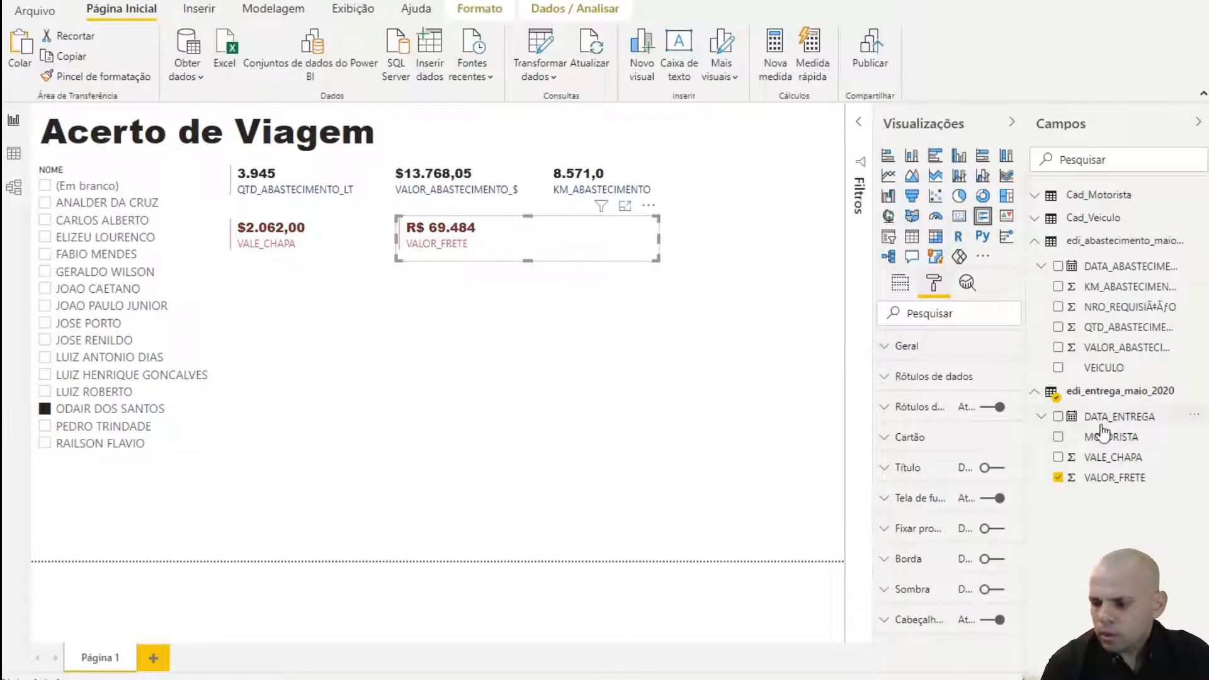
{"action": "left_click", "coordinate": [1106, 479]}
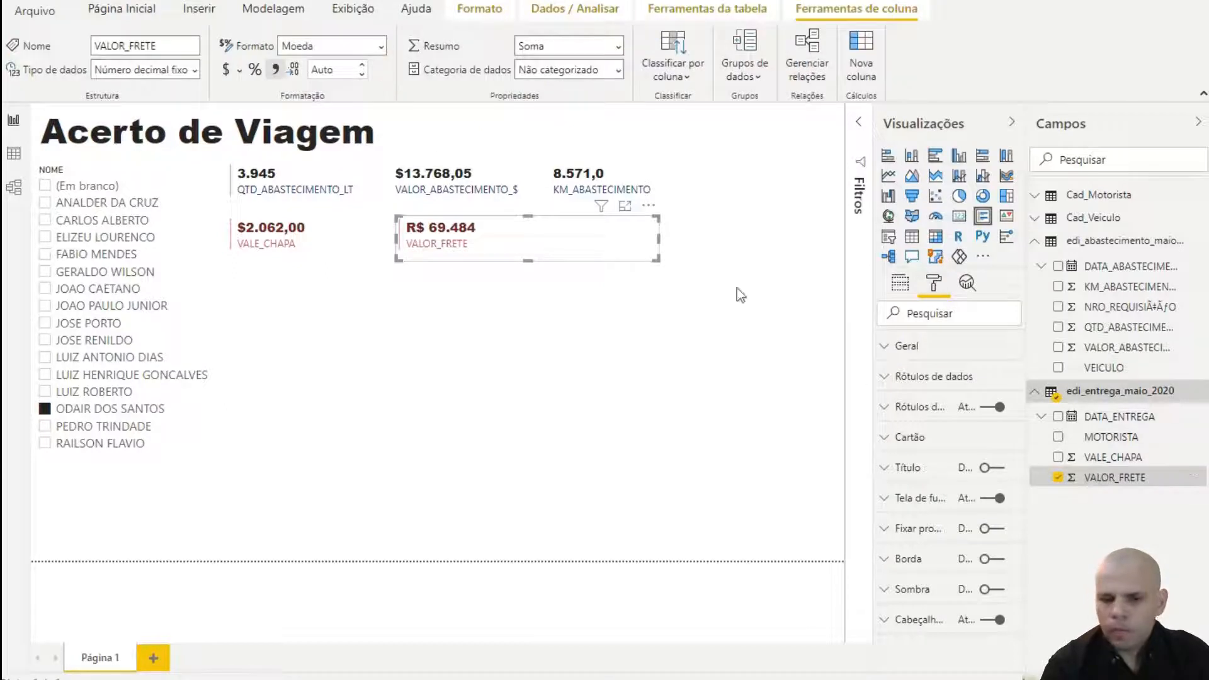
{"action": "left_click", "coordinate": [228, 70]}
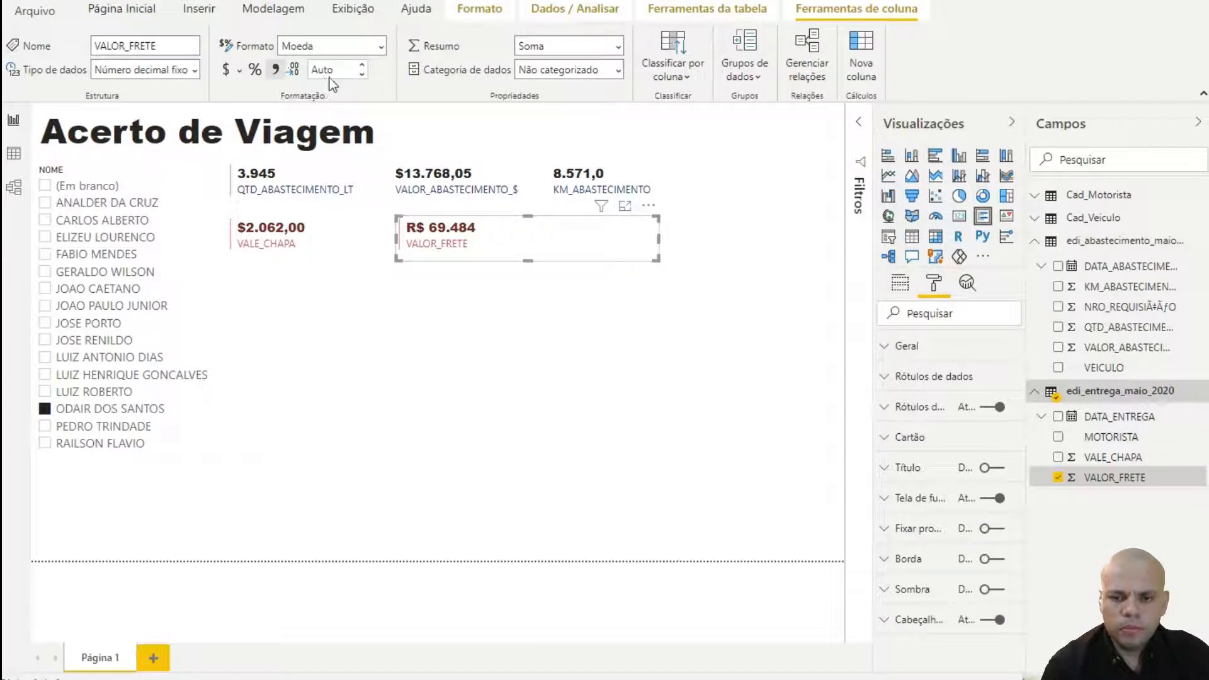
{"action": "left_click", "coordinate": [365, 65]}
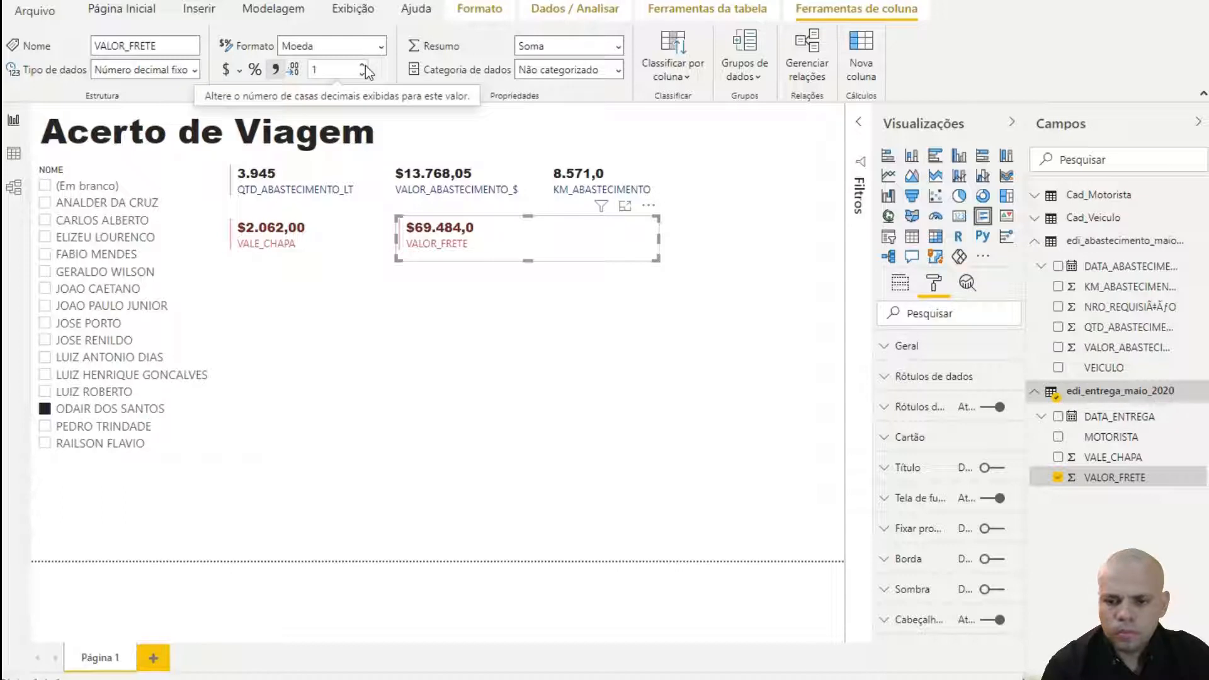
{"action": "left_click", "coordinate": [362, 65]}
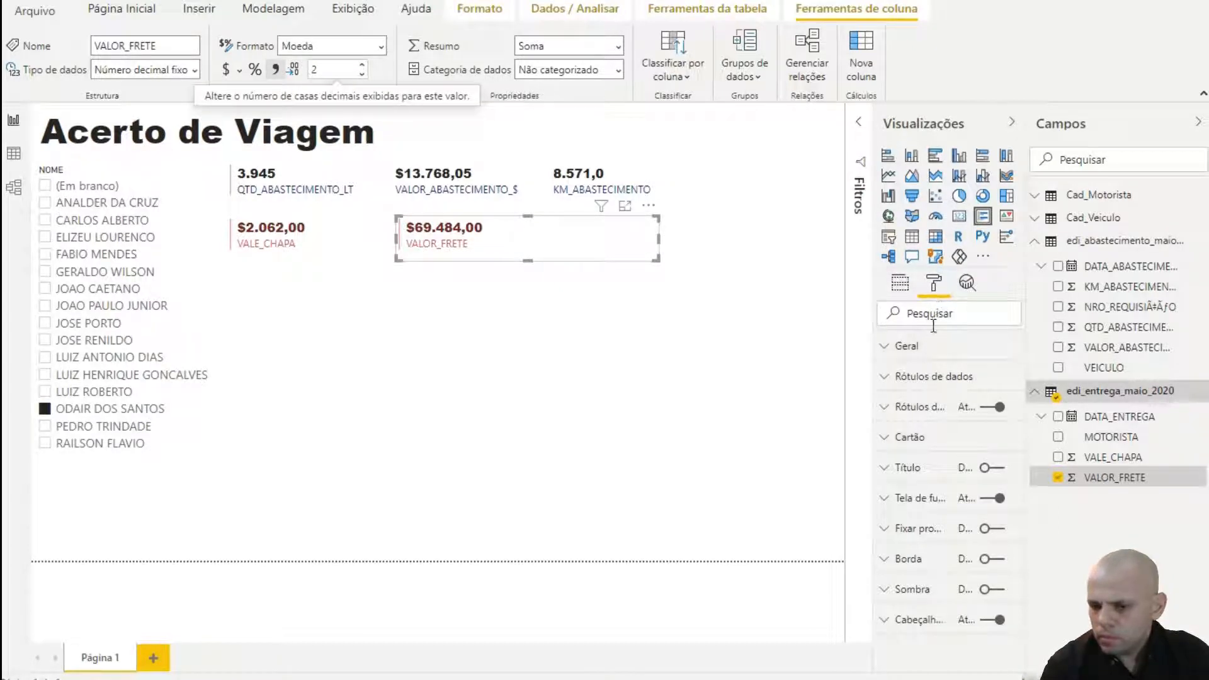
- Set the bar color of the VALOR_FRETE card to blue
{"action": "left_click", "coordinate": [933, 440]}
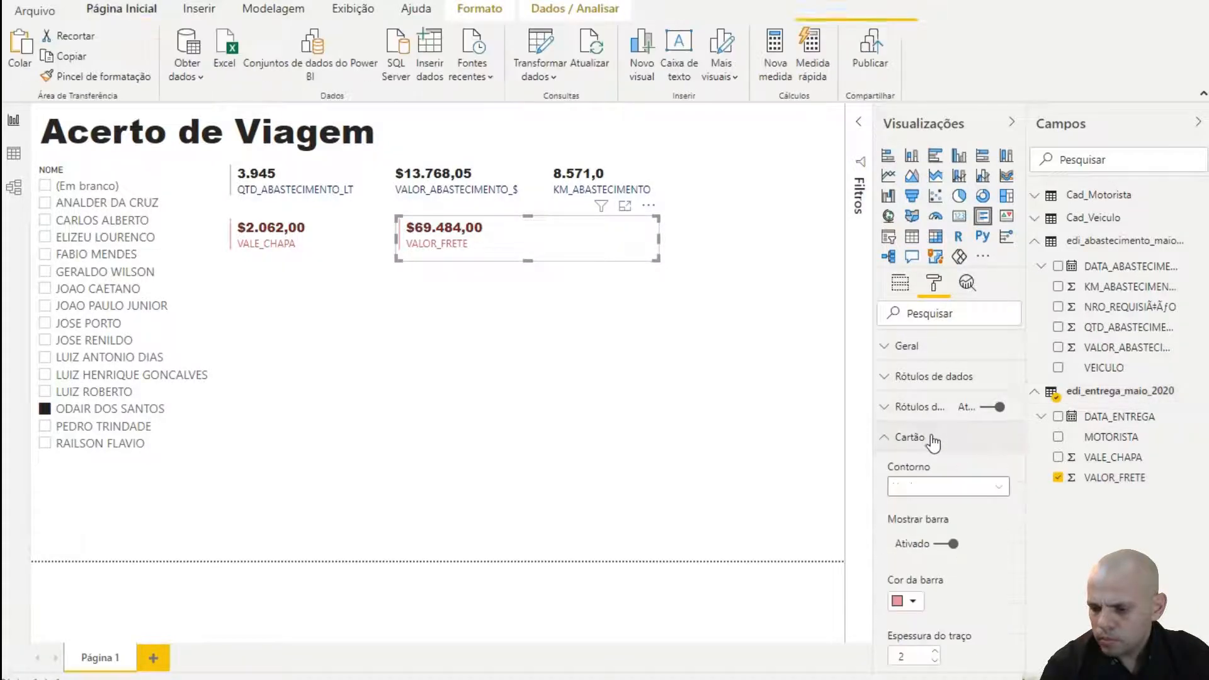
{"action": "left_click", "coordinate": [913, 602]}
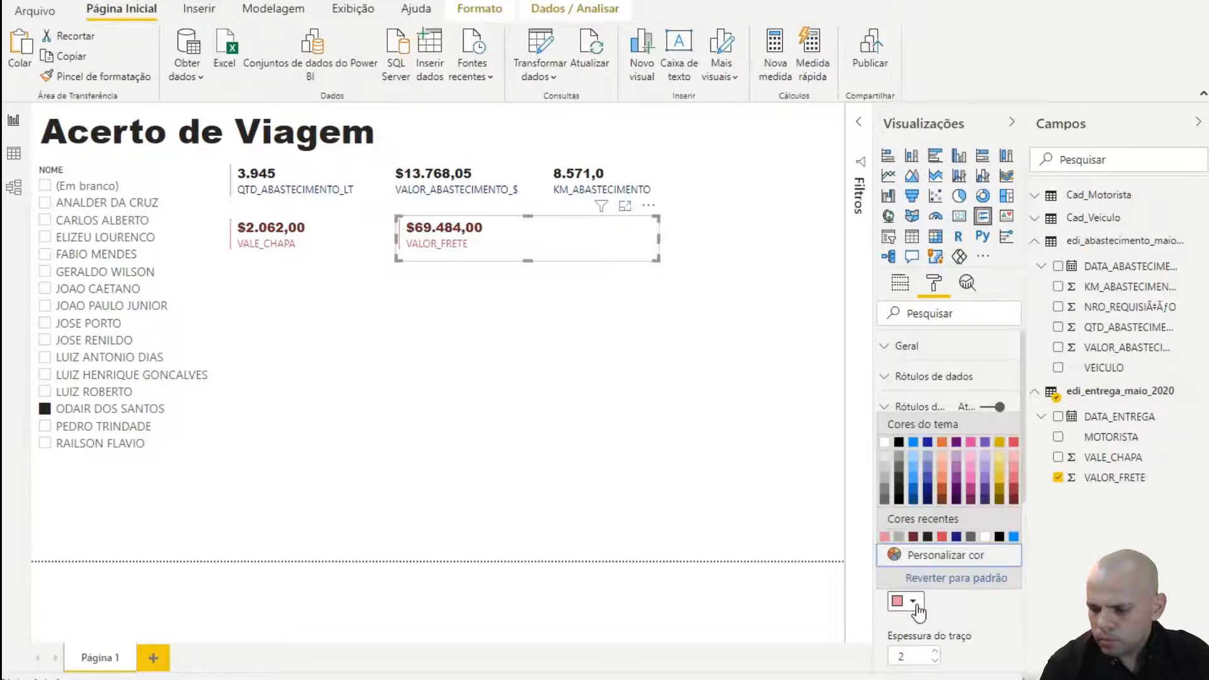
{"action": "left_click", "coordinate": [1014, 537]}
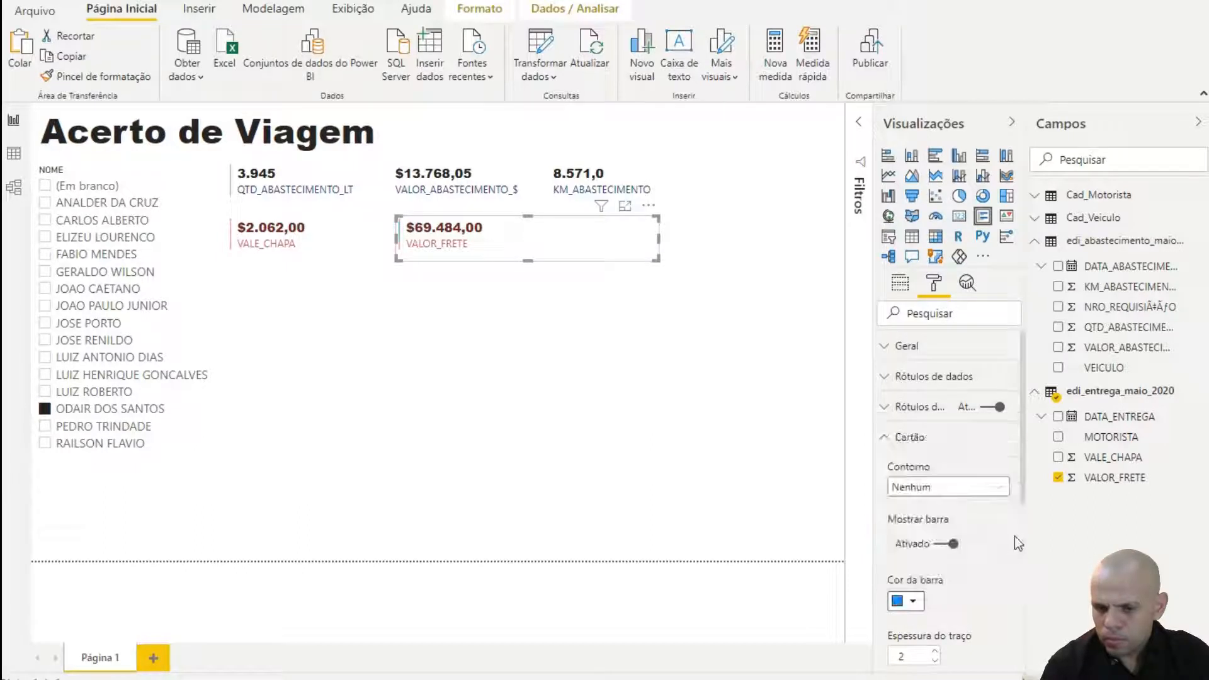
- Set the category label color of the VALOR_FRETE card to a light blue from the theme colors
{"action": "left_click", "coordinate": [925, 408]}
{"action": "left_click", "coordinate": [918, 463]}
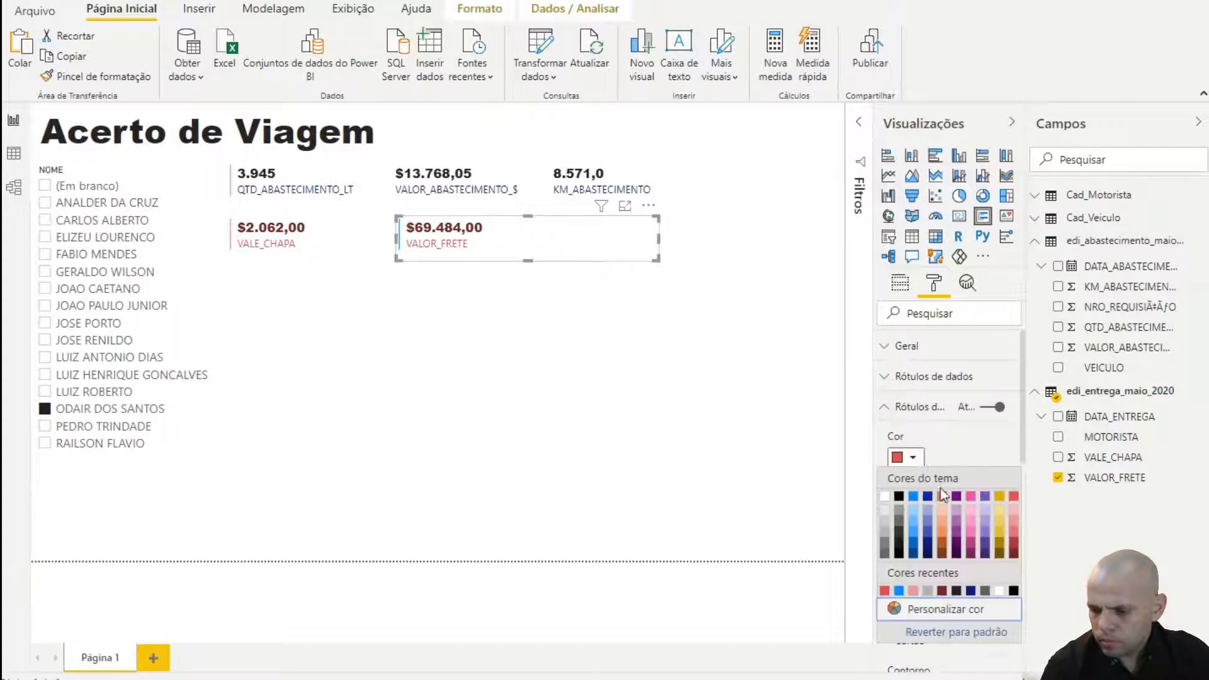
{"action": "left_click", "coordinate": [913, 589]}
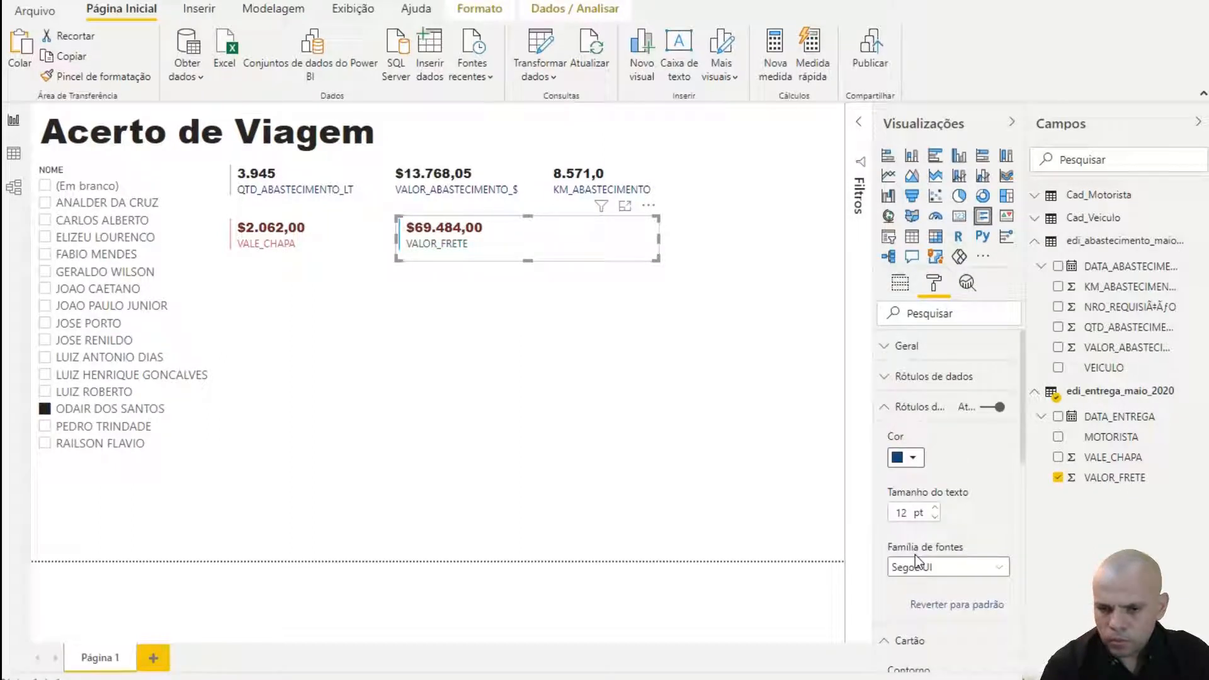
{"action": "left_click", "coordinate": [913, 461]}
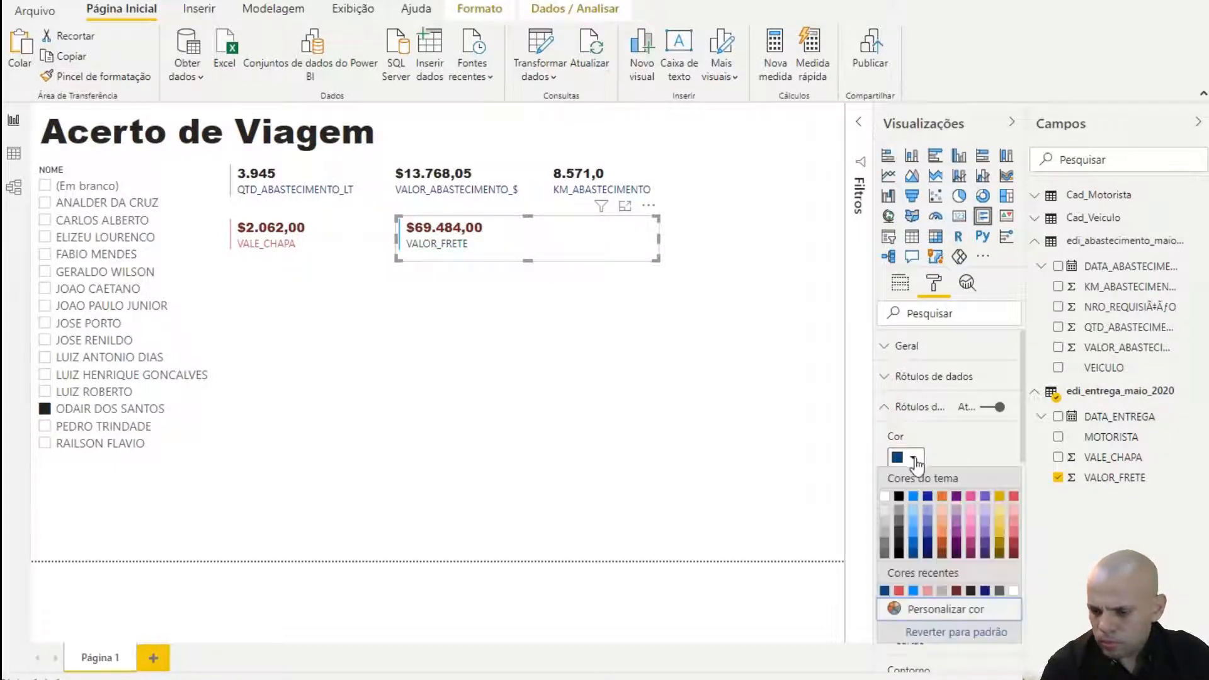
{"action": "left_click", "coordinate": [913, 533]}
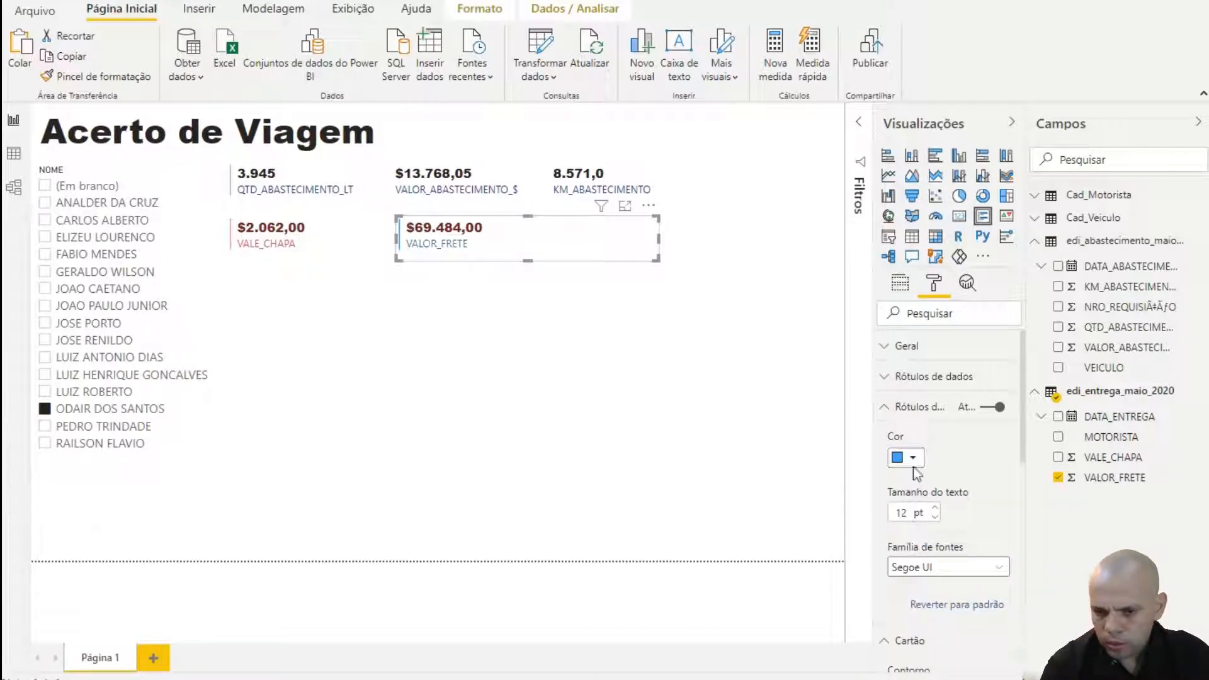
- Set the data label color of the VALOR_FRETE card to blue and deselect the card
{"action": "left_click", "coordinate": [928, 380]}
{"action": "left_click", "coordinate": [912, 427]}
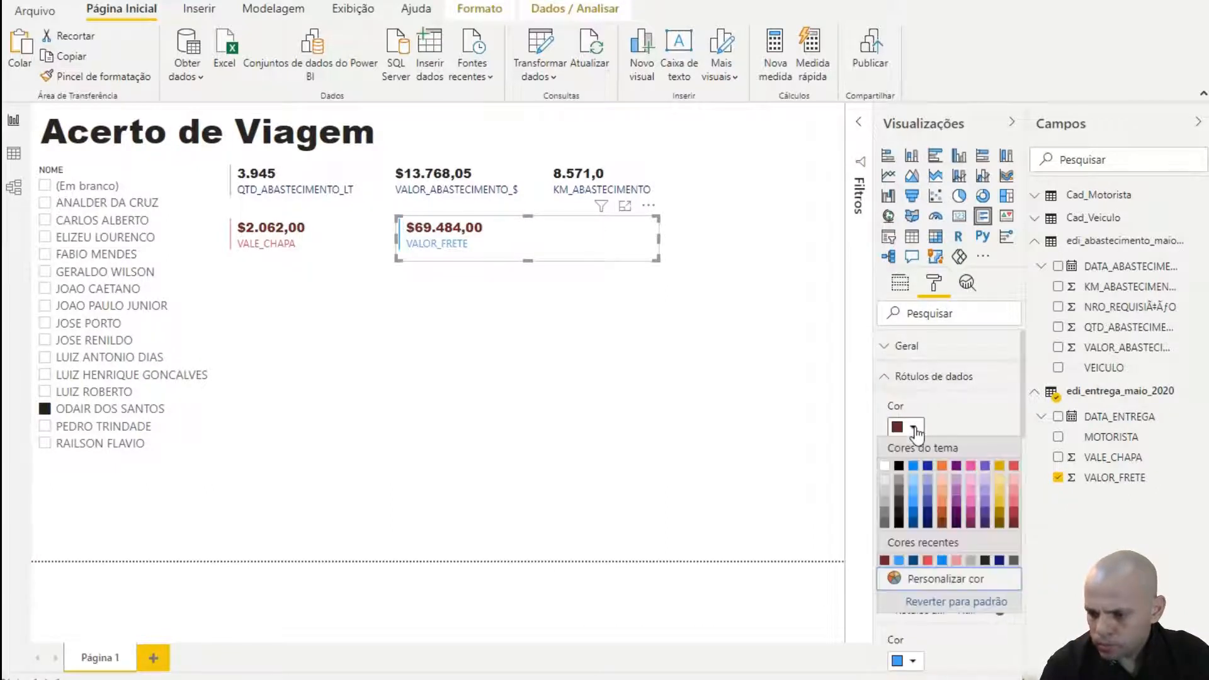
{"action": "left_click", "coordinate": [916, 478]}
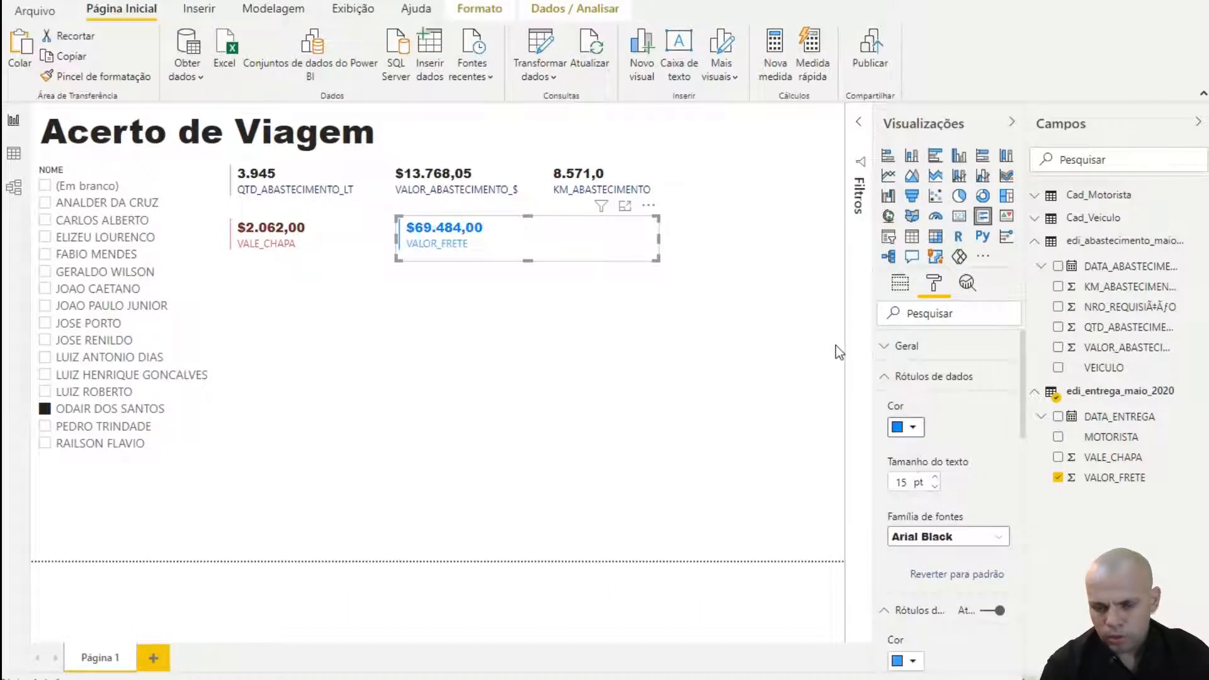
{"action": "left_click", "coordinate": [765, 318]}
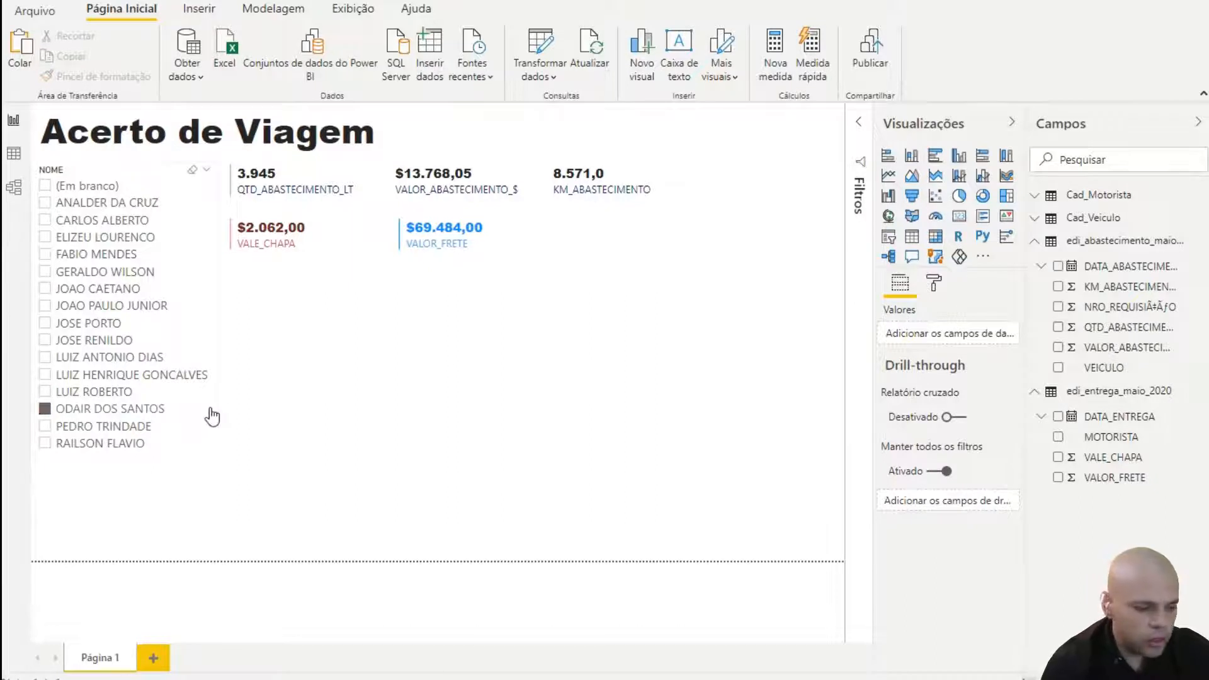
- Insert a tall table visual below the KM_ABASTECIMENTO card near the page's edge and add the requisition number field from edi_abastecimento_maio_2020
{"action": "left_click", "coordinate": [912, 236]}
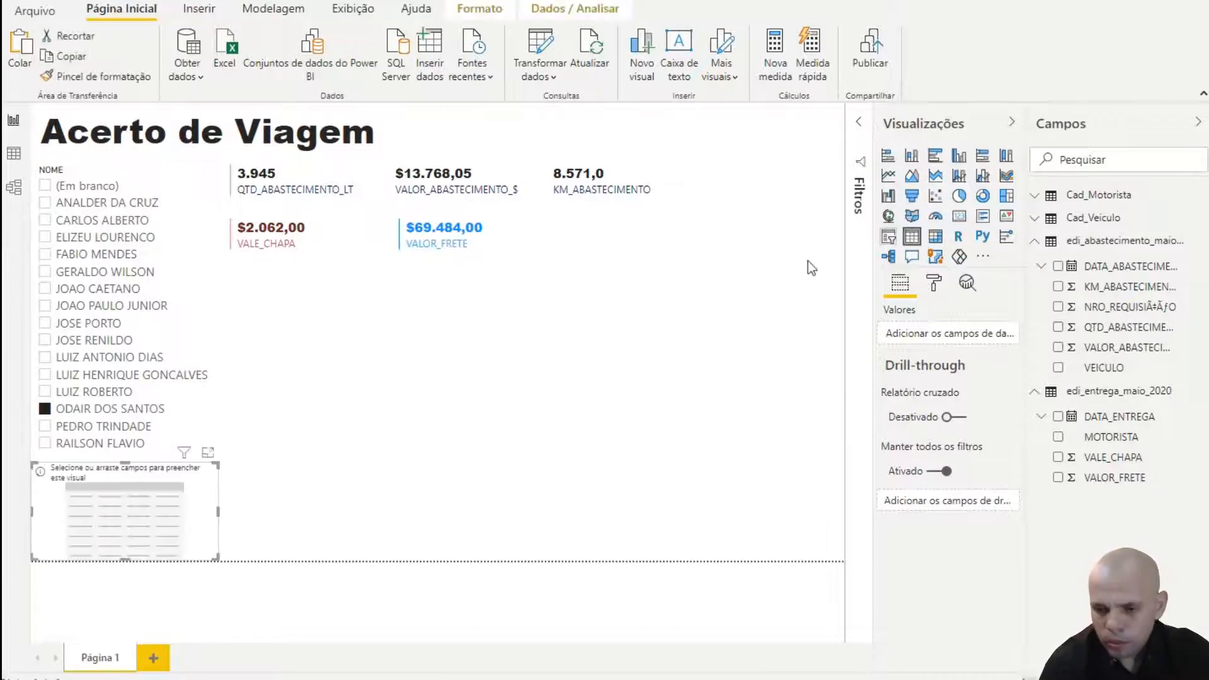
{"action": "left_click_drag", "start_coordinate": [209, 474], "coordinate": [803, 275]}
{"action": "left_click_drag", "start_coordinate": [717, 356], "coordinate": [715, 546]}
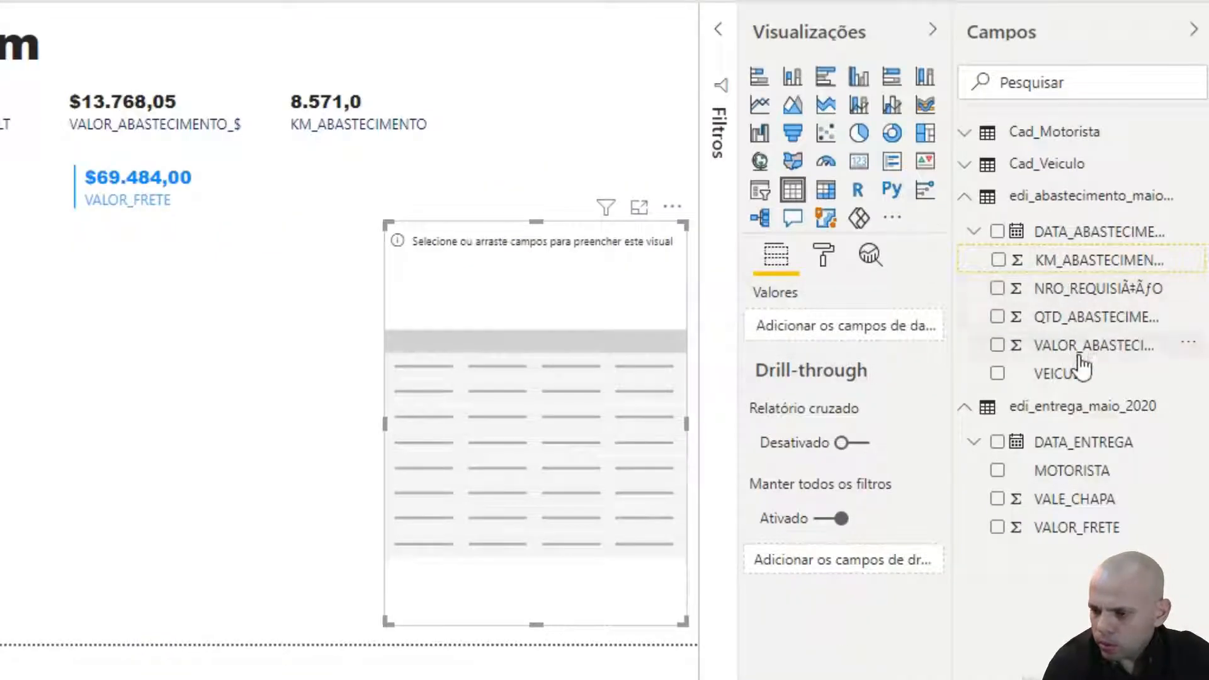
{"action": "left_click_drag", "start_coordinate": [1096, 291], "coordinate": [533, 304]}
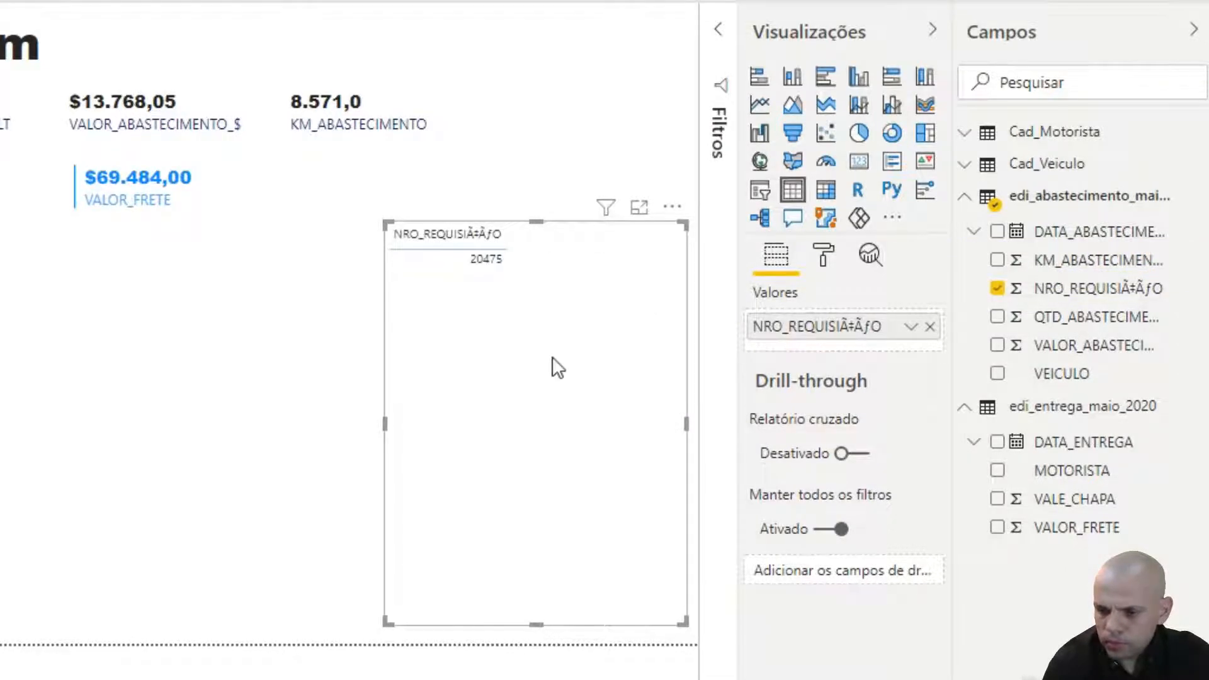
- Rename the garbled requisition number field to NRO_REQUISICAO and set it to not summarize in the table
{"action": "right_click", "coordinate": [1118, 294]}
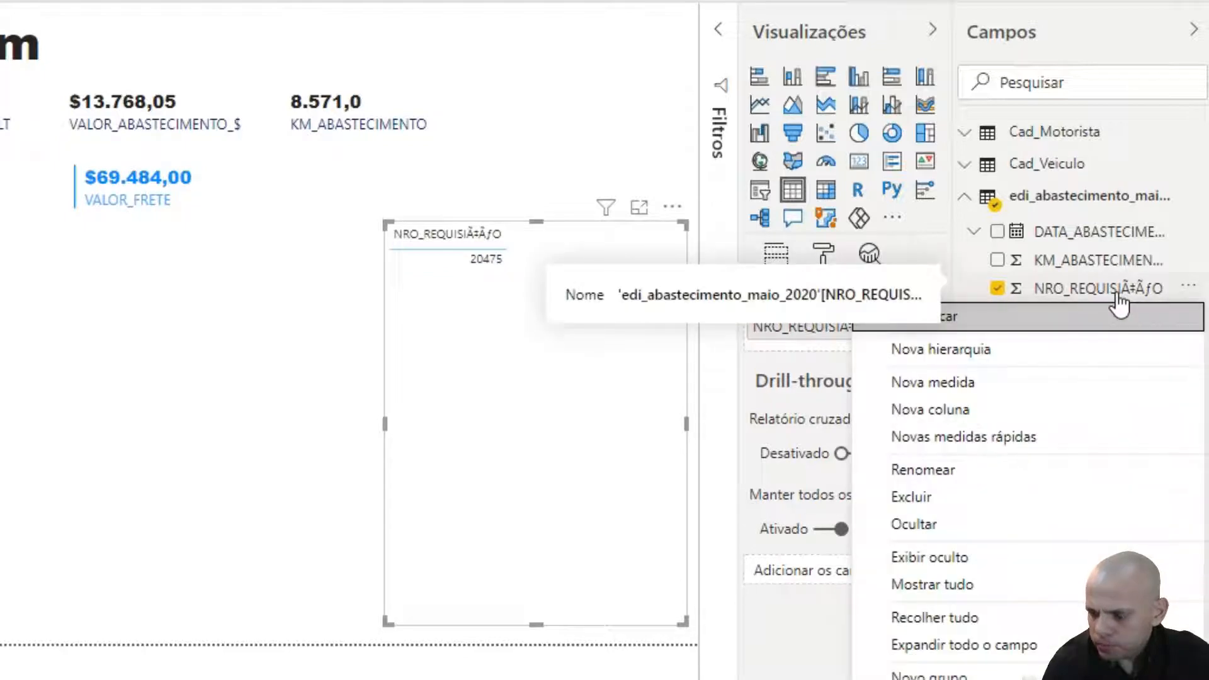
{"action": "left_click", "coordinate": [998, 471]}
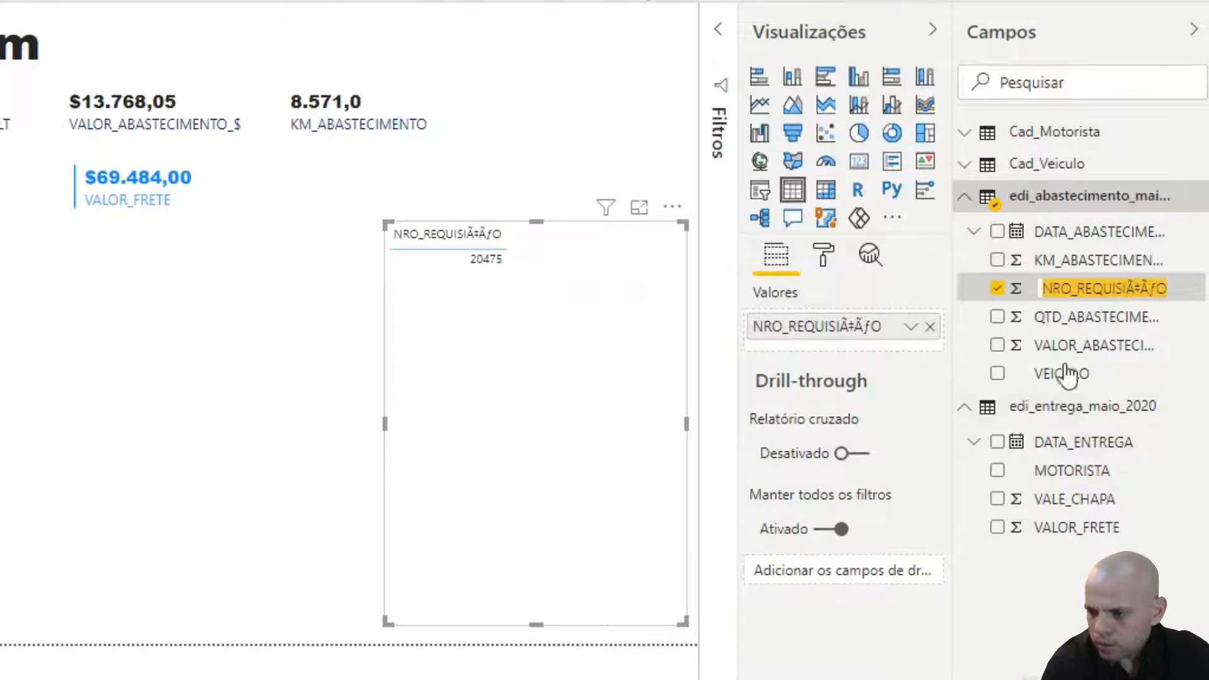
{"action": "left_click", "coordinate": [1150, 288]}
{"action": "left_click_drag", "start_coordinate": [1165, 288], "coordinate": [1138, 292]}
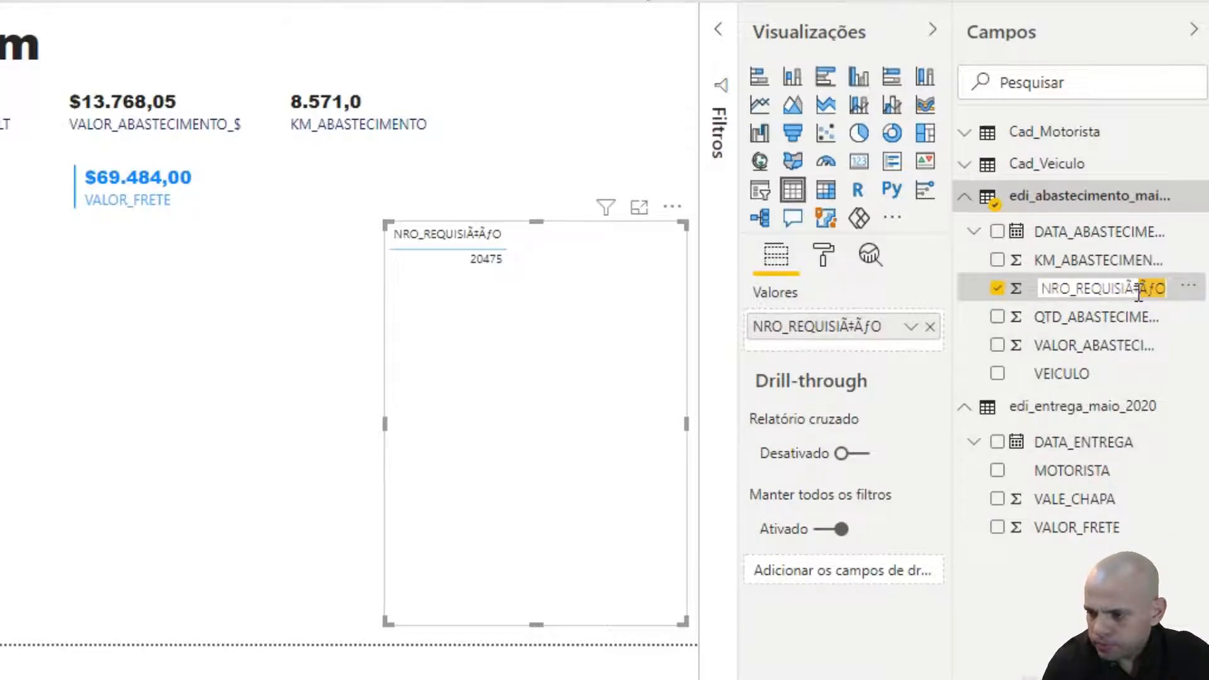
{"action": "key", "text": "BackSpace"}
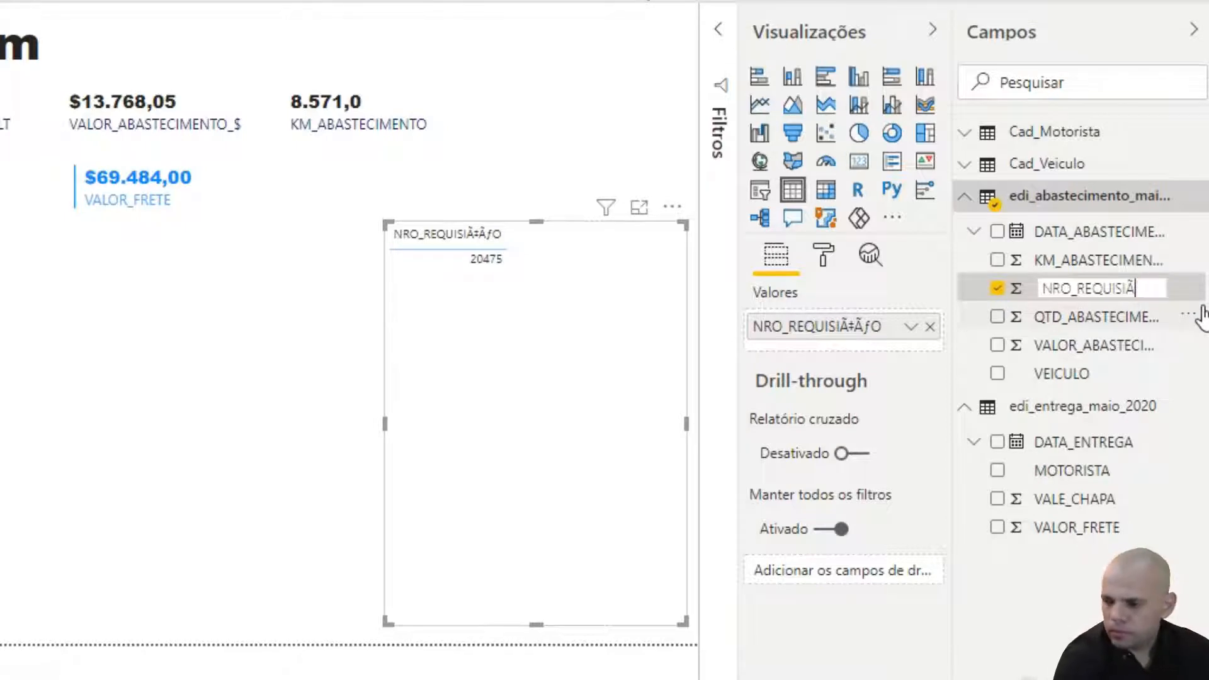
{"action": "type", "text": "c"}
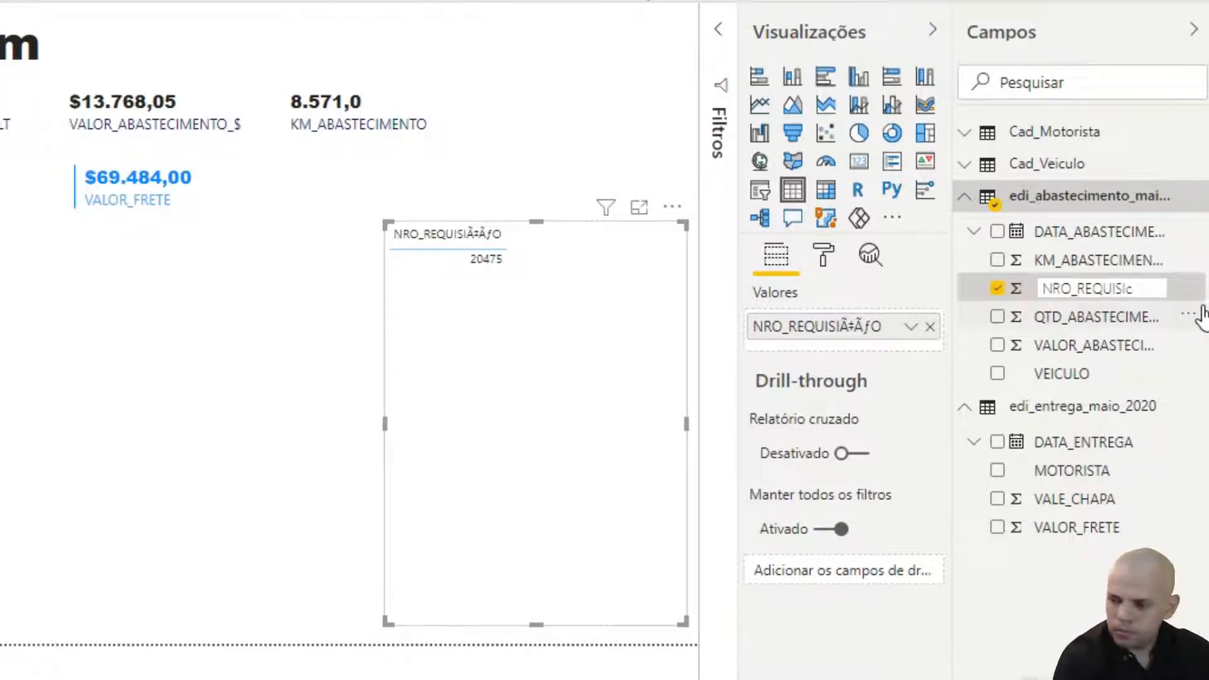
{"action": "type", "text": "aoCAO"}
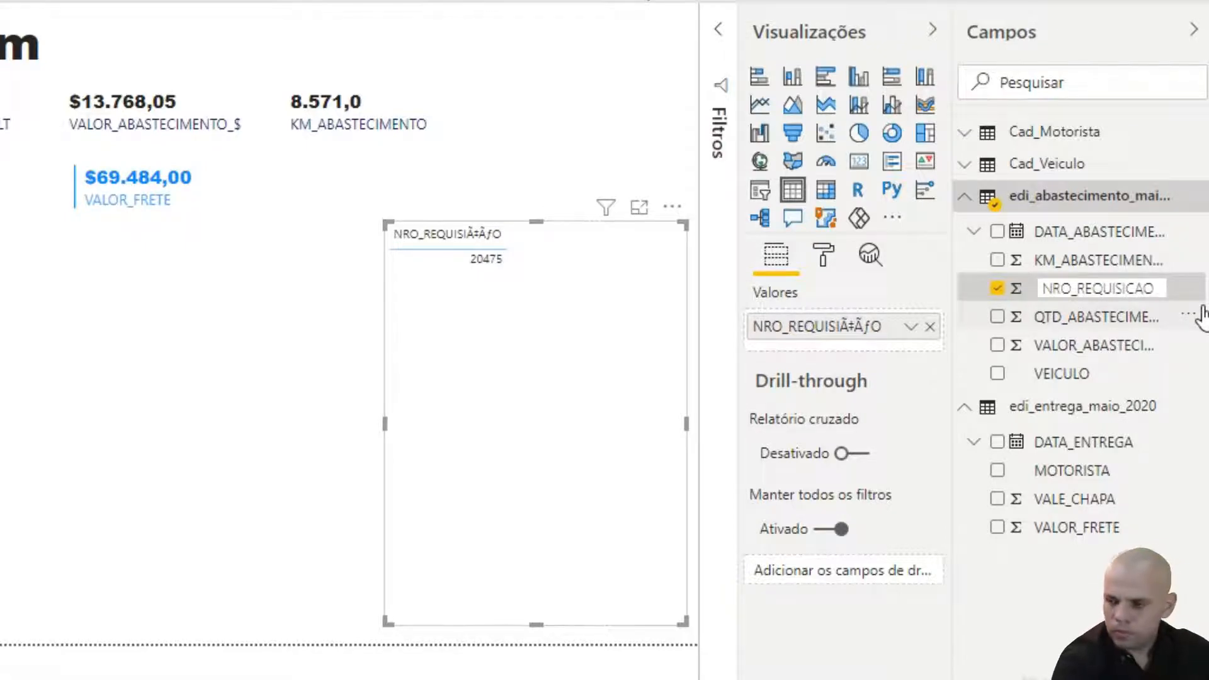
{"action": "key", "text": "Return"}
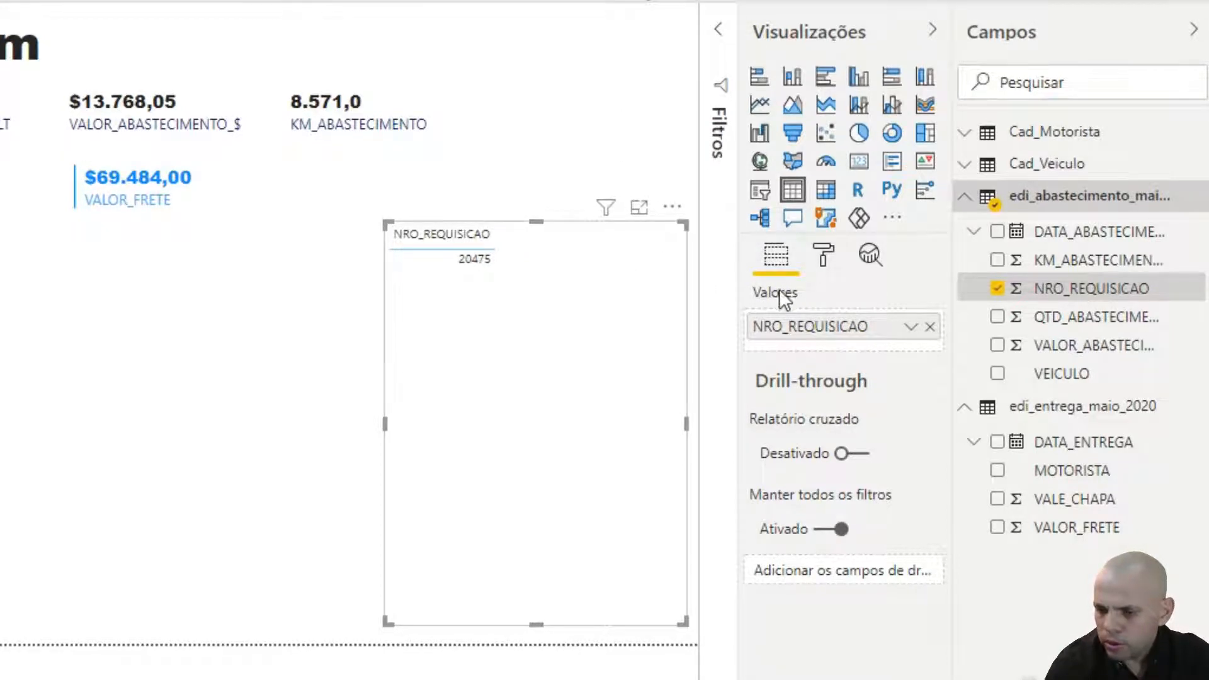
{"action": "left_click", "coordinate": [911, 327]}
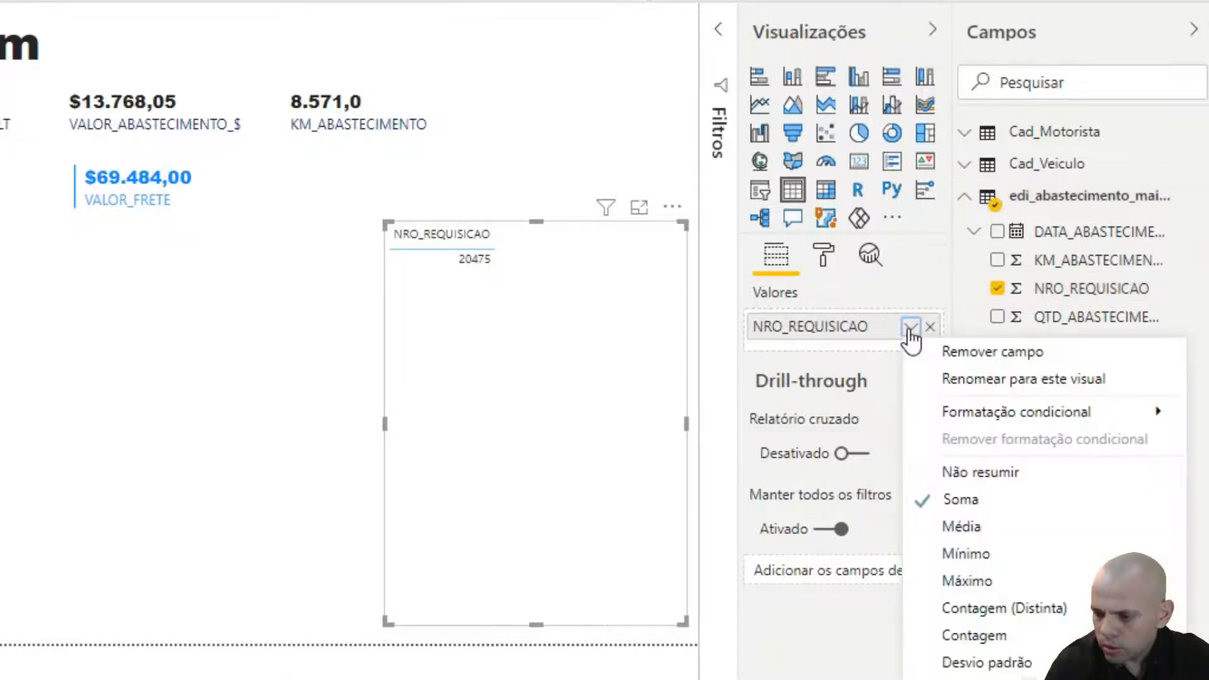
{"action": "left_click", "coordinate": [920, 477]}
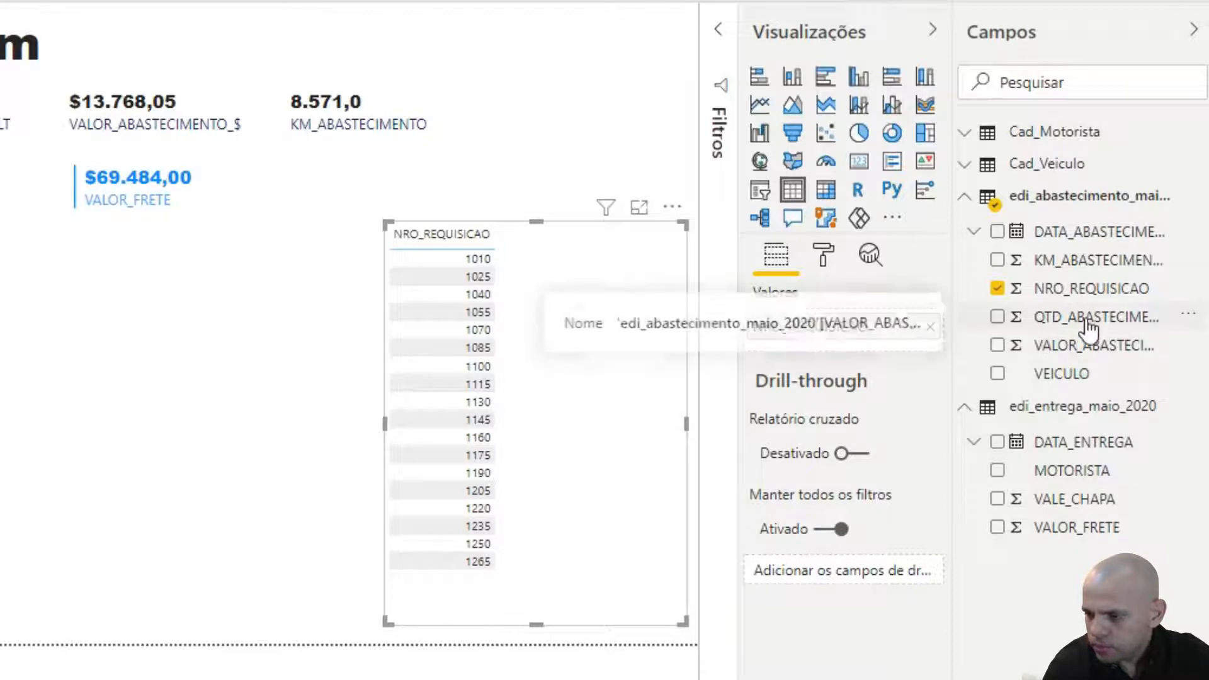
- Add DATA_ABASTECIMENTO to the table and remove the Ano and Trimestre levels from it
{"action": "left_click_drag", "start_coordinate": [1083, 238], "coordinate": [623, 340]}
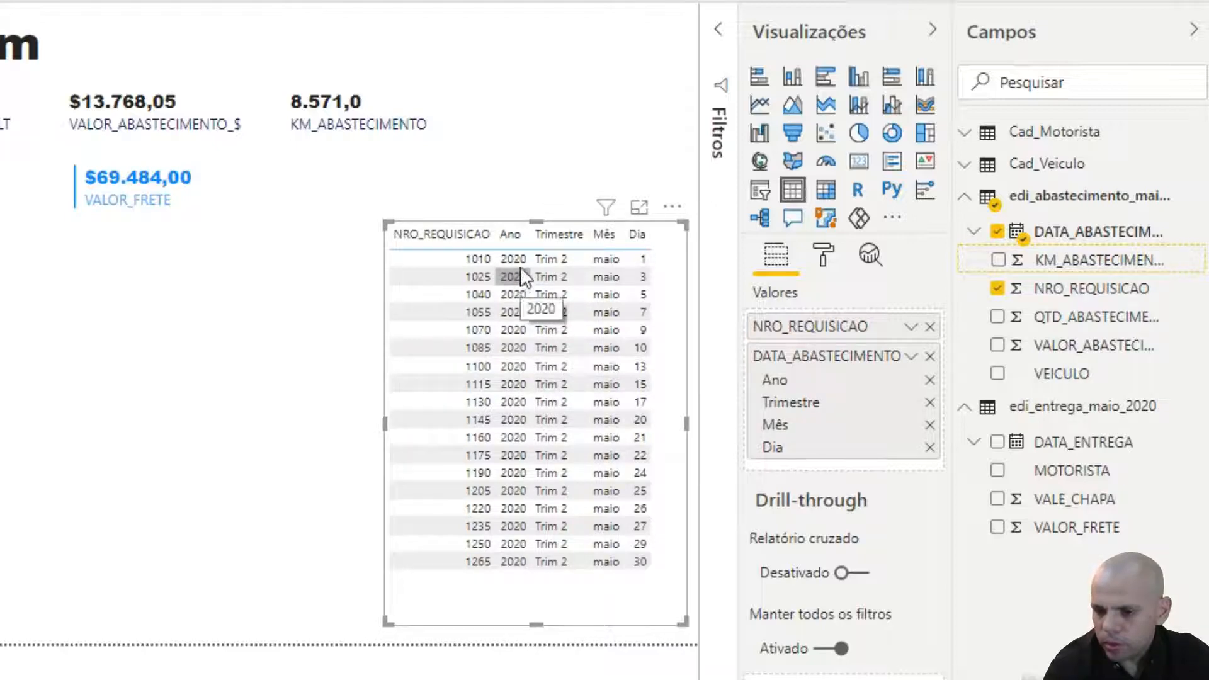
{"action": "left_click", "coordinate": [559, 239]}
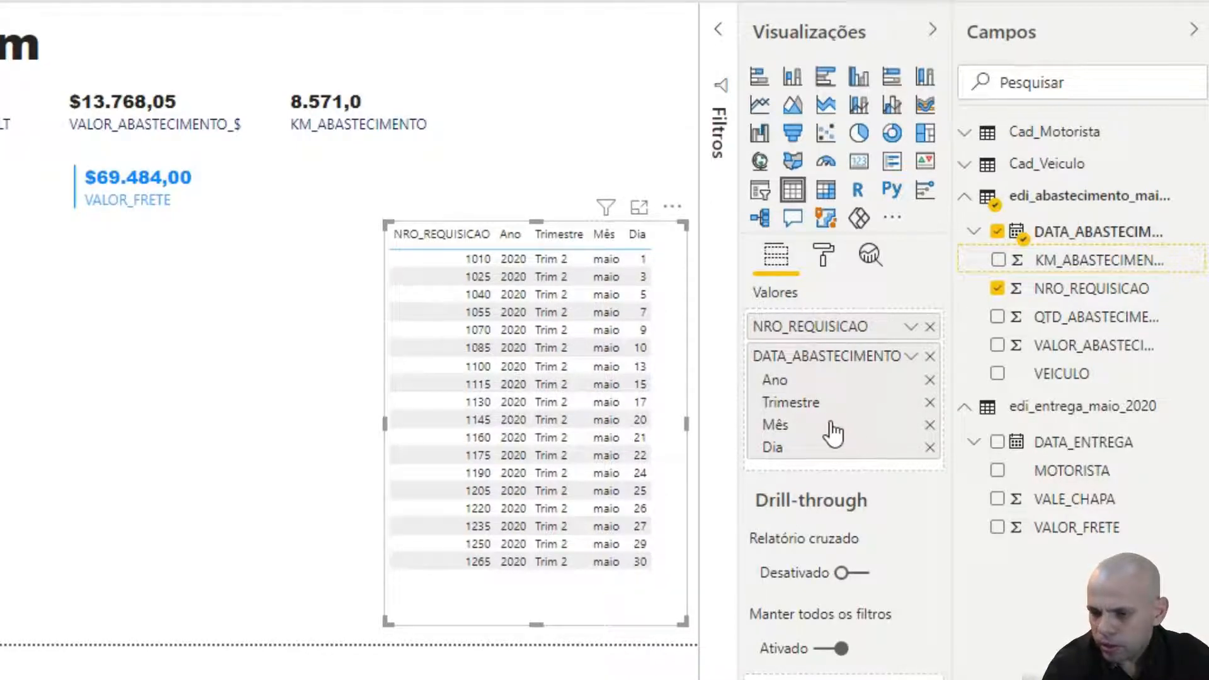
{"action": "left_click", "coordinate": [930, 381]}
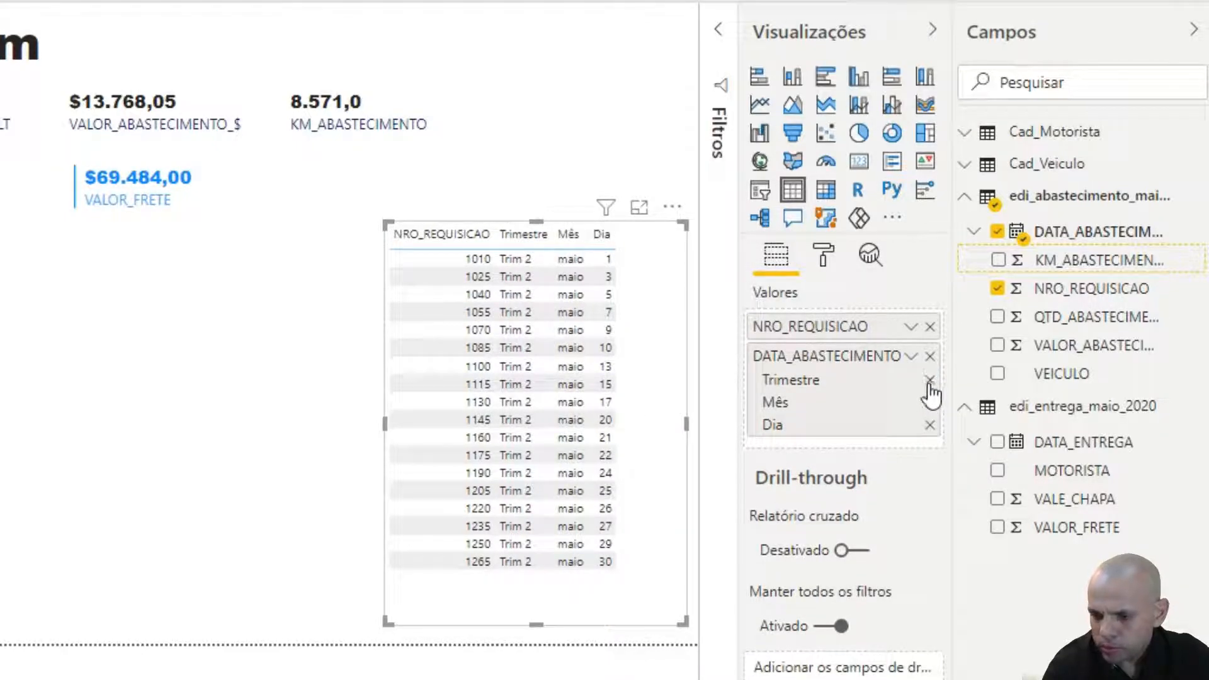
{"action": "left_click", "coordinate": [930, 381]}
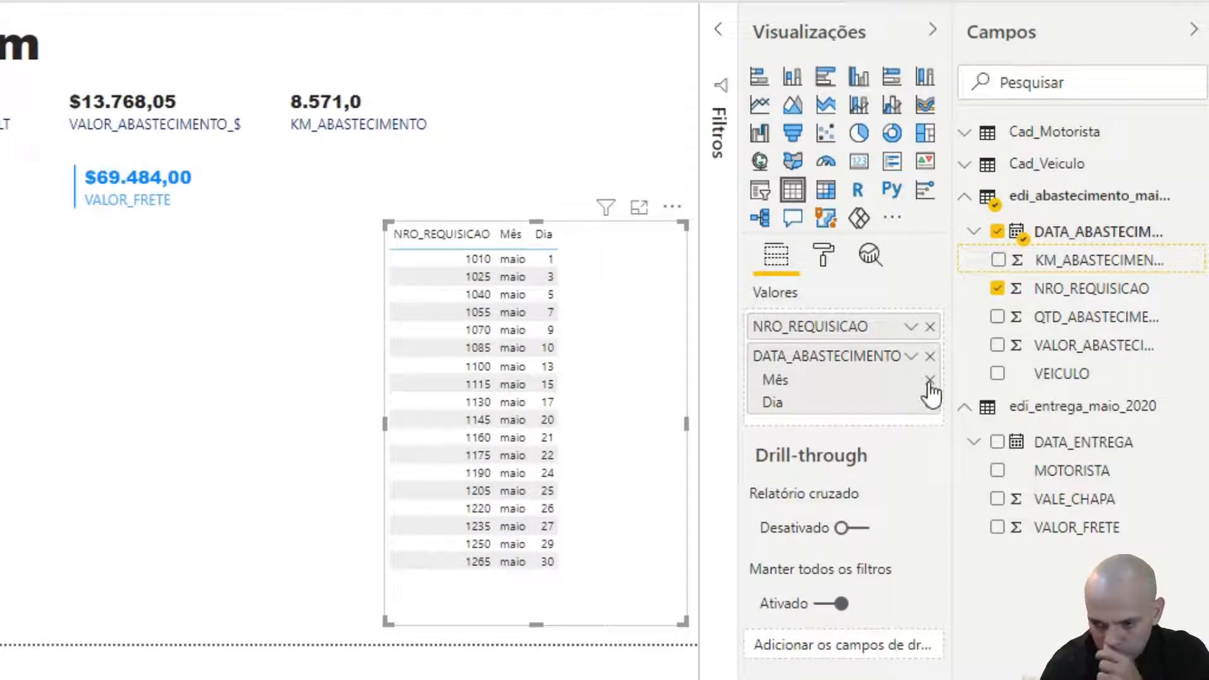
- Widen the NRO_REQUISICAO column slightly and move the field after the DATA_ABASTECIMENTO levels in the table
{"action": "mouse_move", "coordinate": [858, 406]}
{"action": "left_mouse_down"}
{"action": "mouse_move", "coordinate": [857, 393]}
{"action": "mouse_move", "coordinate": [854, 409]}
{"action": "left_mouse_up"}
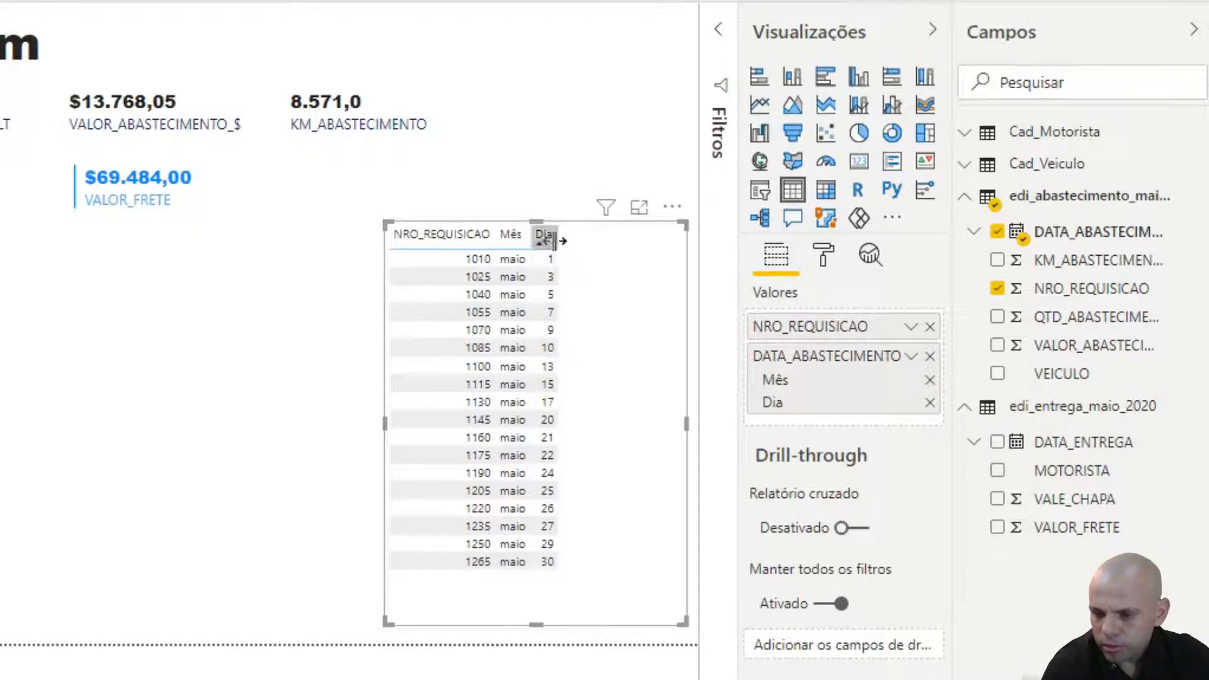
{"action": "mouse_move", "coordinate": [495, 237]}
{"action": "left_mouse_down"}
{"action": "mouse_move", "coordinate": [531, 238]}
{"action": "mouse_move", "coordinate": [424, 248]}
{"action": "mouse_move", "coordinate": [548, 238]}
{"action": "mouse_move", "coordinate": [504, 234]}
{"action": "left_mouse_up"}
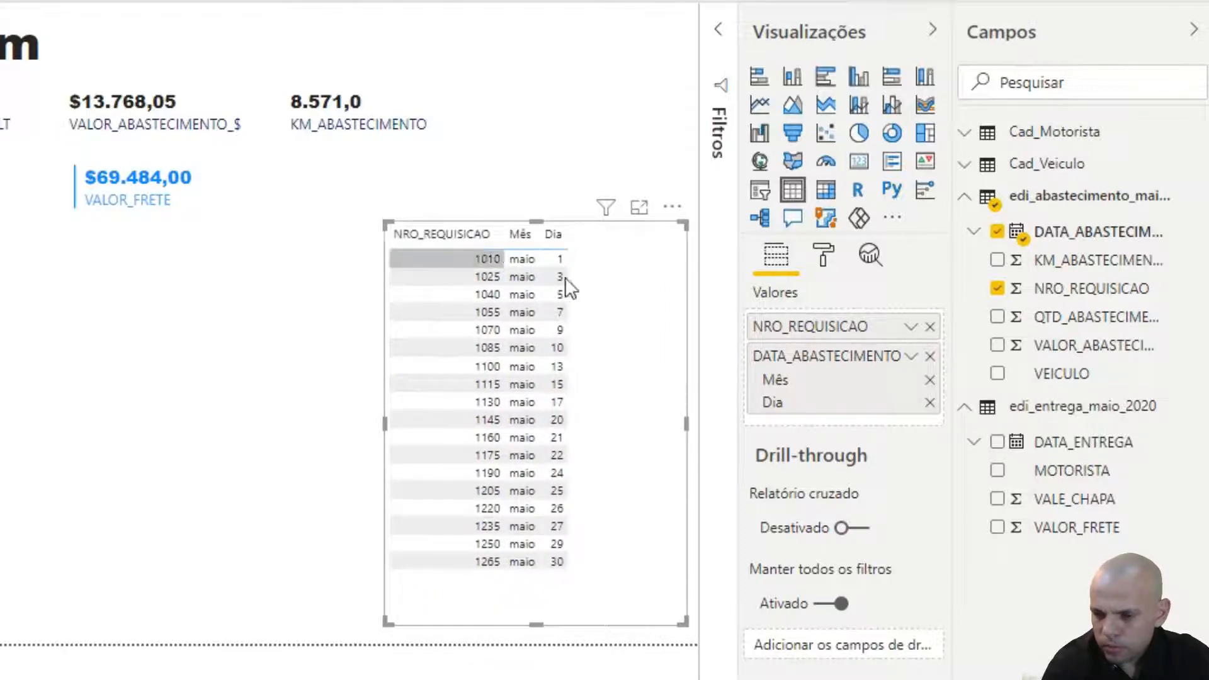
{"action": "left_click_drag", "start_coordinate": [853, 327], "coordinate": [864, 423]}
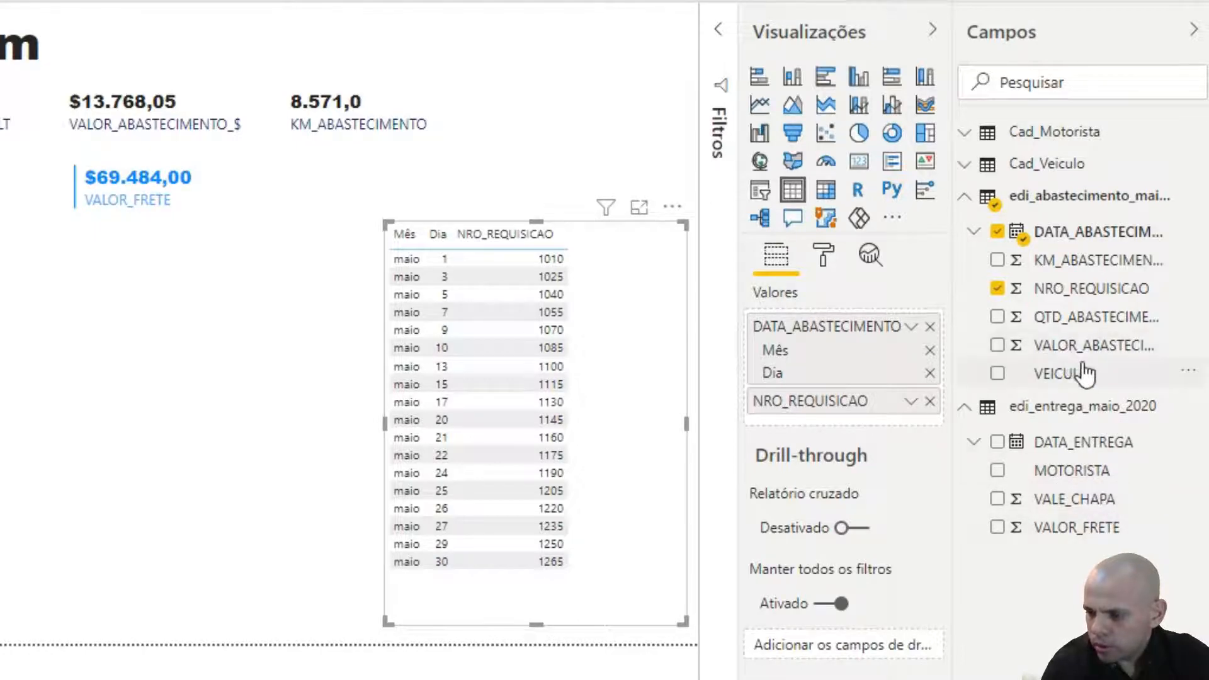
- Add VALOR_ABASTECIMENTO_$ to the table and widen the visual to fit all its columns
{"action": "left_click_drag", "start_coordinate": [1088, 354], "coordinate": [664, 270]}
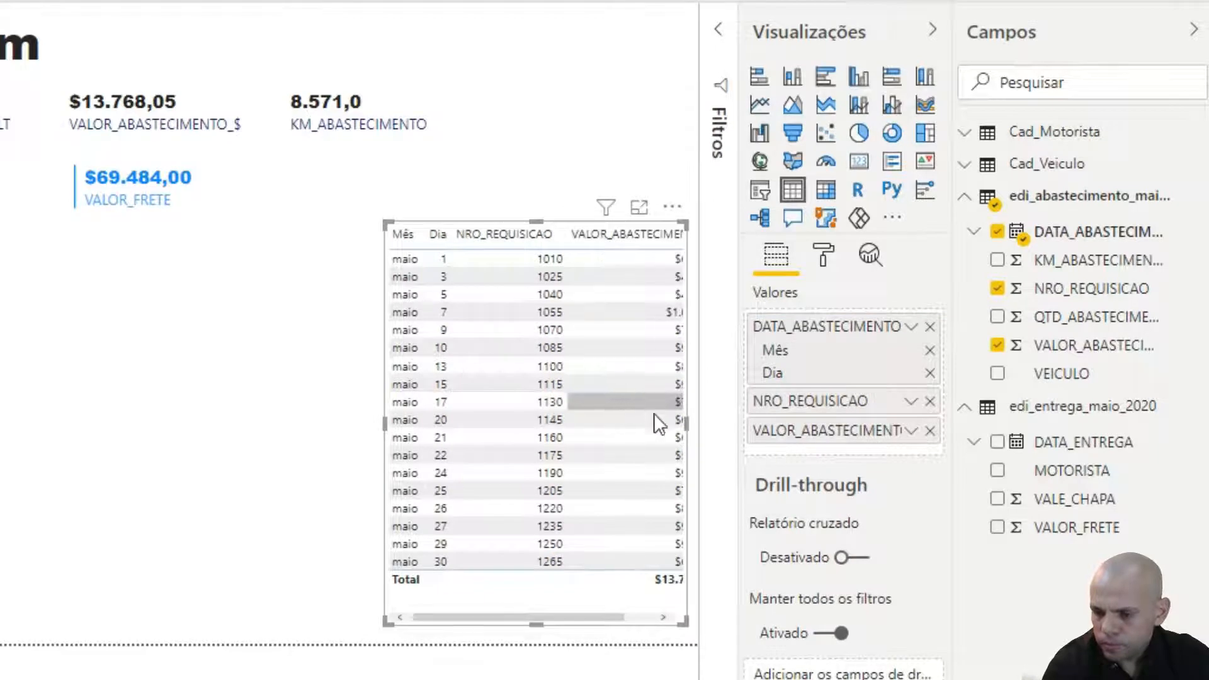
{"action": "left_click_drag", "start_coordinate": [563, 618], "coordinate": [508, 631]}
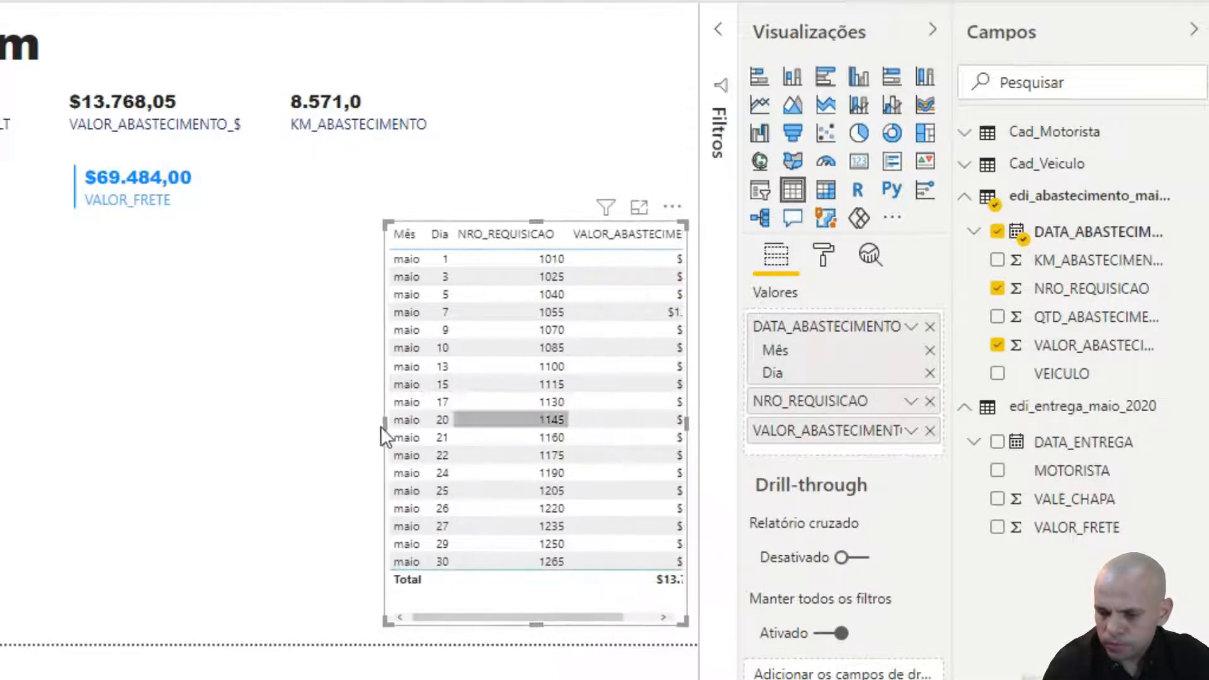
{"action": "left_click_drag", "start_coordinate": [385, 423], "coordinate": [334, 432]}
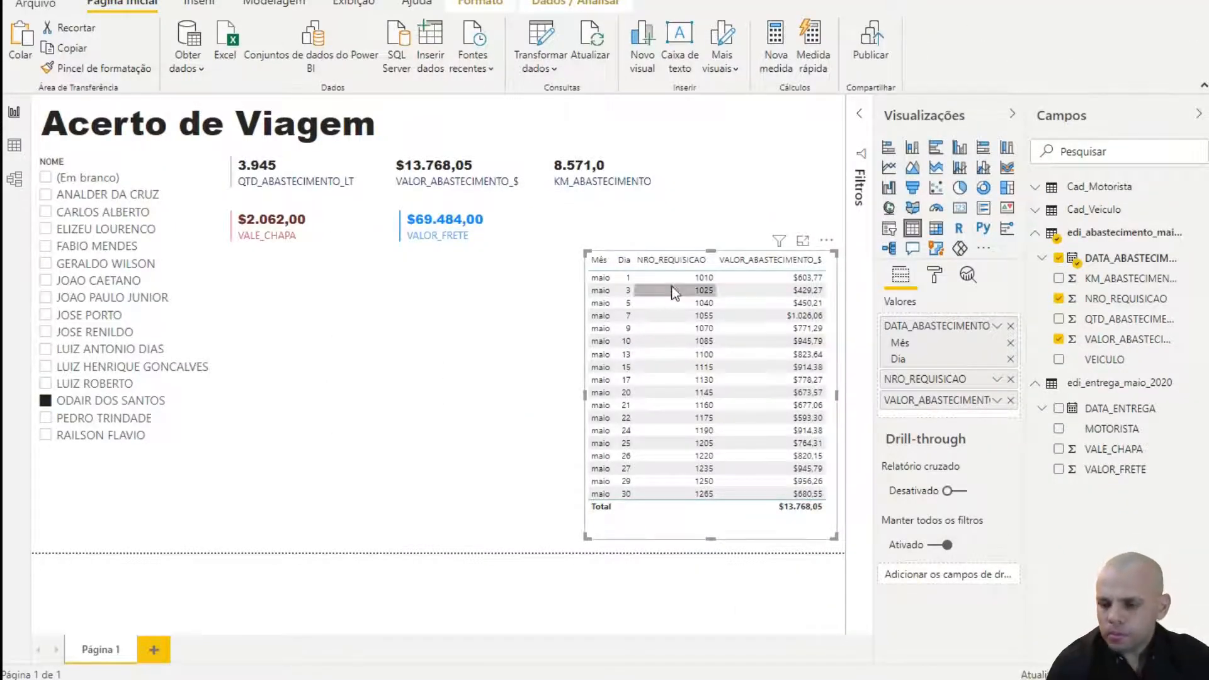
- Filter the fuel cards by the table's 20 May requisition row to check its KM_ABASTECIMENTO, and clear the row selection
{"action": "left_click", "coordinate": [641, 316]}
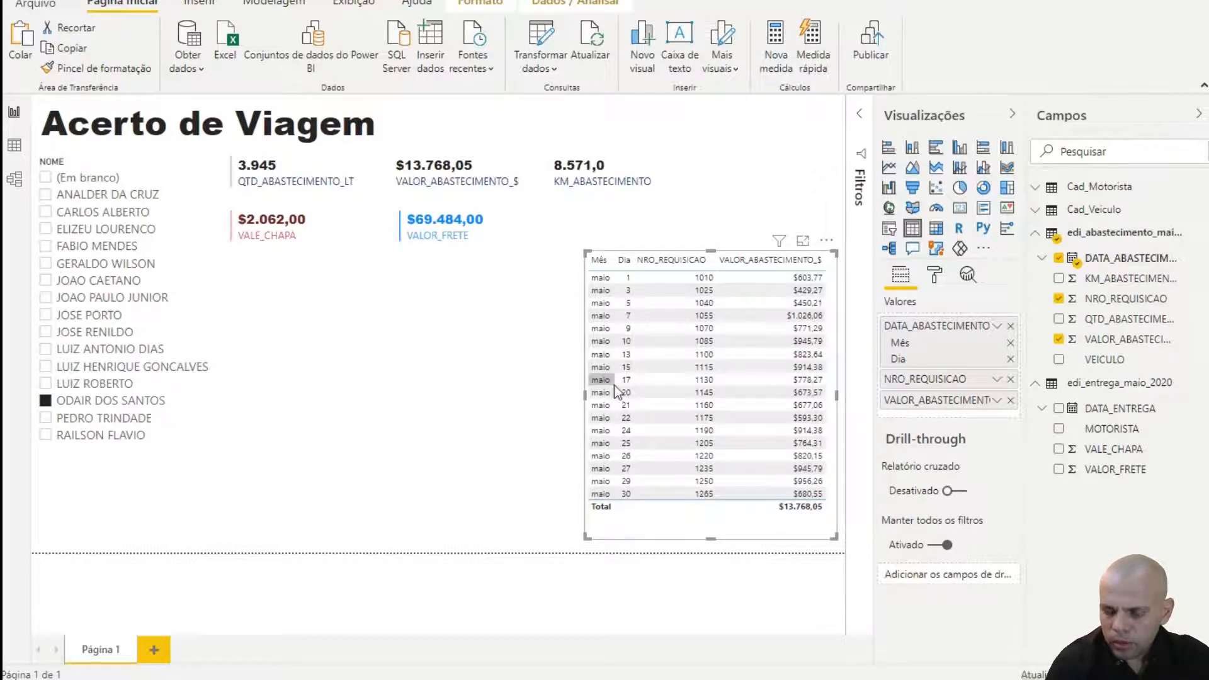
{"action": "left_click", "coordinate": [607, 395]}
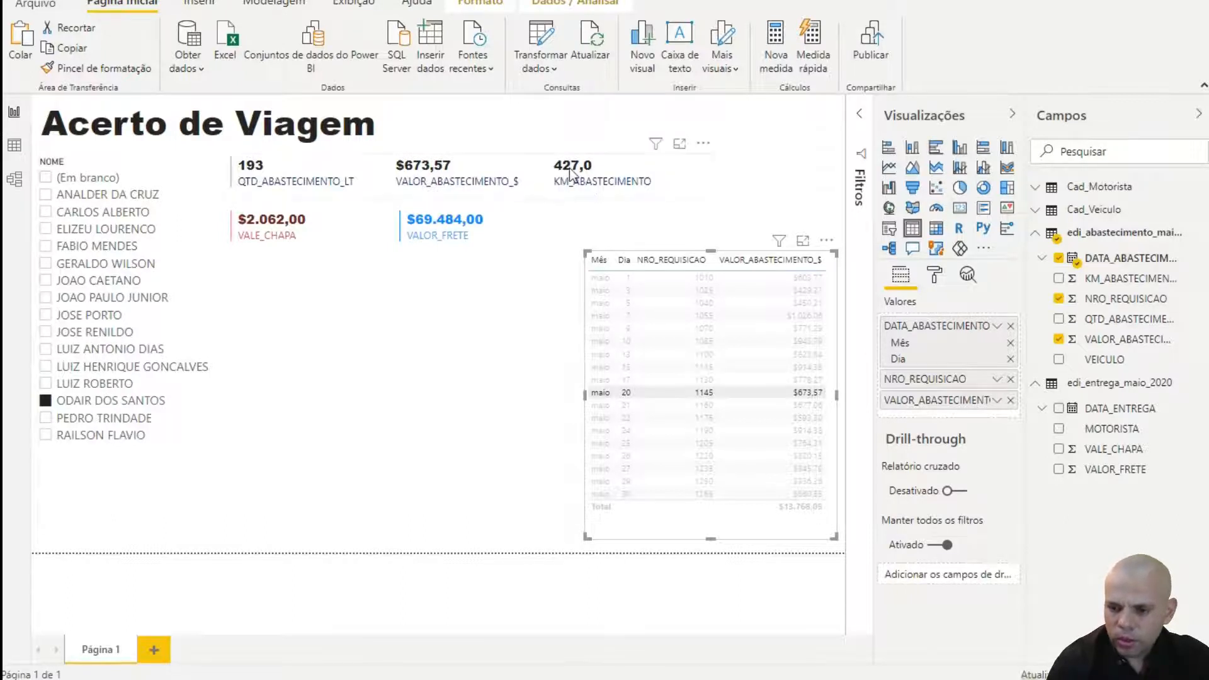
{"action": "mouse_move", "coordinate": [565, 179]}
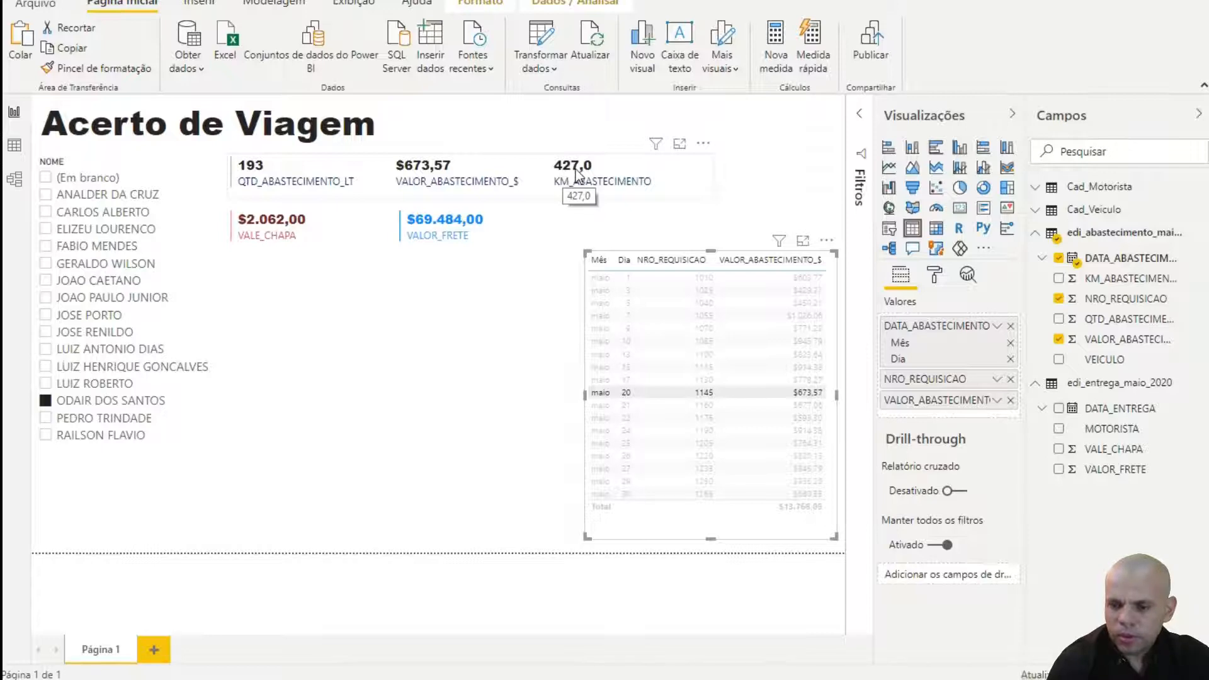
{"action": "left_click", "coordinate": [542, 202]}
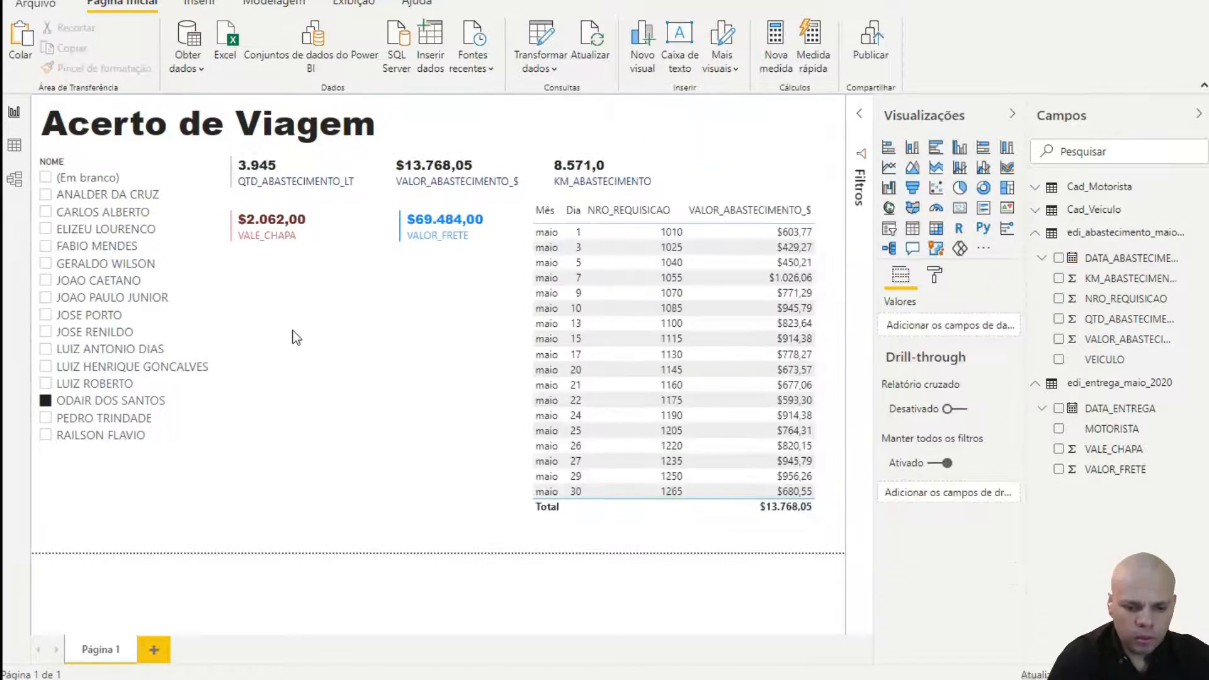
- Filter the report by each of the two drivers listed directly above the currently selected one, one at a time
{"action": "left_click", "coordinate": [44, 384]}
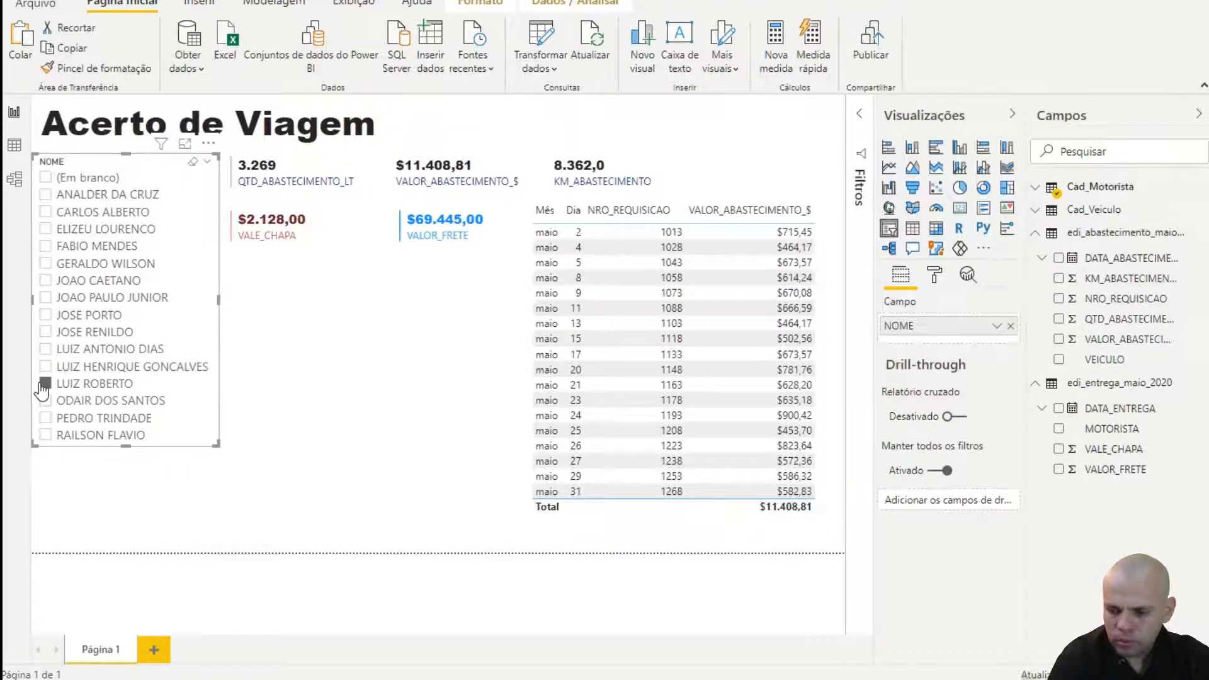
{"action": "left_click", "coordinate": [45, 367]}
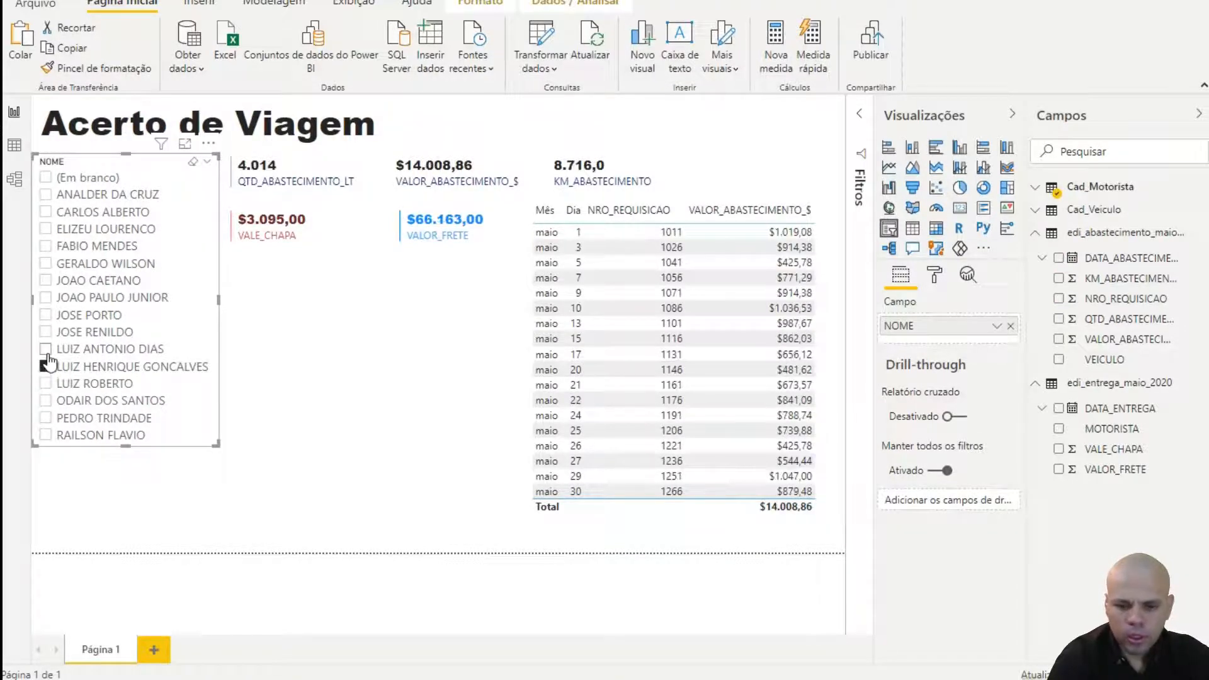
- Filter the report by each of the three drivers listed directly above the currently selected one, one at a time
{"action": "left_click", "coordinate": [45, 349]}
{"action": "left_click", "coordinate": [46, 332]}
{"action": "left_click", "coordinate": [46, 314]}
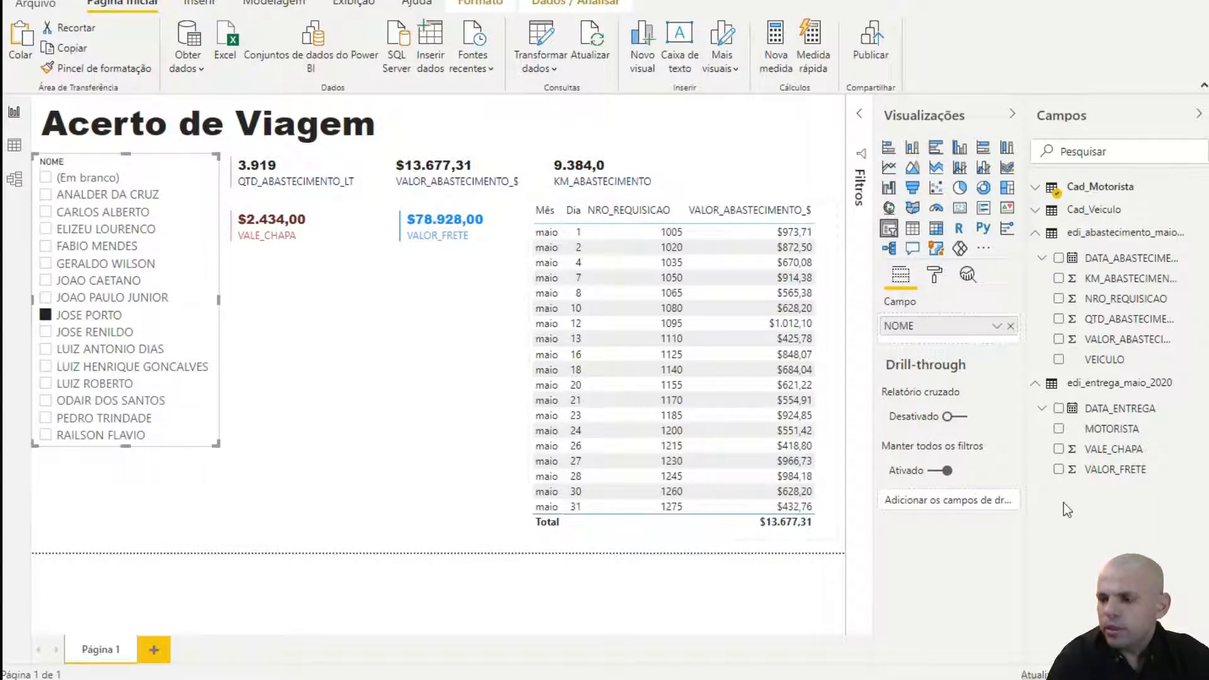
- Collapse the edi_abastecimento_maio_2020 and edi_entrega_maio_2020 tables in the field list
{"action": "left_click", "coordinate": [1042, 258]}
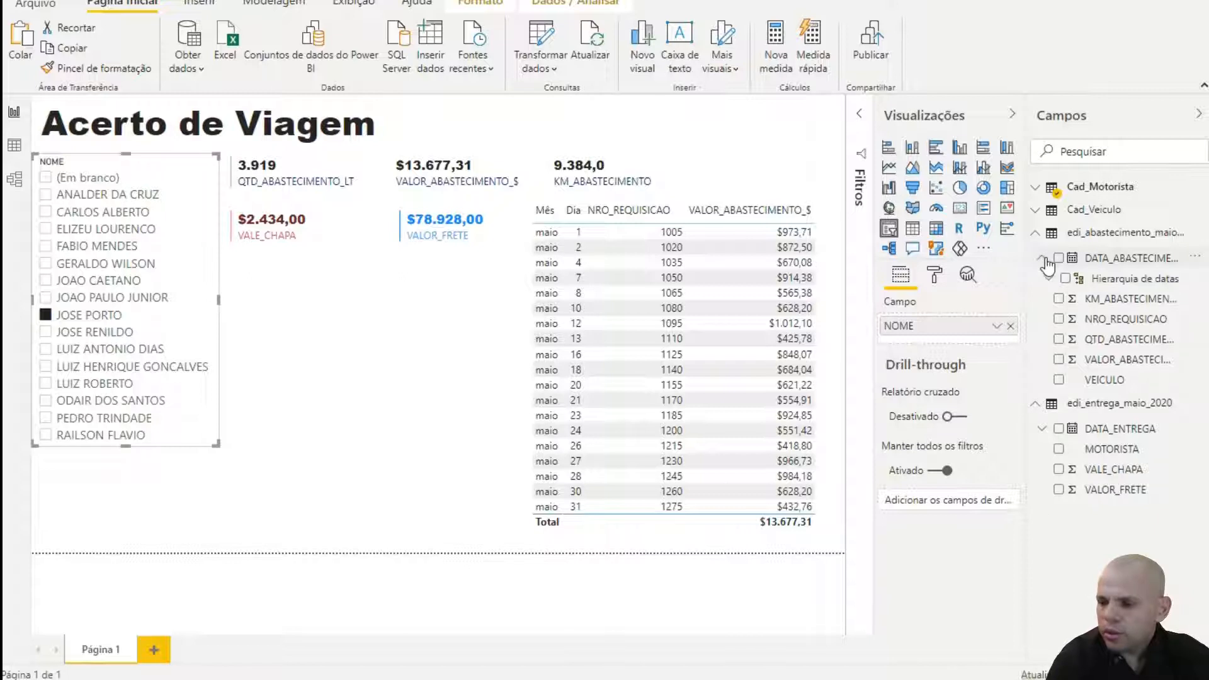
{"action": "left_click", "coordinate": [1042, 258]}
{"action": "left_click", "coordinate": [1035, 233]}
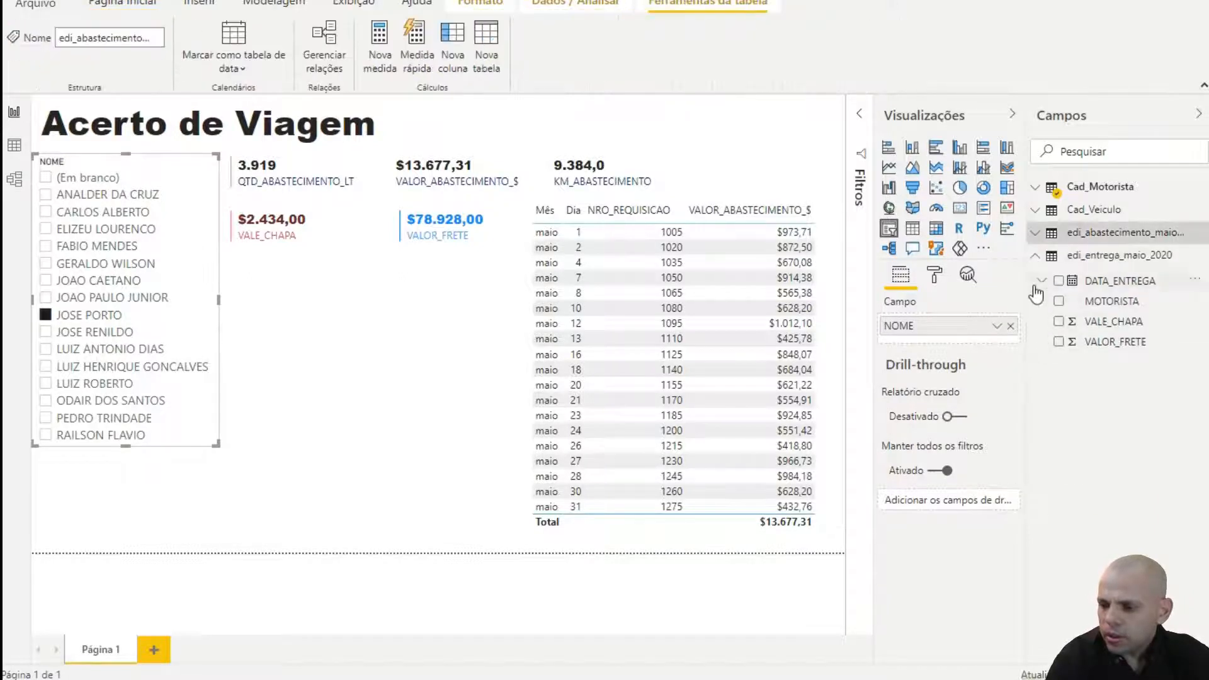
{"action": "left_click", "coordinate": [1034, 255]}
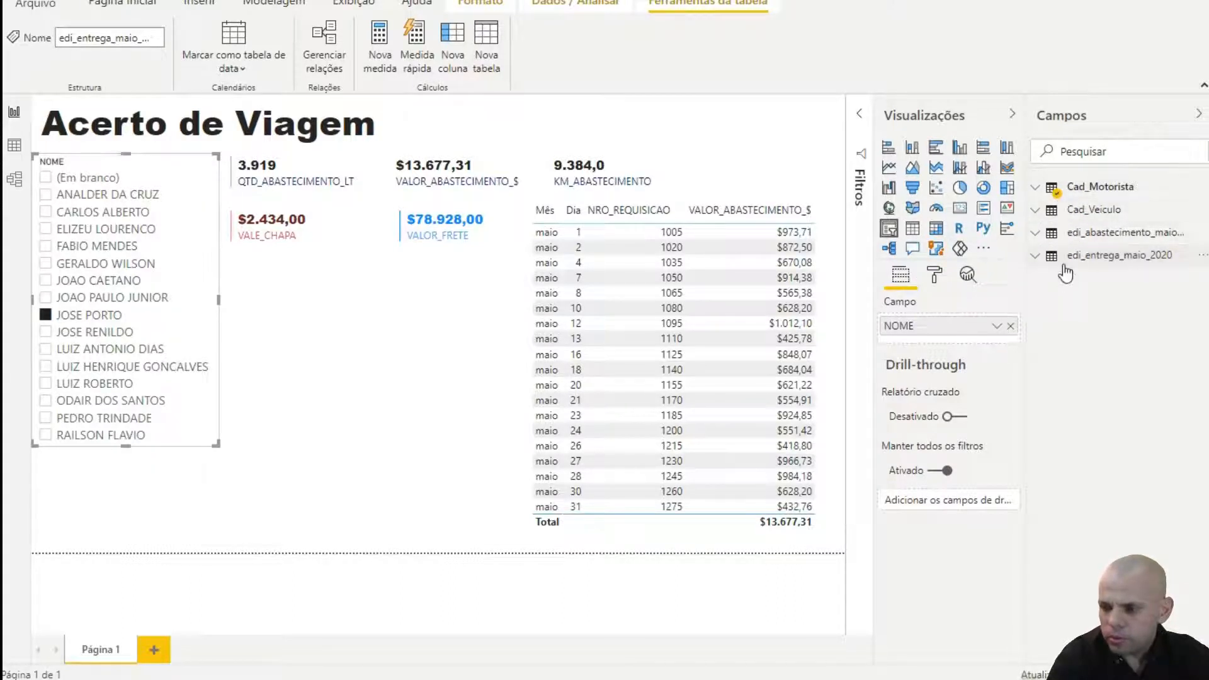
{"action": "left_click", "coordinate": [1036, 264]}
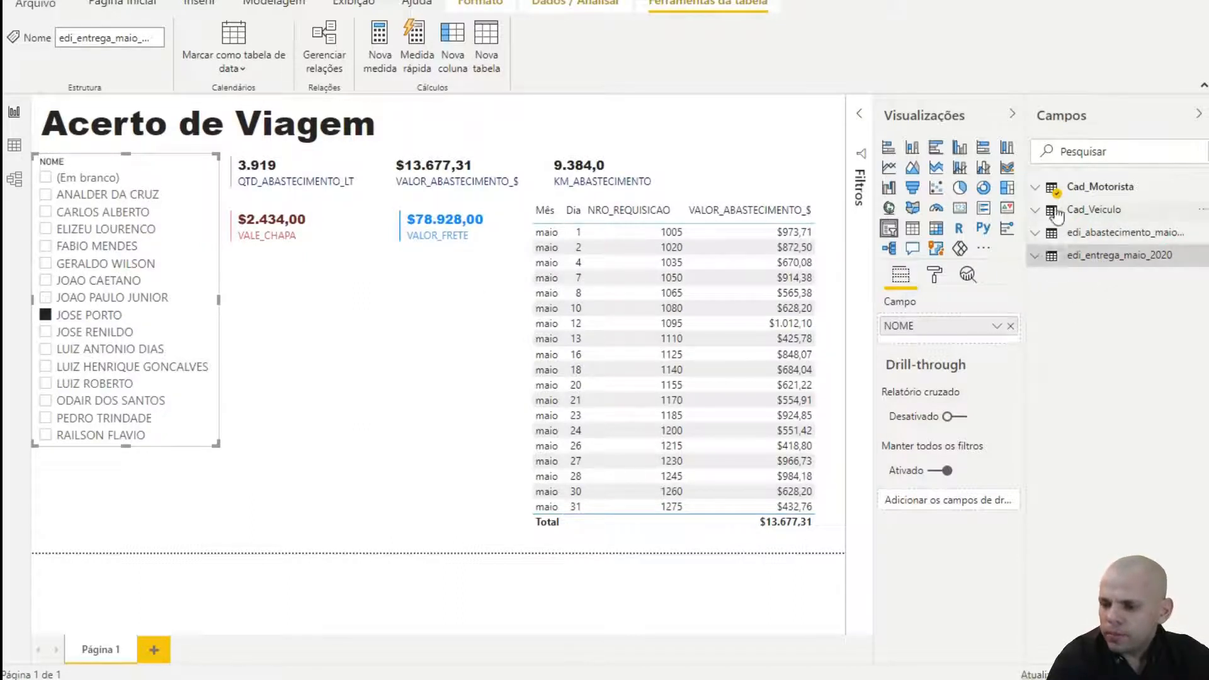
{"action": "left_click", "coordinate": [1036, 252]}
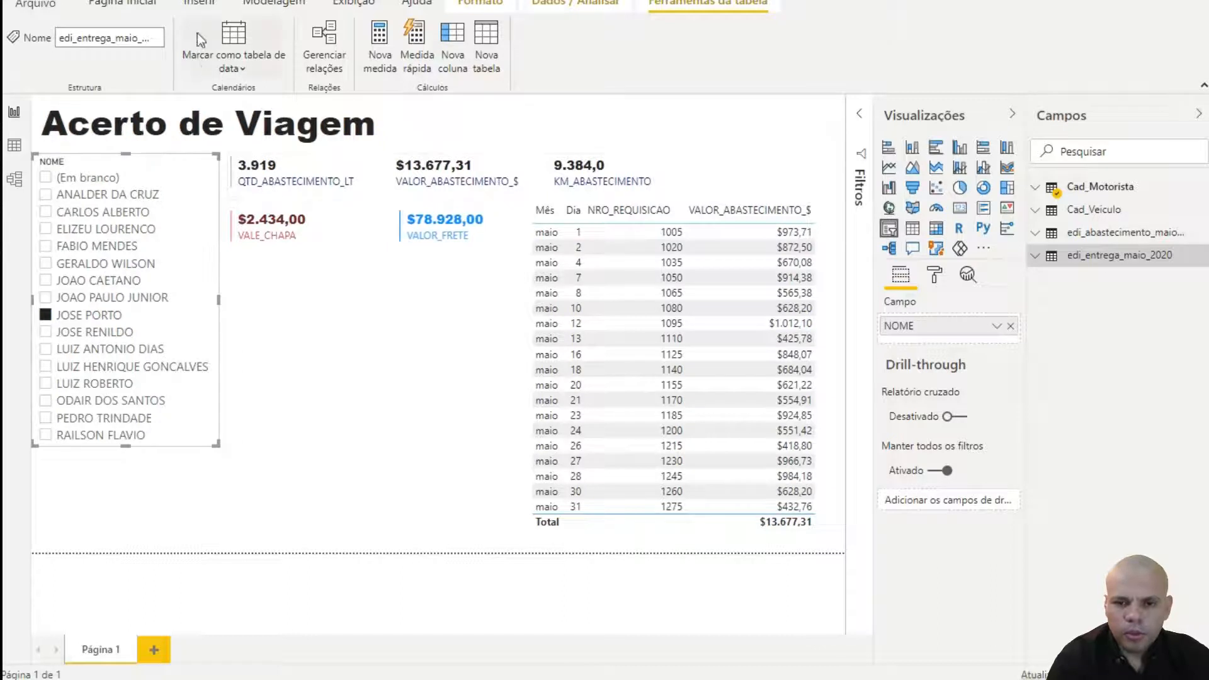
- Add a new calculated table to the model, leaving its formula empty
{"action": "left_click", "coordinate": [265, 6]}
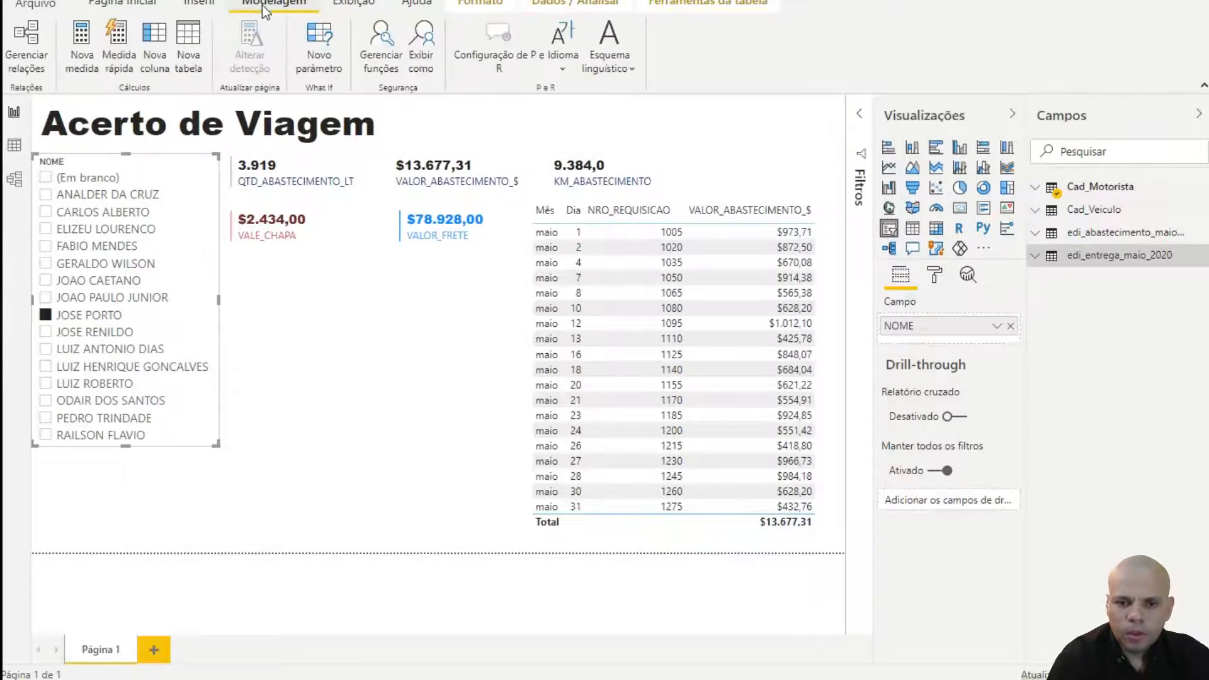
{"action": "left_click", "coordinate": [190, 57]}
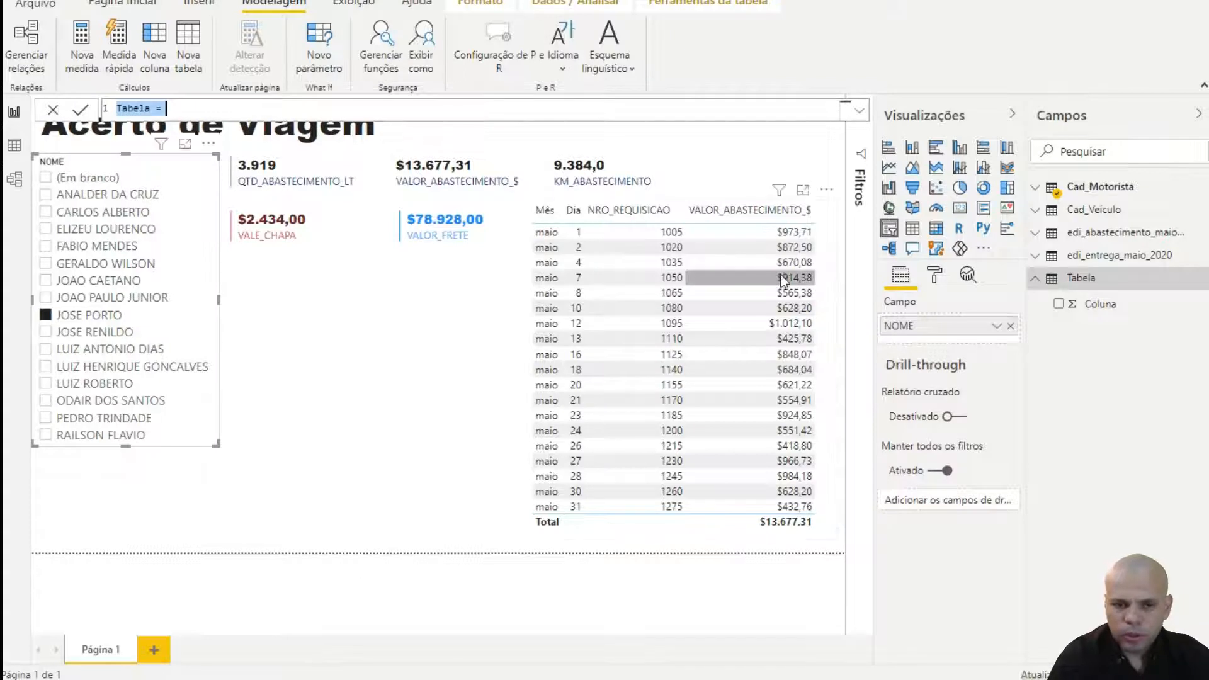
{"action": "left_click", "coordinate": [560, 112]}
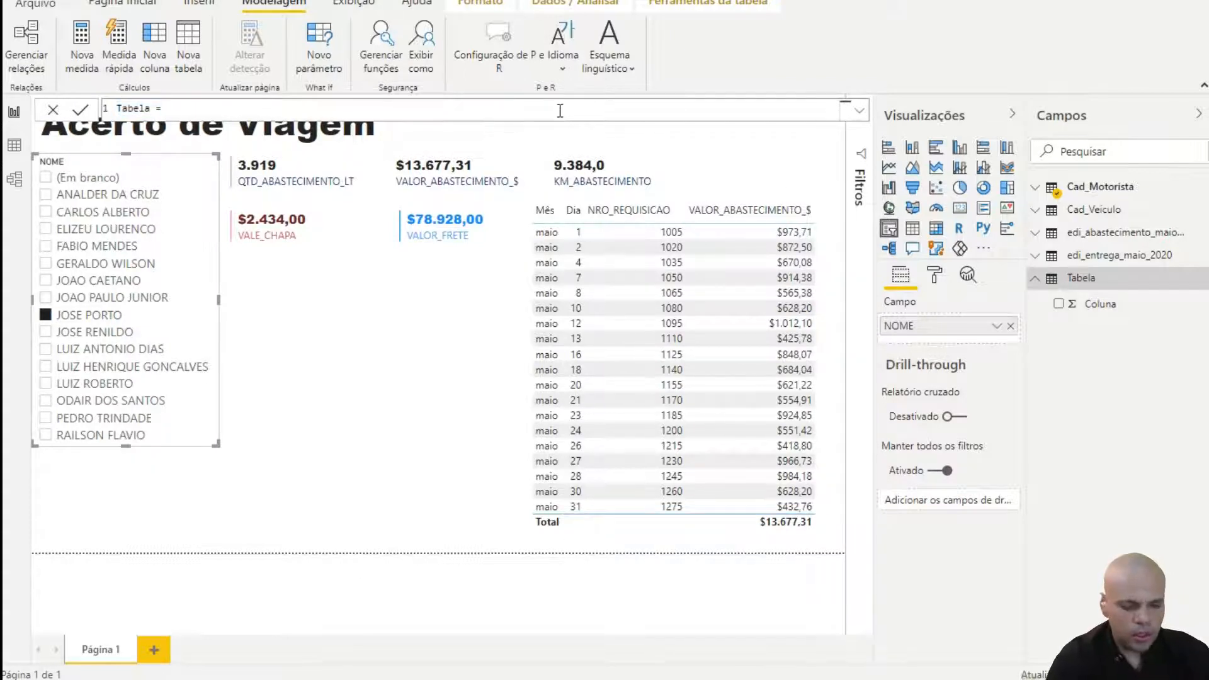
{"action": "key", "text": "Escape"}
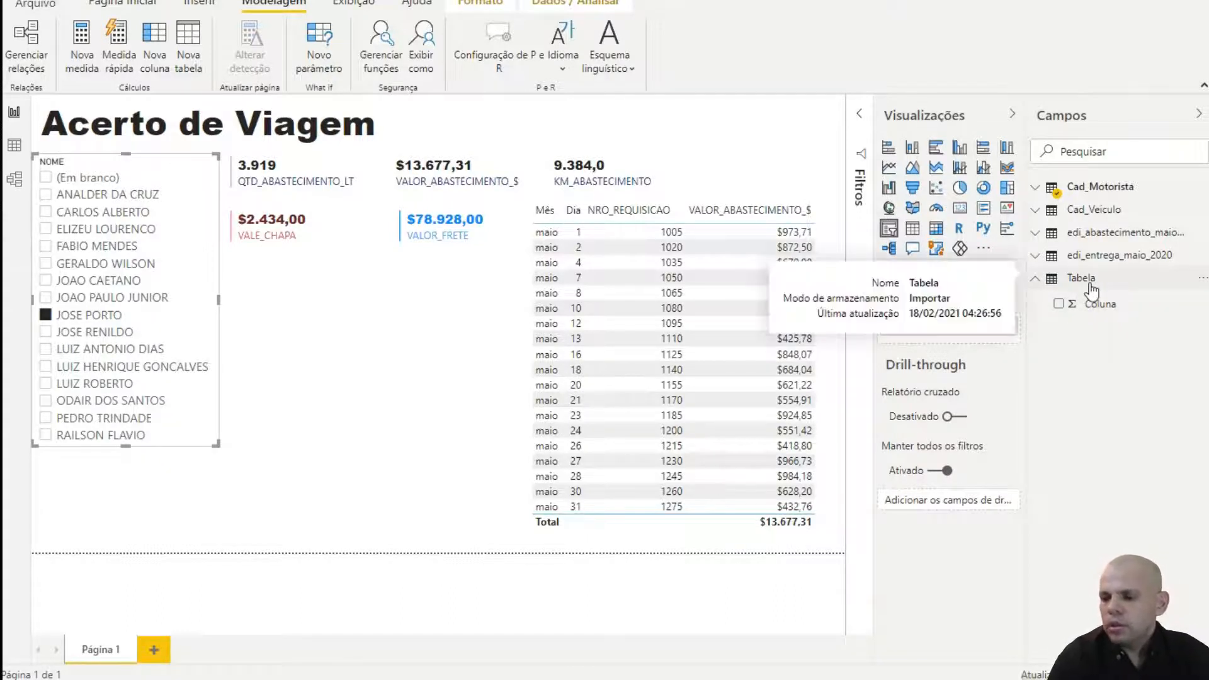
{"action": "right_click", "coordinate": [1091, 290]}
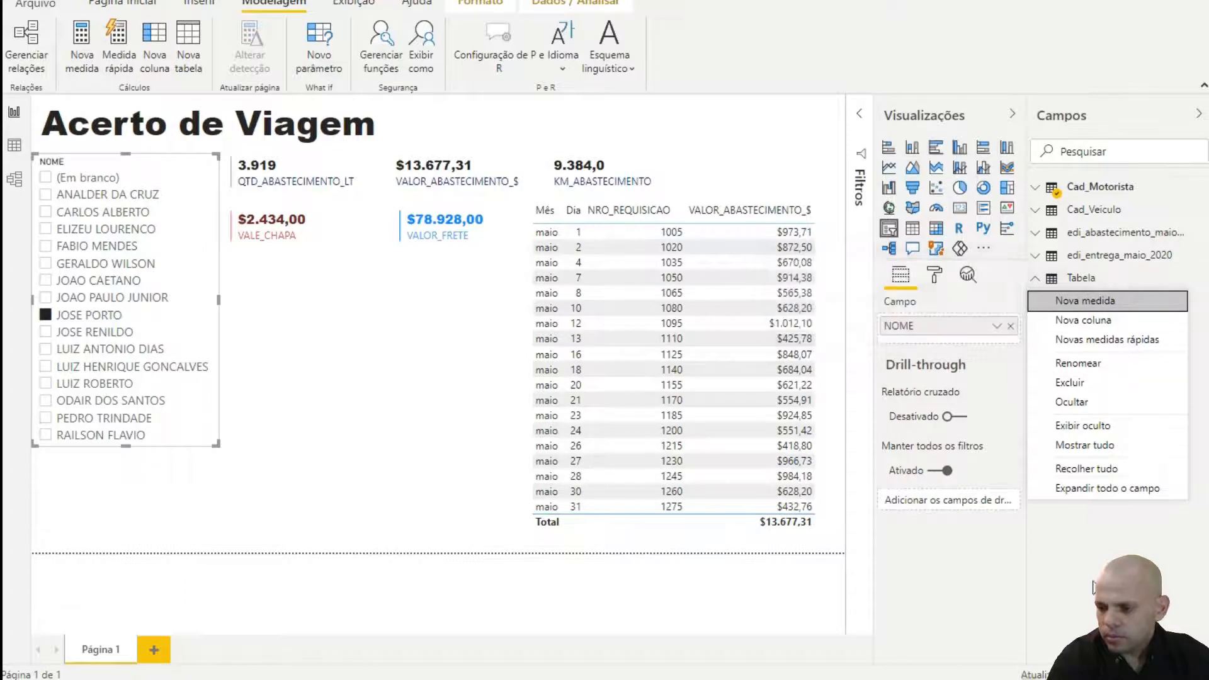
{"action": "key", "text": "Escape"}
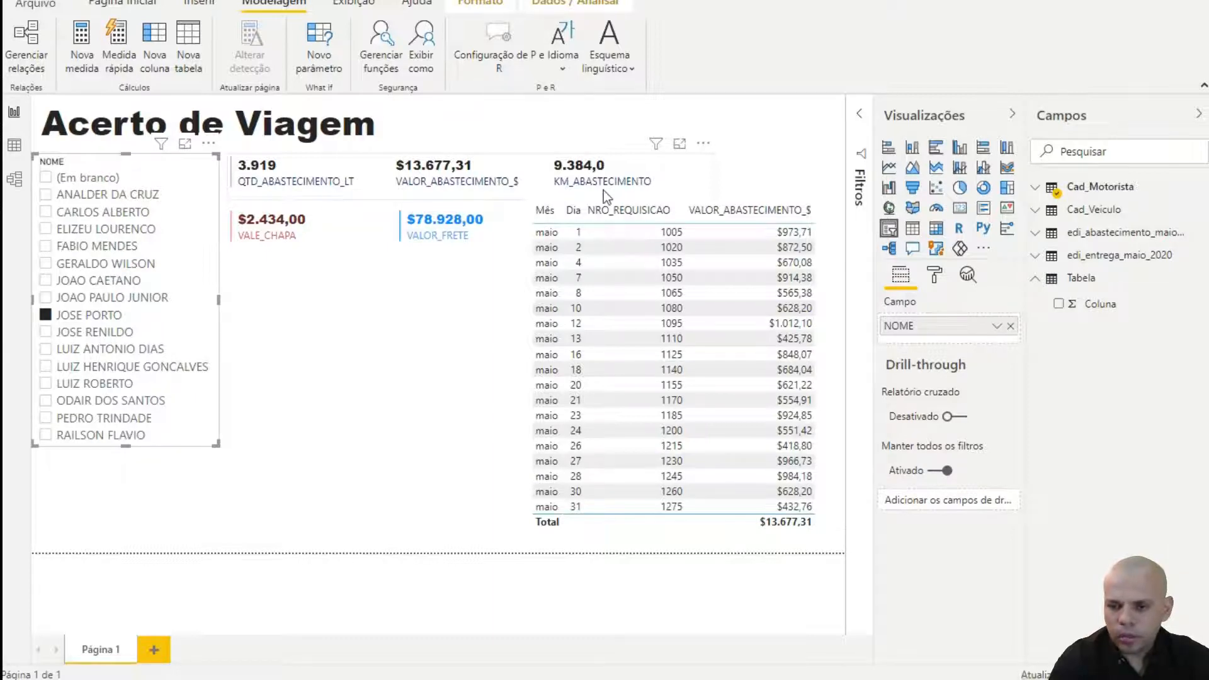
- Switch to the VEICULOS workbook in Excel, examine the MÉDIA_ESTIM values of the first vehicles, and return to Power BI
{"action": "mouse_move", "coordinate": [513, 679]}
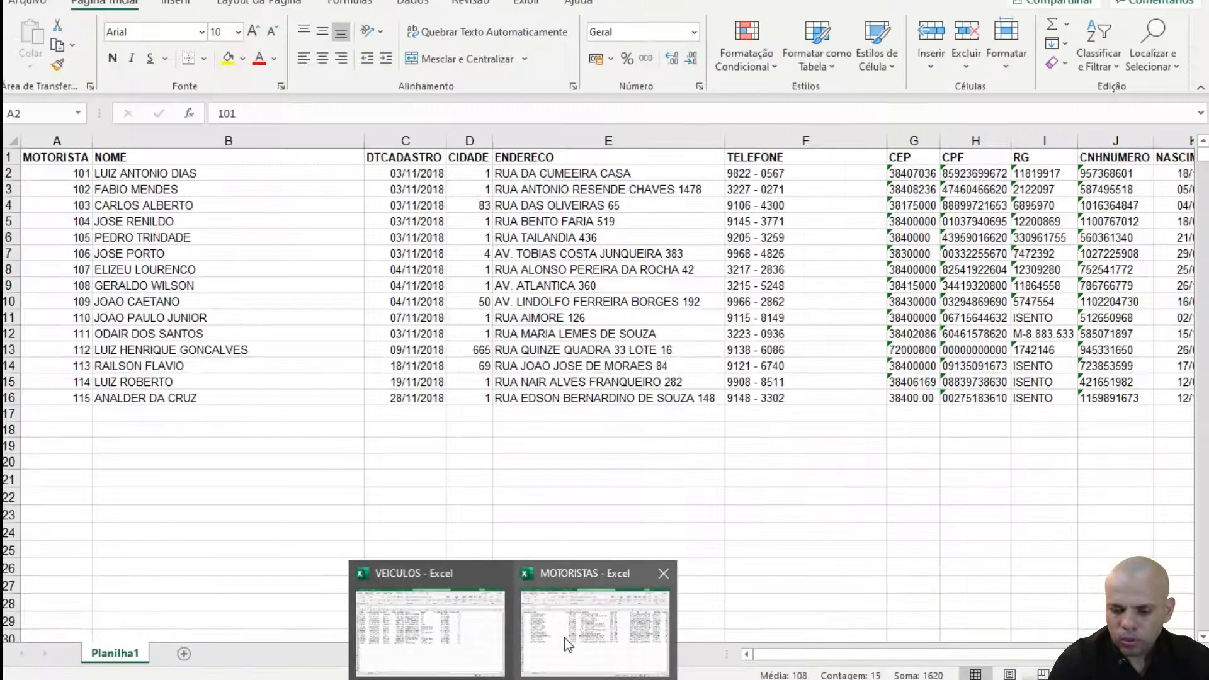
{"action": "left_click", "coordinate": [482, 641]}
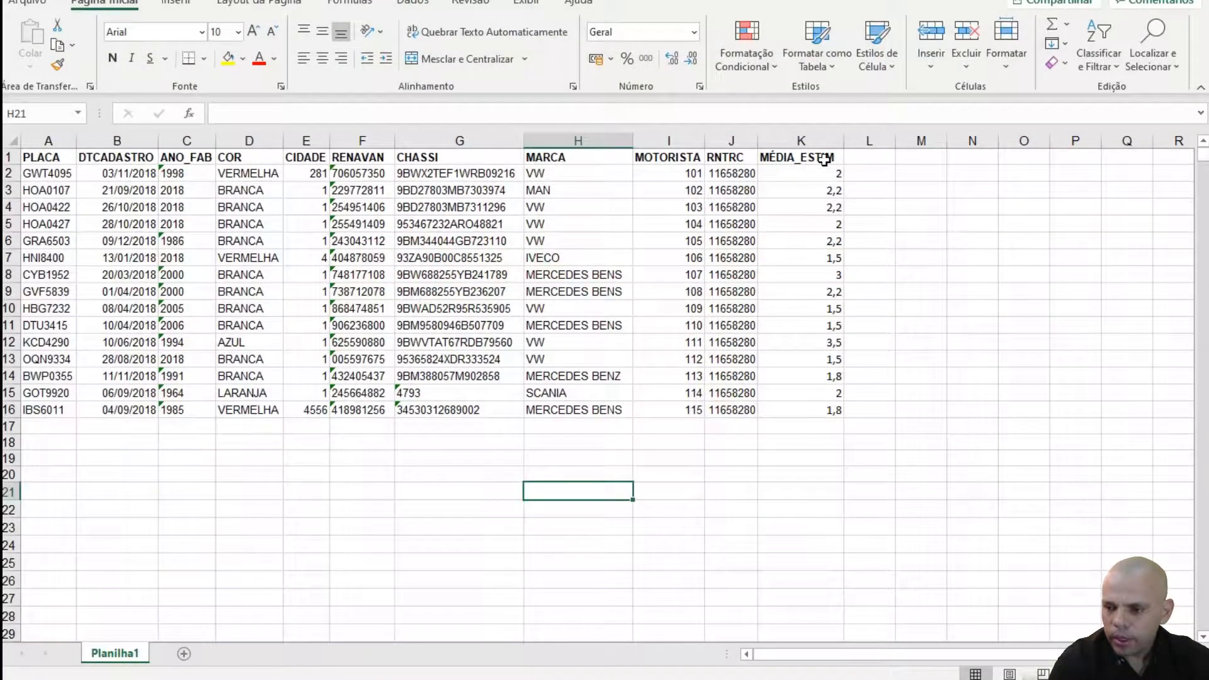
{"action": "left_click", "coordinate": [822, 178]}
{"action": "left_click", "coordinate": [820, 206]}
{"action": "left_click", "coordinate": [818, 224]}
{"action": "left_click", "coordinate": [817, 257]}
{"action": "left_click", "coordinate": [809, 289]}
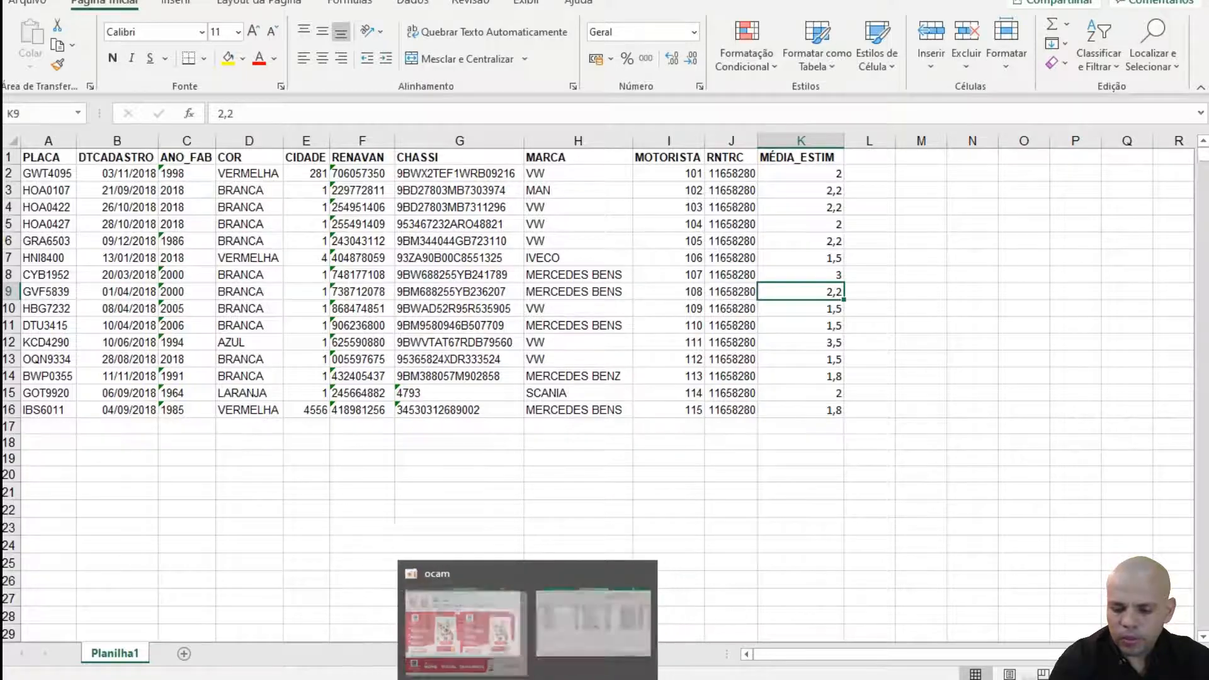
{"action": "left_click", "coordinate": [528, 655]}
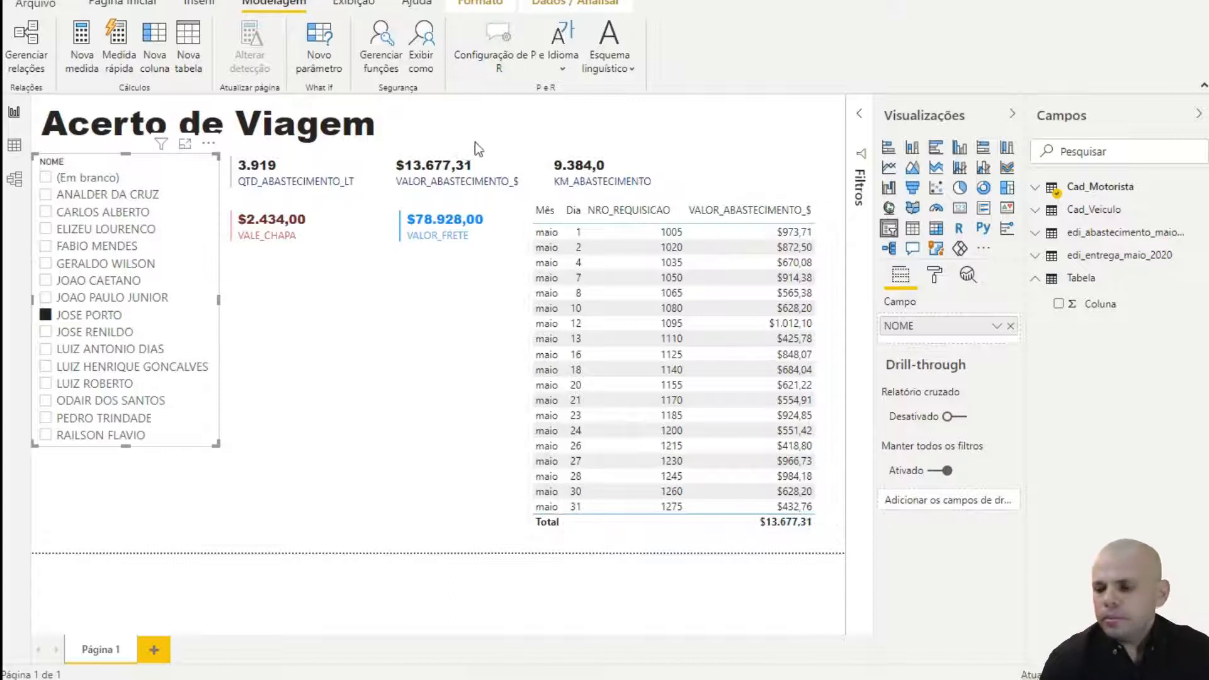
- Create a new measure in the Tabela table and name it MEDIA_KM/L in its formula
{"action": "right_click", "coordinate": [1082, 280]}
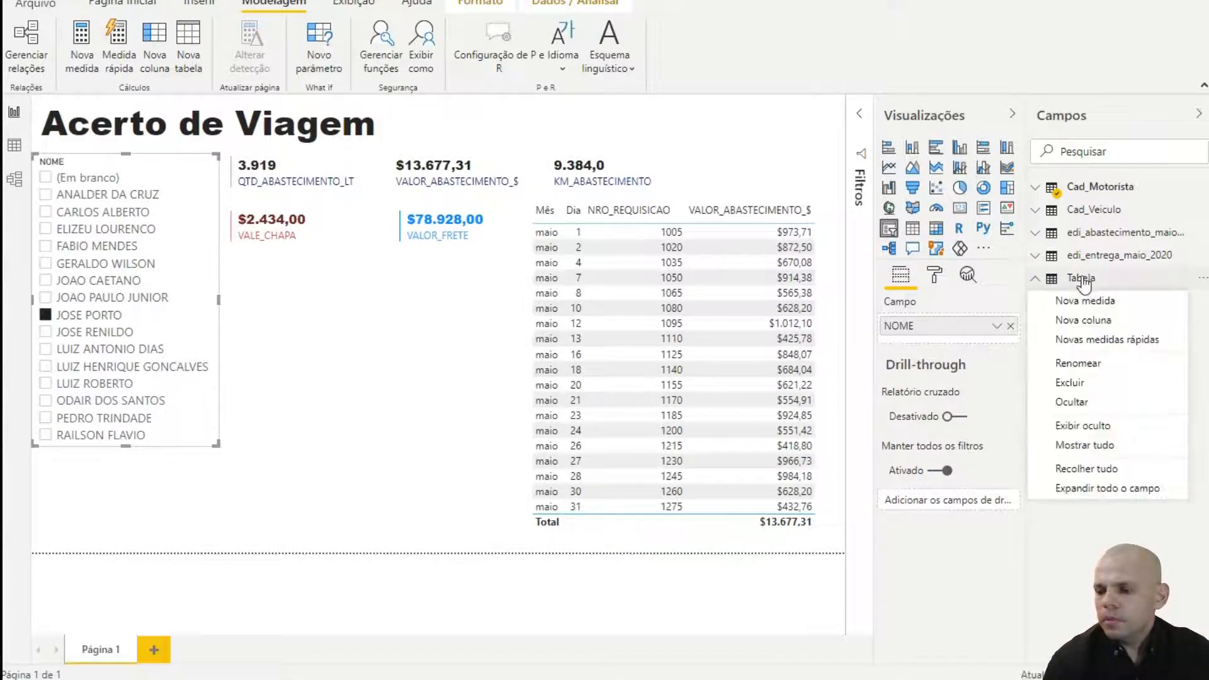
{"action": "left_click", "coordinate": [1070, 318]}
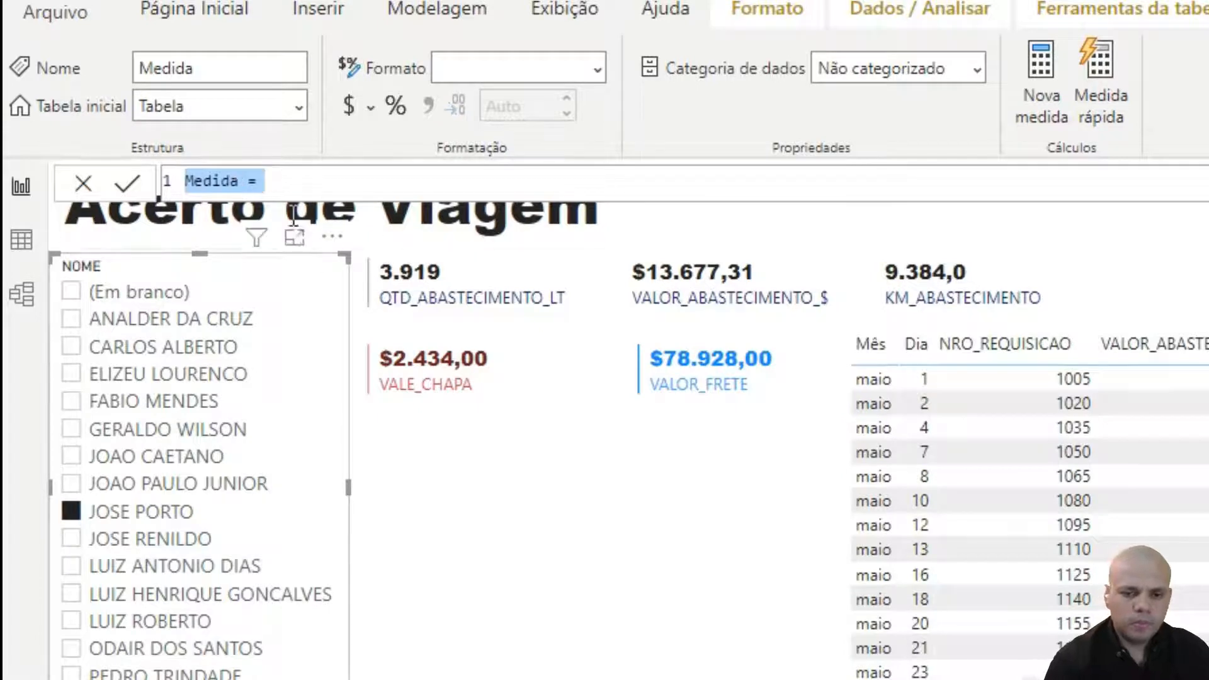
{"action": "left_click", "coordinate": [245, 181]}
{"action": "key", "text": "BackSpace"}
{"action": "key", "text": "BackSpace"}
{"action": "key", "text": "BackSpace"}
{"action": "key", "text": "BackSpace"}
{"action": "key", "text": "BackSpace"}
{"action": "key", "text": "BackSpace"}
{"action": "type", "text": "MEDIA"}
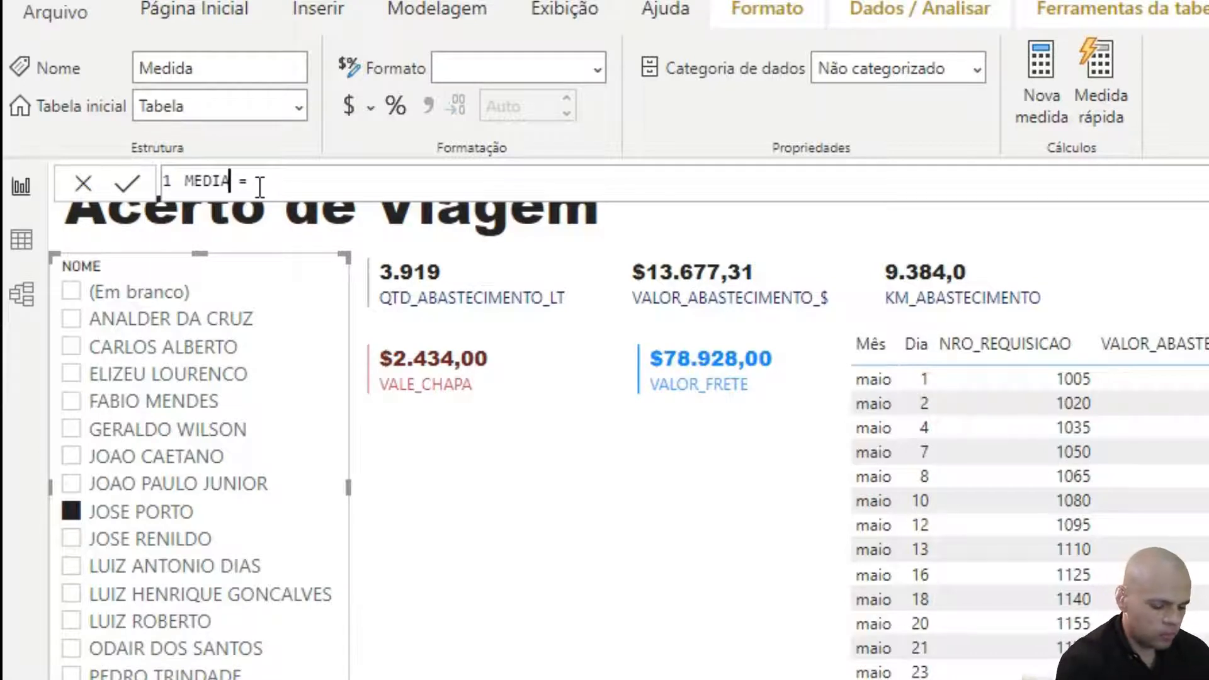
{"action": "type", "text": "_KM"}
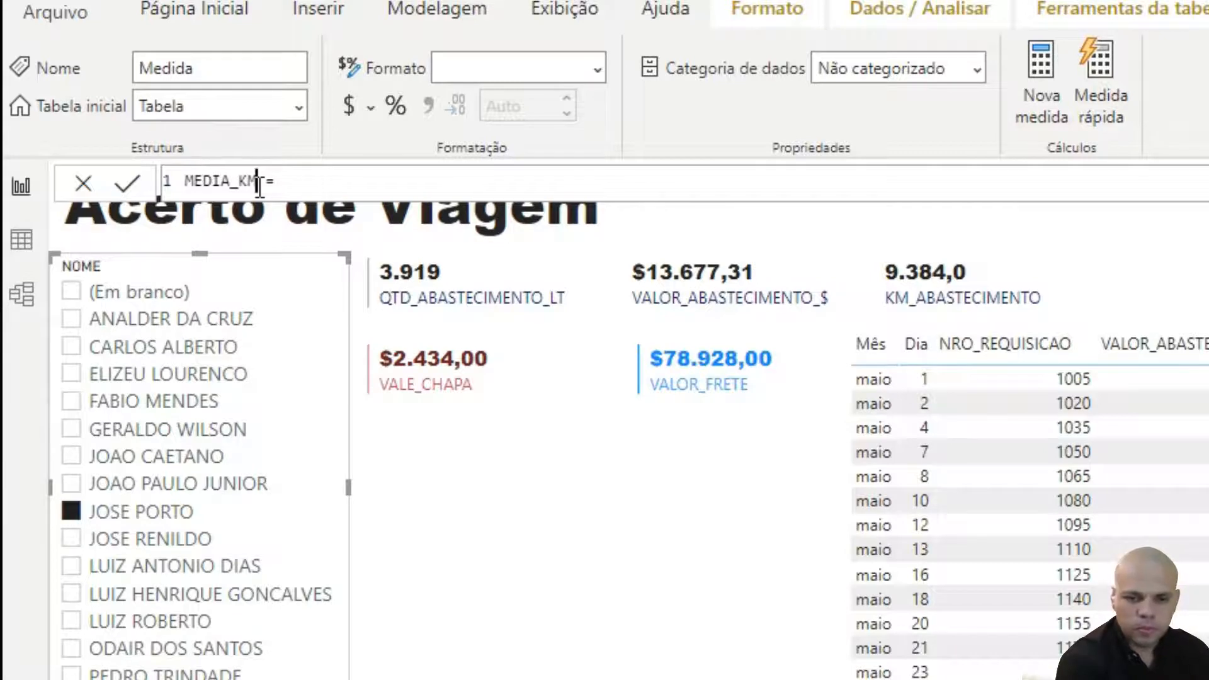
{"action": "type", "text": "/"}
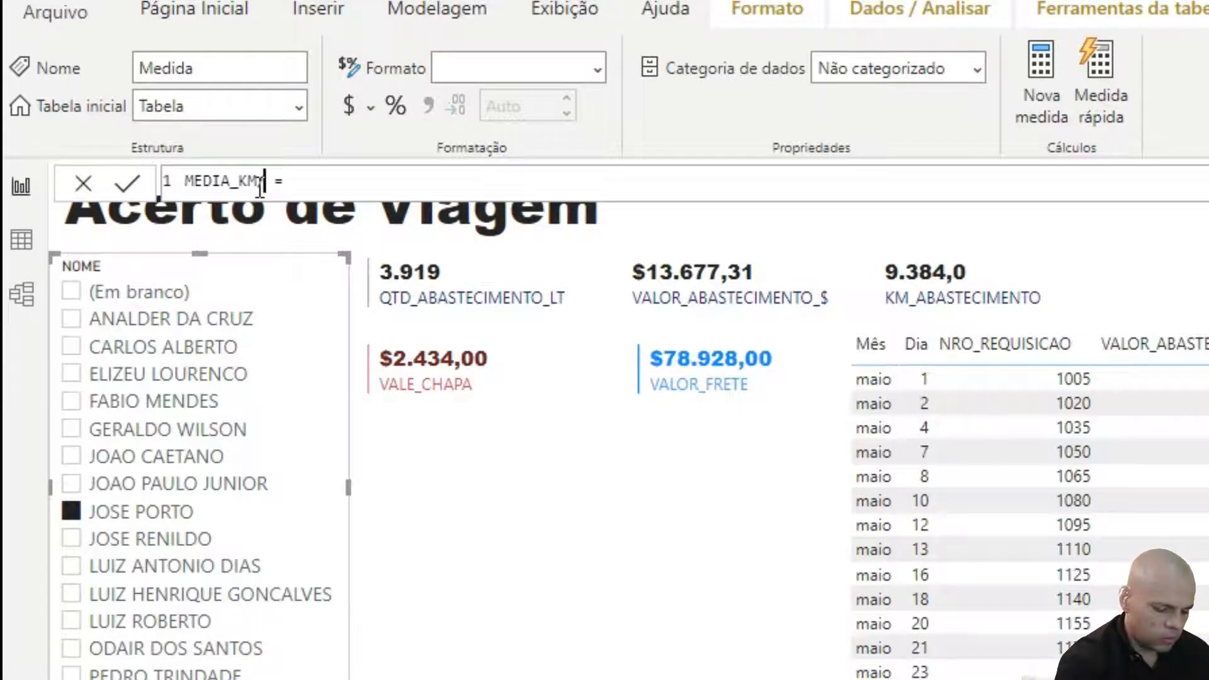
{"action": "type", "text": "L"}
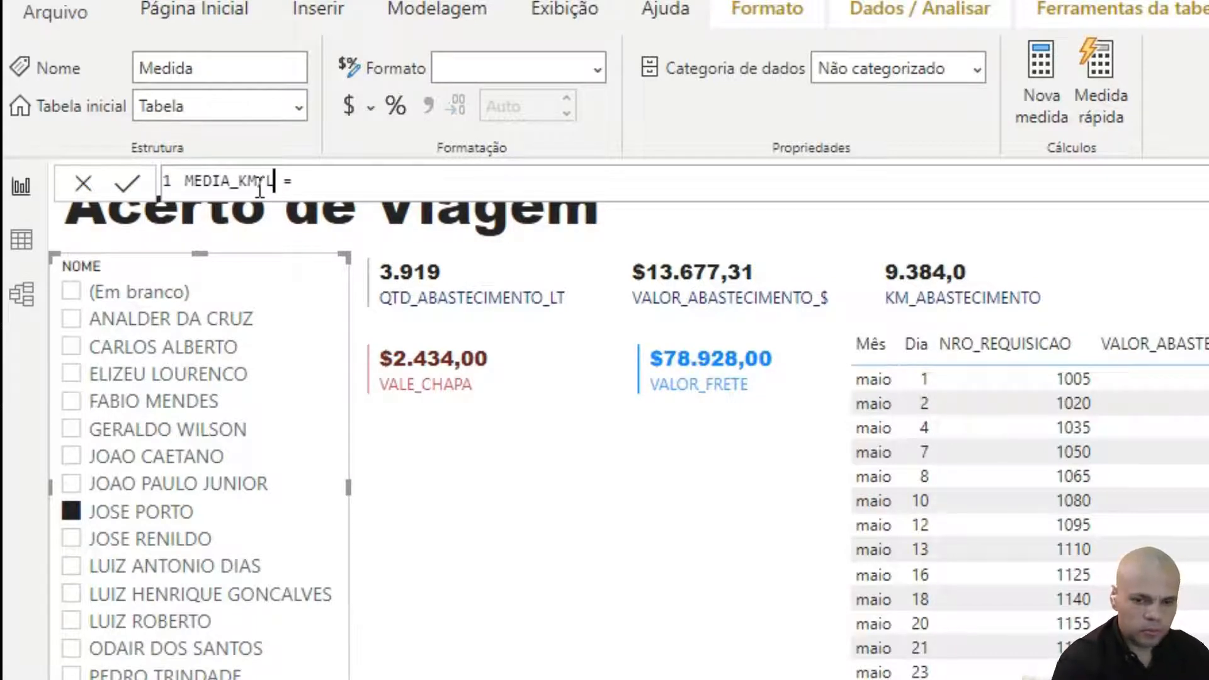
{"action": "key", "text": "Right"}
{"action": "key", "text": "Right"}
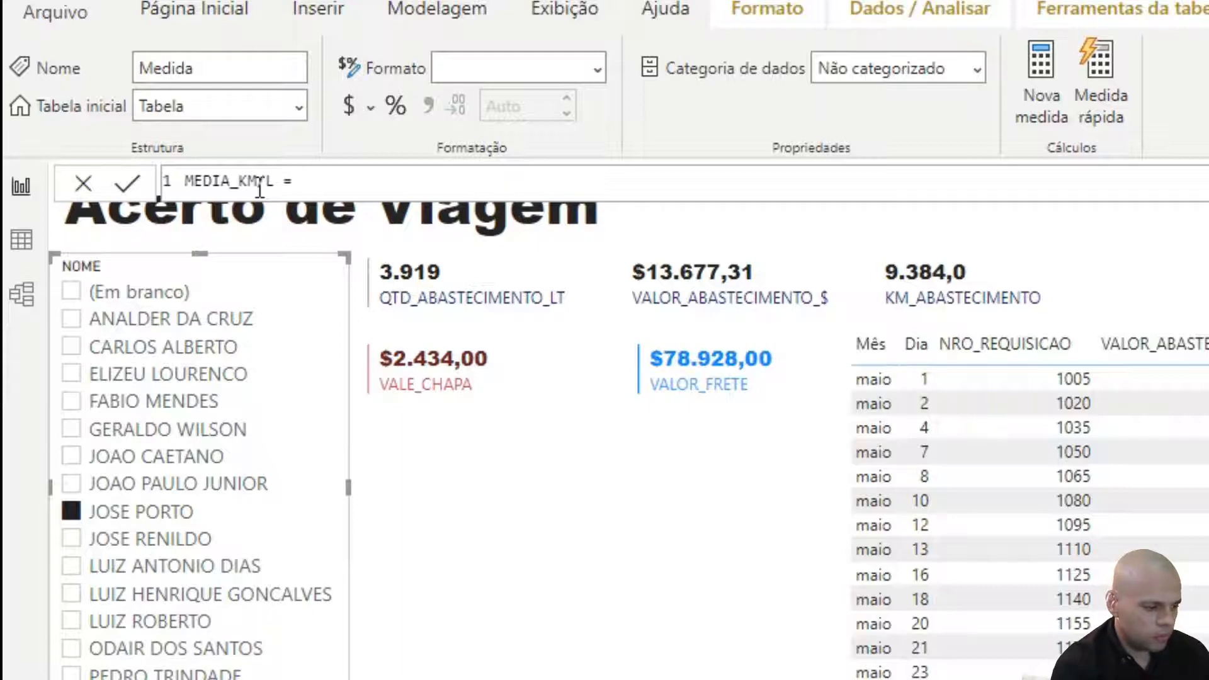
- Begin the MEDIA_KM/L expression with SUM(edi_abastecimento_maio_2020[KM_ABASTECIMENTO])
{"action": "type", "text": "SUM"}
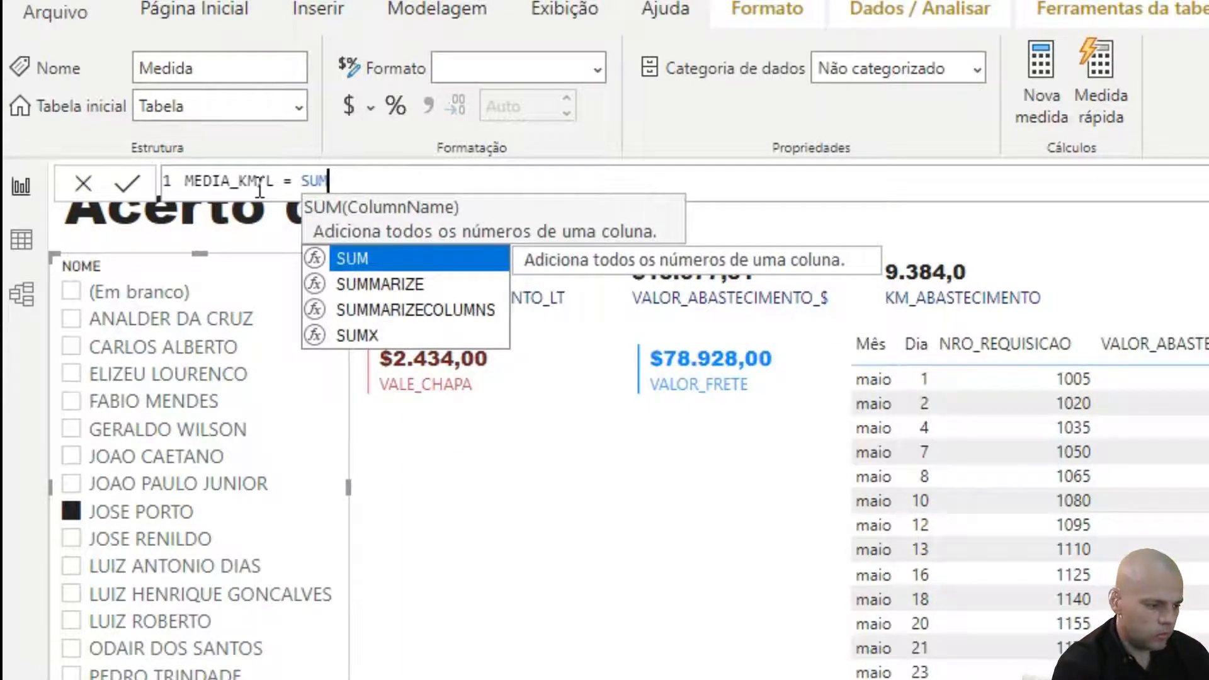
{"action": "type", "text": "("}
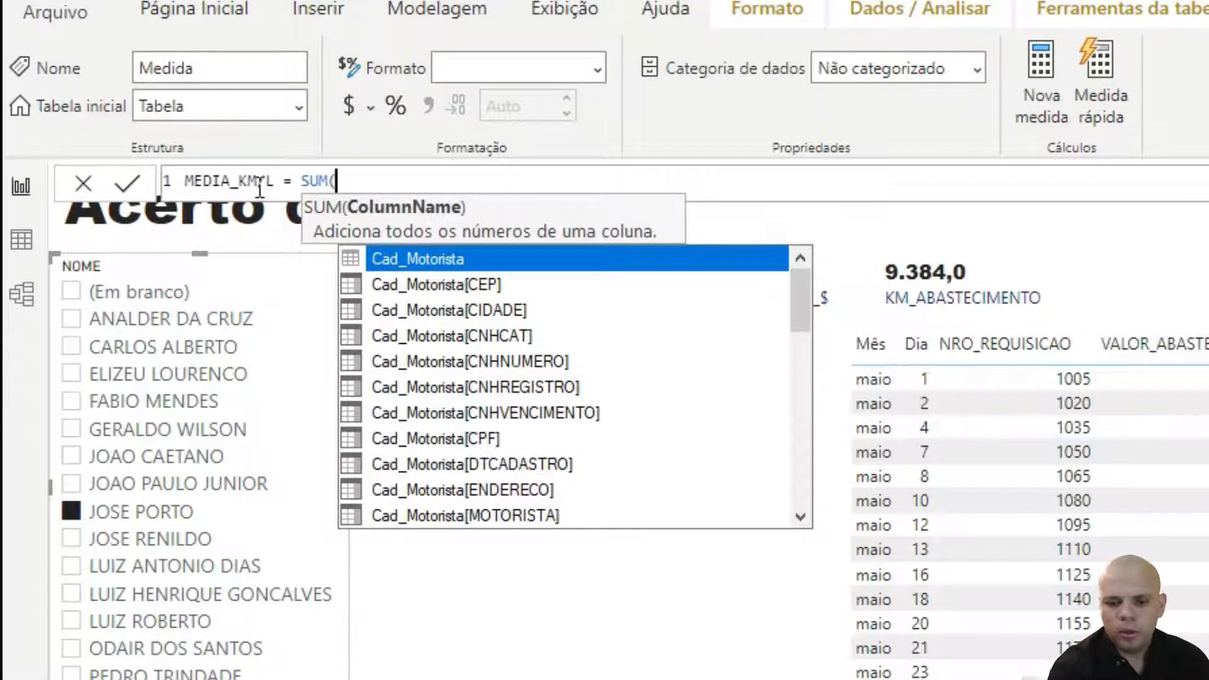
{"action": "key", "text": "Down"}
{"action": "key", "text": "Down"}
{"action": "key", "text": "Down"}
{"action": "key", "text": "Down"}
{"action": "key", "text": "Down"}
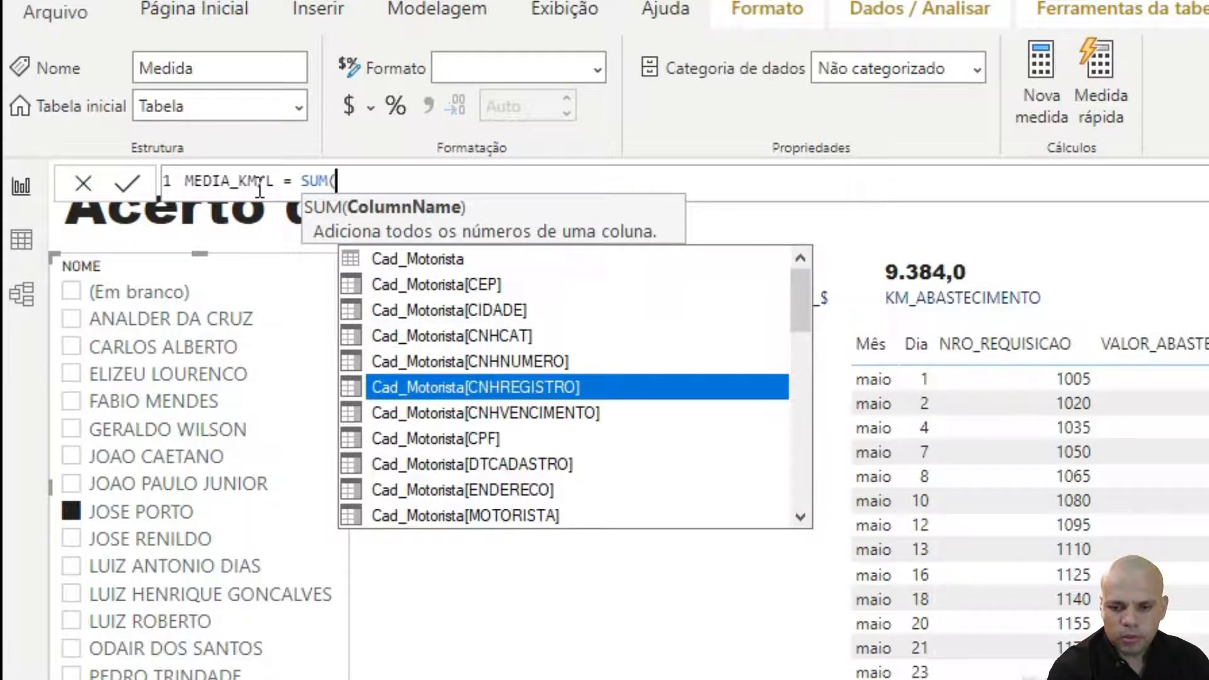
{"action": "key", "text": "Down"}
{"action": "key", "text": "Down"}
{"action": "key", "text": "Down"}
{"action": "key", "text": "Down"}
{"action": "key", "text": "Down"}
{"action": "key", "text": "Down"}
{"action": "key", "text": "Down"}
{"action": "key", "text": "Down"}
{"action": "key", "text": "Down"}
{"action": "key", "text": "Down"}
{"action": "key", "text": "Down"}
{"action": "key", "text": "Down"}
{"action": "key", "text": "Down"}
{"action": "key", "text": "Down"}
{"action": "key", "text": "Down"}
{"action": "key", "text": "Down"}
{"action": "key", "text": "Down"}
{"action": "key", "text": "Down"}
{"action": "key", "text": "Down"}
{"action": "key", "text": "Down"}
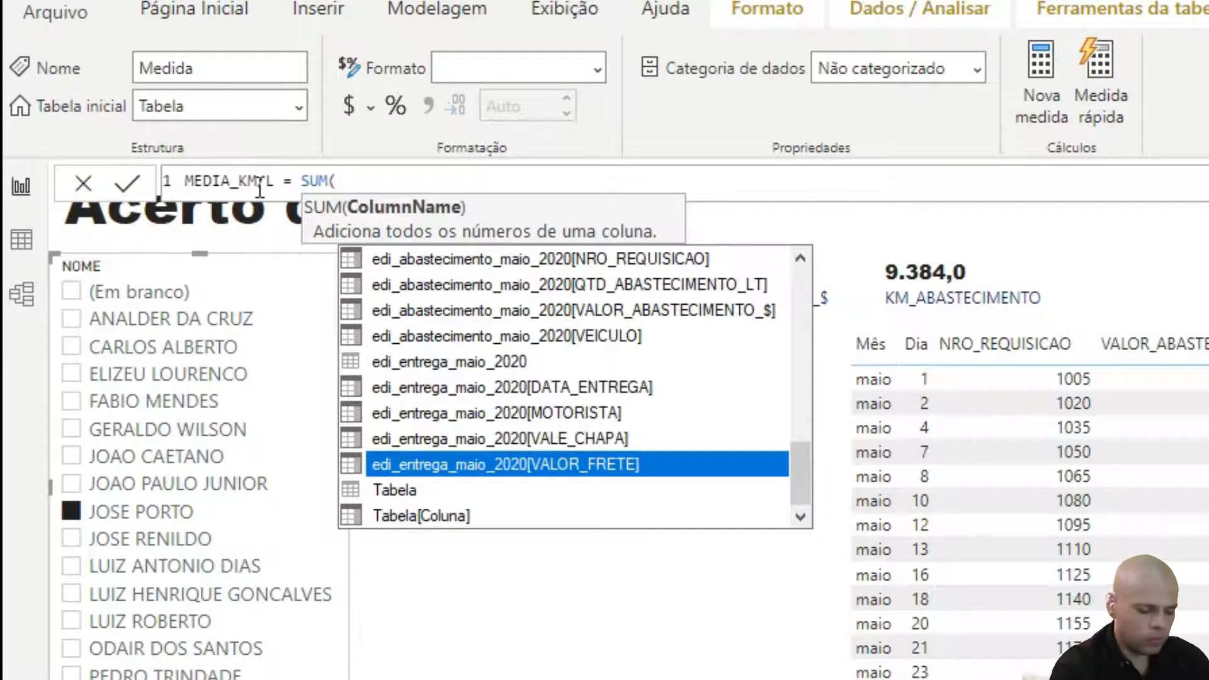
{"action": "type", "text": "KM"}
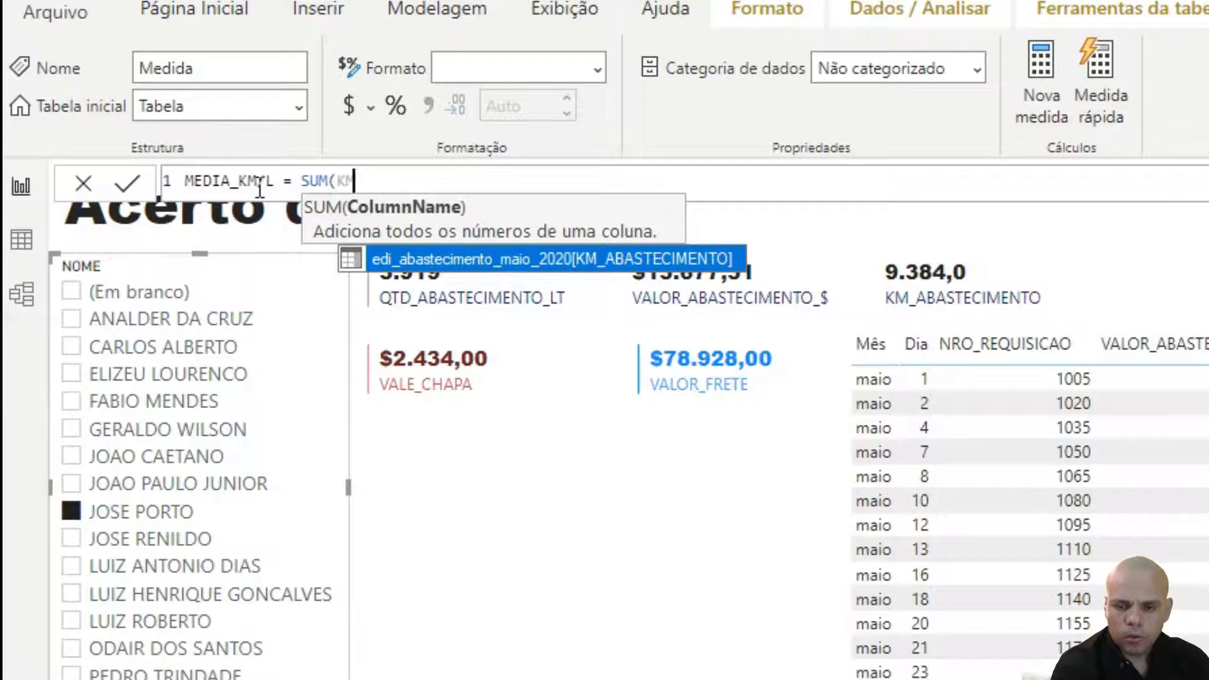
{"action": "key", "text": "Tab"}
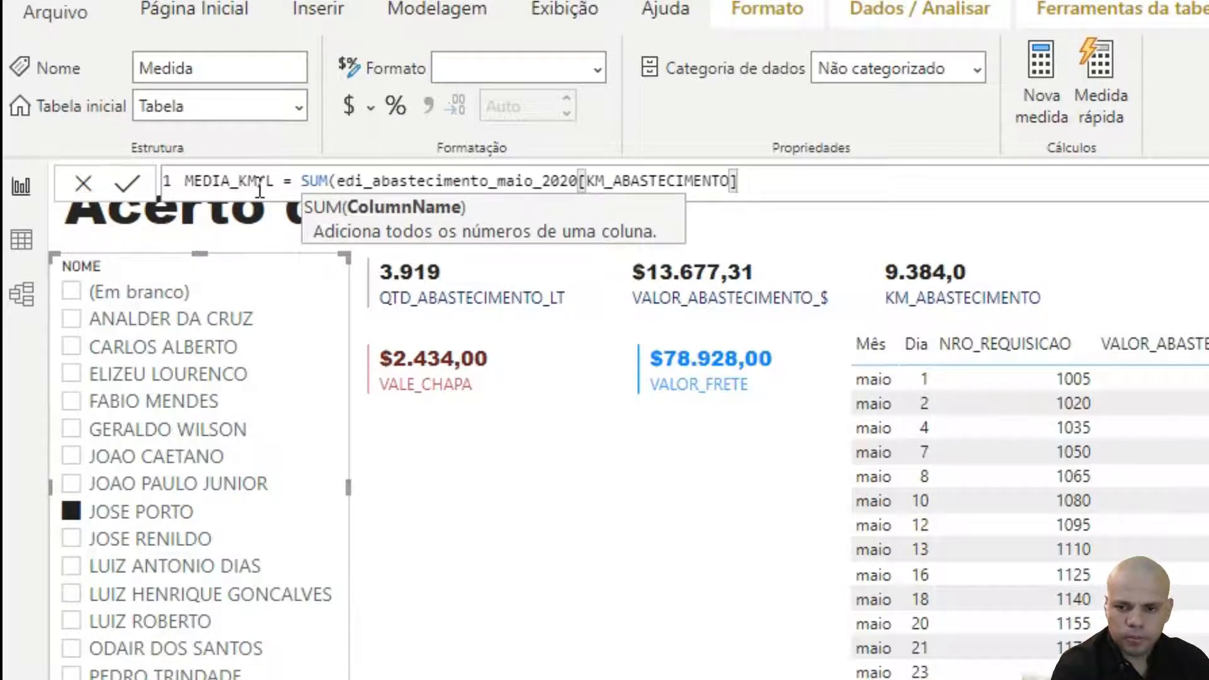
{"action": "type", "text": ")"}
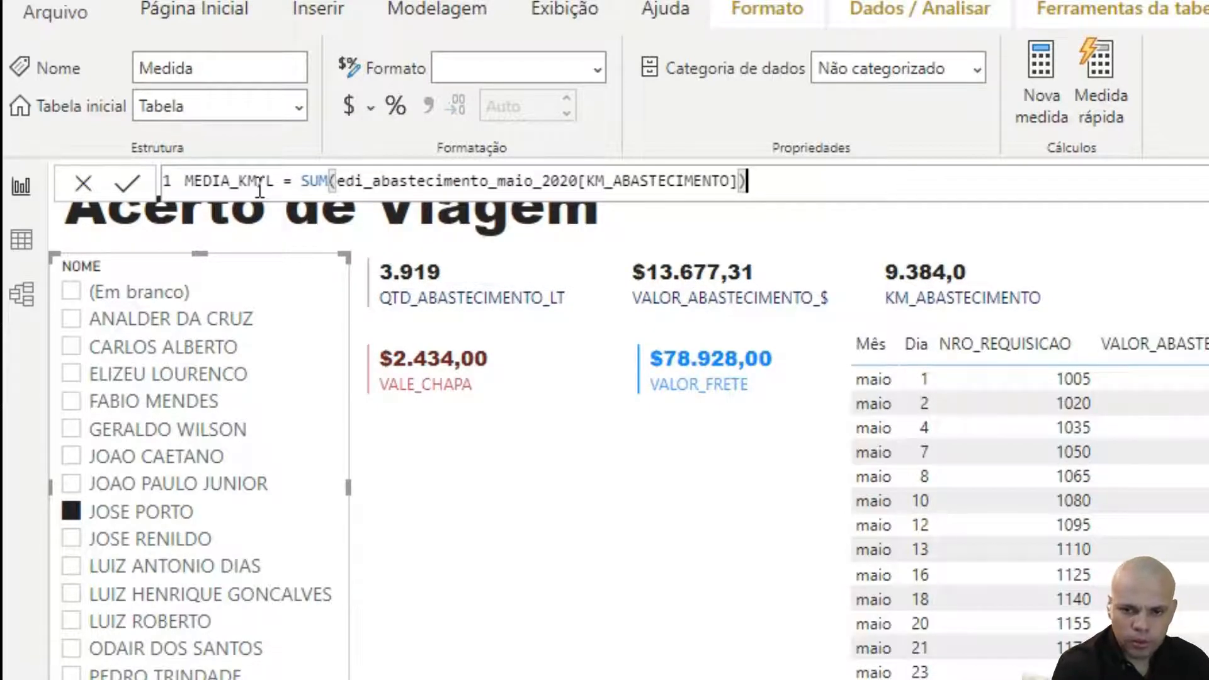
- Complete the MEDIA_KM/L measure by dividing its expression by SUM(edi_abastecimento_maio_2020[QTD_ABASTECIMENTO_LT]) and commit the formula
{"action": "type", "text": "/"}
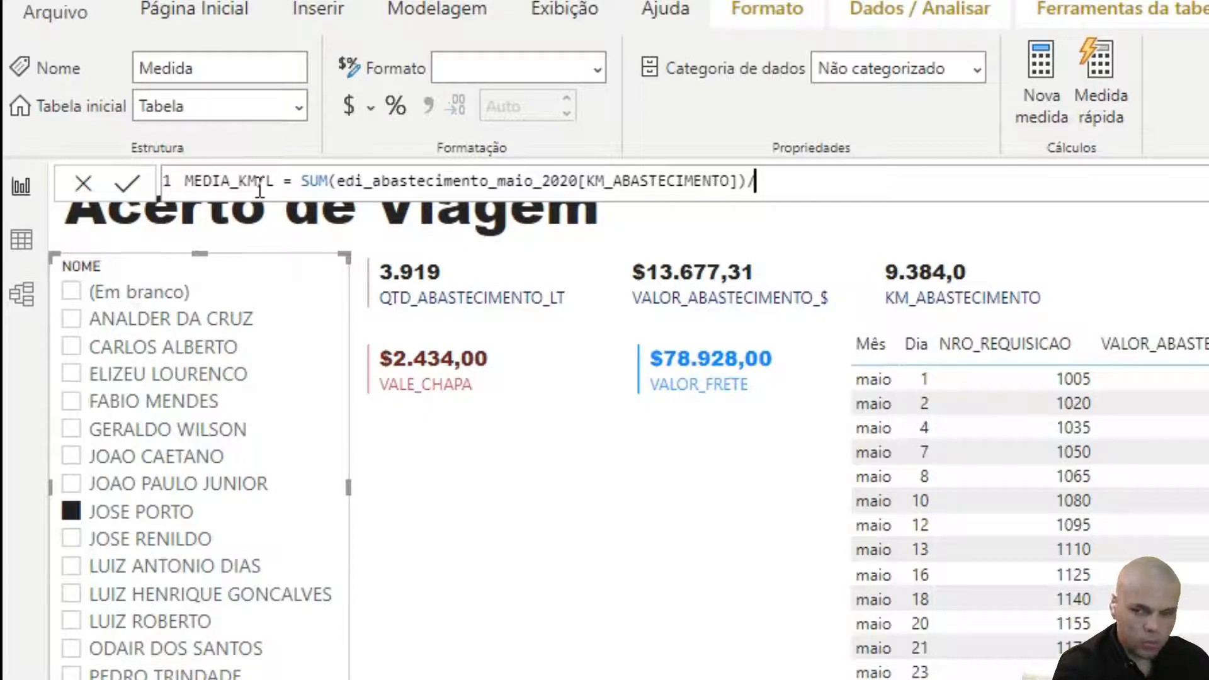
{"action": "type", "text": "SUM"}
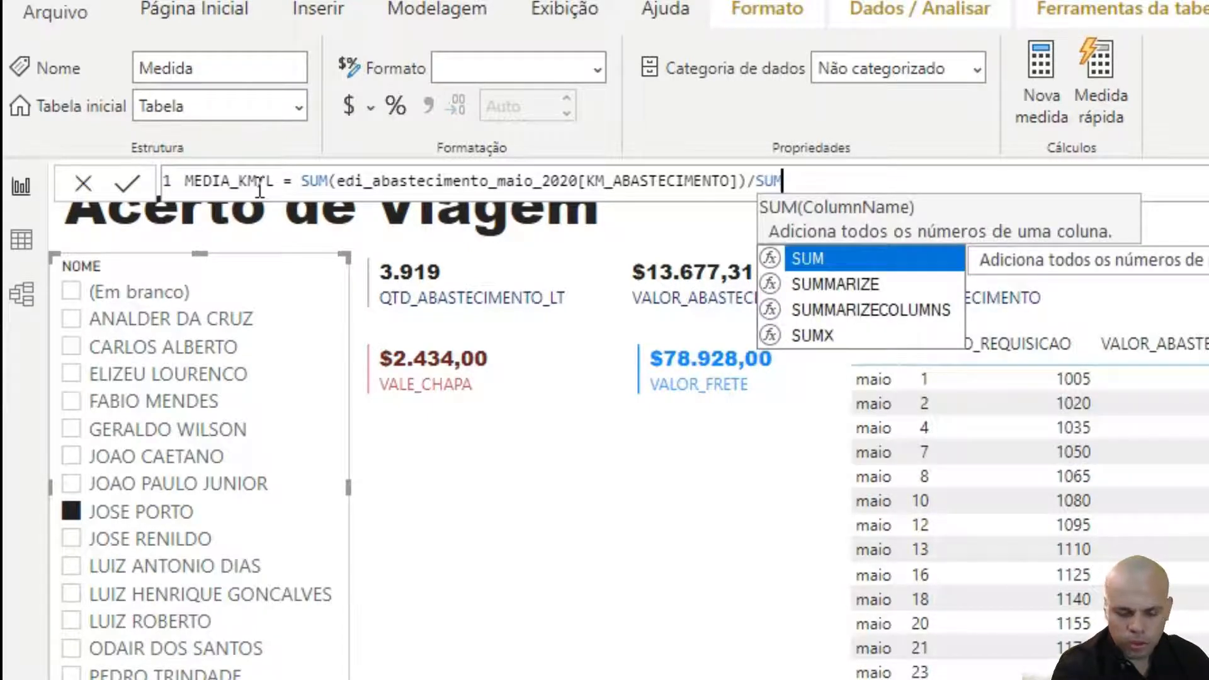
{"action": "type", "text": "("}
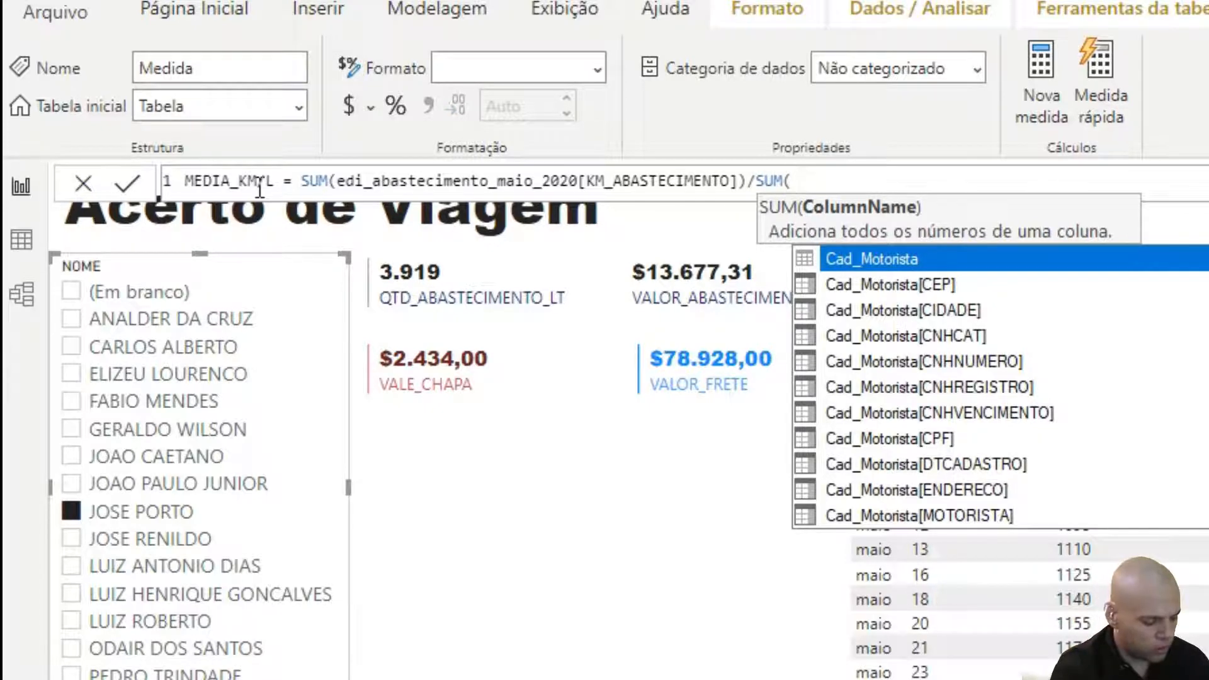
{"action": "type", "text": "QT"}
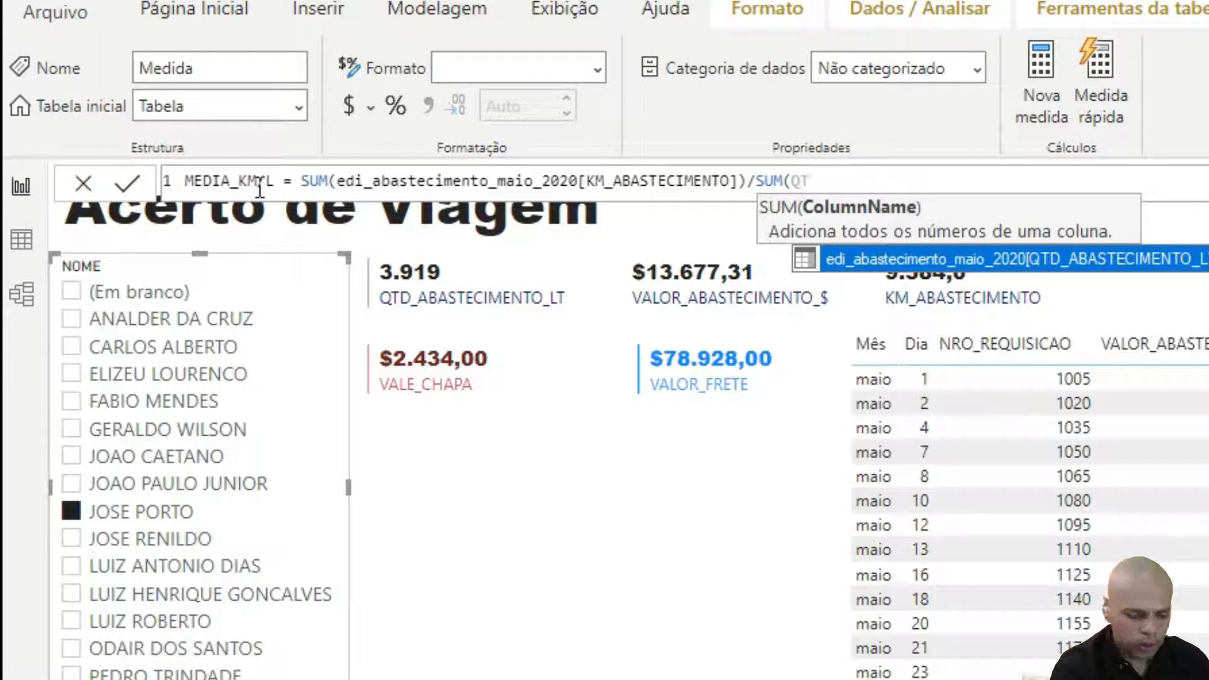
{"action": "key", "text": "Tab"}
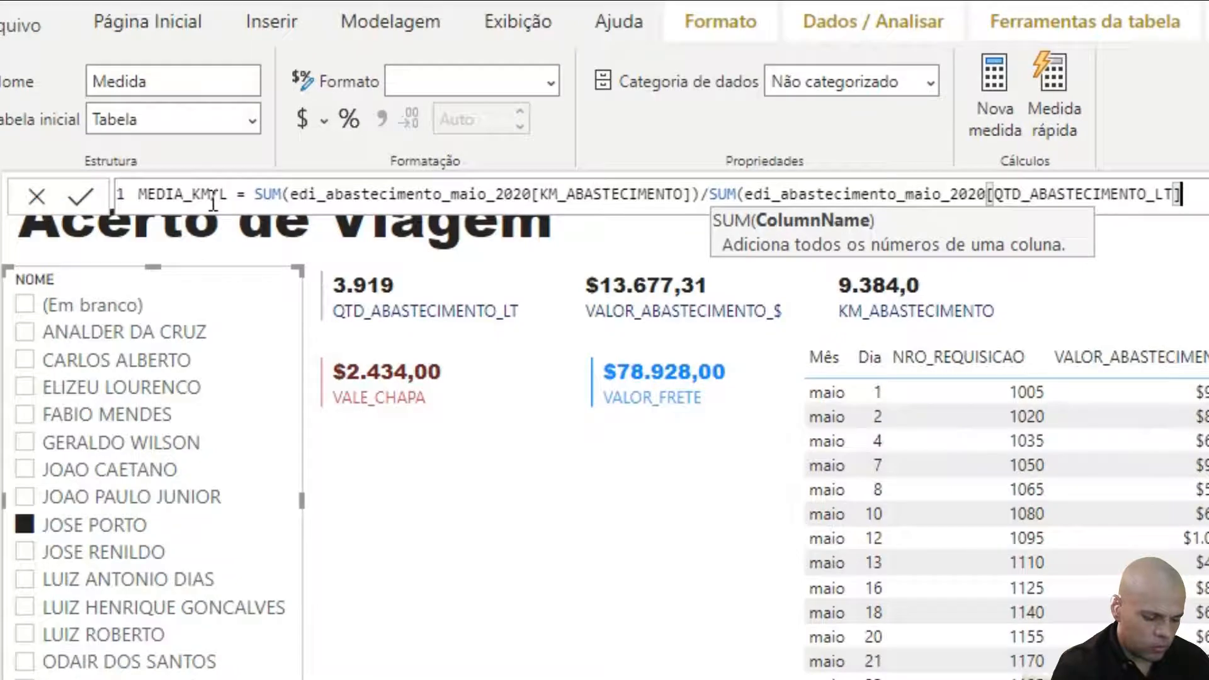
{"action": "type", "text": ")"}
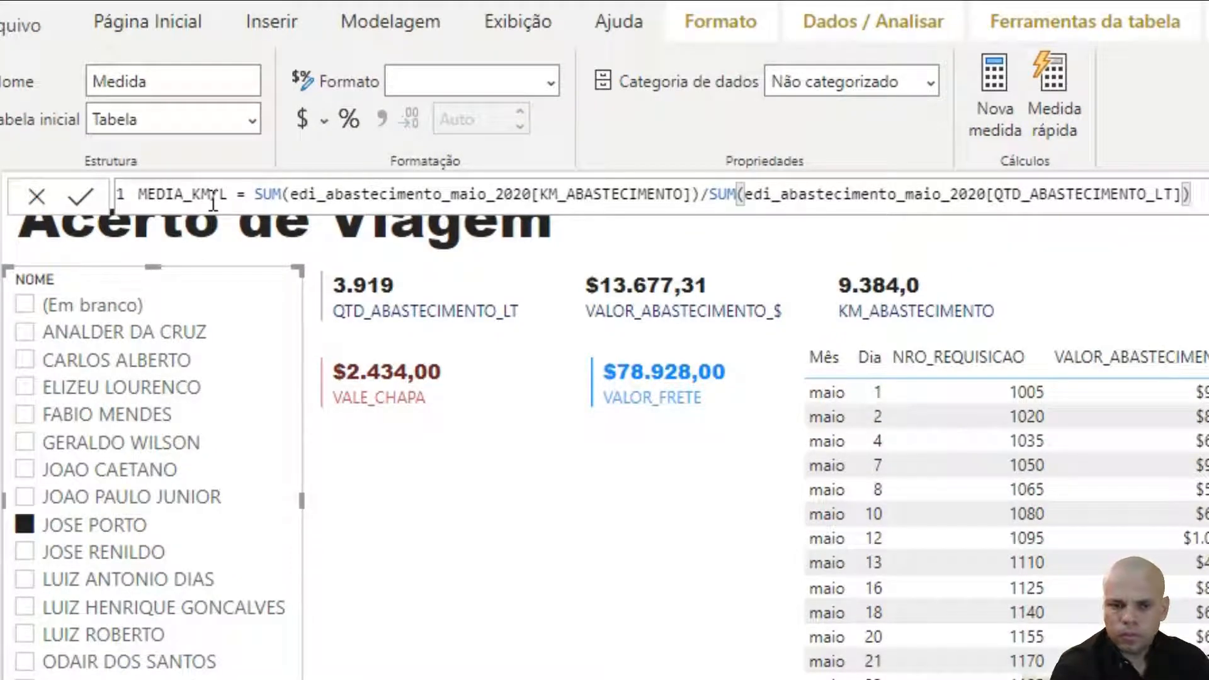
{"action": "key", "text": "Return"}
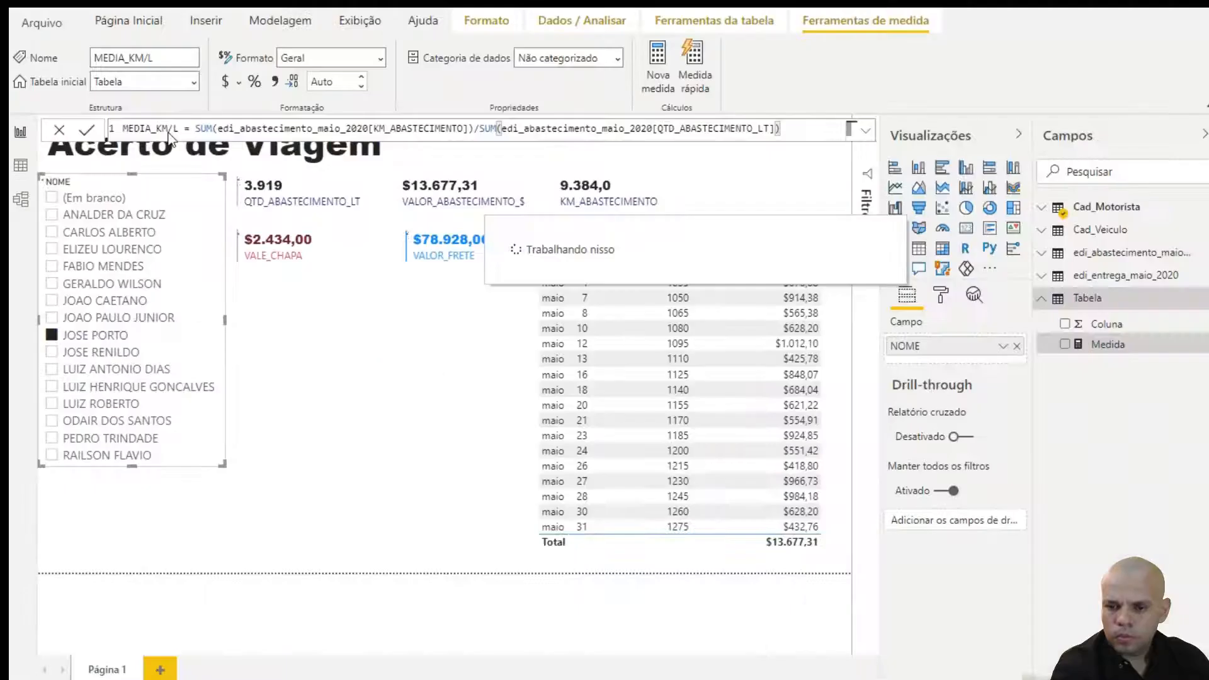
- Duplicate the three-value fuel card, place the copy below the VALE_CHAPA and VALOR_FRETE cards, and remove all its fields
{"action": "left_click", "coordinate": [372, 215]}
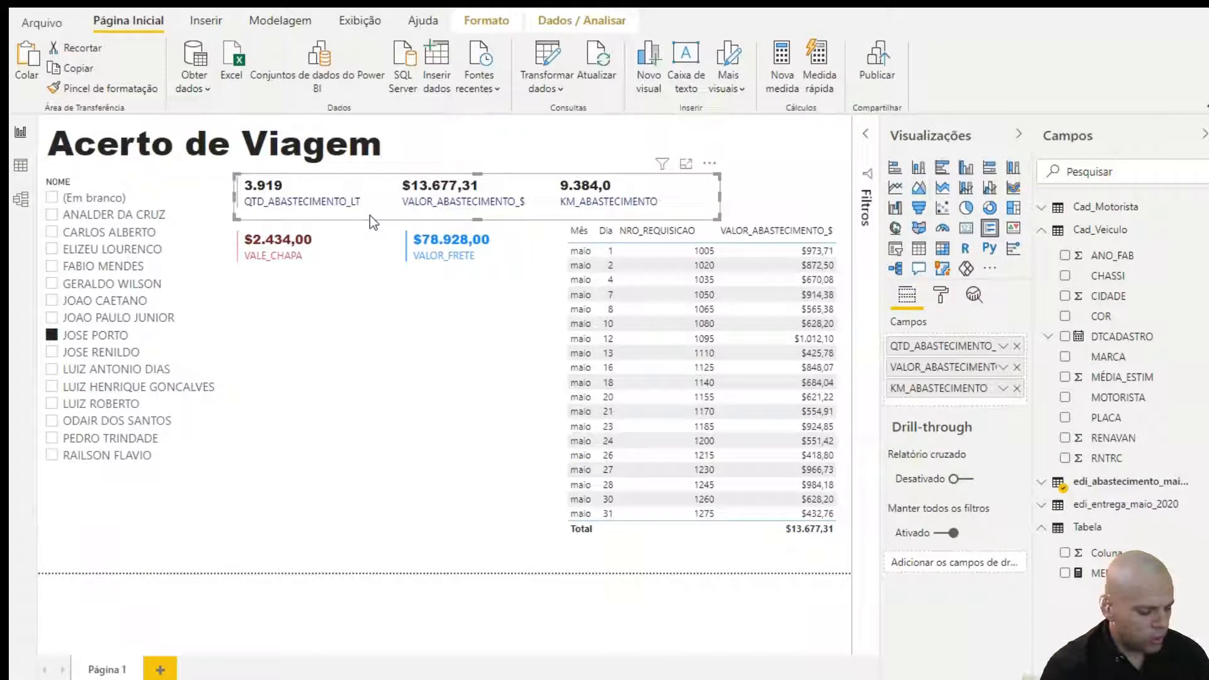
{"action": "left_click_drag", "start_coordinate": [370, 216], "coordinate": [368, 311]}
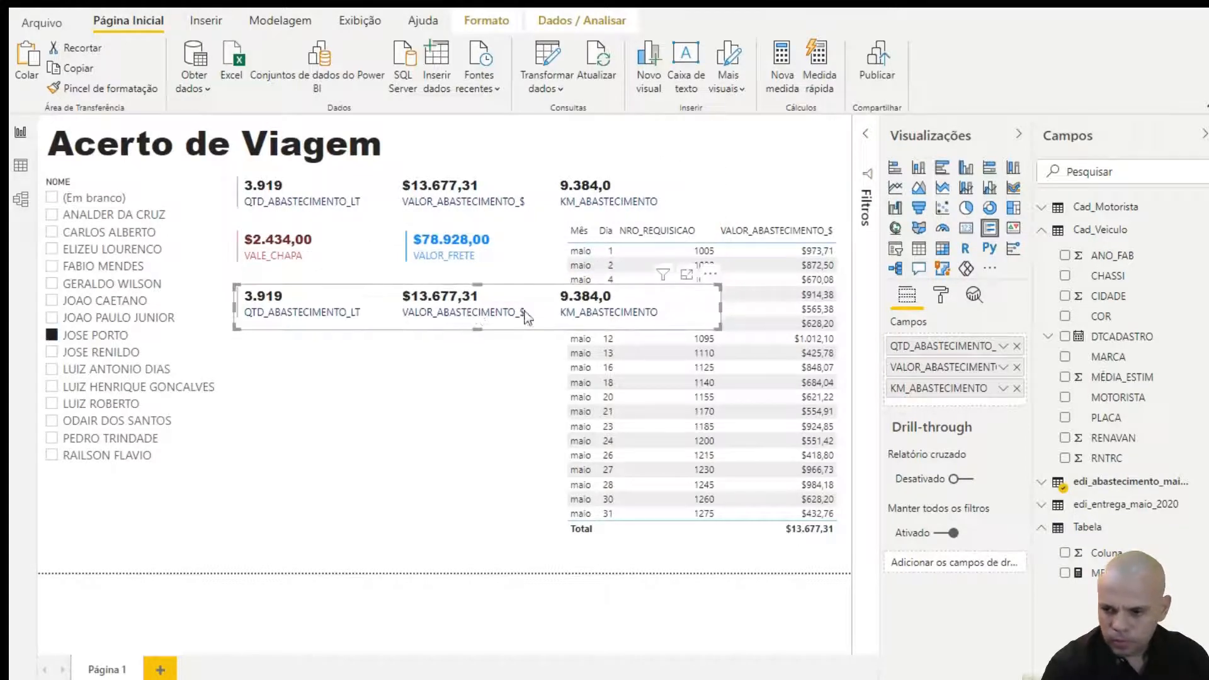
{"action": "left_click", "coordinate": [1017, 388]}
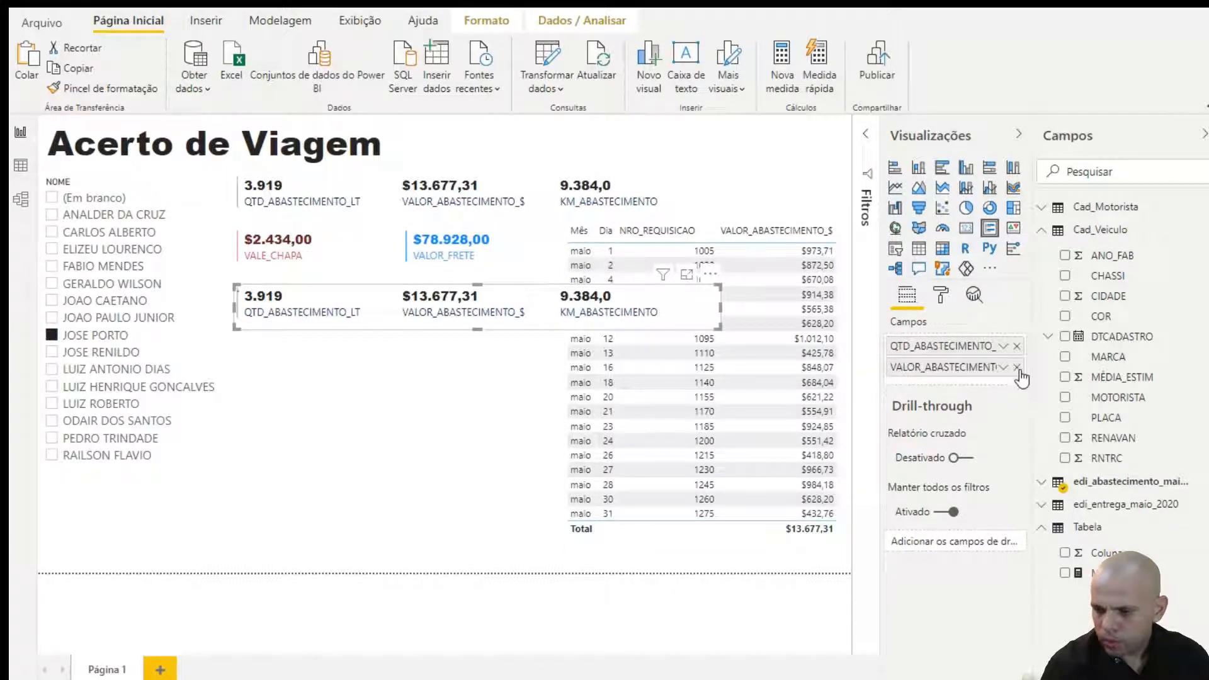
{"action": "left_click", "coordinate": [1017, 367]}
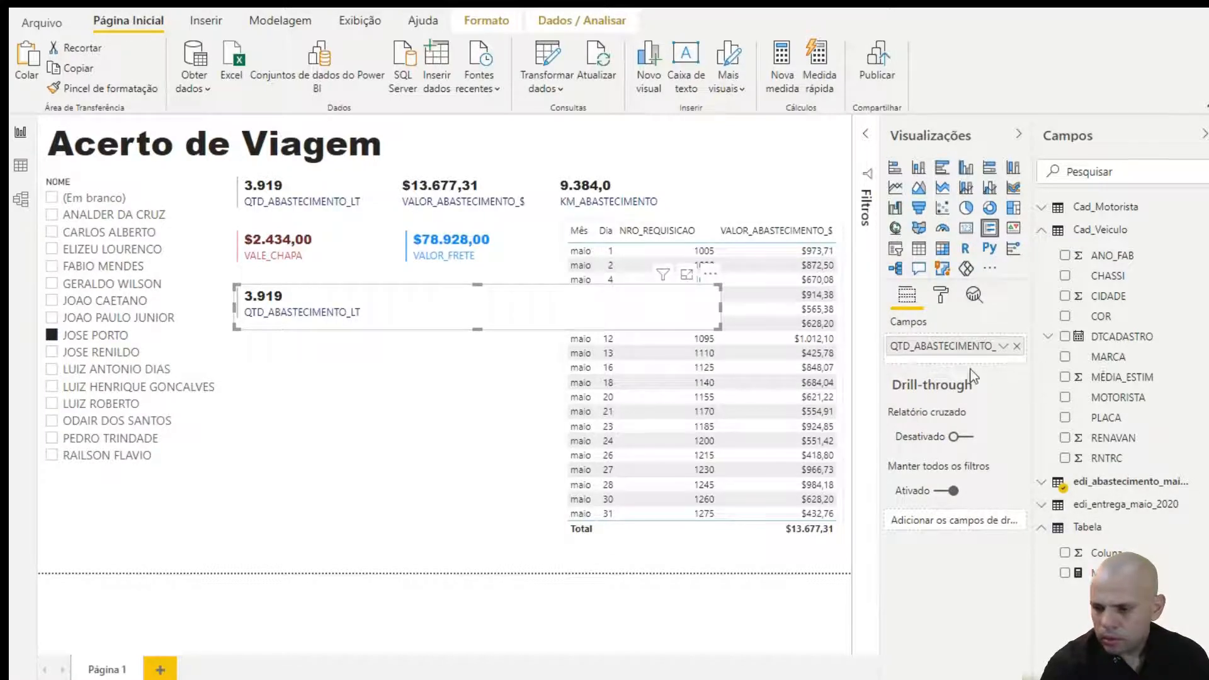
{"action": "left_click", "coordinate": [1017, 346]}
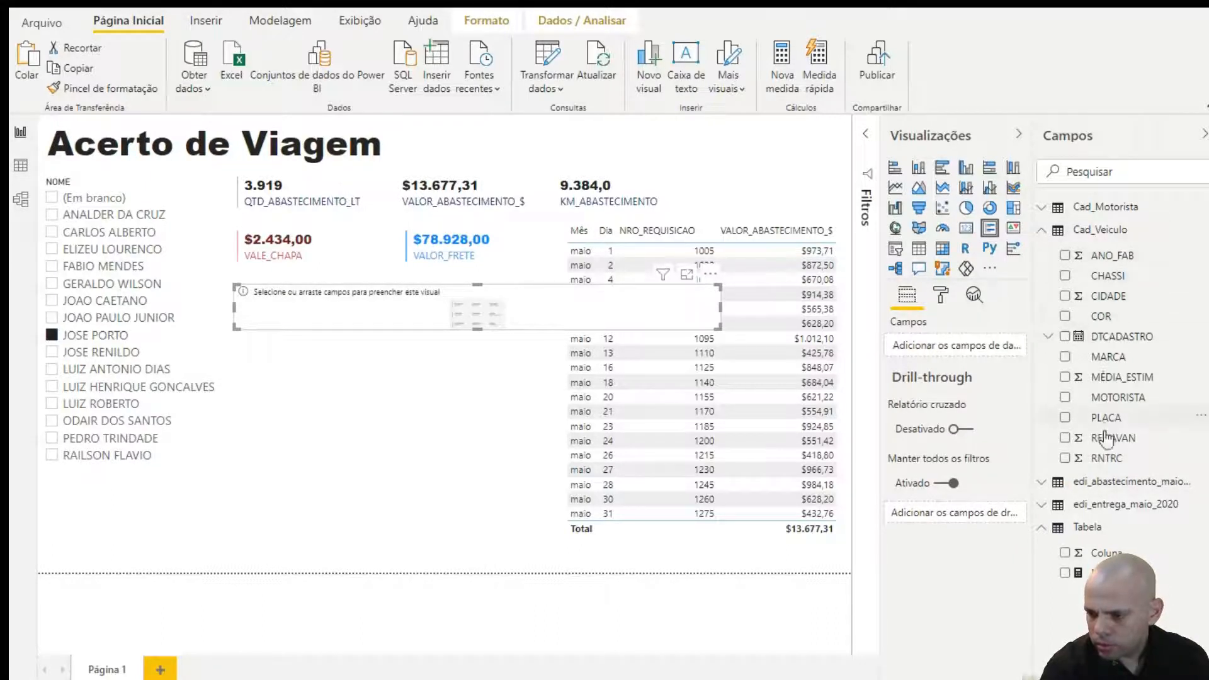
- Fill the empty card with MÉDIA_ESTIM from Cad_Veiculo and the MEDIA_KM/L measure, and narrow it to end before the requisition table
{"action": "left_click_drag", "start_coordinate": [1114, 376], "coordinate": [317, 312]}
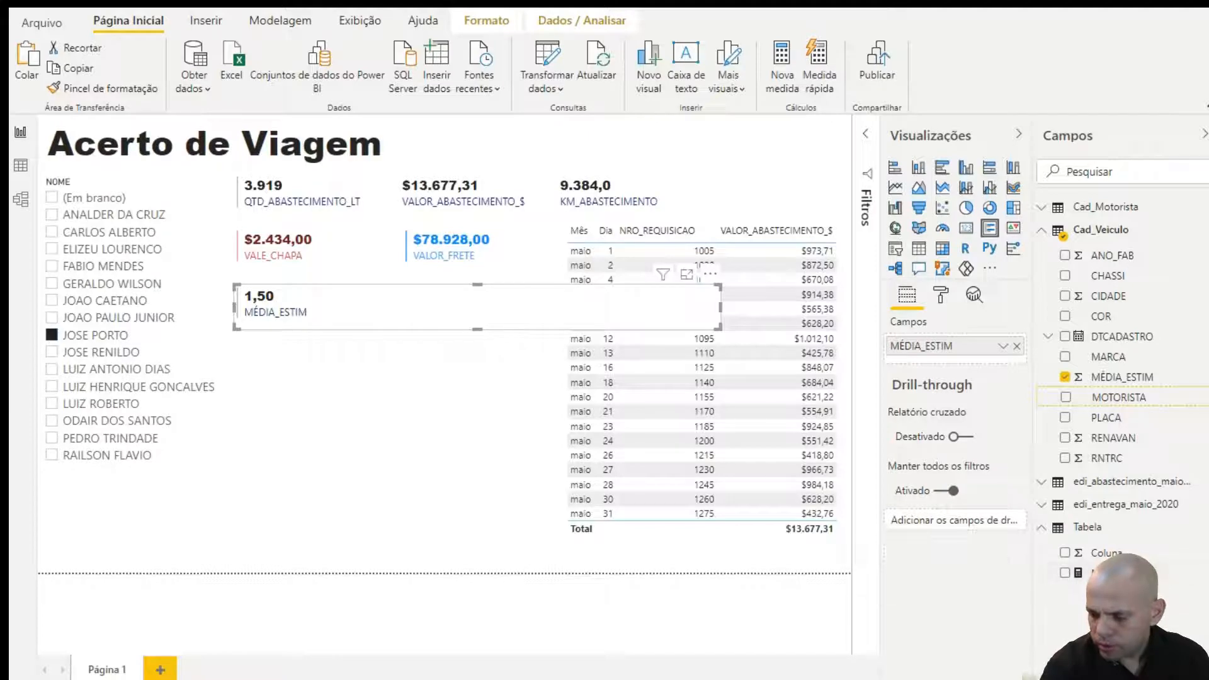
{"action": "left_click_drag", "start_coordinate": [1102, 572], "coordinate": [443, 309]}
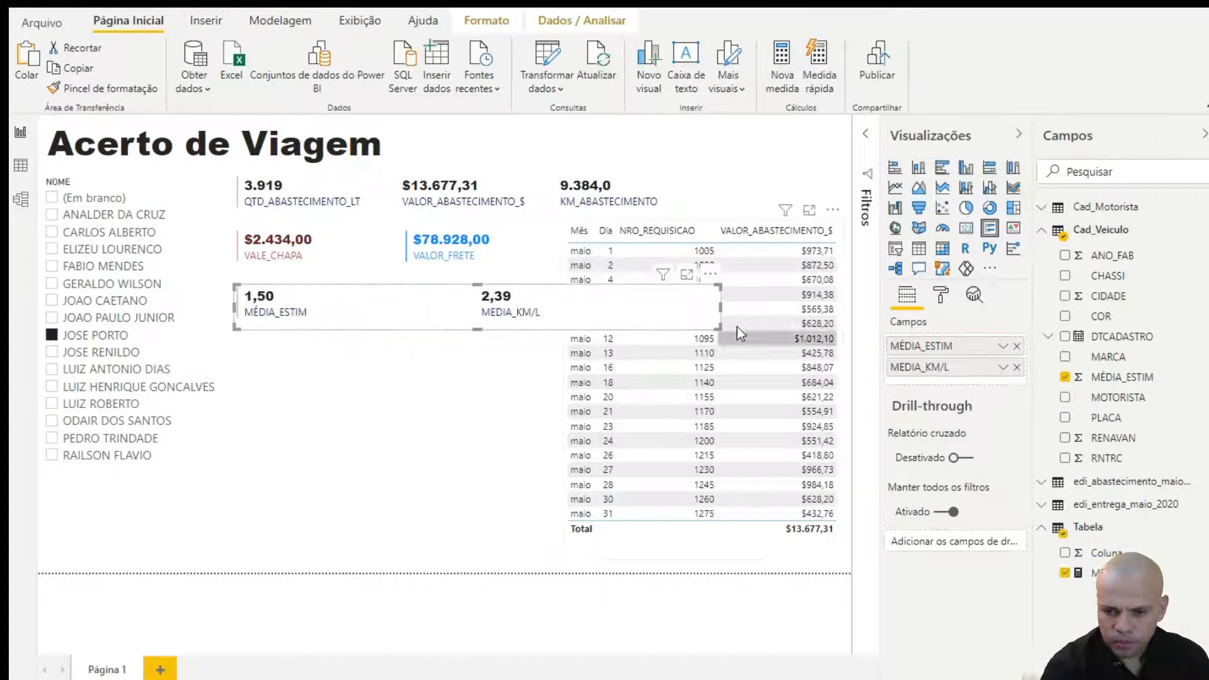
{"action": "left_click_drag", "start_coordinate": [721, 305], "coordinate": [562, 312]}
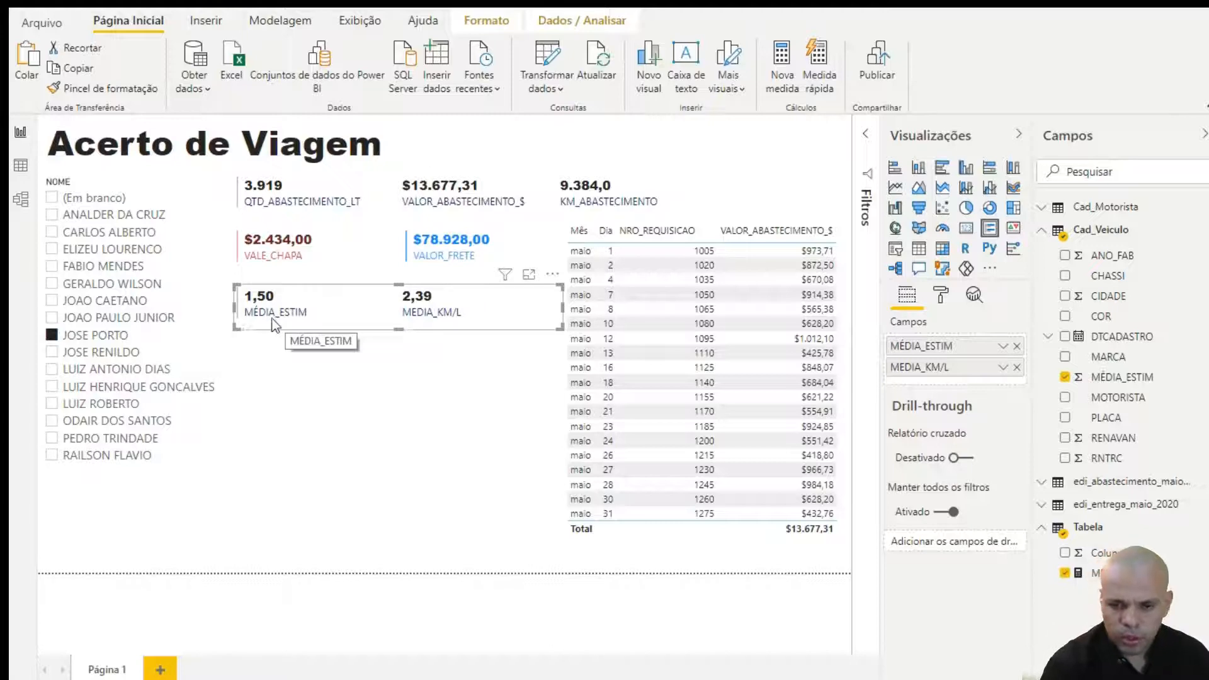
- Filter the report to the driver listed directly below the selected one to compare estimated and actual consumption
{"action": "left_click", "coordinate": [53, 353]}
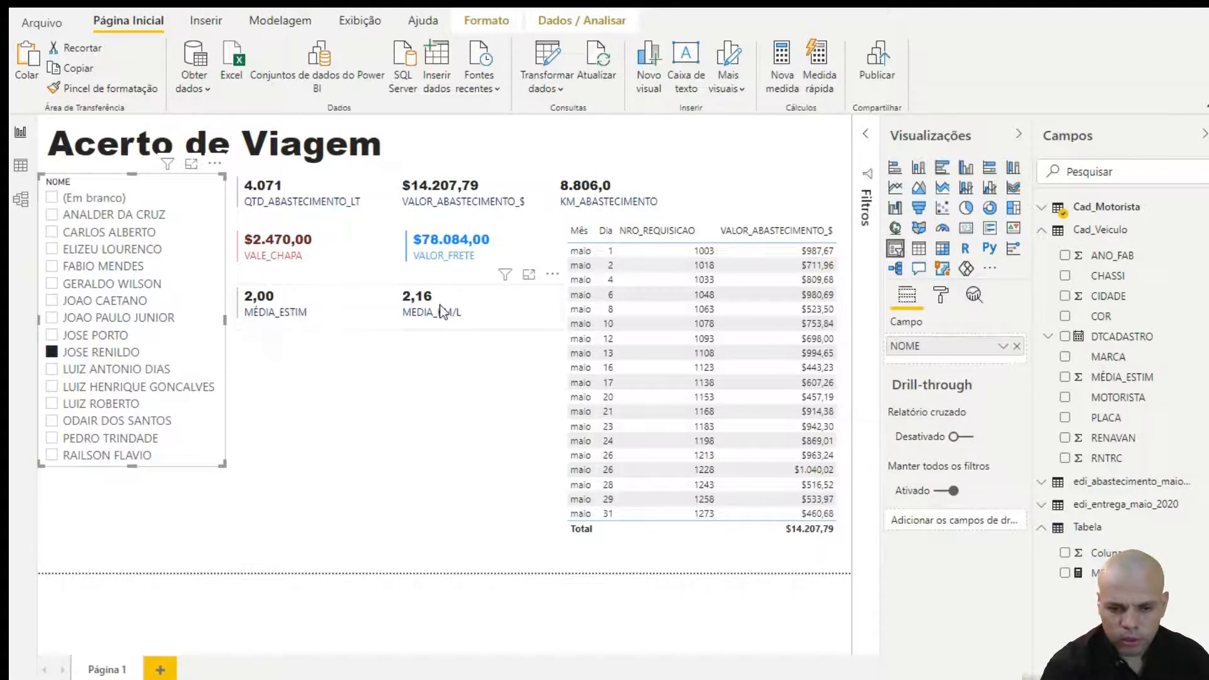
- Filter the report by the eleventh entry in the NOME slicer and switch the filter to the sixth entry
{"action": "left_click", "coordinate": [52, 369]}
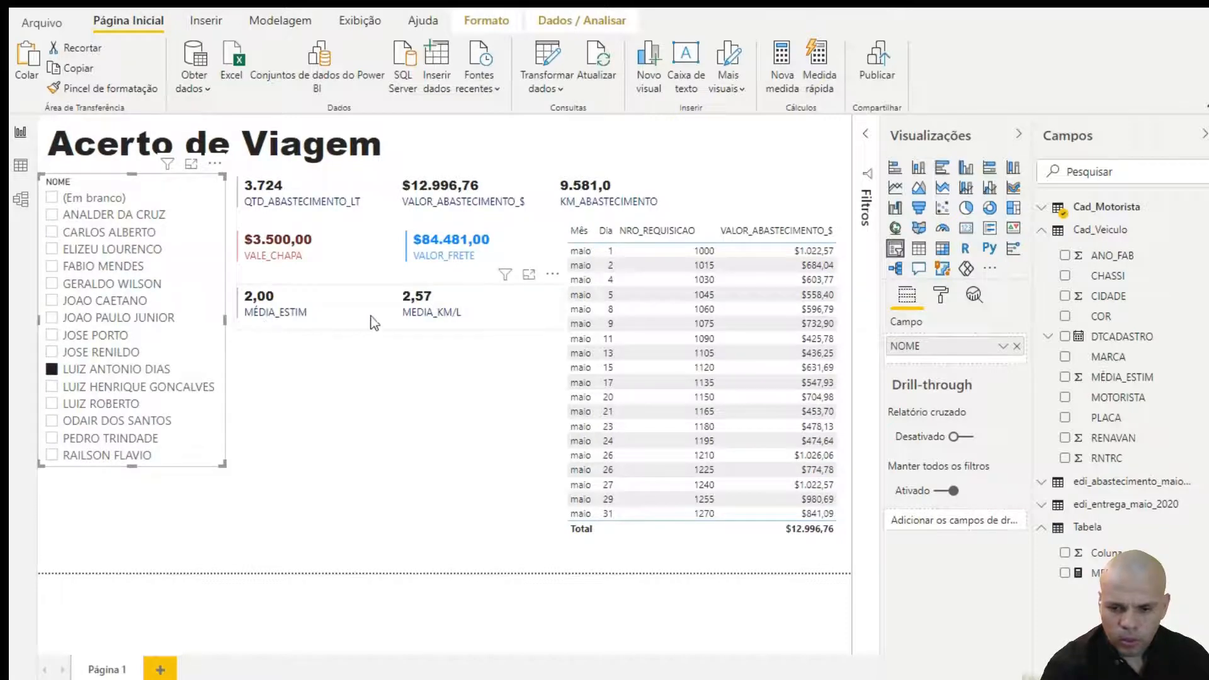
{"action": "left_click", "coordinate": [51, 284]}
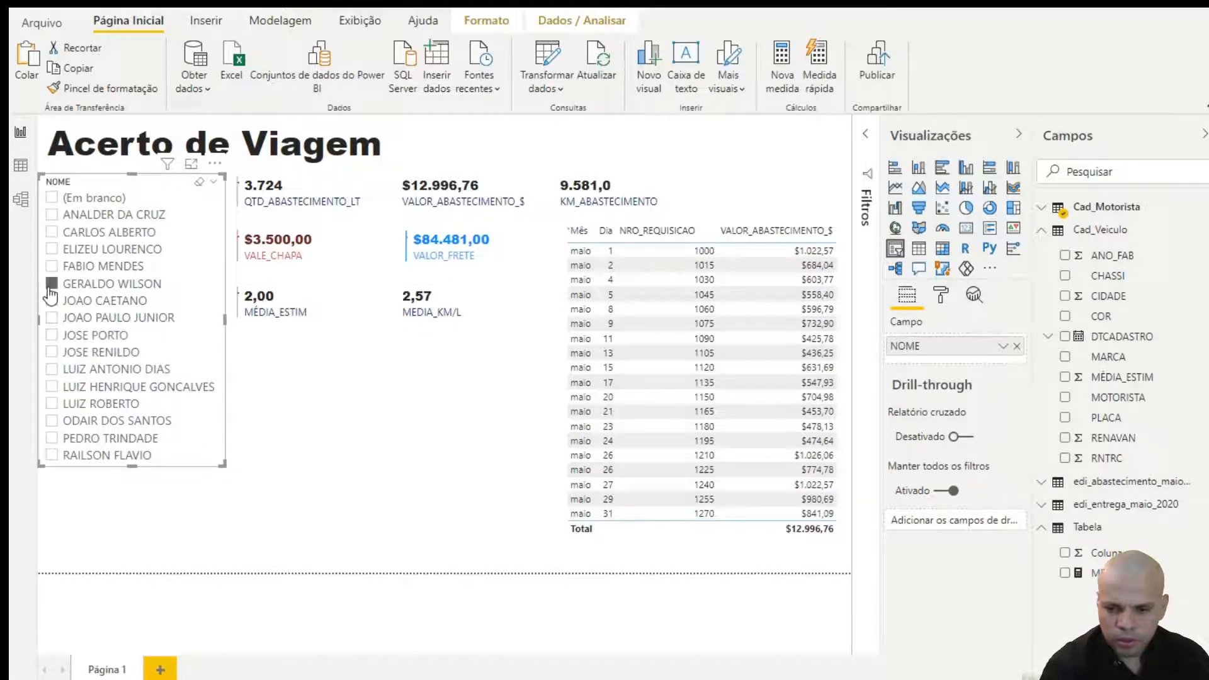
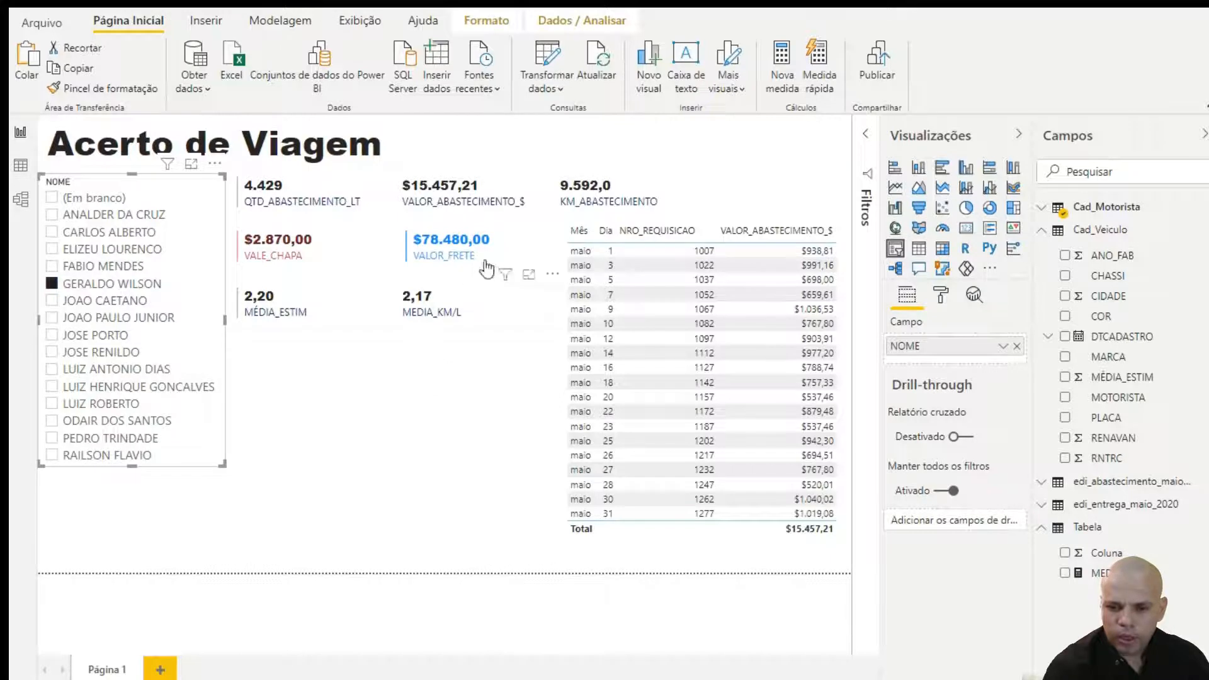
- Add a card visual below the NOME slicer showing the PLACA field from Cad_Veiculo
{"action": "left_click", "coordinate": [394, 400]}
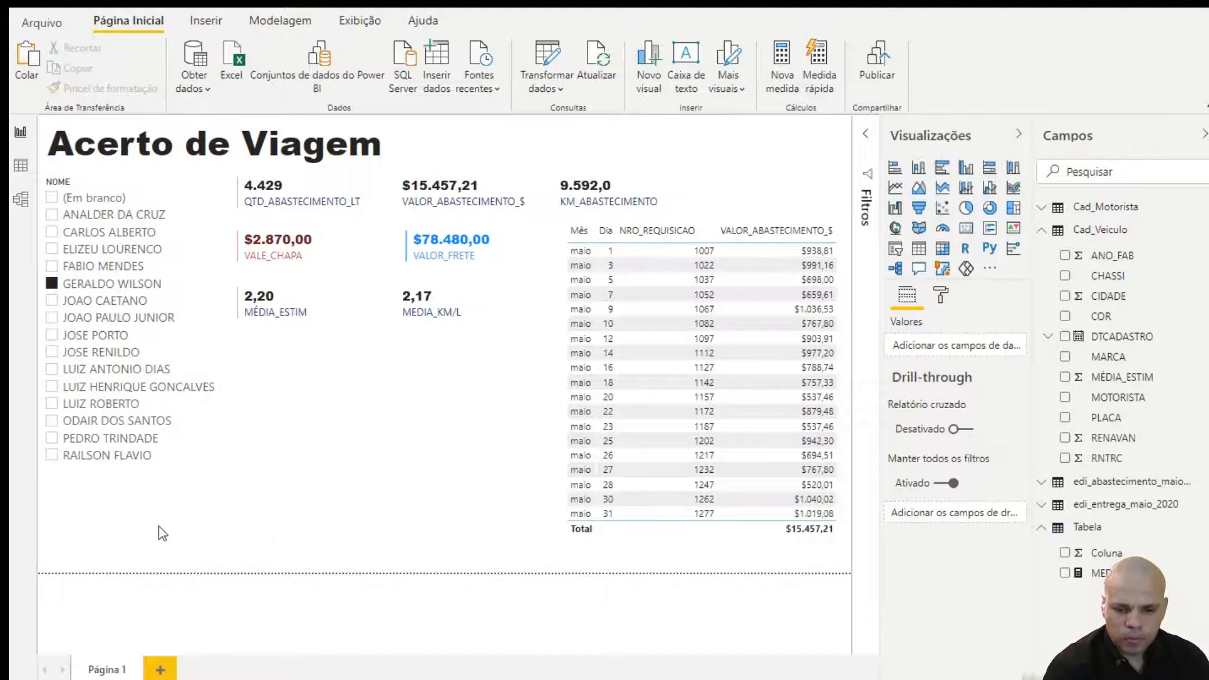
{"action": "left_click", "coordinate": [974, 235]}
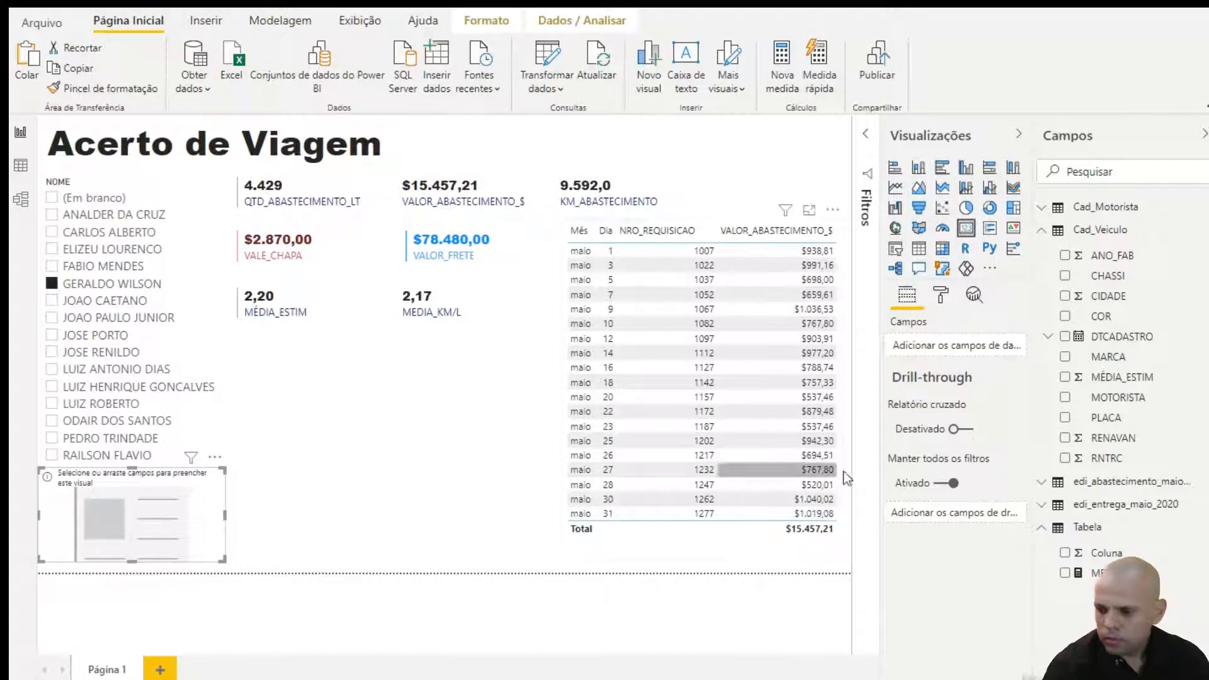
{"action": "left_click_drag", "start_coordinate": [1106, 418], "coordinate": [179, 524]}
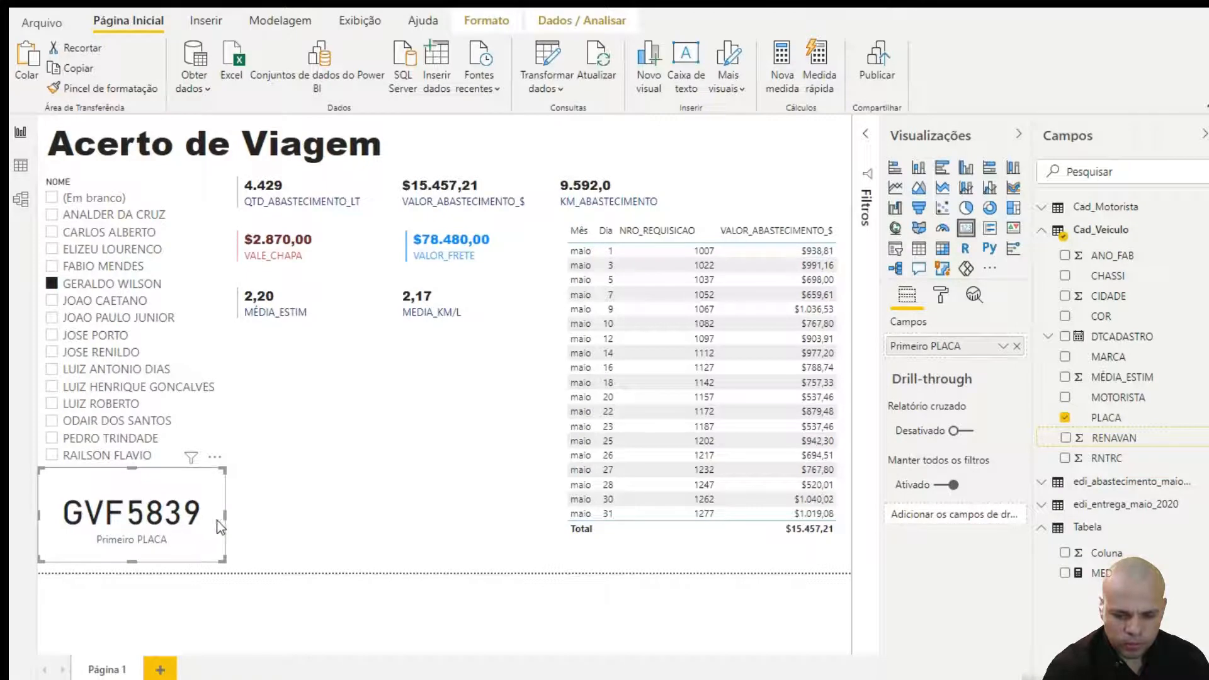
- Turn off the category label on the PLACA card and reduce the card's height from its upper edge
{"action": "left_click", "coordinate": [945, 296]}
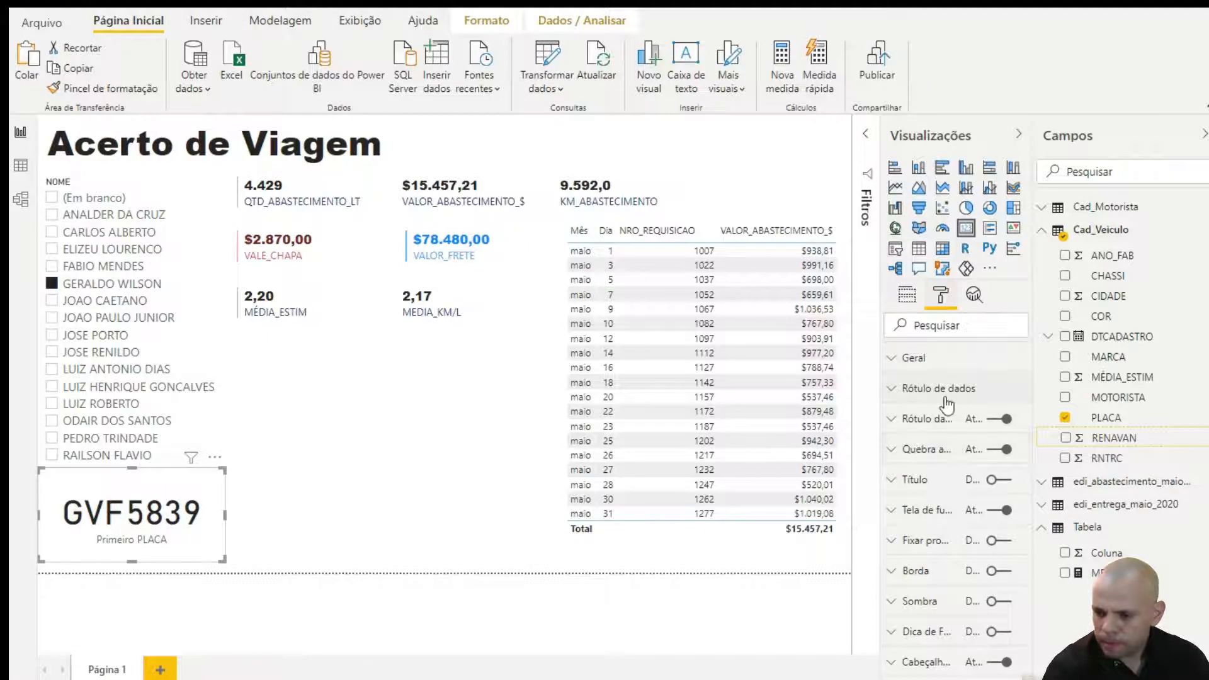
{"action": "left_click", "coordinate": [998, 419]}
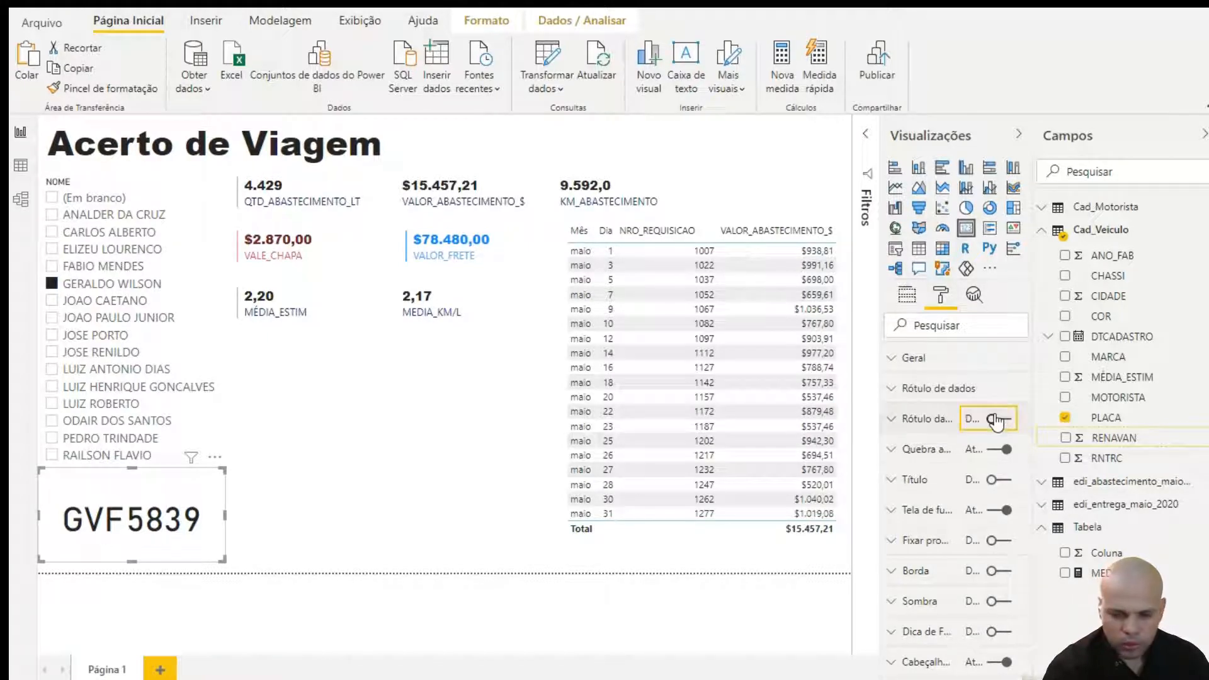
{"action": "left_click_drag", "start_coordinate": [131, 467], "coordinate": [130, 485]}
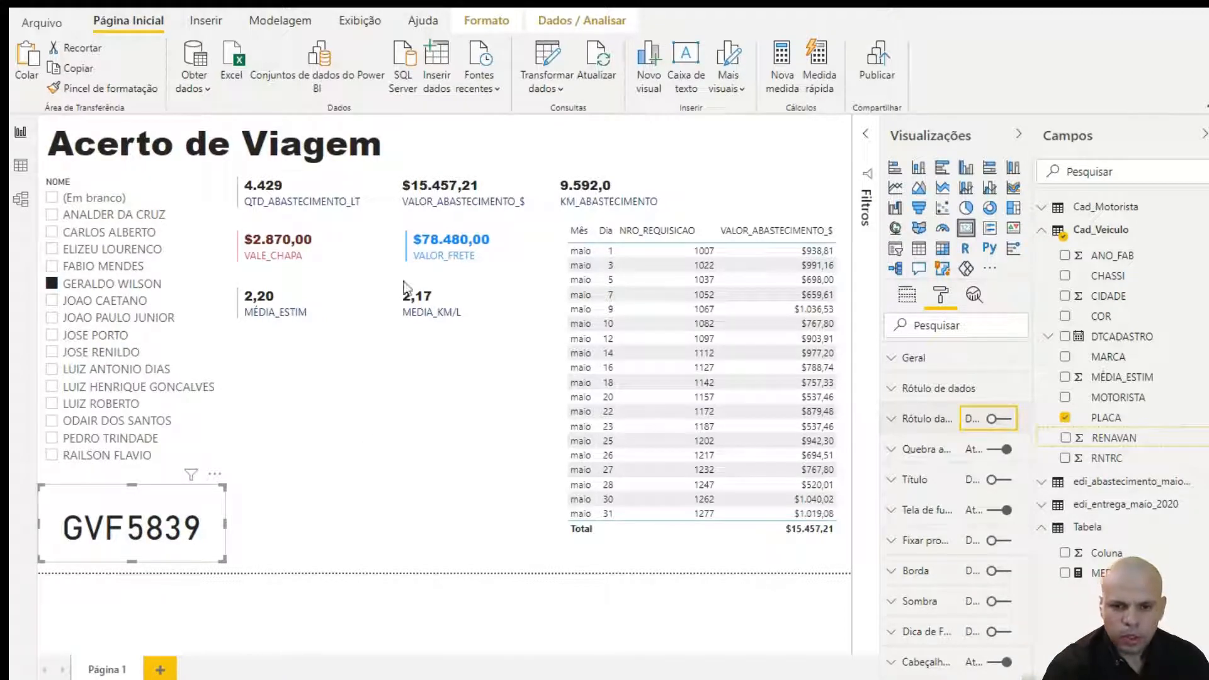
{"action": "left_click", "coordinate": [220, 172]}
- Duplicate the PLACA card, place the copy beside the original and replace its field with MARCA
{"action": "left_click", "coordinate": [105, 538]}
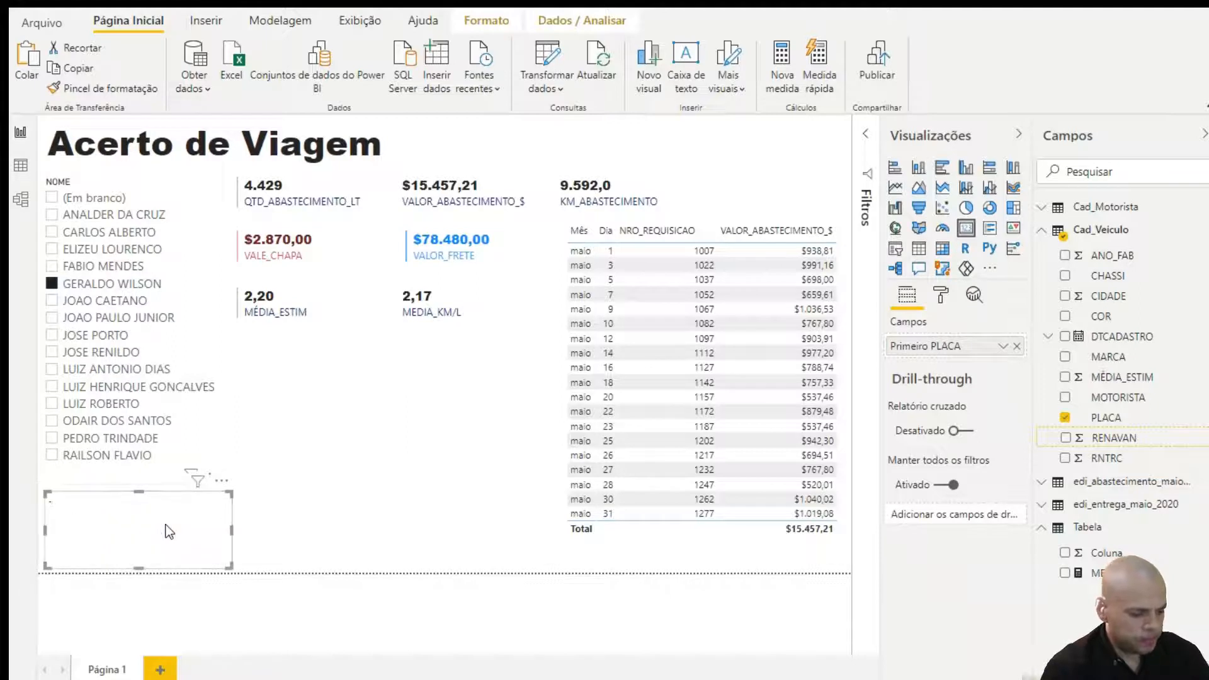
{"action": "left_click_drag", "start_coordinate": [146, 505], "coordinate": [337, 505]}
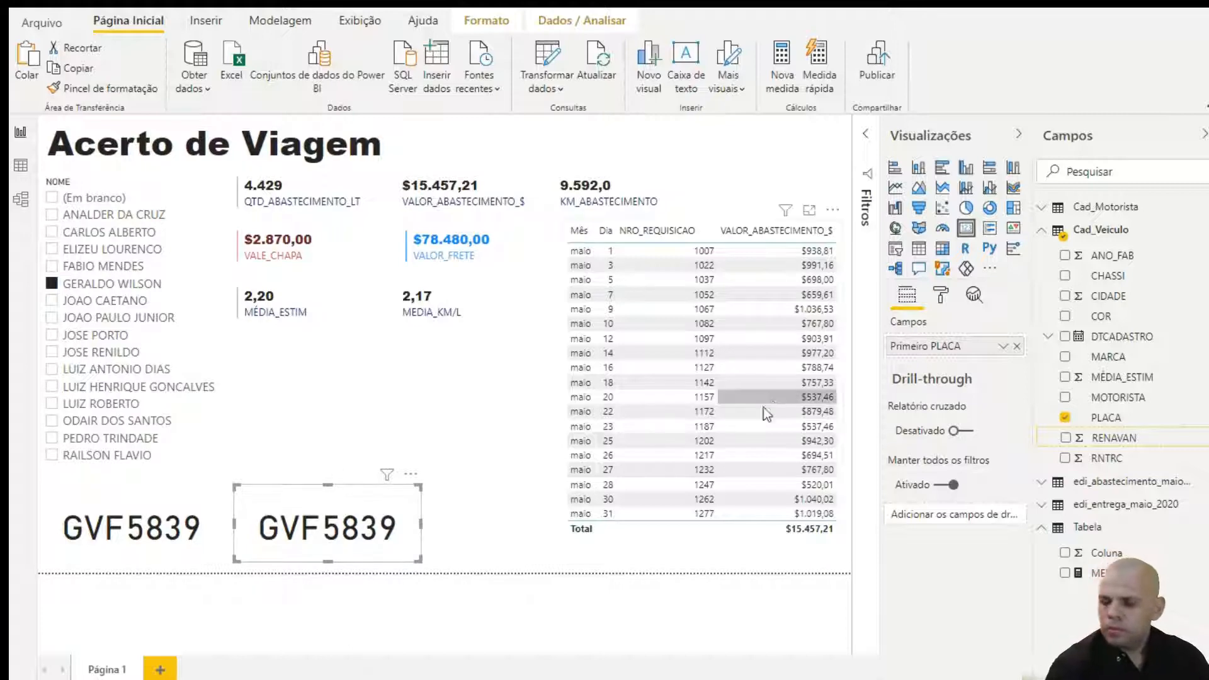
{"action": "left_click", "coordinate": [1065, 418]}
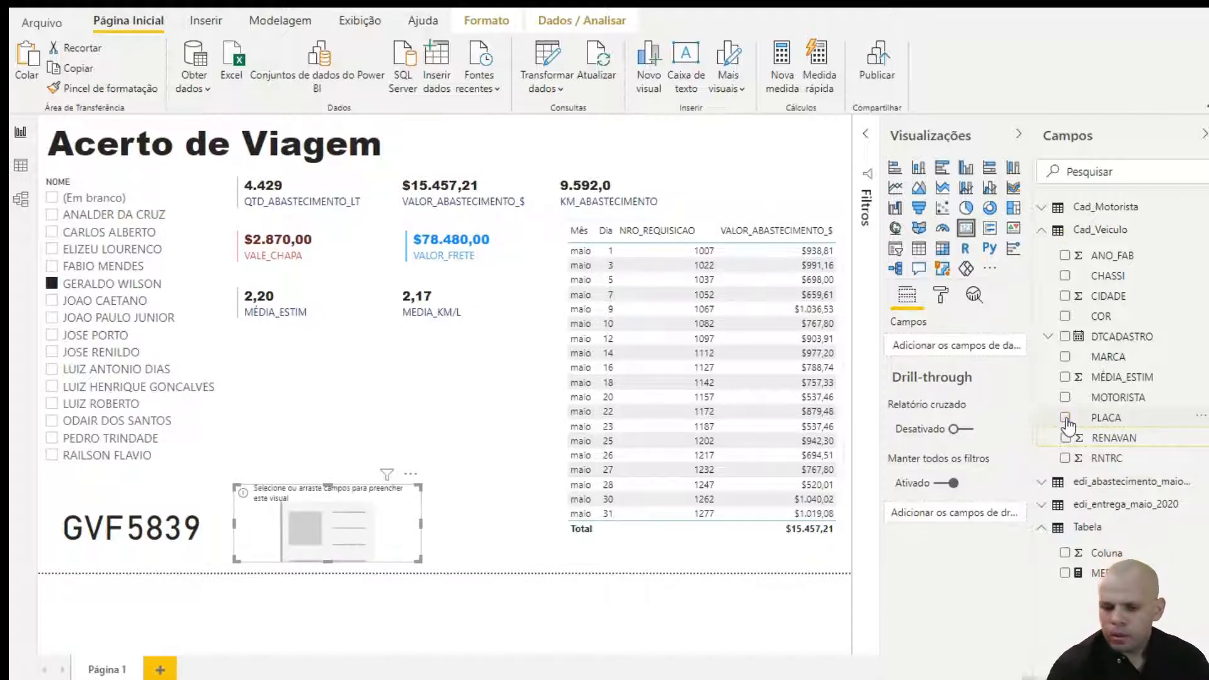
{"action": "left_click", "coordinate": [1064, 356]}
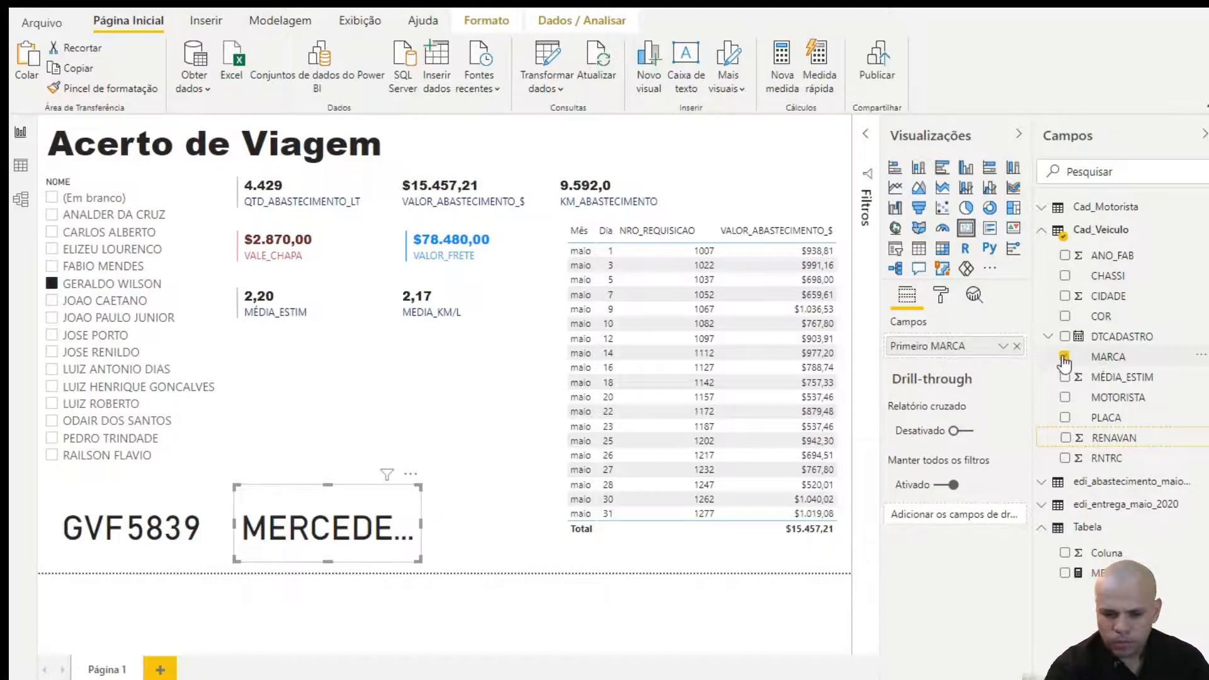
- Set the MARCA card's data label text size to 25 pt and shrink the card closely around its text
{"action": "left_click_drag", "start_coordinate": [419, 530], "coordinate": [542, 537]}
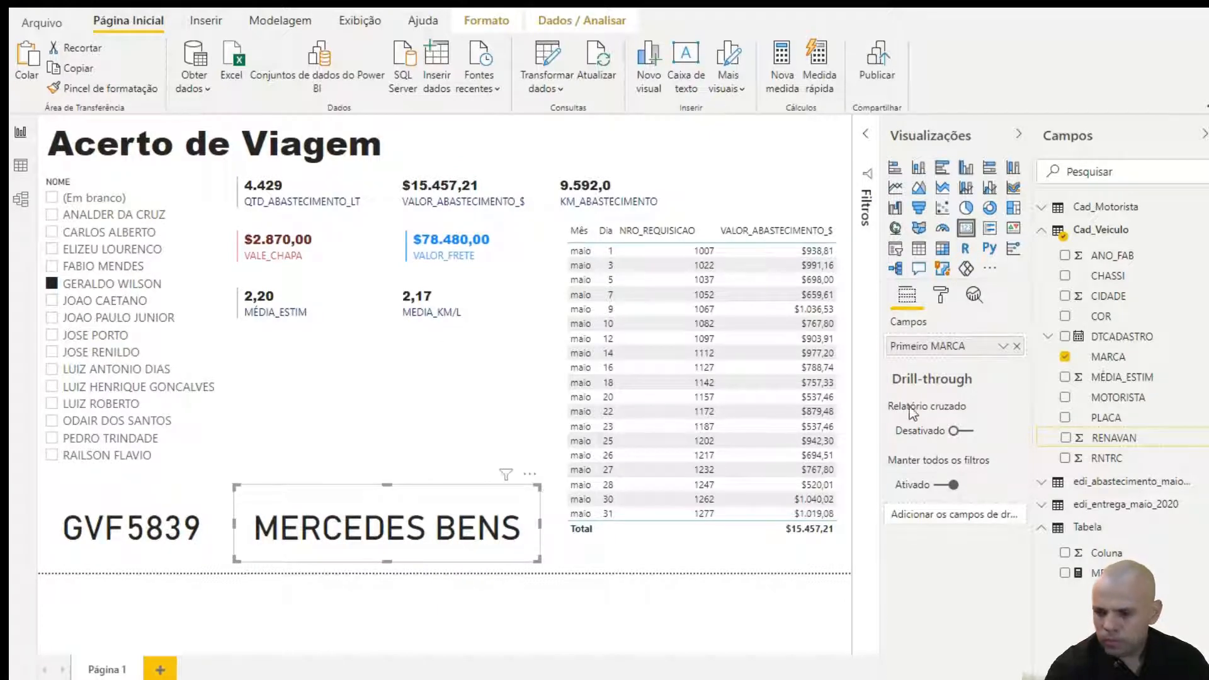
{"action": "left_click", "coordinate": [940, 295]}
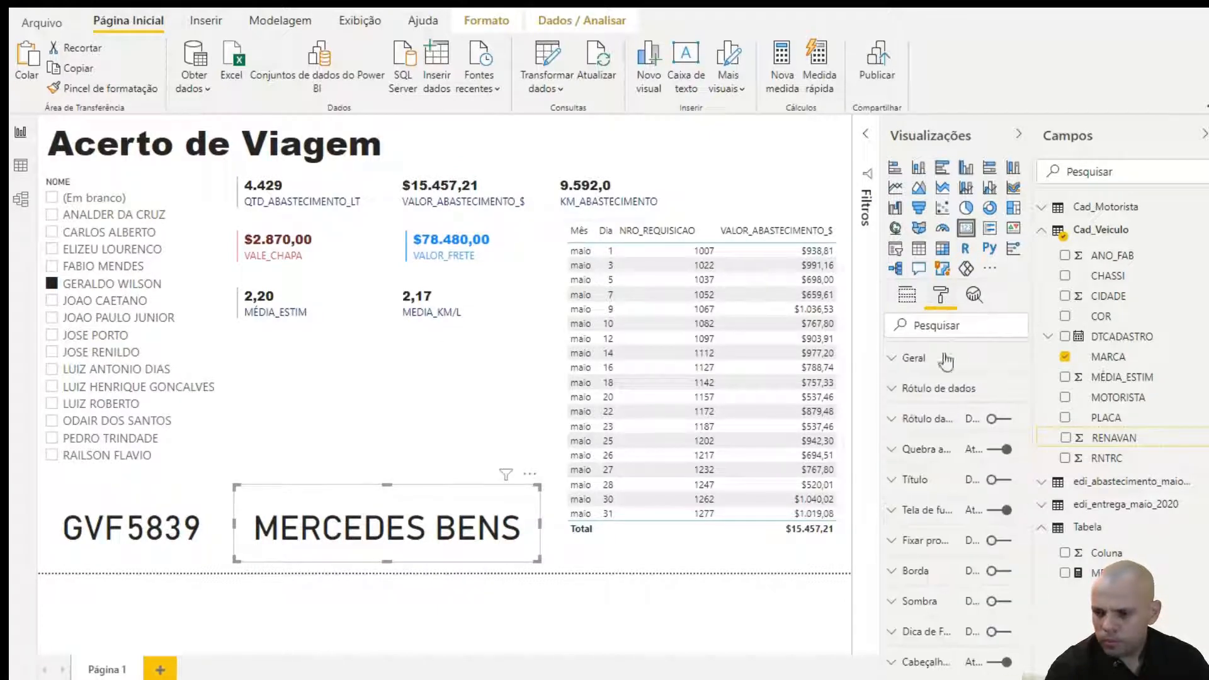
{"action": "left_click", "coordinate": [932, 425]}
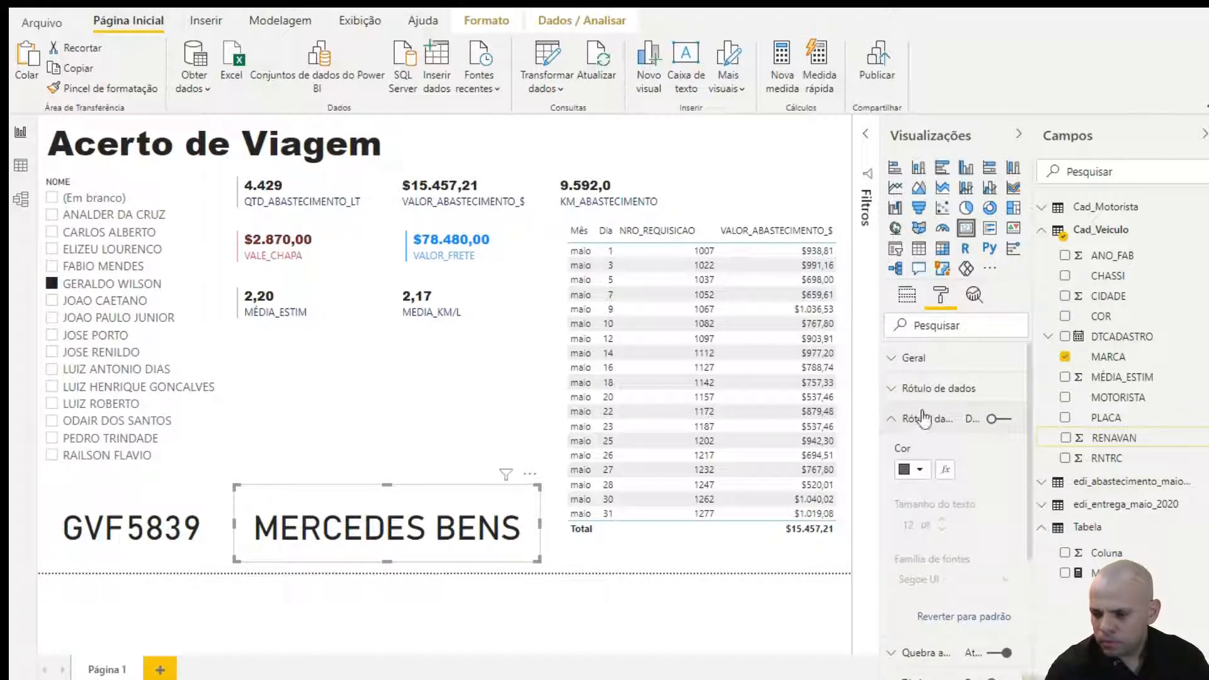
{"action": "left_click", "coordinate": [916, 388]}
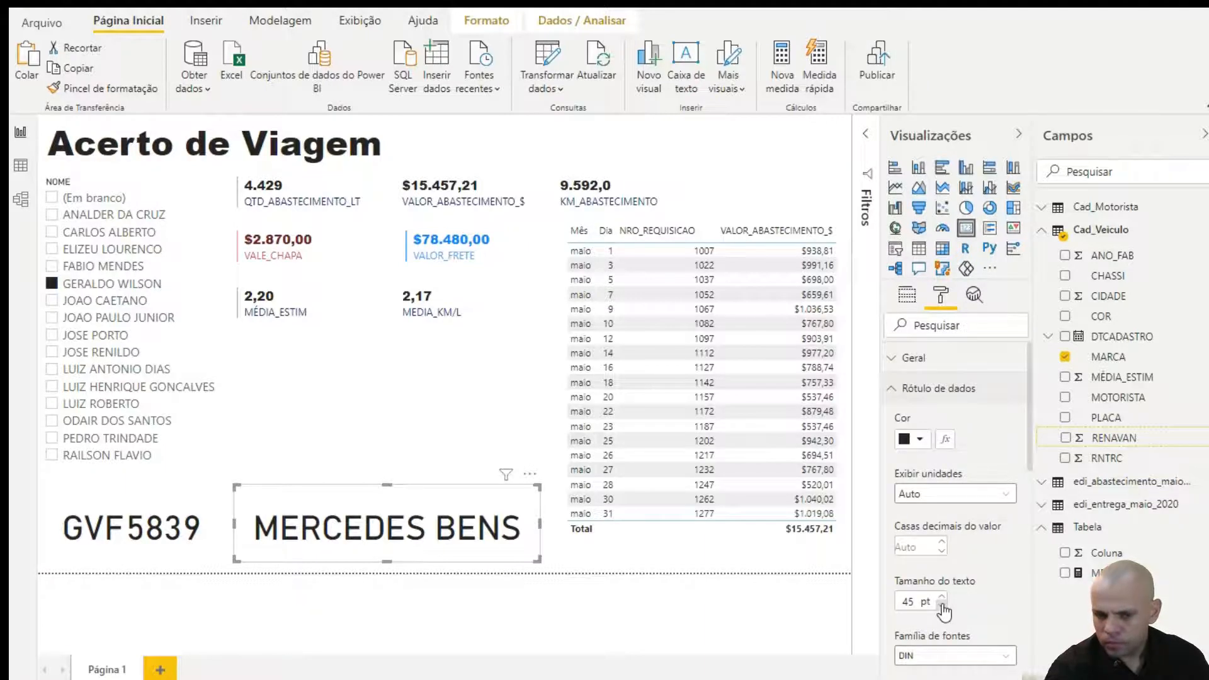
{"action": "left_click_drag", "start_coordinate": [911, 601], "coordinate": [912, 601]}
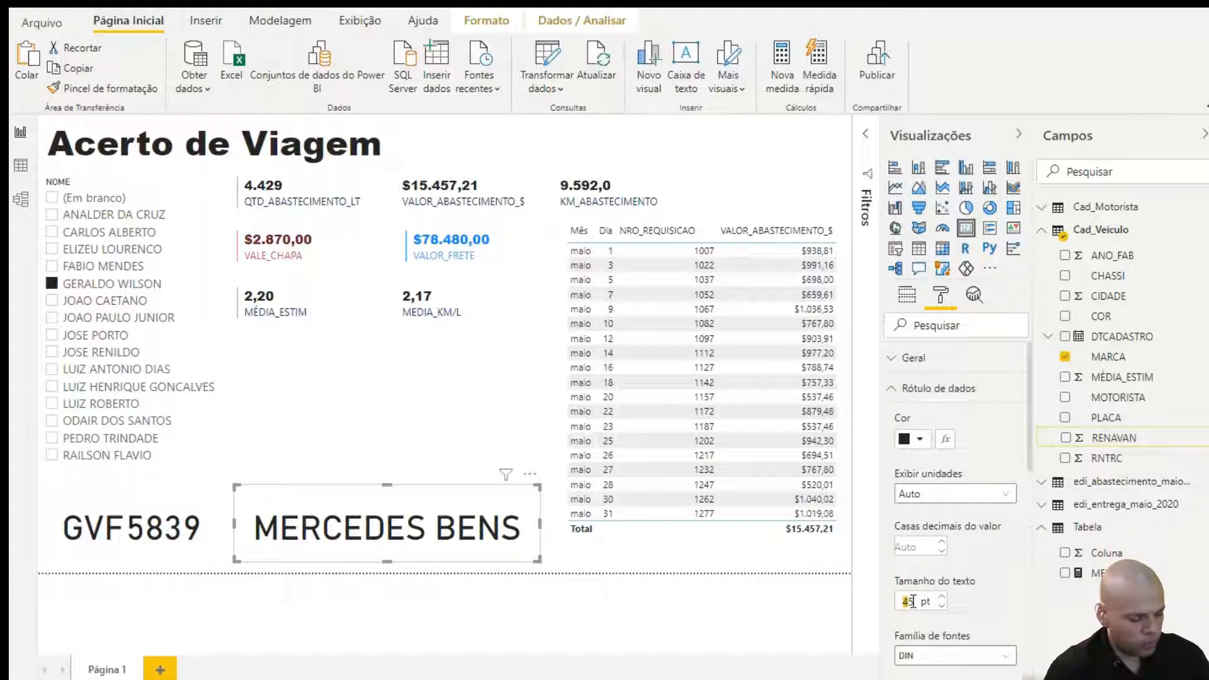
{"action": "type", "text": "25"}
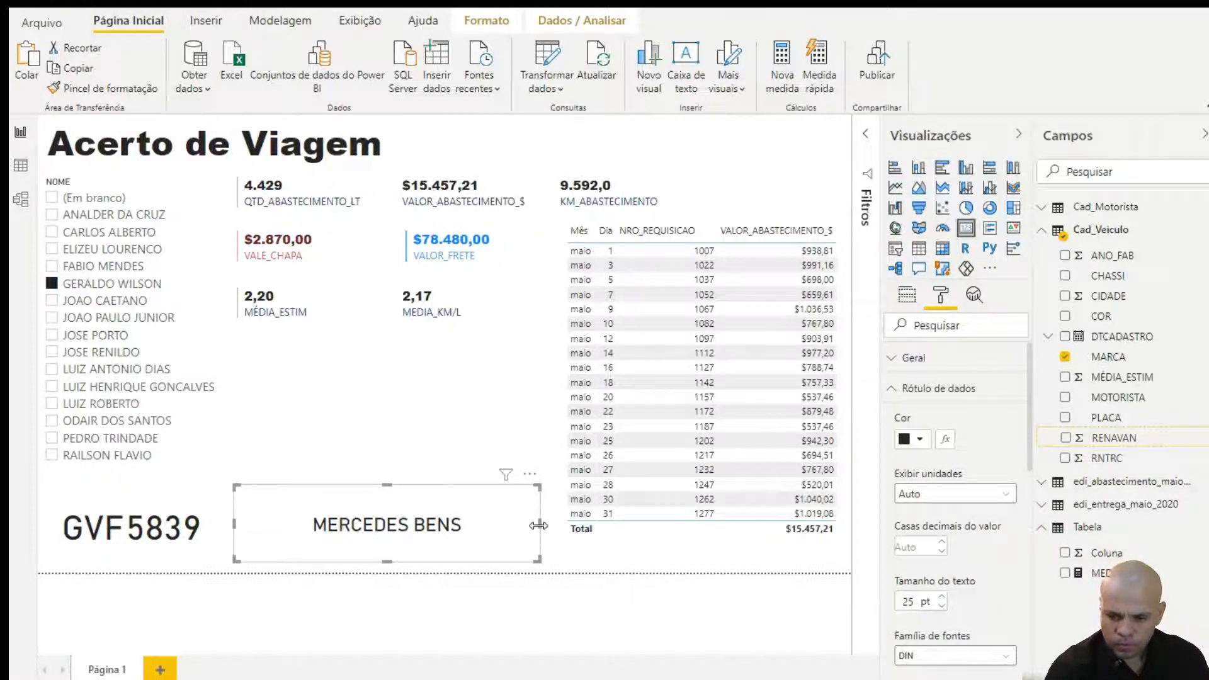
{"action": "left_click_drag", "start_coordinate": [526, 528], "coordinate": [401, 531]}
{"action": "left_click_drag", "start_coordinate": [318, 560], "coordinate": [320, 521]}
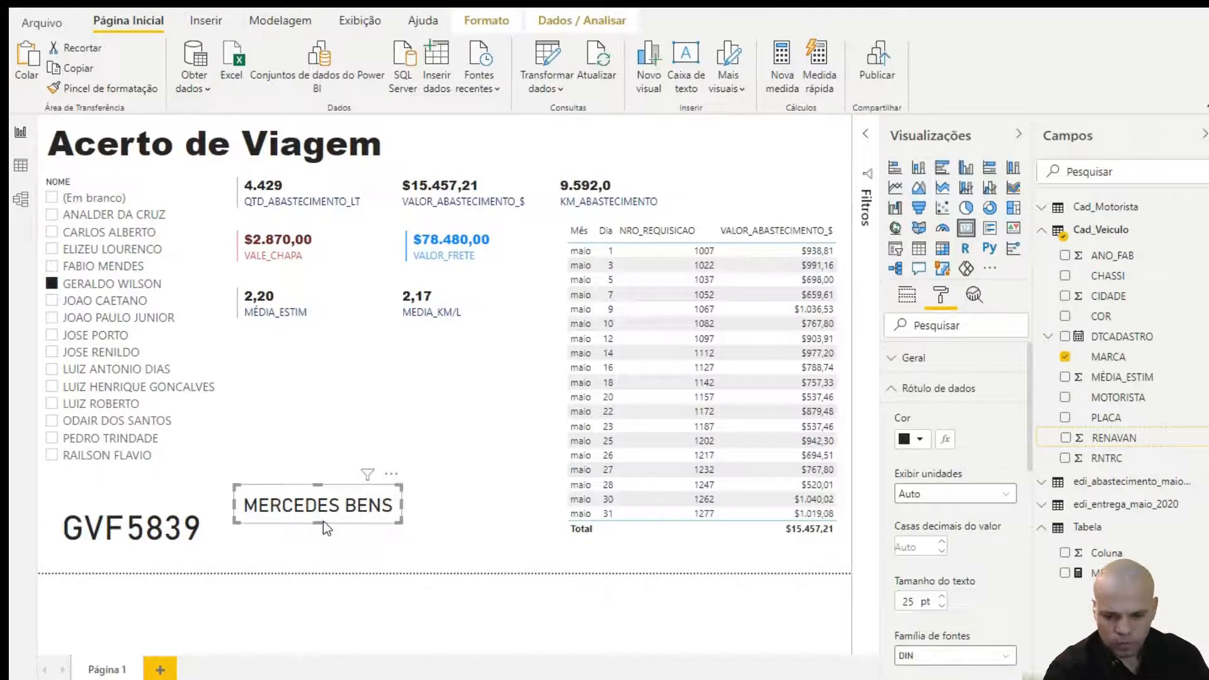
- Place a copy of the MARCA card directly beneath it and replace the copy's field with ANO_FAB
{"action": "left_click_drag", "start_coordinate": [322, 515], "coordinate": [318, 548]}
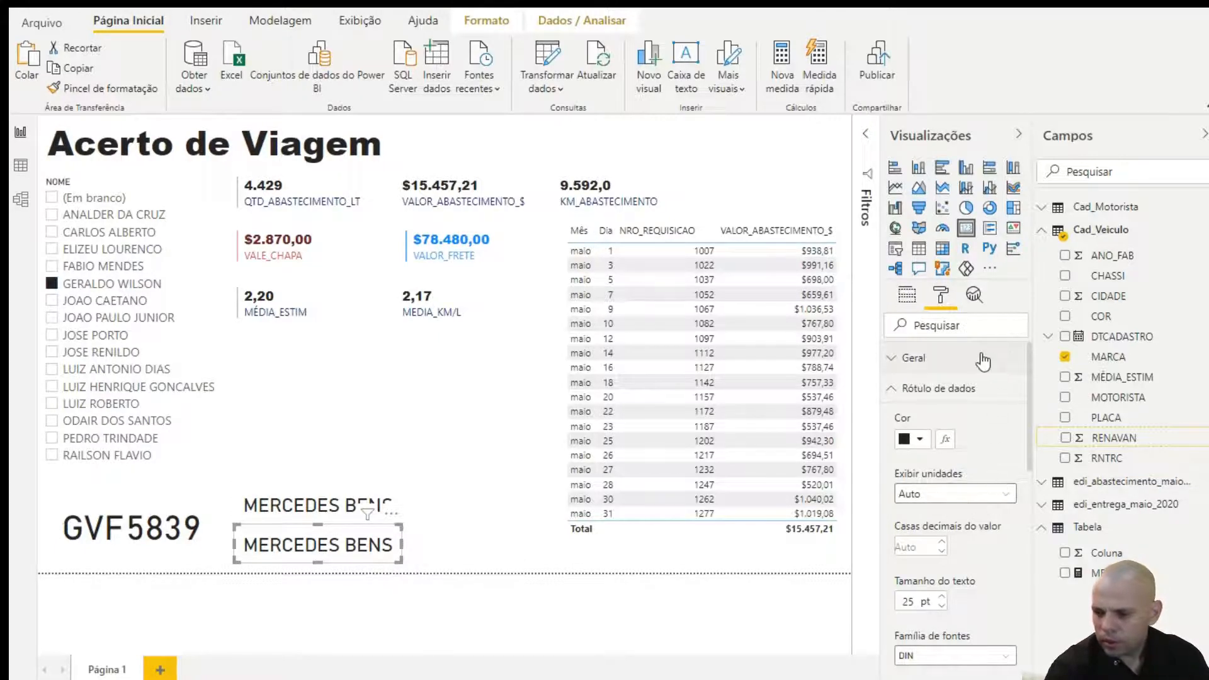
{"action": "left_click", "coordinate": [906, 302]}
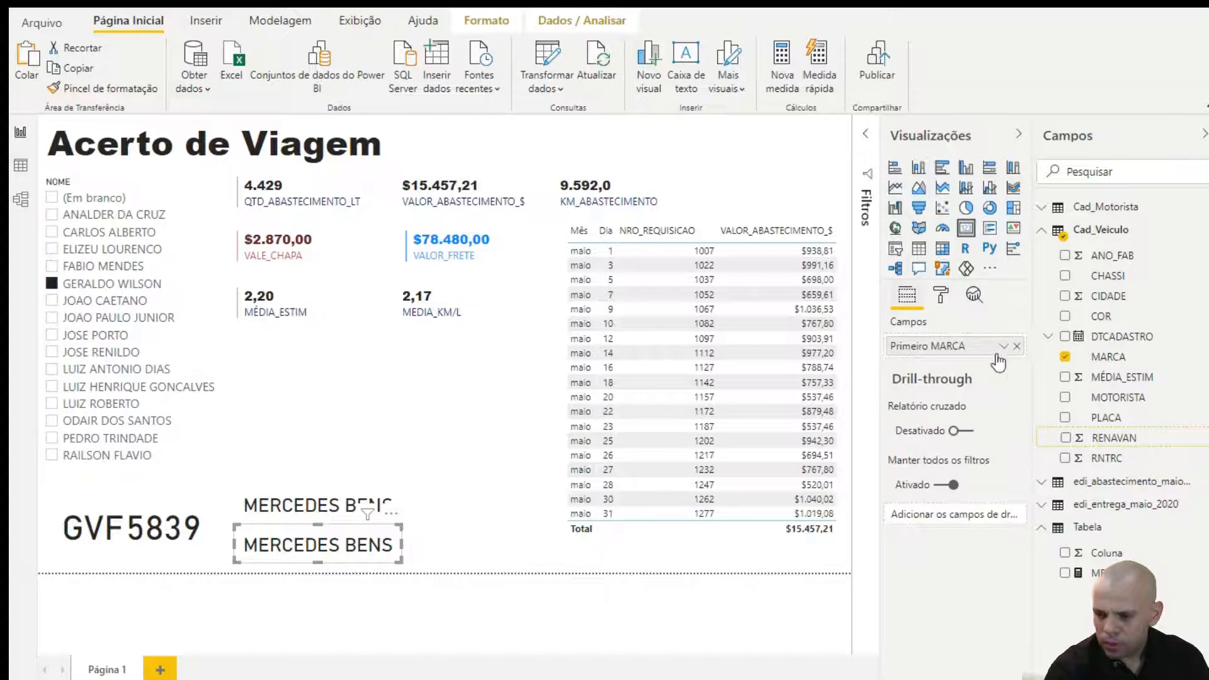
{"action": "left_click", "coordinate": [1017, 347]}
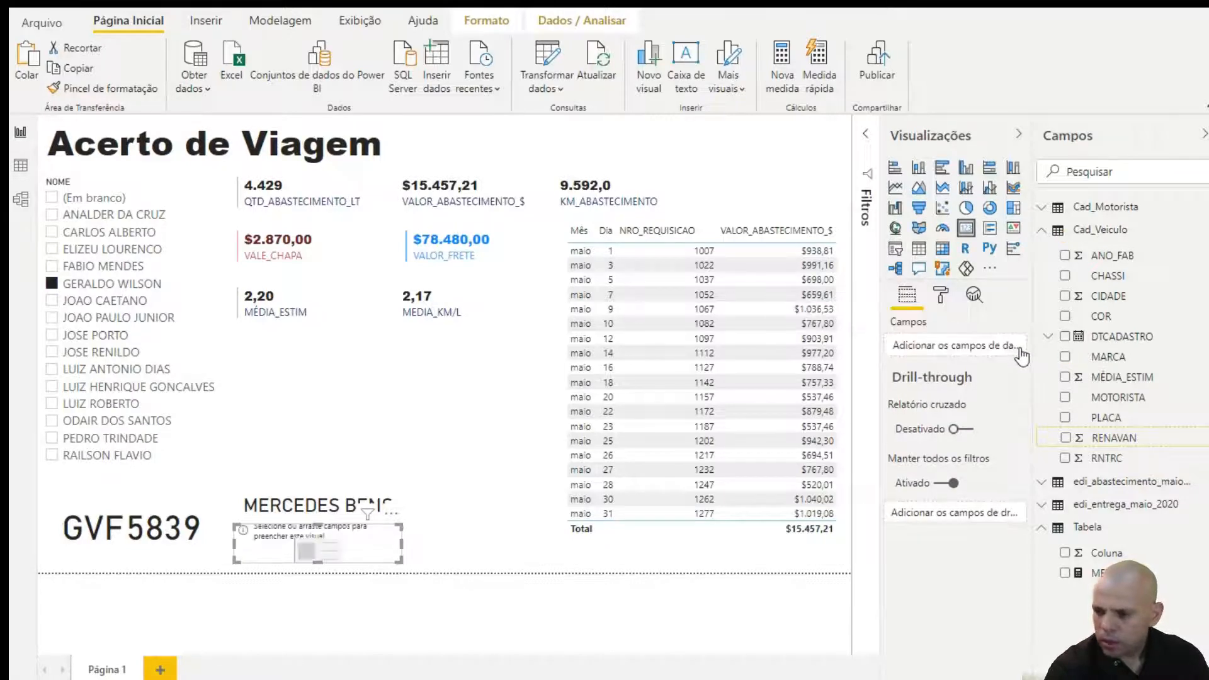
{"action": "left_click", "coordinate": [1065, 255]}
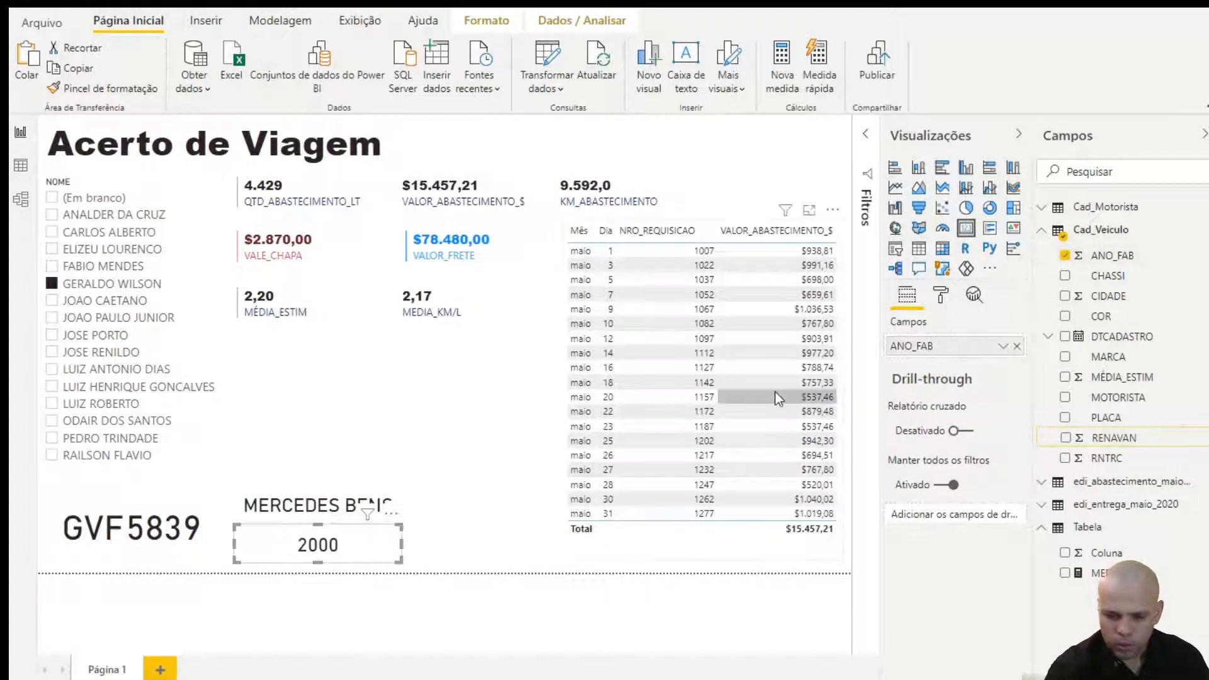
{"action": "left_click", "coordinate": [466, 493]}
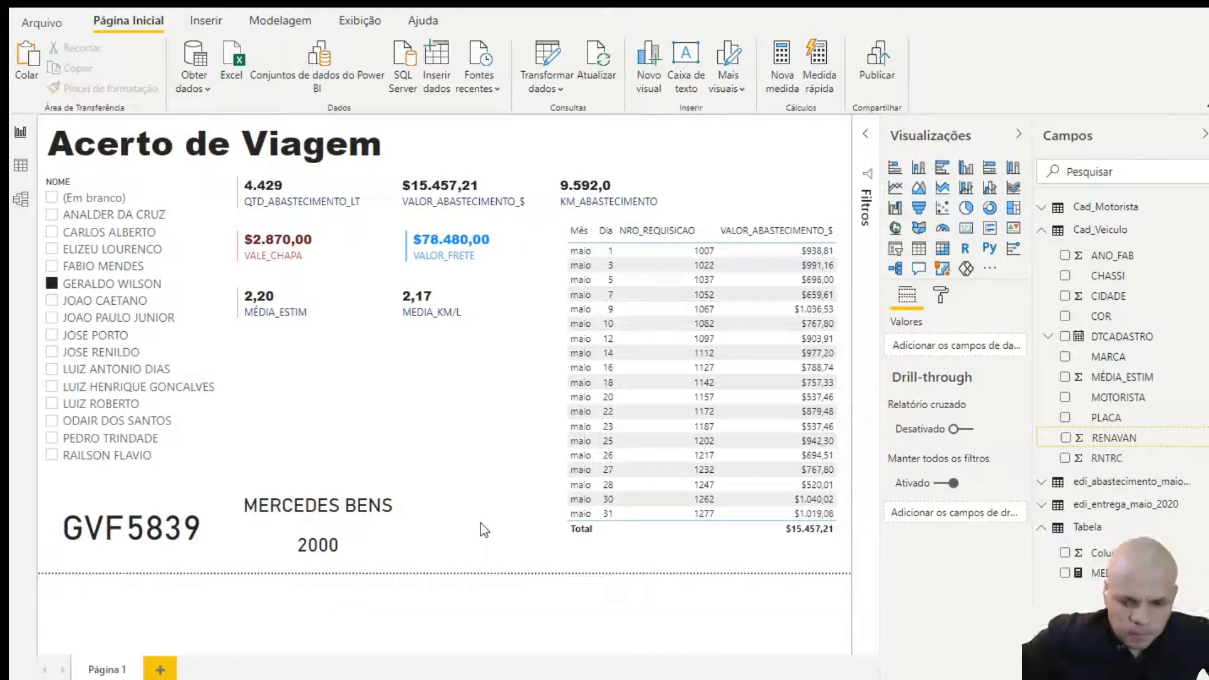
- Duplicate the PLACA card and place the copy in the empty area below the MÉDIA_ESTIM and MEDIA_KM/L values
{"action": "left_click", "coordinate": [214, 377]}
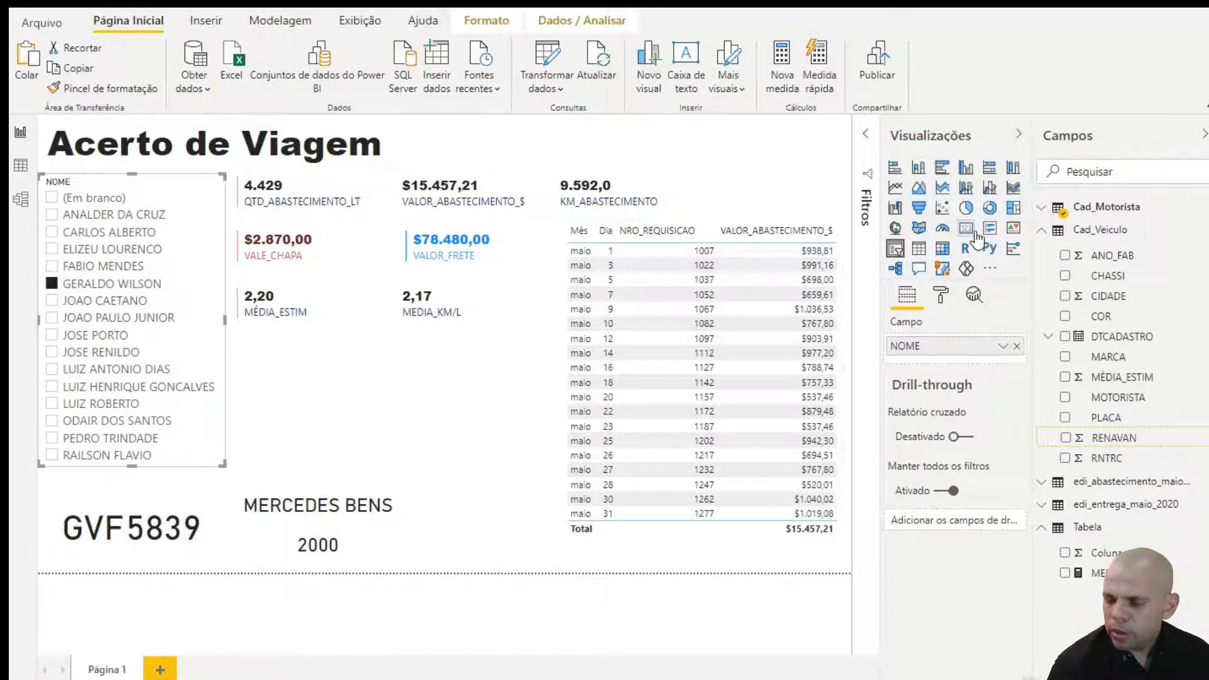
{"action": "left_click", "coordinate": [284, 478]}
{"action": "left_click", "coordinate": [179, 540]}
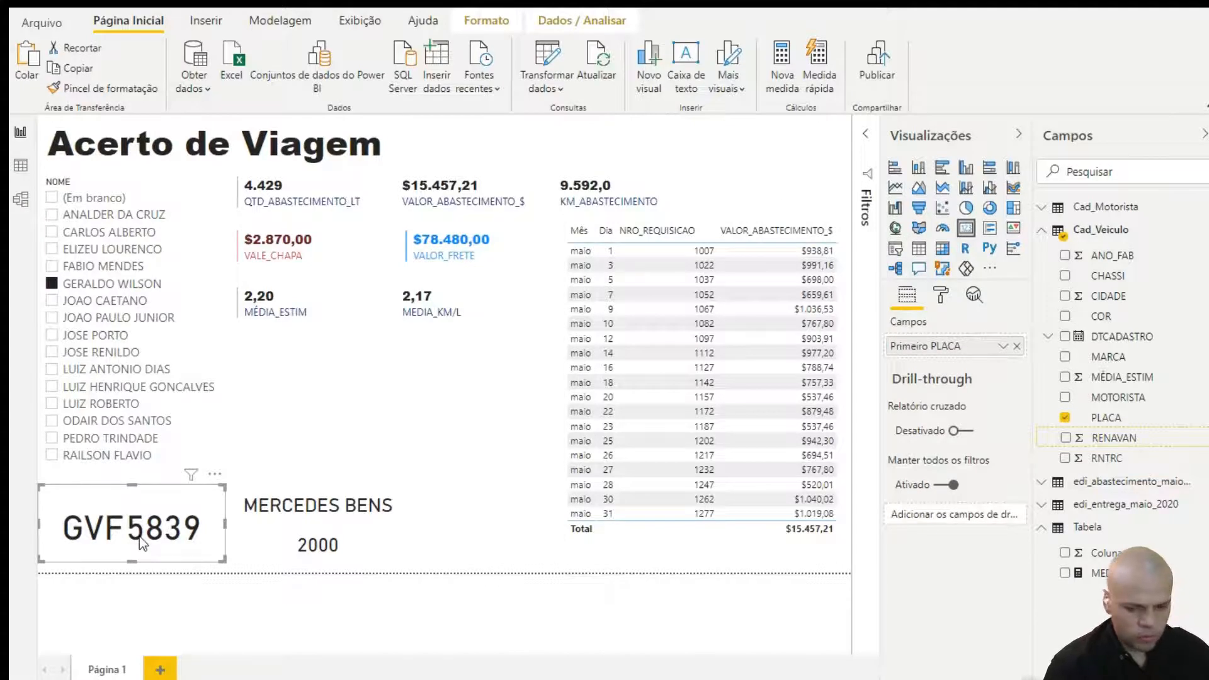
{"action": "key", "text": "ctrl+c"}
{"action": "key", "text": "ctrl+v"}
{"action": "left_click_drag", "start_coordinate": [145, 541], "coordinate": [387, 394]}
{"action": "left_click_drag", "start_coordinate": [386, 394], "coordinate": [386, 395]}
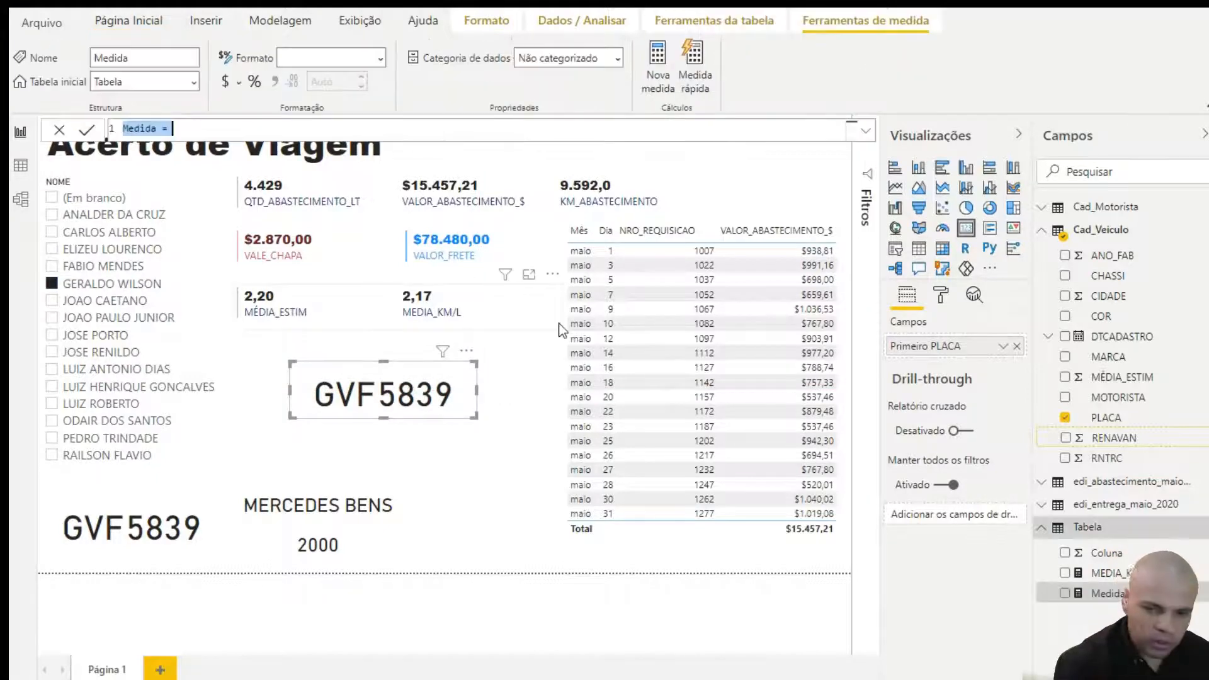
- Name the new measure MEDIA_EST in its formula, ready for the expression after the equals sign
{"action": "key", "text": "End"}
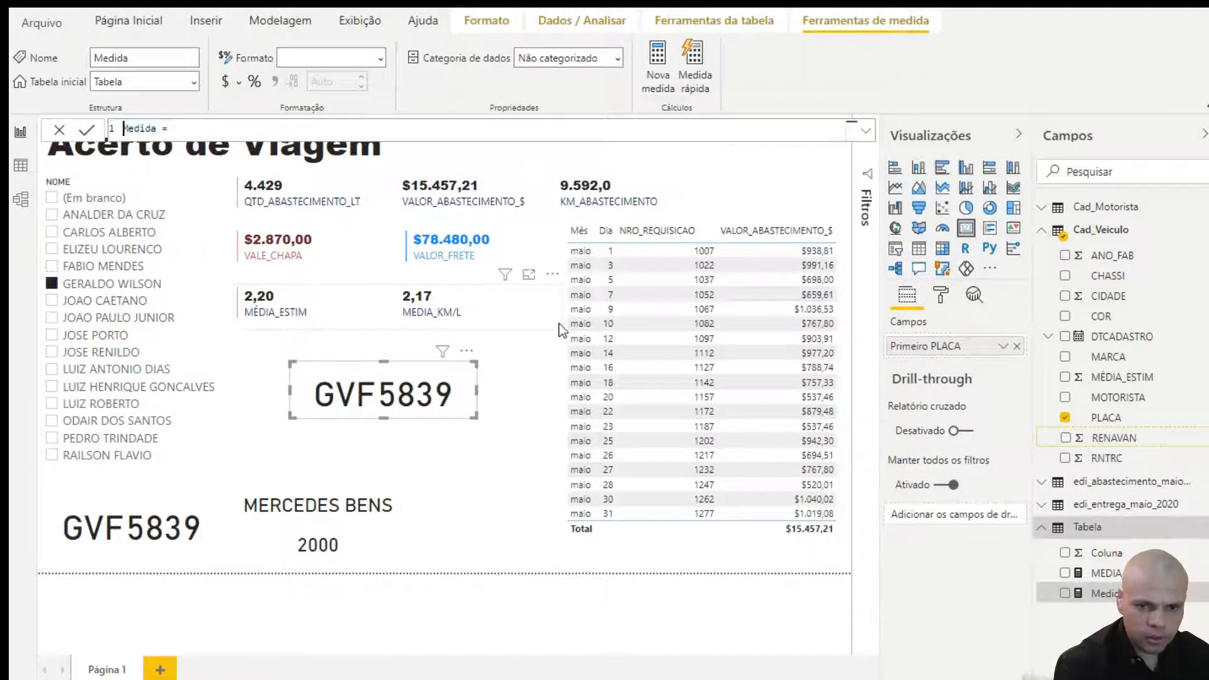
{"action": "type", "text": "s"}
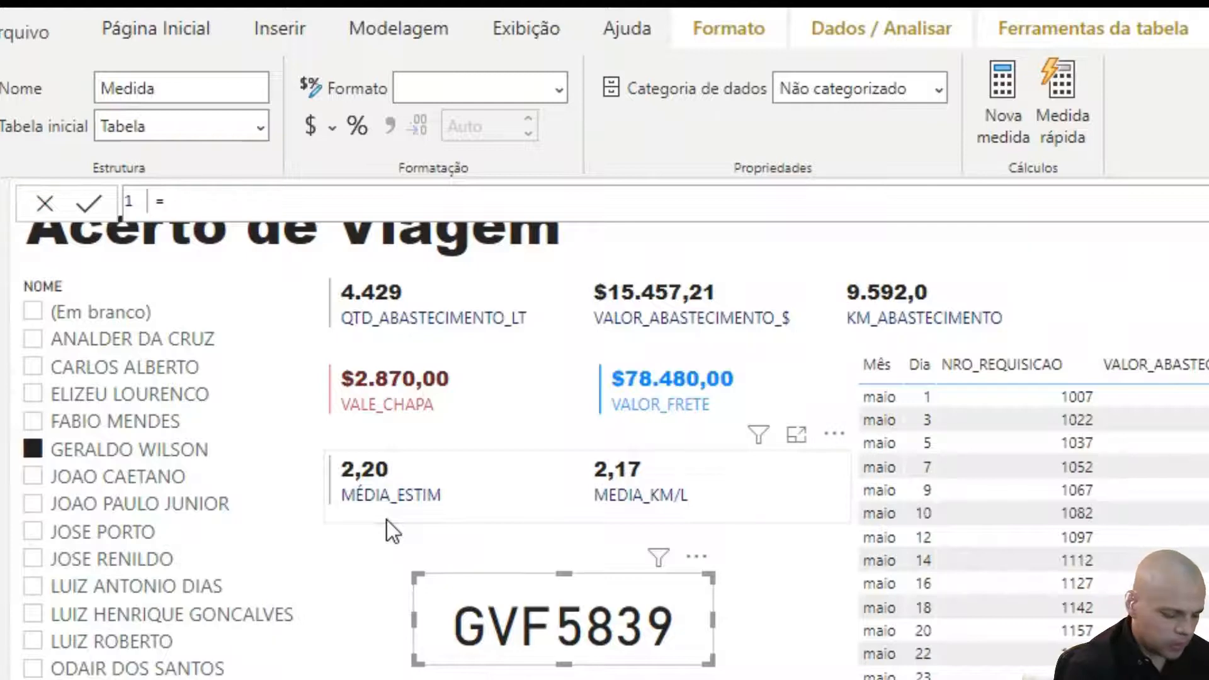
{"action": "type", "text": "MEDIA "}
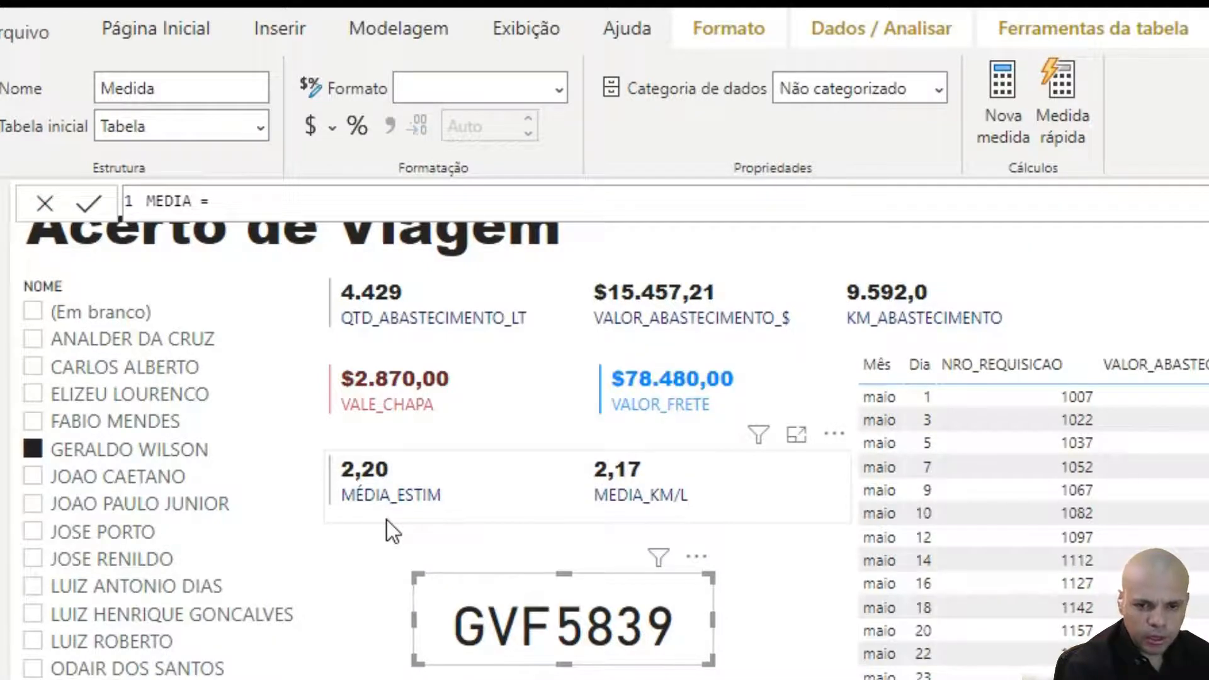
{"action": "type", "text": "_"}
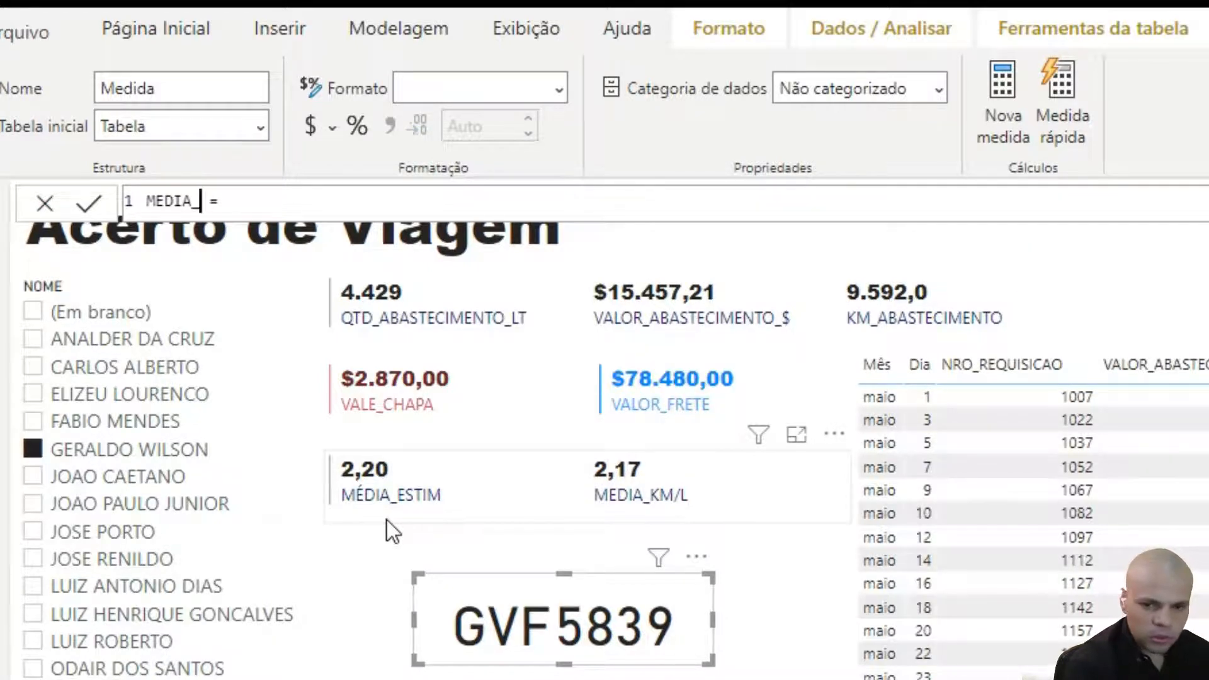
{"action": "type", "text": "EST"}
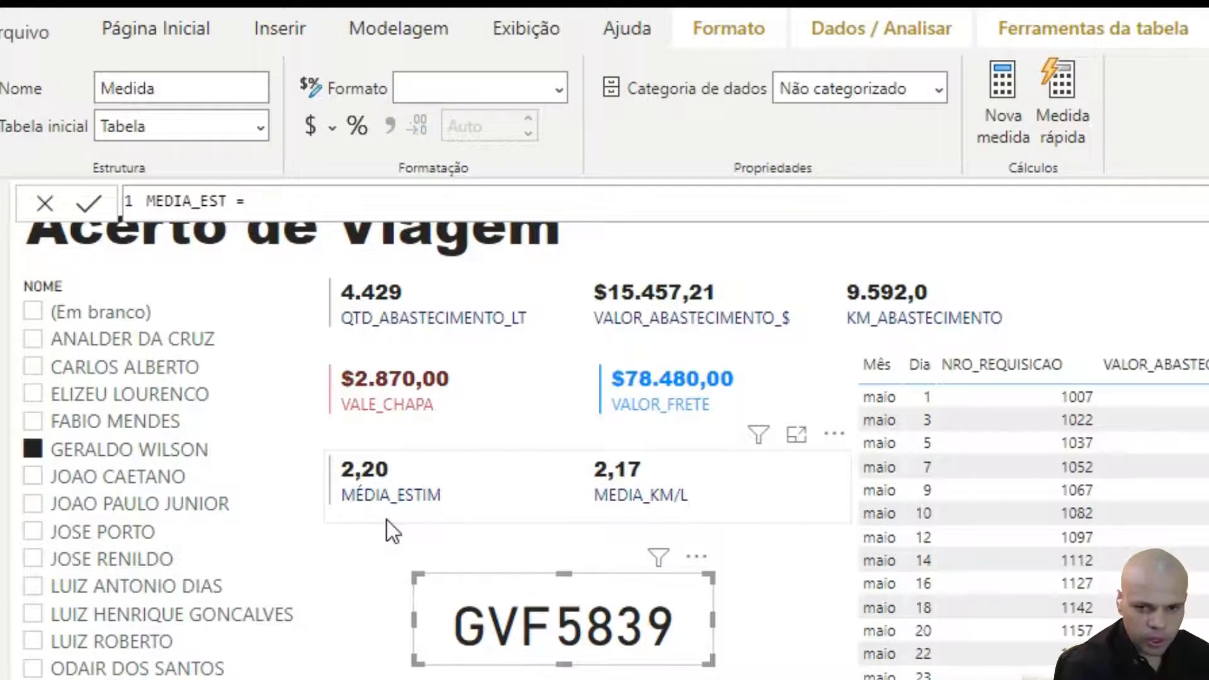
{"action": "key", "text": "End"}
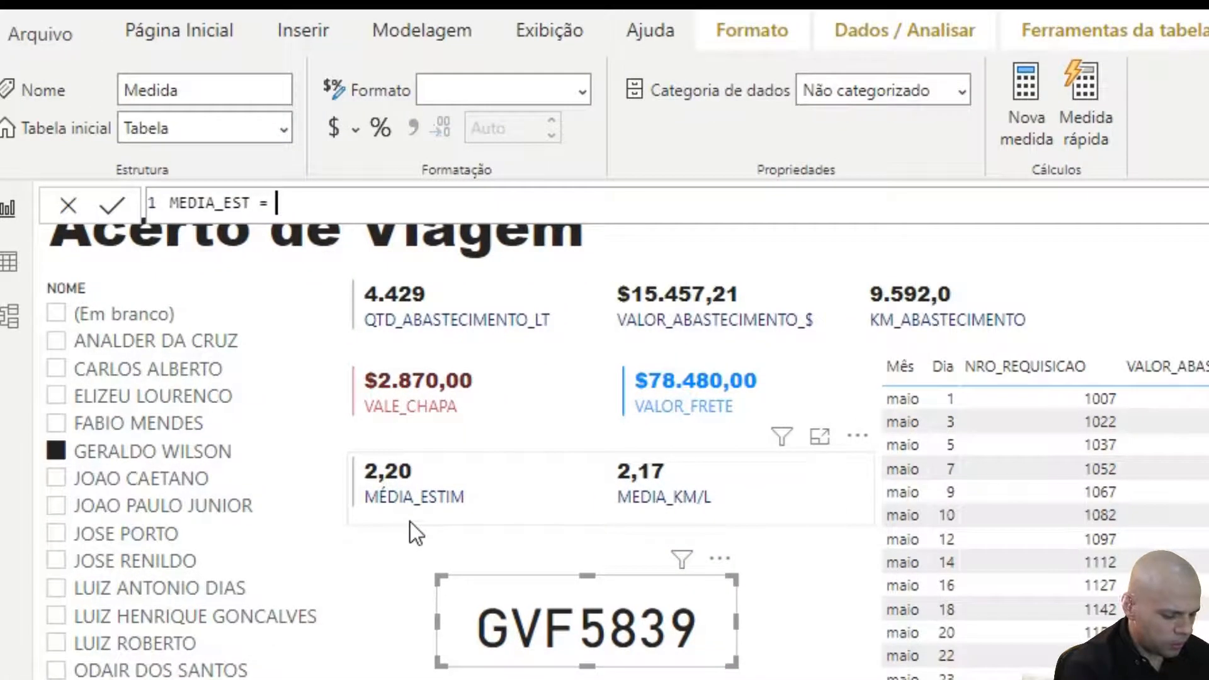
- Define MEDIA_EST as the MEDIAN of the Cad_Veiculo[MÉDIA_ESTIM] column and commit the measure
{"action": "type", "text": "MEDI"}
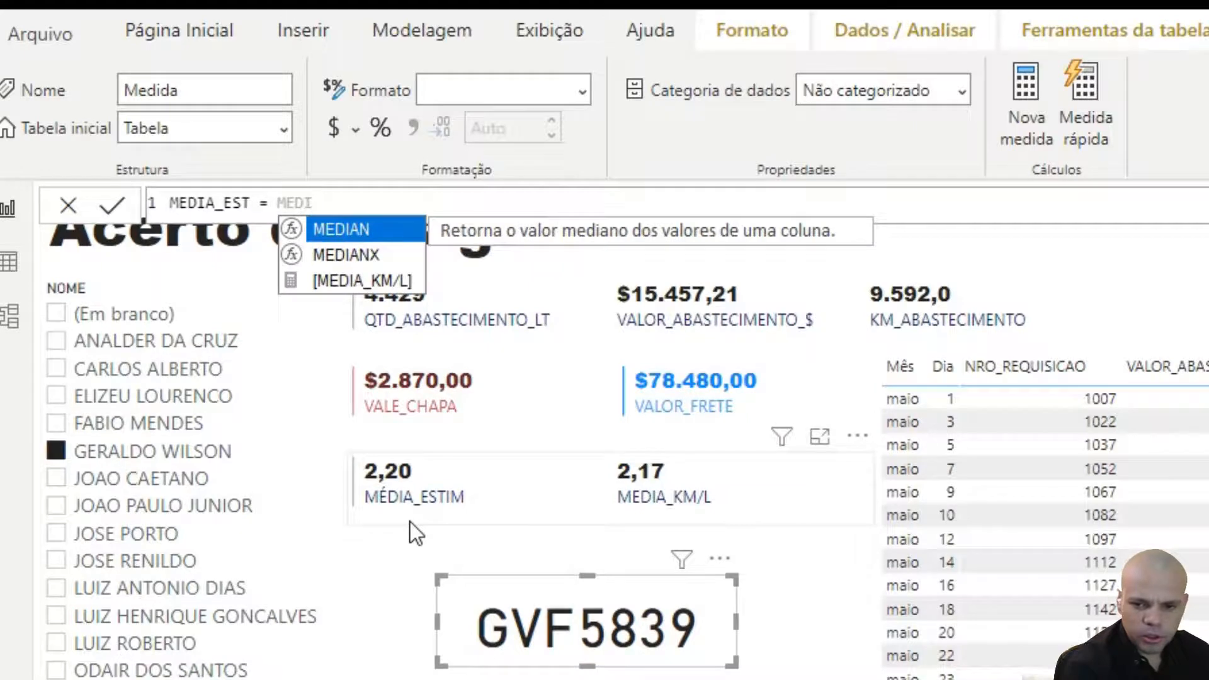
{"action": "key", "text": "Tab"}
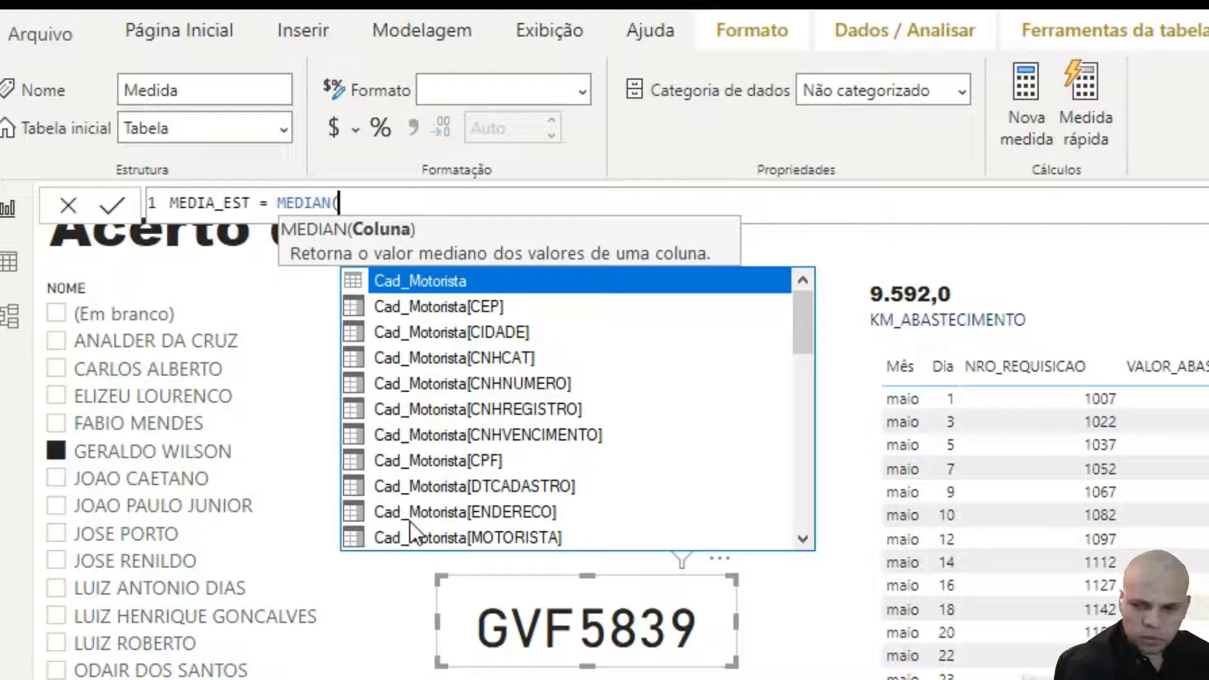
{"action": "type", "text": "M"}
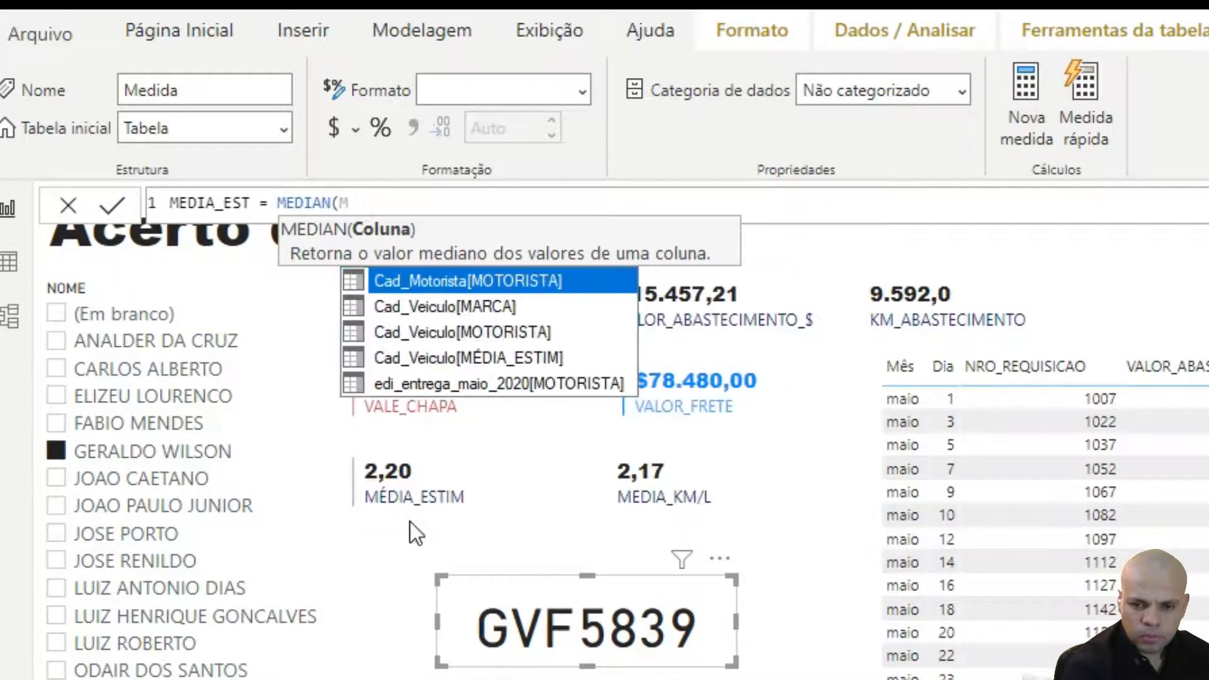
{"action": "key", "text": "Down"}
{"action": "key", "text": "Down"}
{"action": "key", "text": "Down"}
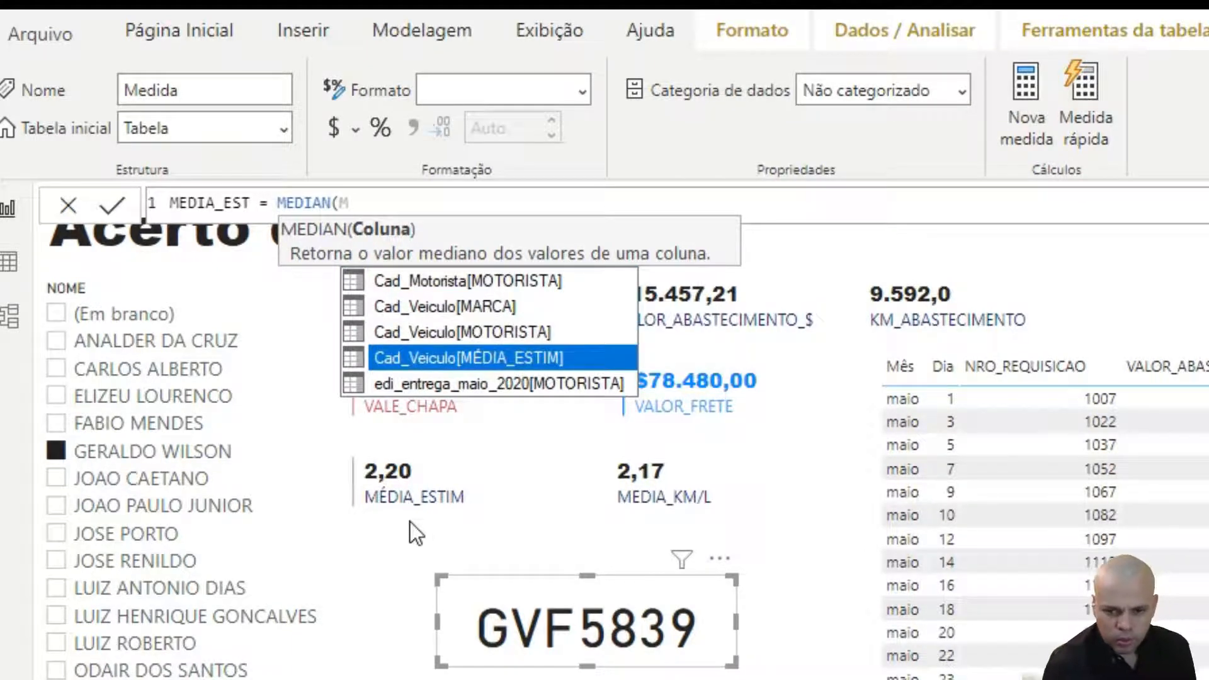
{"action": "key", "text": "Tab"}
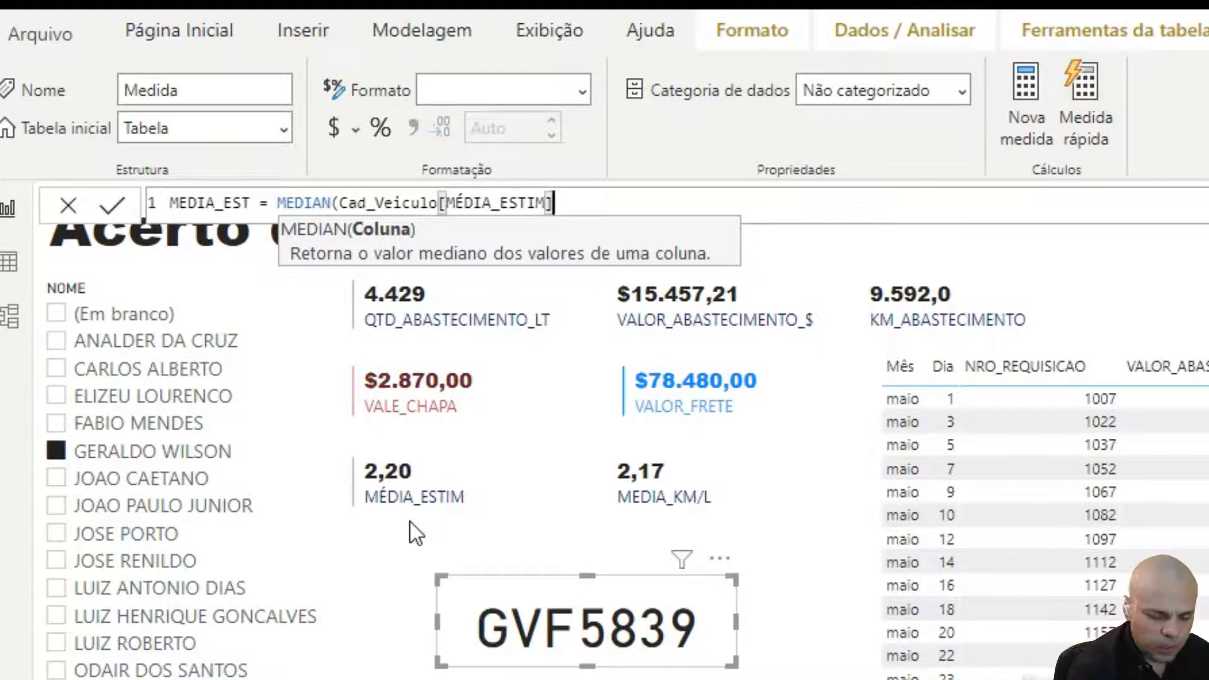
{"action": "key", "text": "Return"}
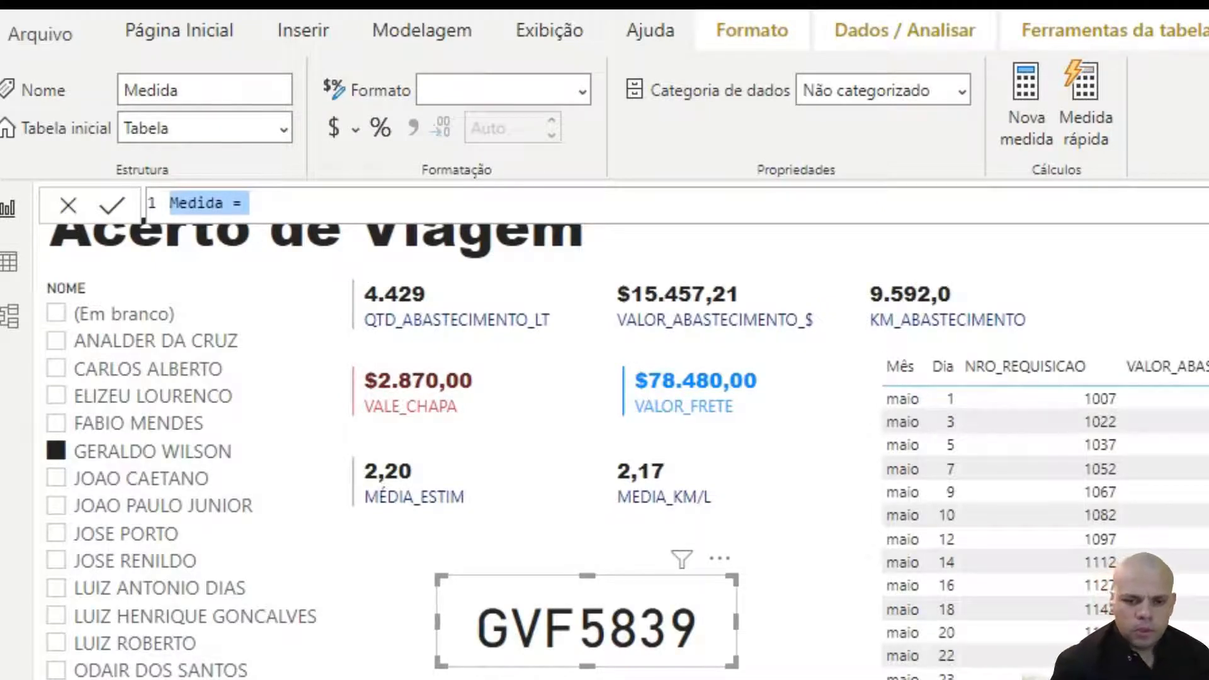
- Name the next new measure META_MEDIA_S/N in its formula, keeping the equals sign for the expression
{"action": "type", "text": "META"}
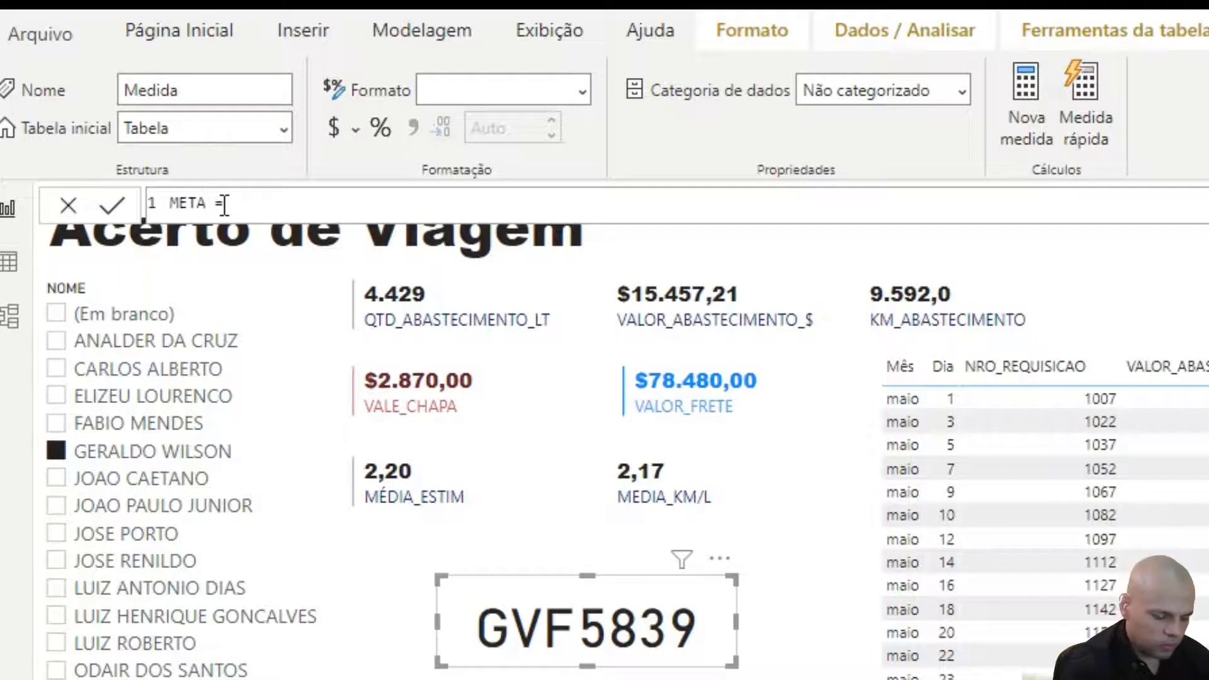
{"action": "type", "text": "_"}
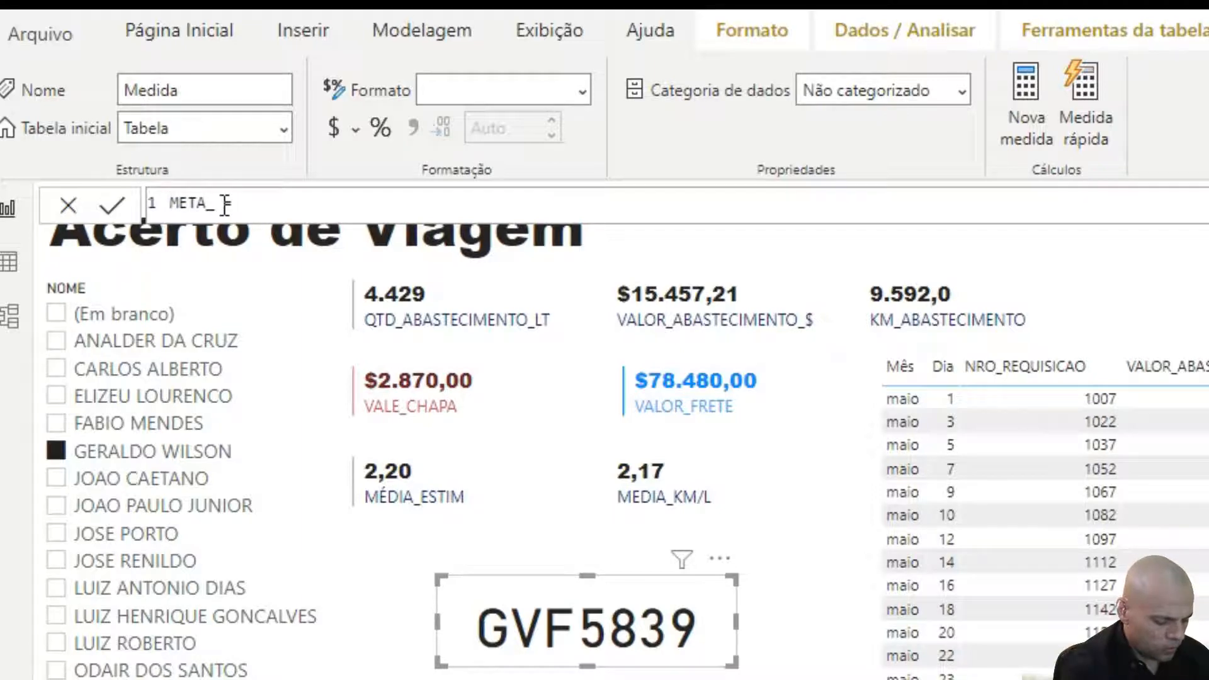
{"action": "type", "text": "MEDIA"}
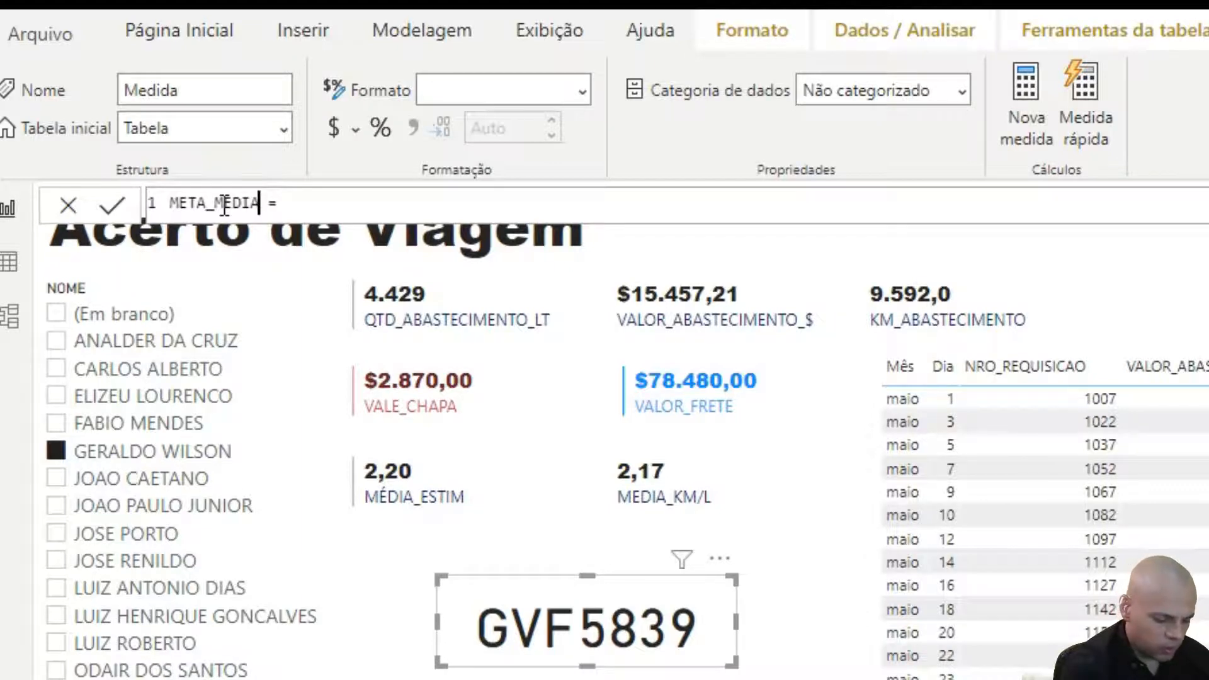
{"action": "type", "text": "_S/"}
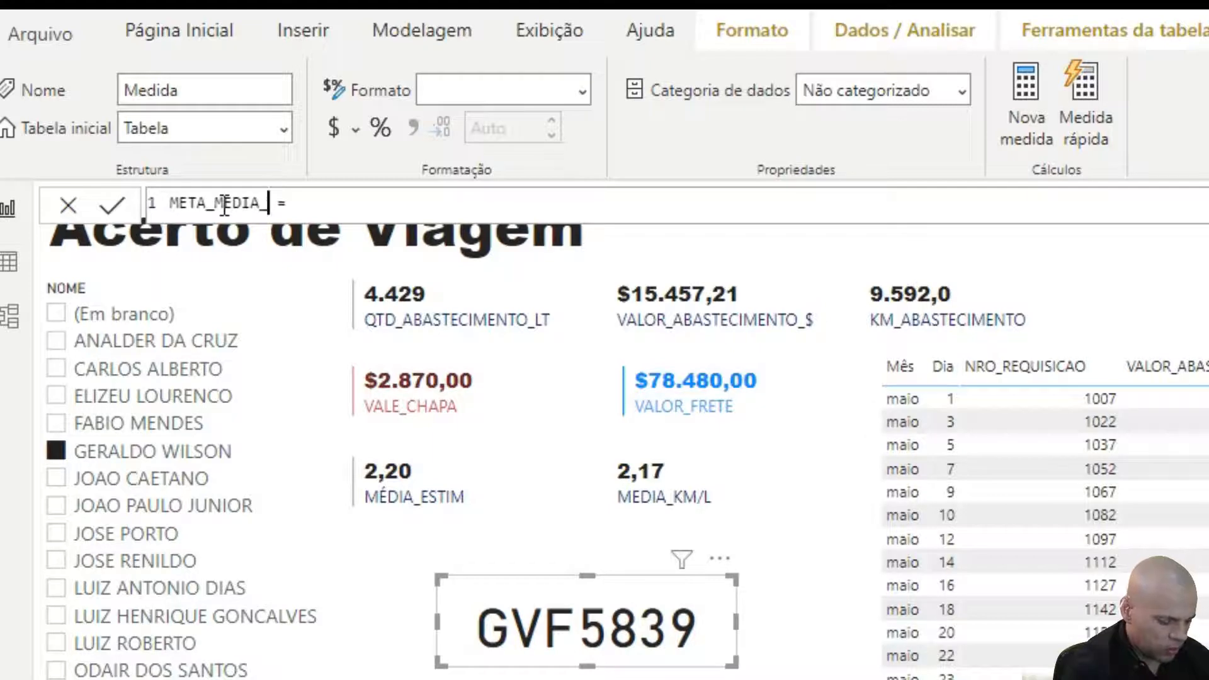
{"action": "type", "text": "M"}
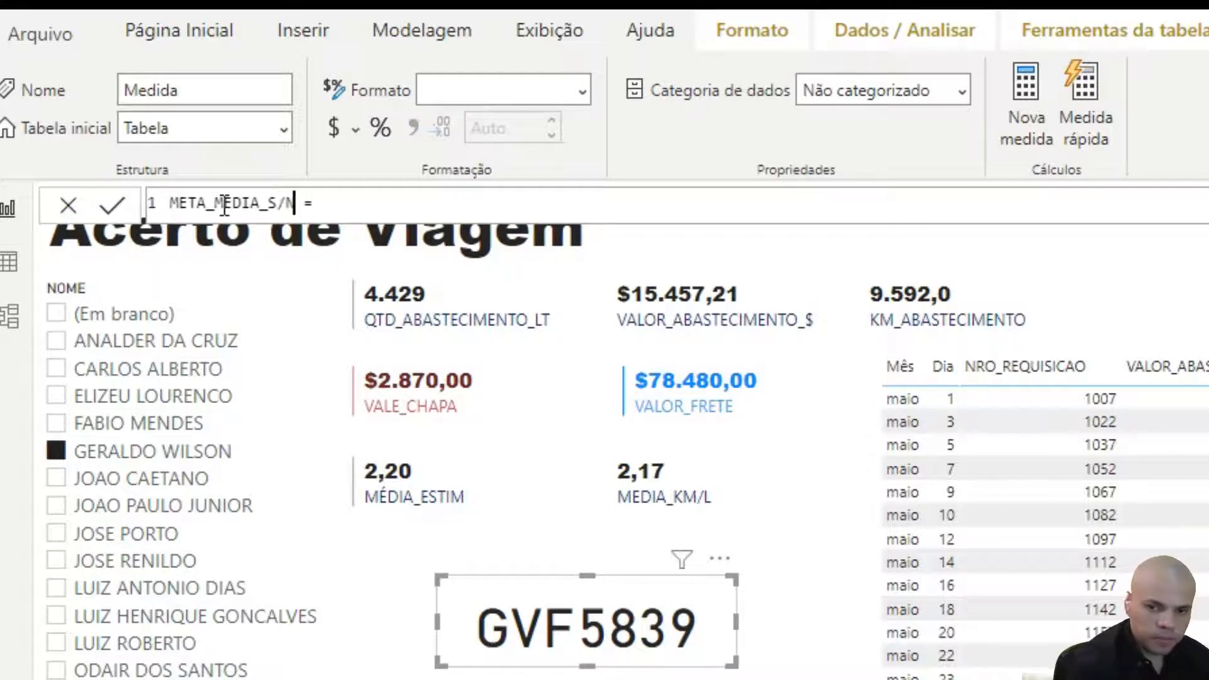
{"action": "key", "text": "End"}
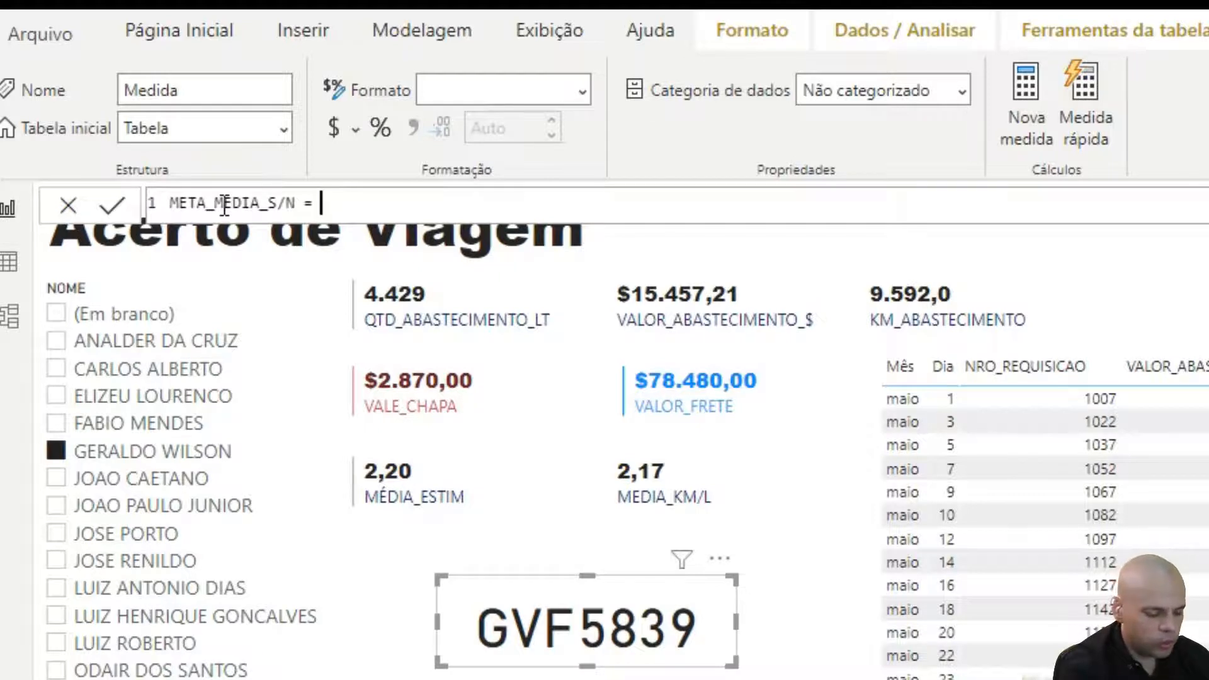
- Begin the META_MEDIA_S/N expression with an IF function whose logical test starts with the [MEDIA_KM/L] measure
{"action": "type", "text": "IF"}
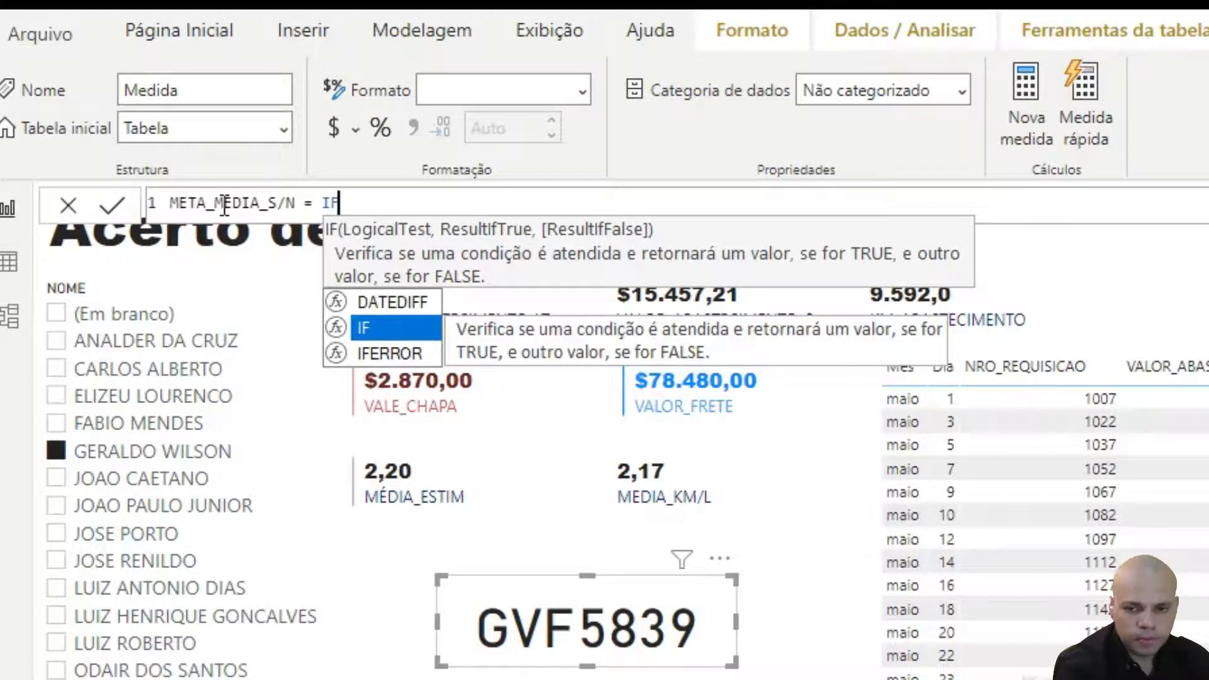
{"action": "type", "text": "("}
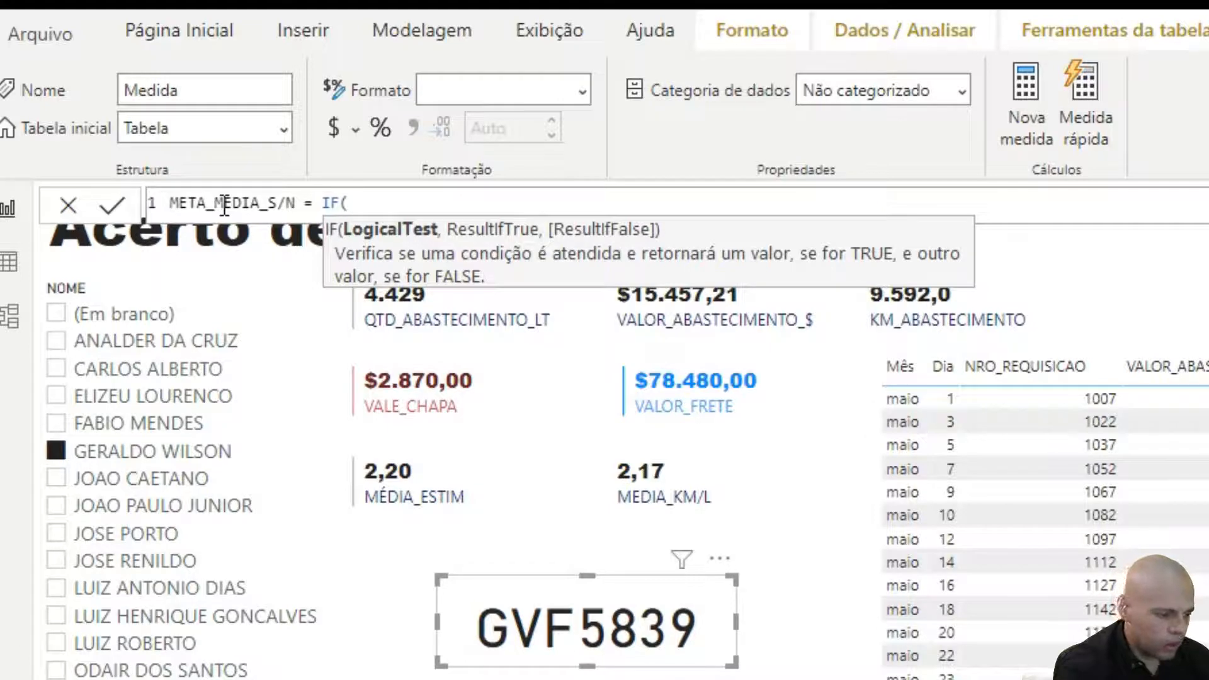
{"action": "type", "text": "MED"}
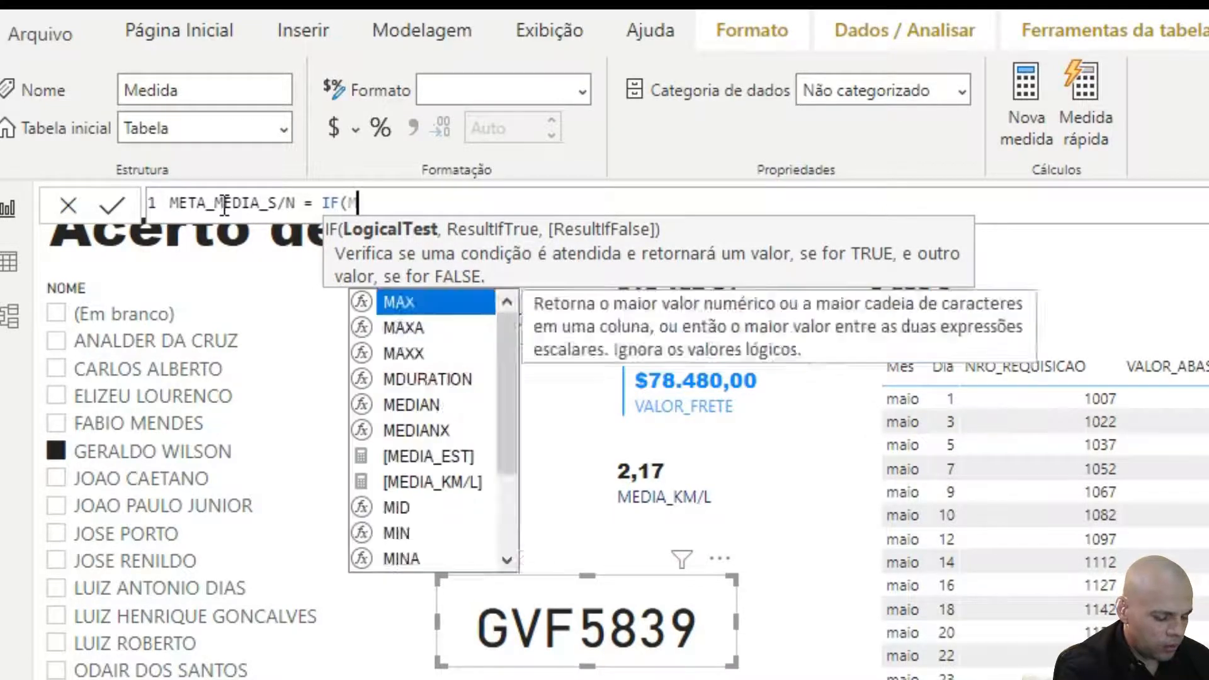
{"action": "type", "text": "I"}
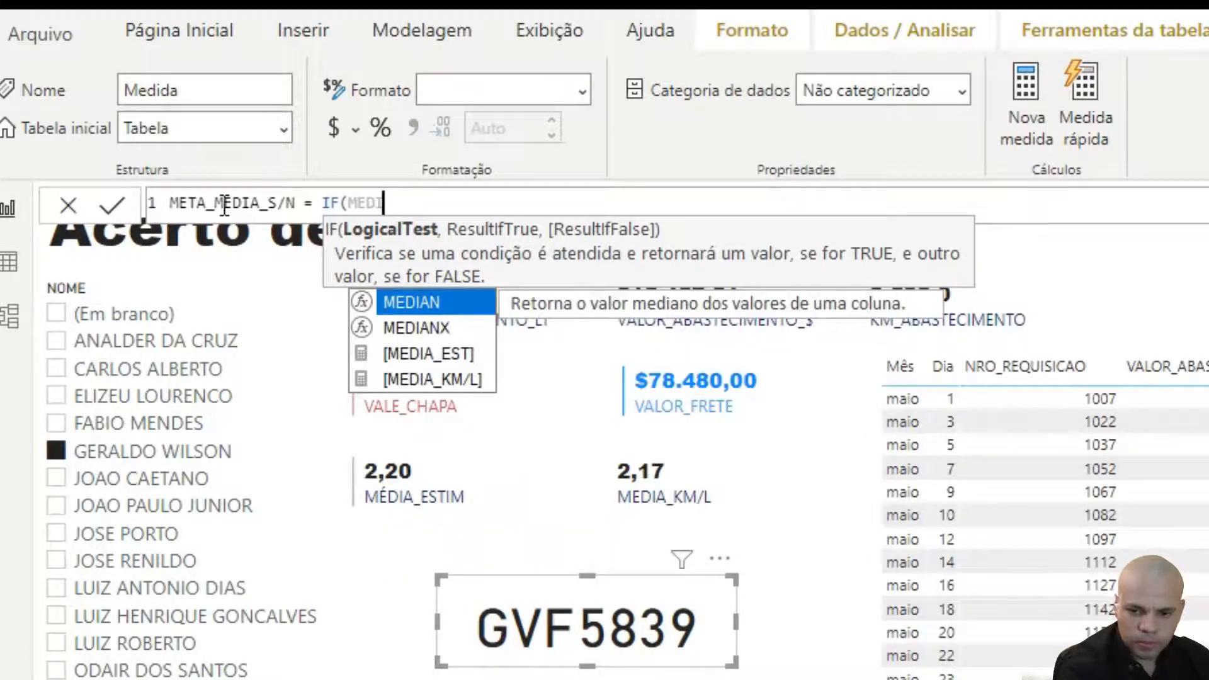
{"action": "key", "text": "Down"}
{"action": "key", "text": "Down"}
{"action": "key", "text": "Down"}
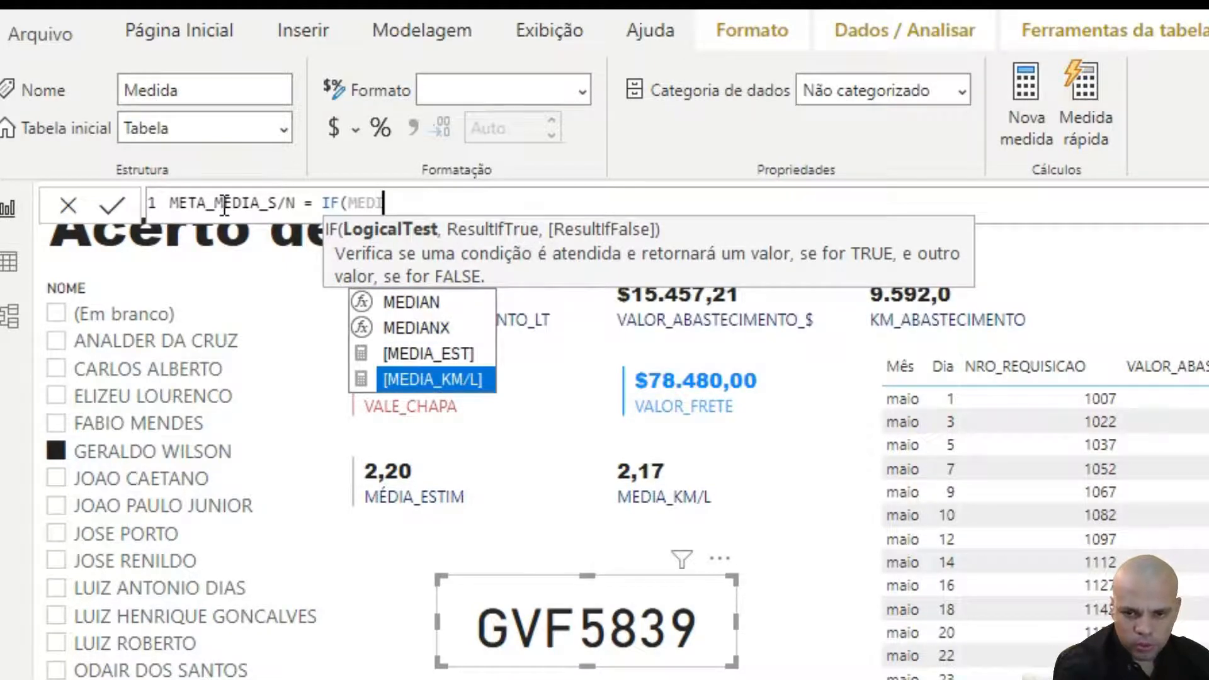
{"action": "key", "text": "Tab"}
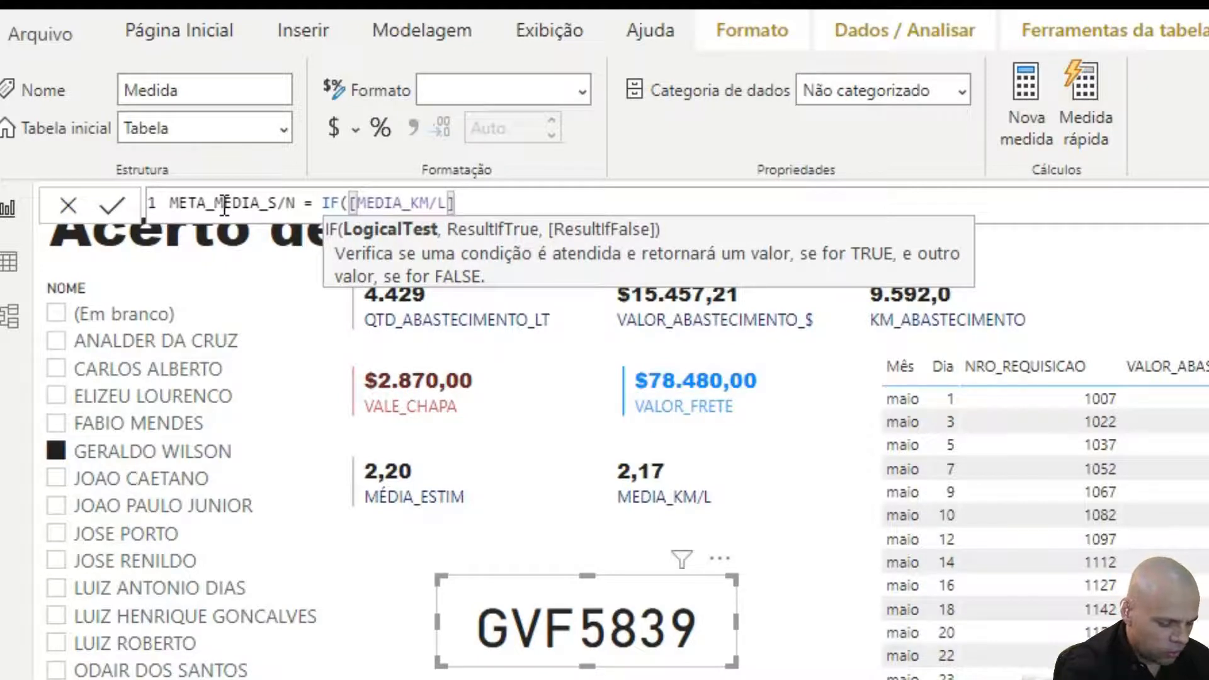
- Complete the IF condition with a greater-than-or-equal comparison (>=) against the [MEDIA_EST] measure
{"action": "type", "text": ">"}
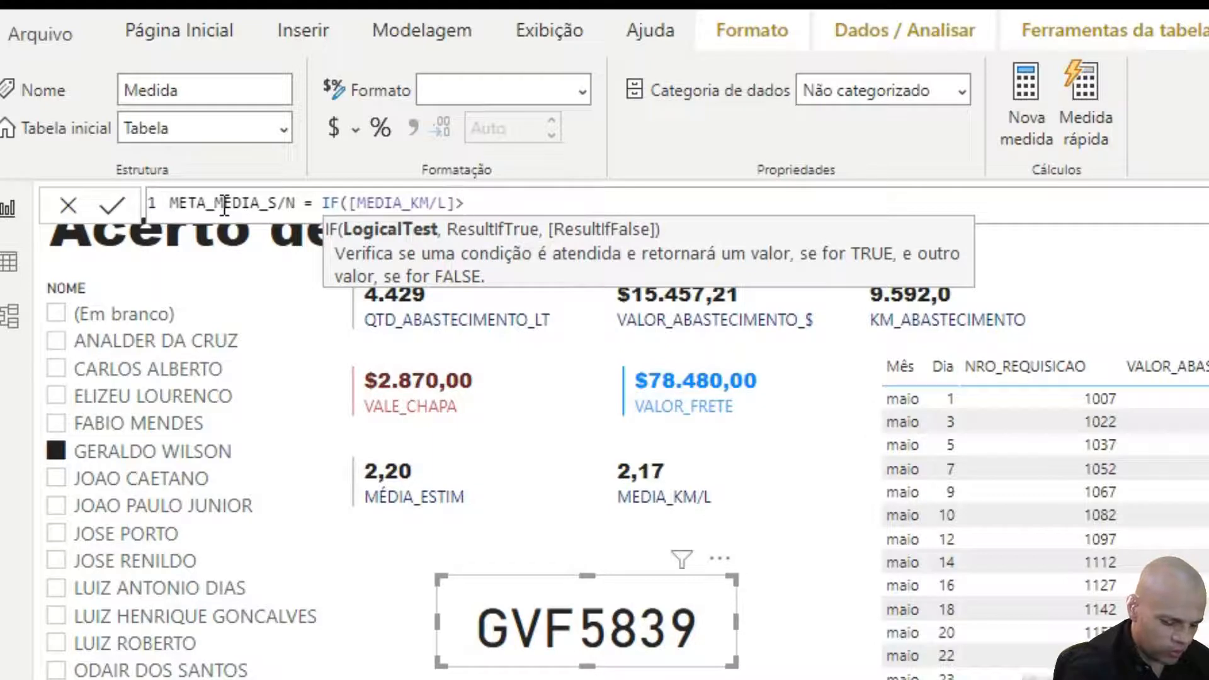
{"action": "type", "text": "="}
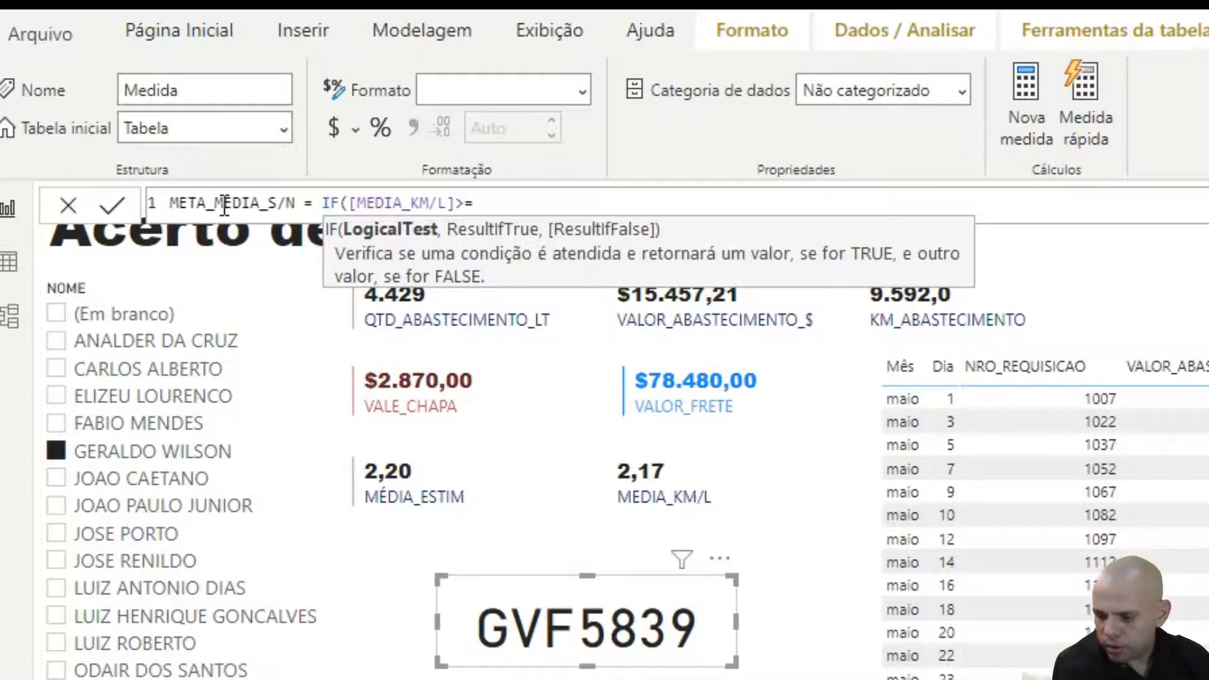
{"action": "type", "text": "MED"}
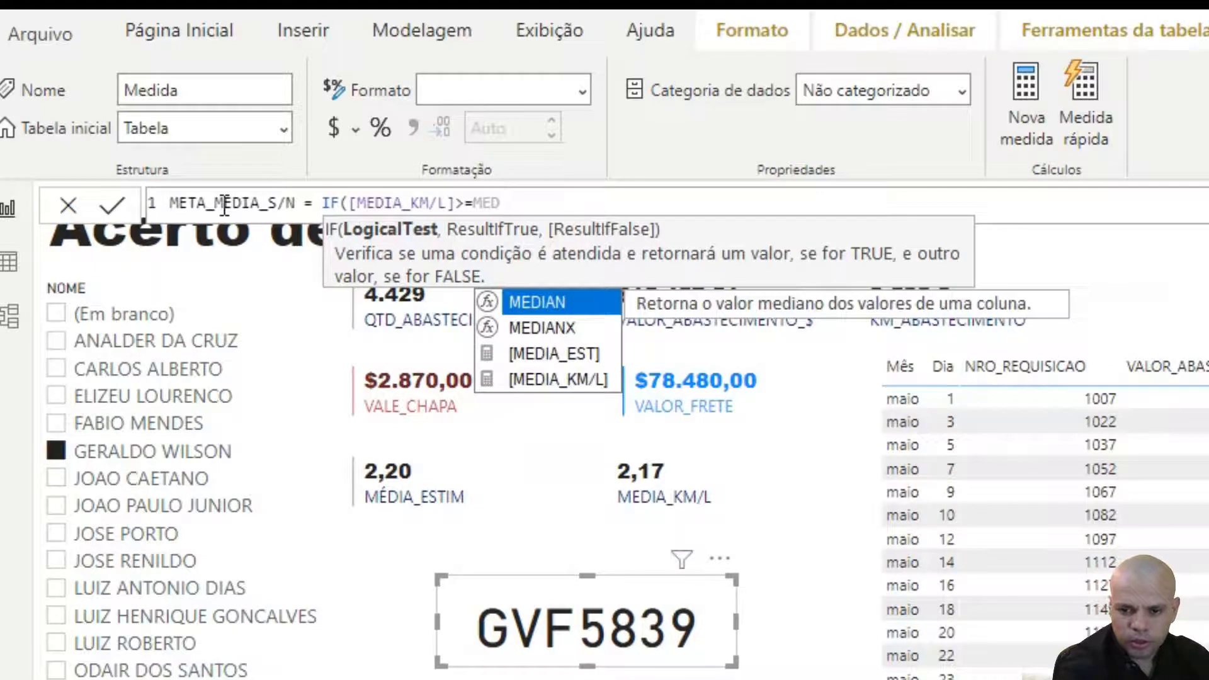
{"action": "key", "text": "Down"}
{"action": "key", "text": "Down"}
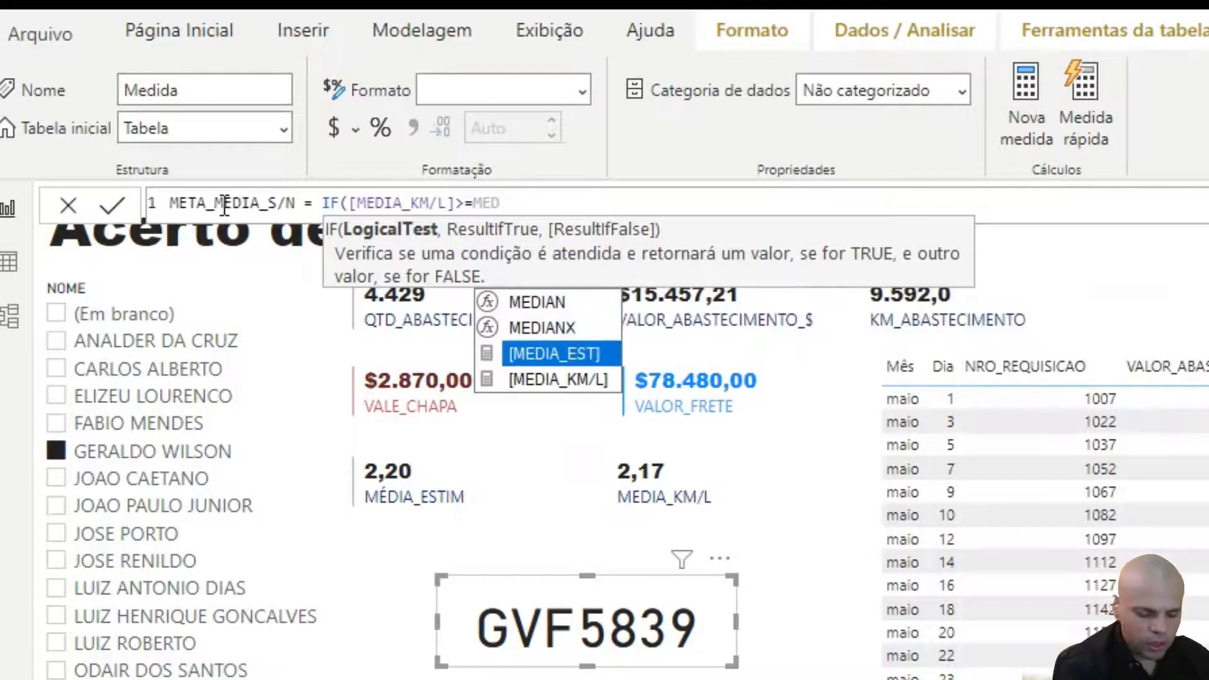
{"action": "key", "text": "Tab"}
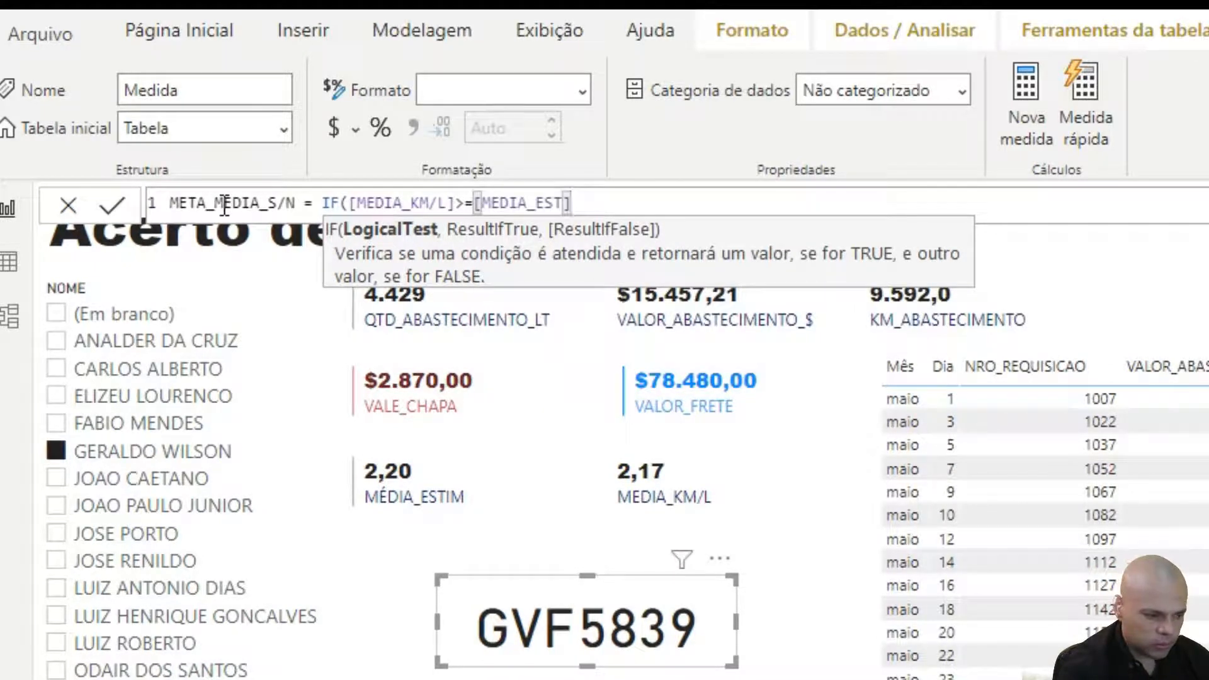
- Set the IF function's true result to the text "MEDIA ALCANÇADA"
{"action": "type", "text": ","}
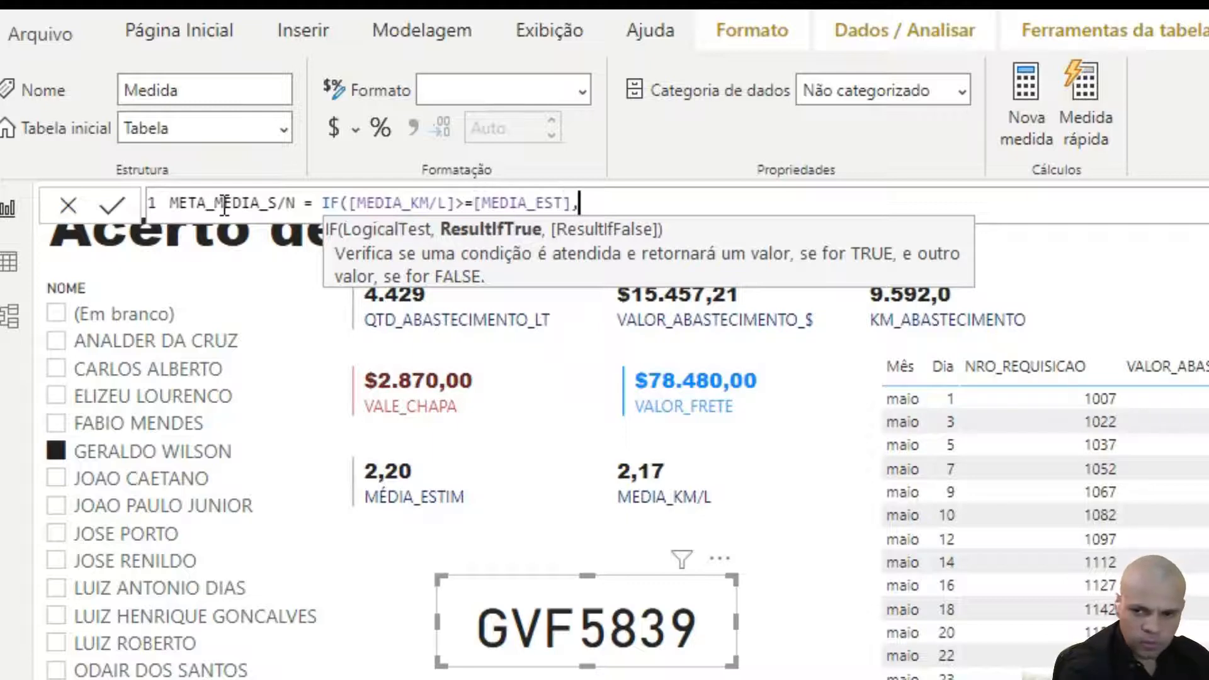
{"action": "type", "text": "\""}
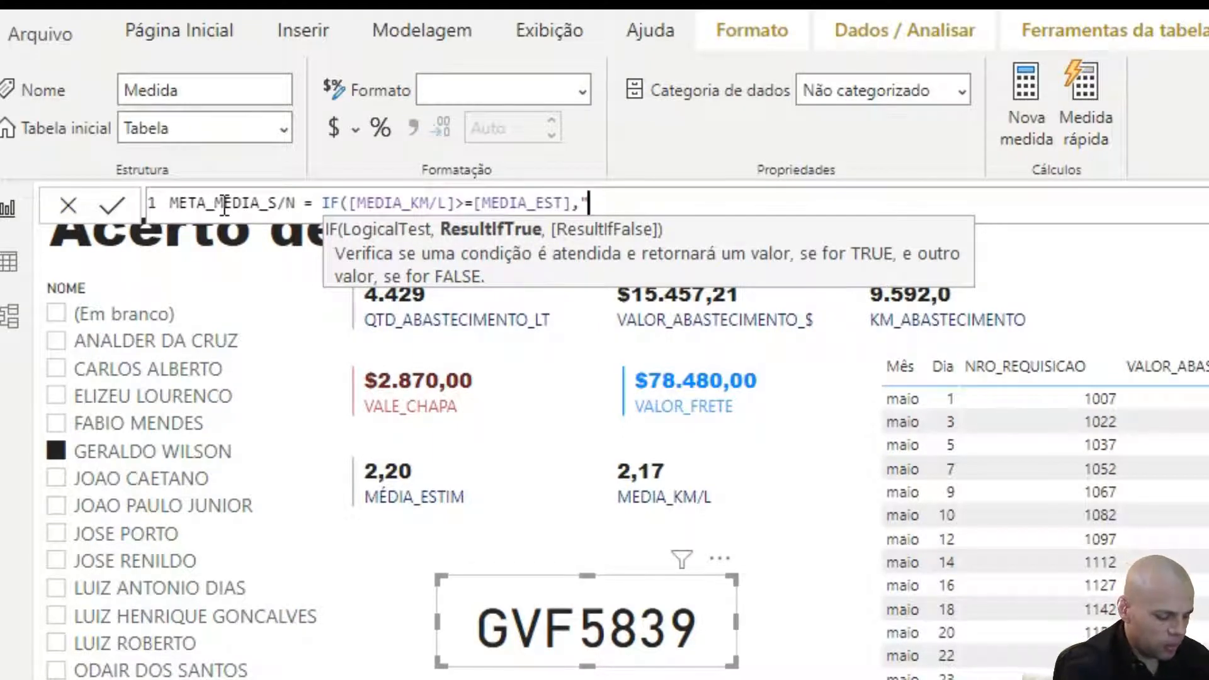
{"action": "type", "text": "MED"}
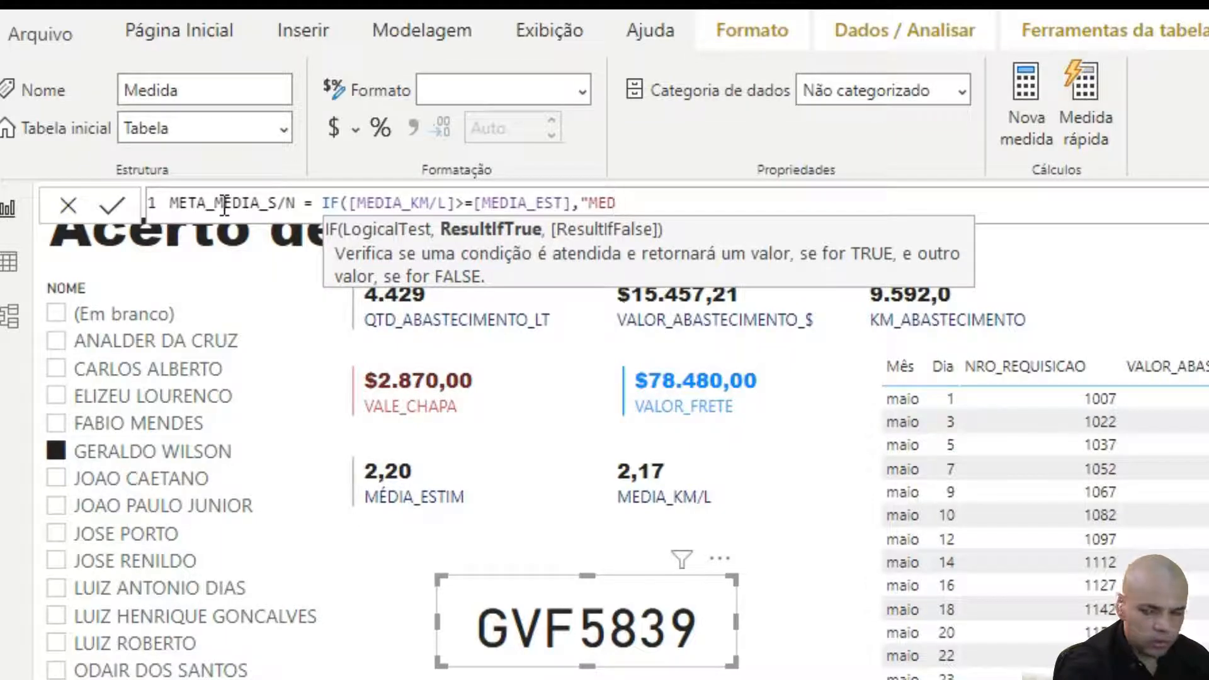
{"action": "type", "text": "IA"}
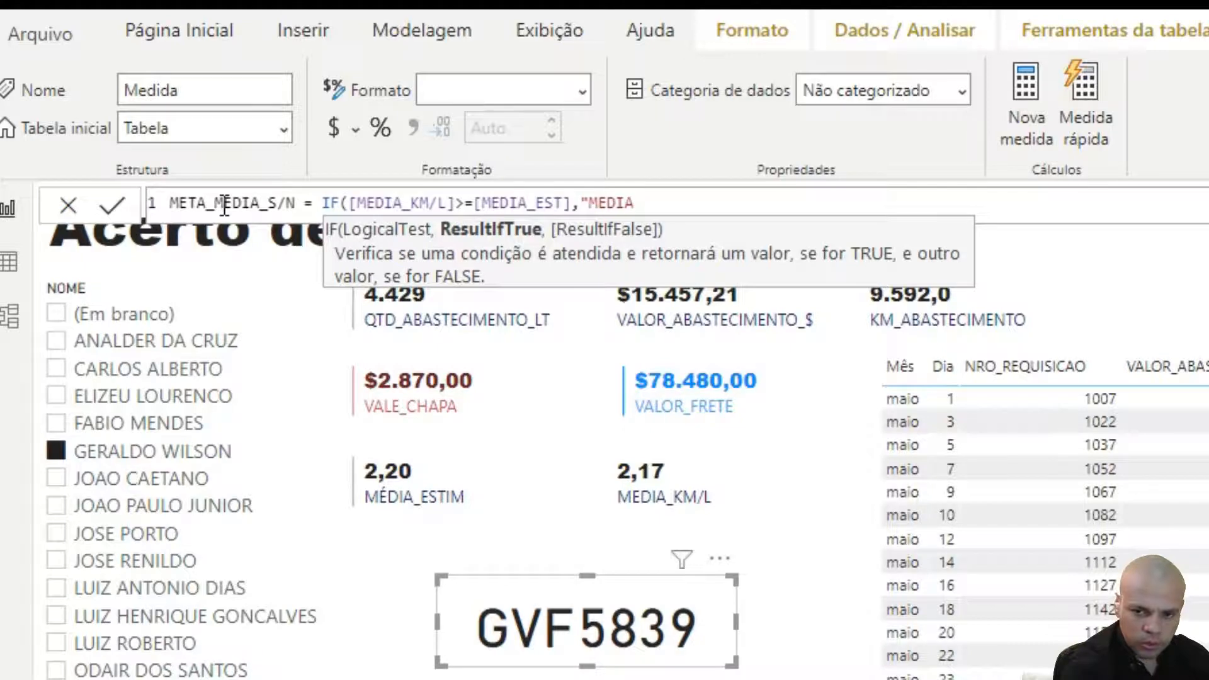
{"action": "type", "text": " ALCAN"}
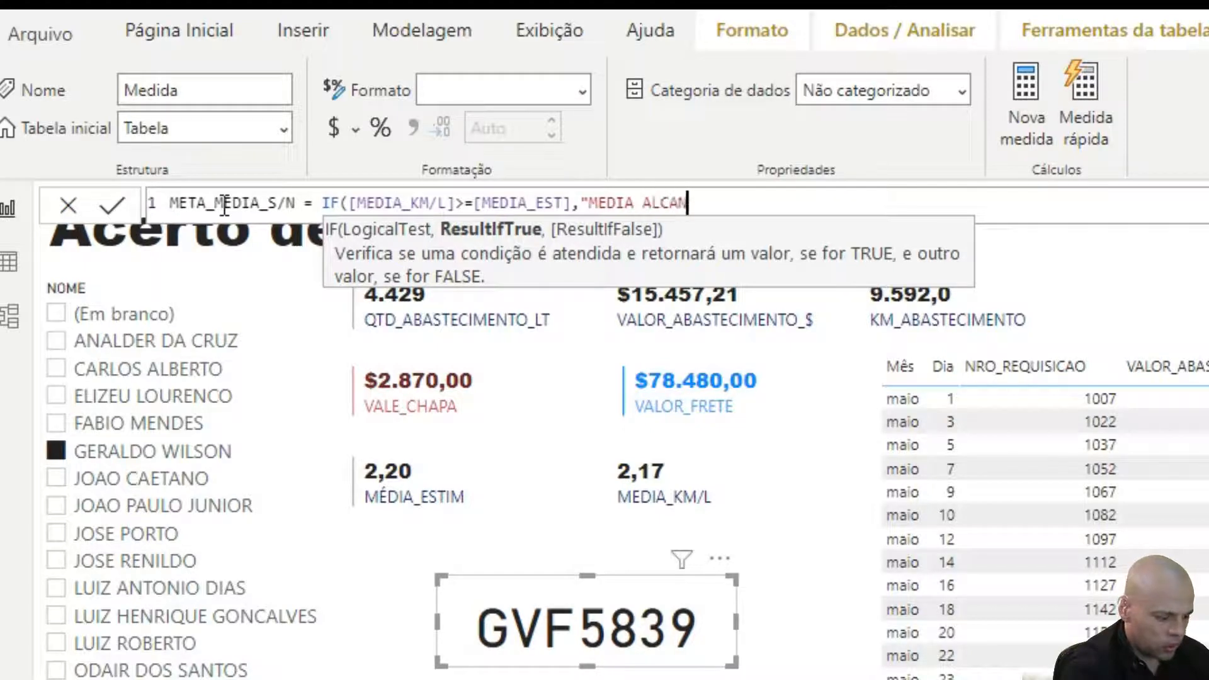
{"action": "type", "text": "ÇADA"}
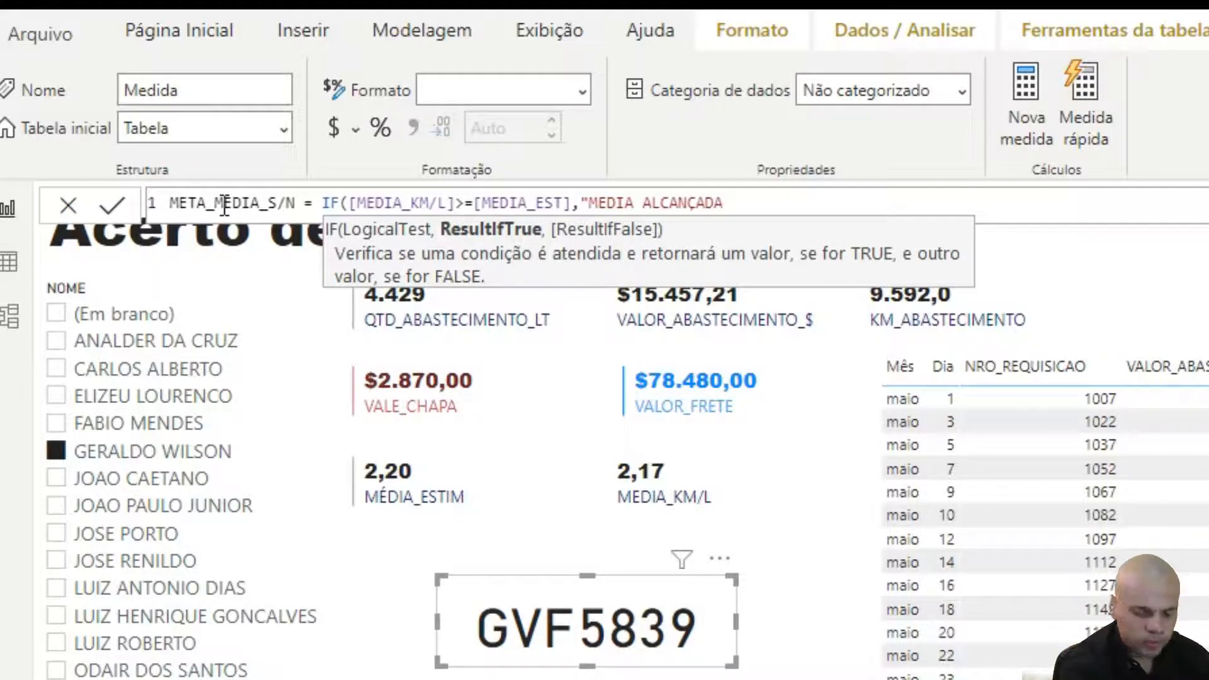
{"action": "type", "text": "\""}
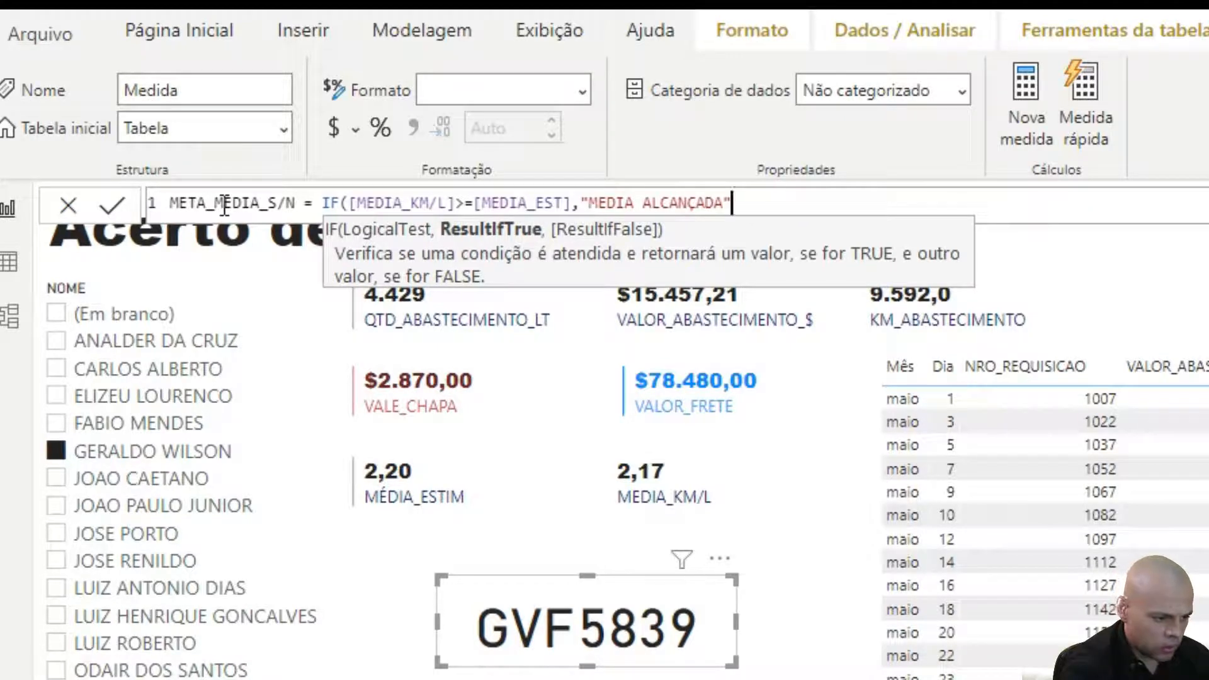
- Begin the IF function's false result as a text string starting with the word NÃO
{"action": "type", "text": ","}
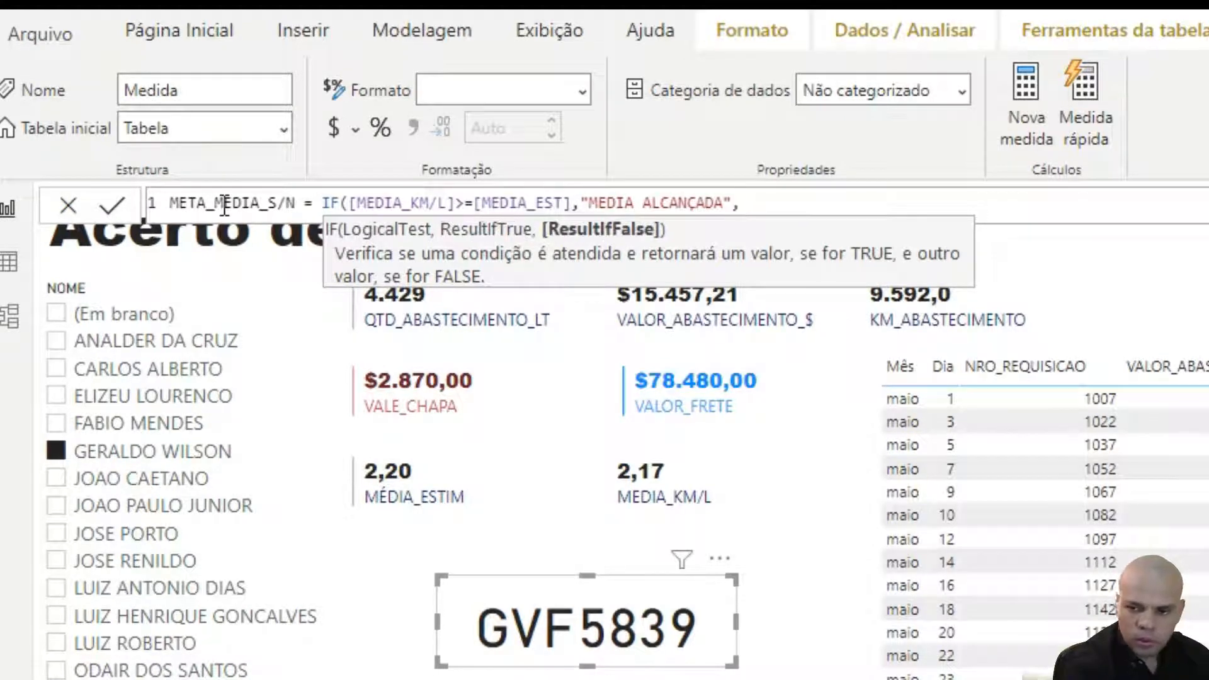
{"action": "type", "text": "\""}
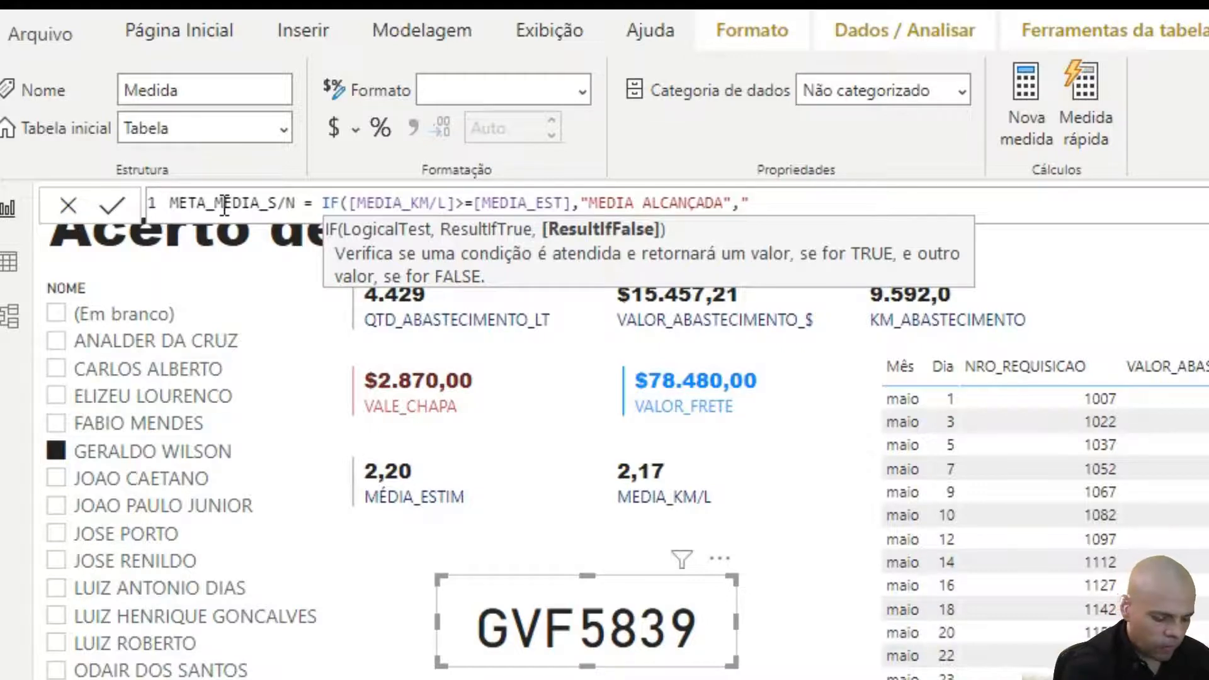
{"action": "type", "text": "MEDIA"}
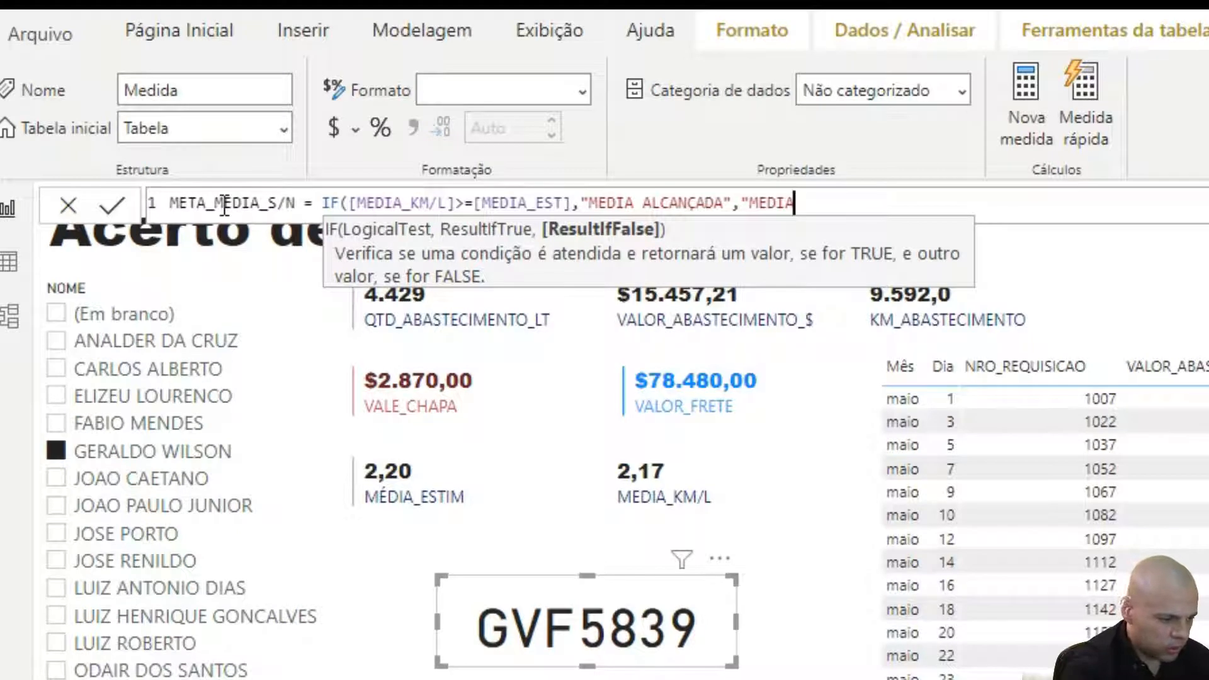
{"action": "key", "text": "BackSpace"}
{"action": "key", "text": "BackSpace"}
{"action": "key", "text": "BackSpace"}
{"action": "key", "text": "BackSpace"}
{"action": "key", "text": "BackSpace"}
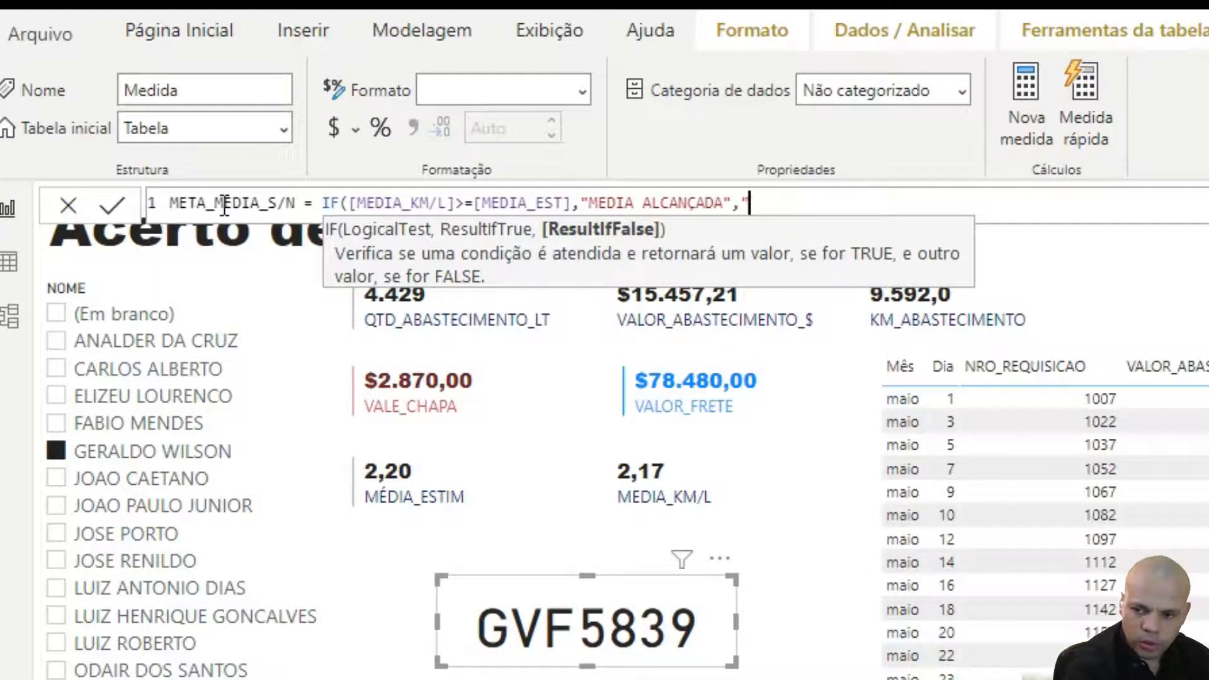
{"action": "type", "text": "NÃO"}
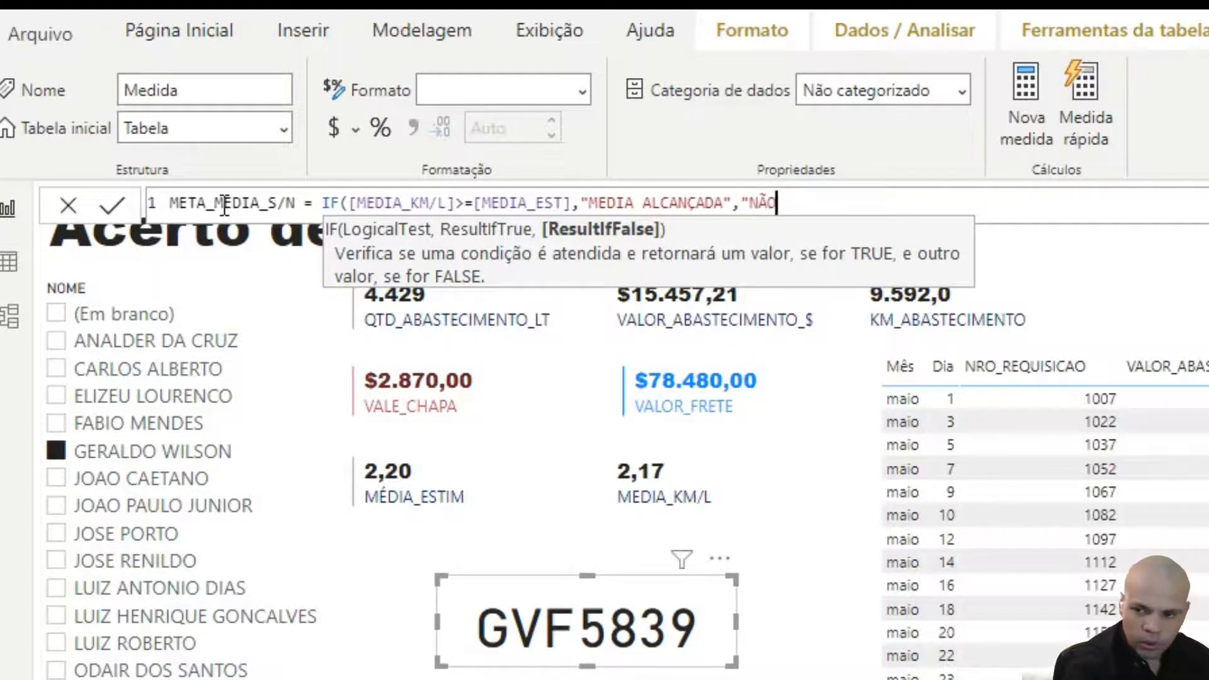
- Surround the word NÃO in the false result with double asterisks, followed by a space
{"action": "key", "text": "Left"}
{"action": "key", "text": "Left"}
{"action": "key", "text": "Left"}
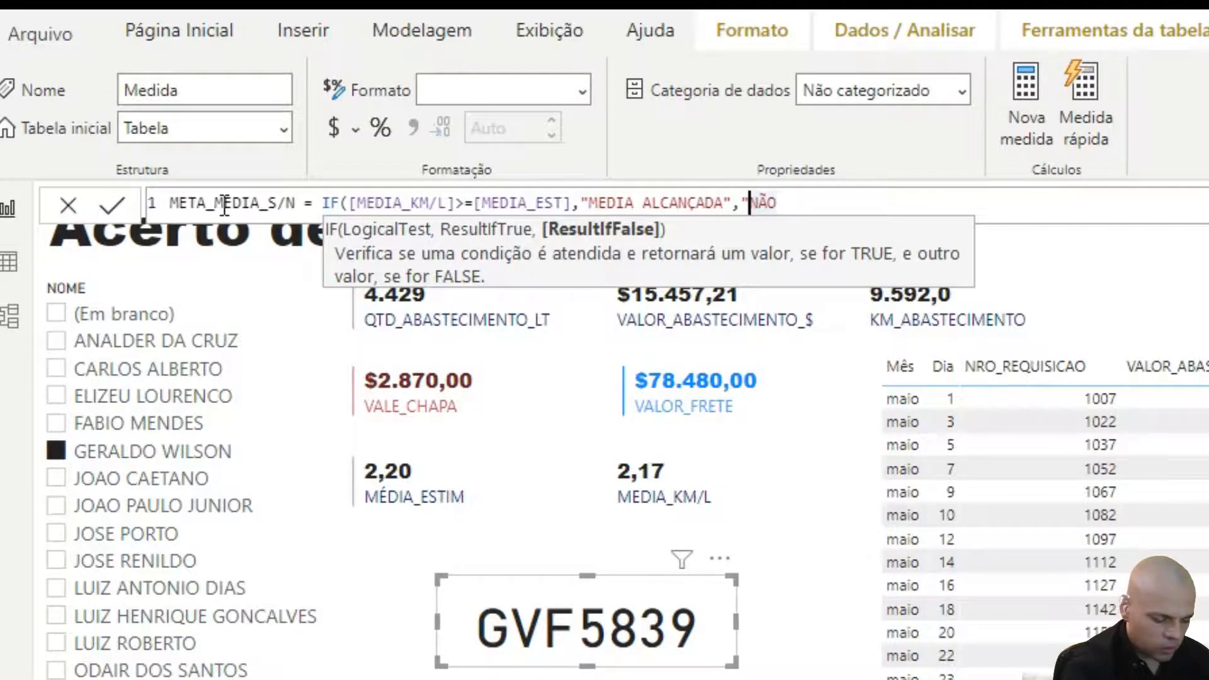
{"action": "type", "text": "88"}
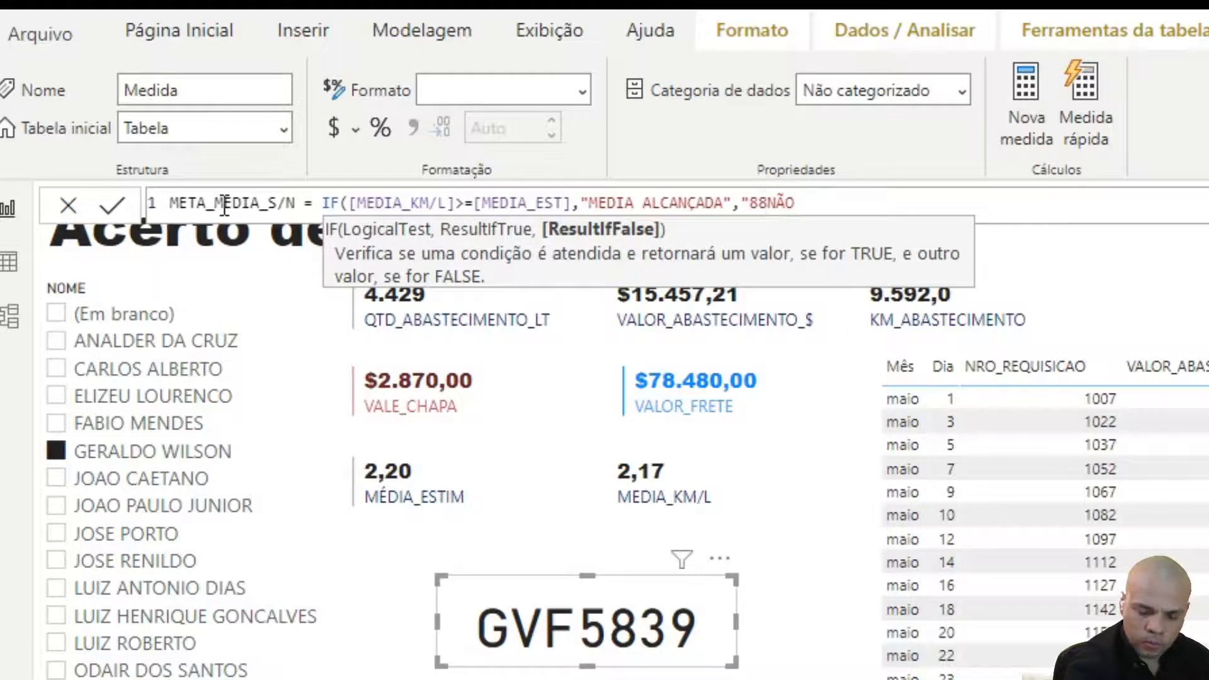
{"action": "key", "text": "BackSpace"}
{"action": "key", "text": "BackSpace"}
{"action": "type", "text": "**"}
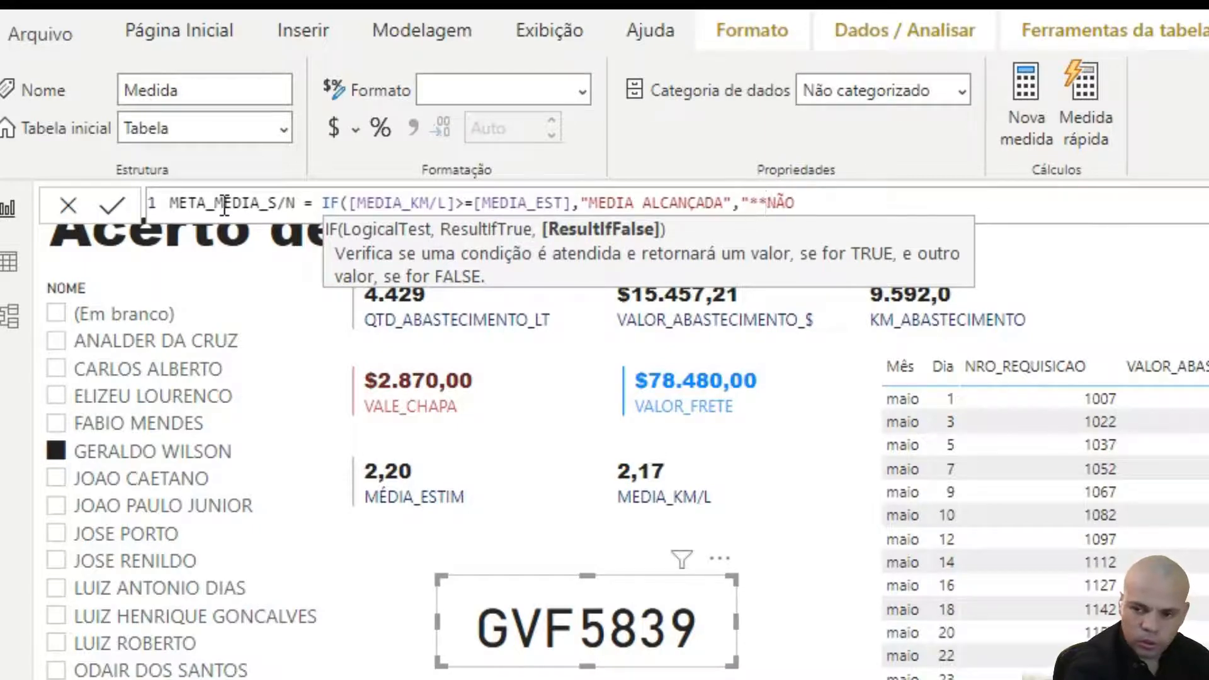
{"action": "key", "text": "Right"}
{"action": "key", "text": "Right"}
{"action": "key", "text": "Right"}
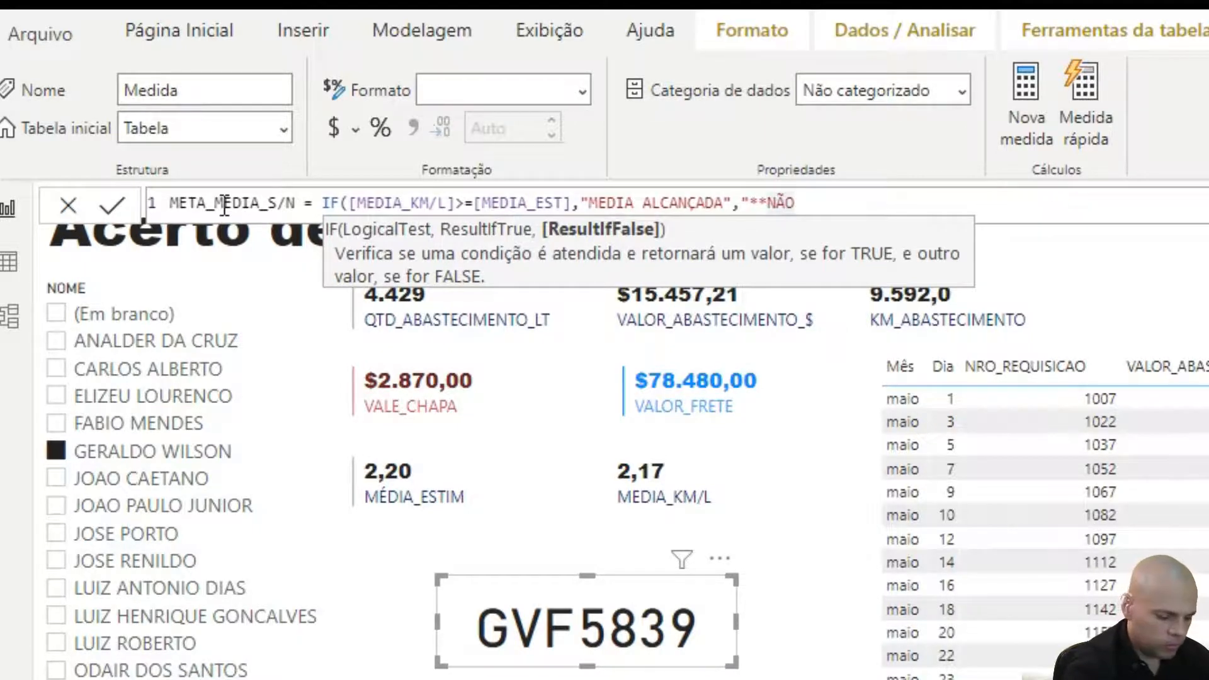
{"action": "type", "text": "** "}
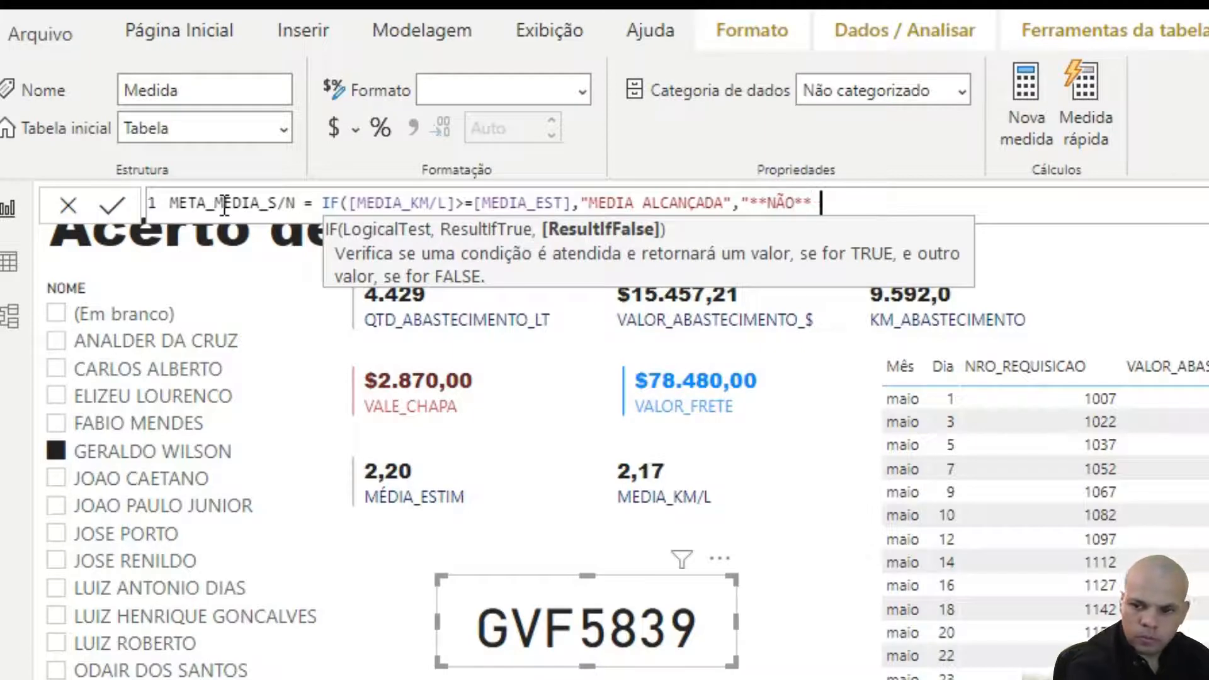
- Complete the false result as "**NÃO** ATINGIU A MÉDIA", close the IF function and commit the META_MEDIA_S/N measure
{"action": "type", "text": "\""}
{"action": "type", "text": "ATINGIU"}
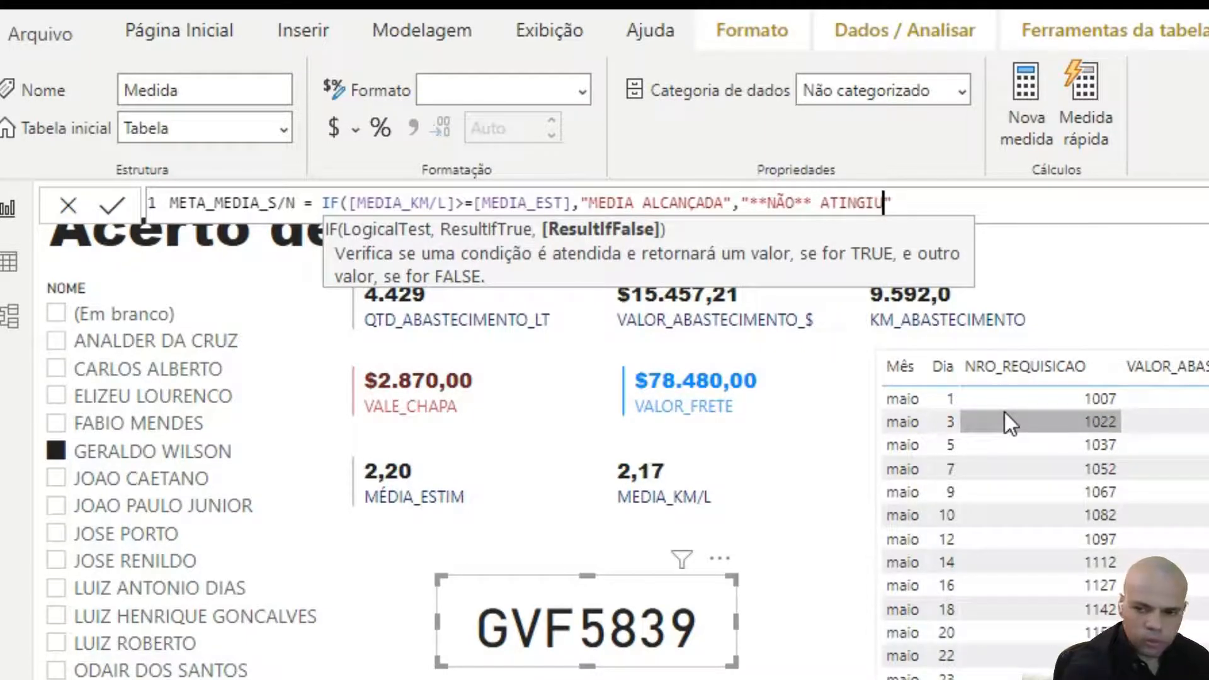
{"action": "type", "text": " A MÉDIA"}
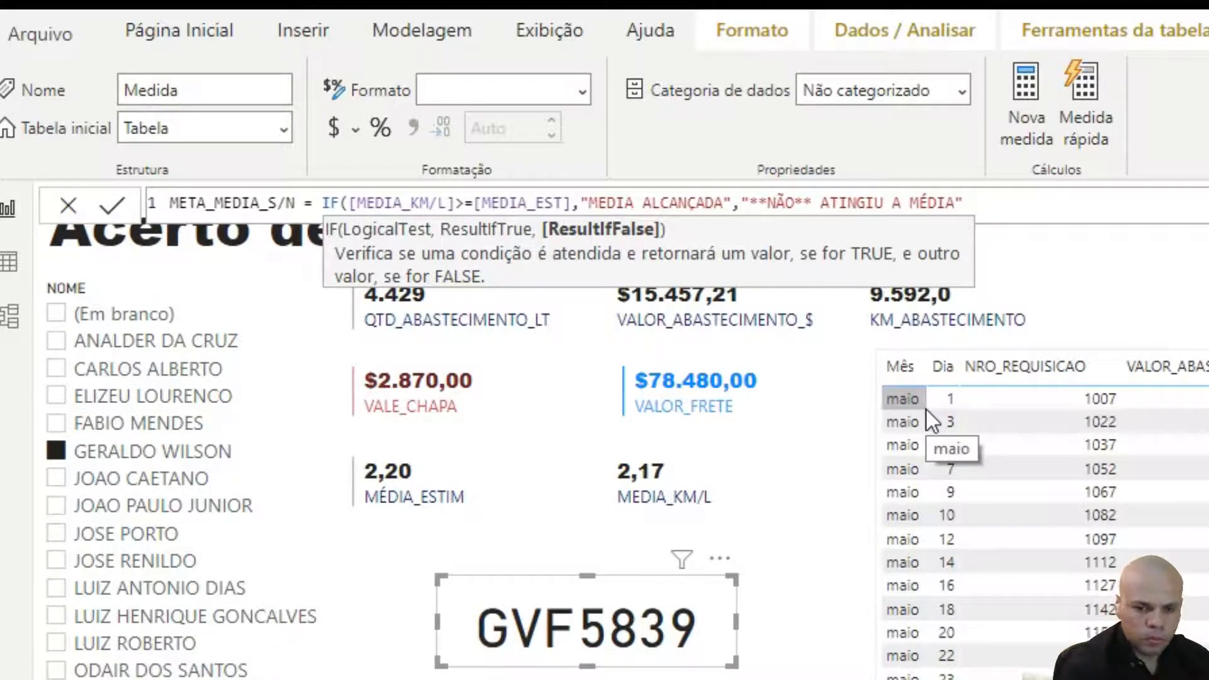
{"action": "type", "text": ")"}
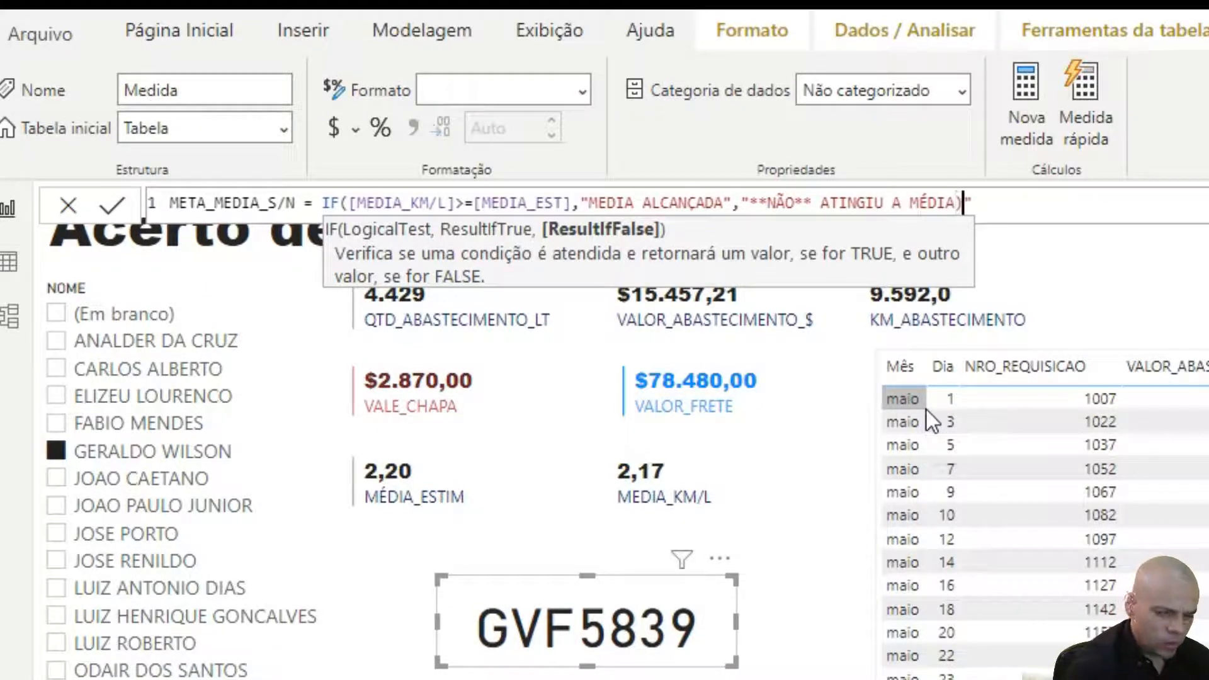
{"action": "key", "text": "BackSpace"}
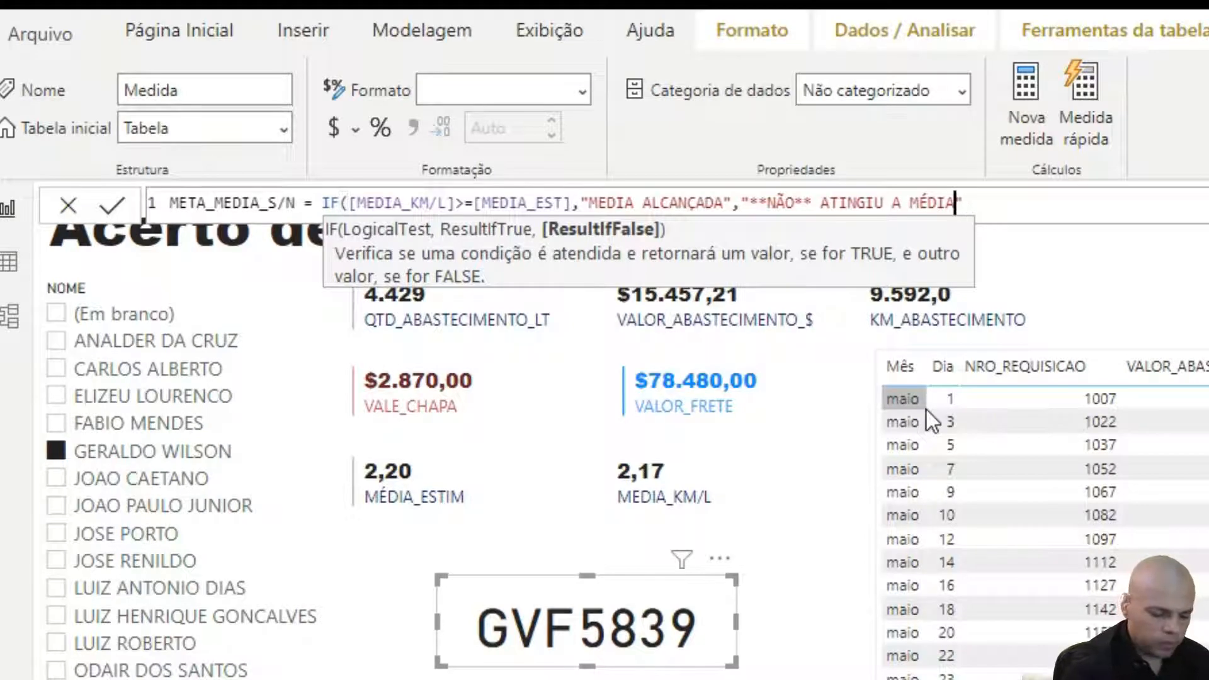
{"action": "key", "text": "Right"}
{"action": "type", "text": ")"}
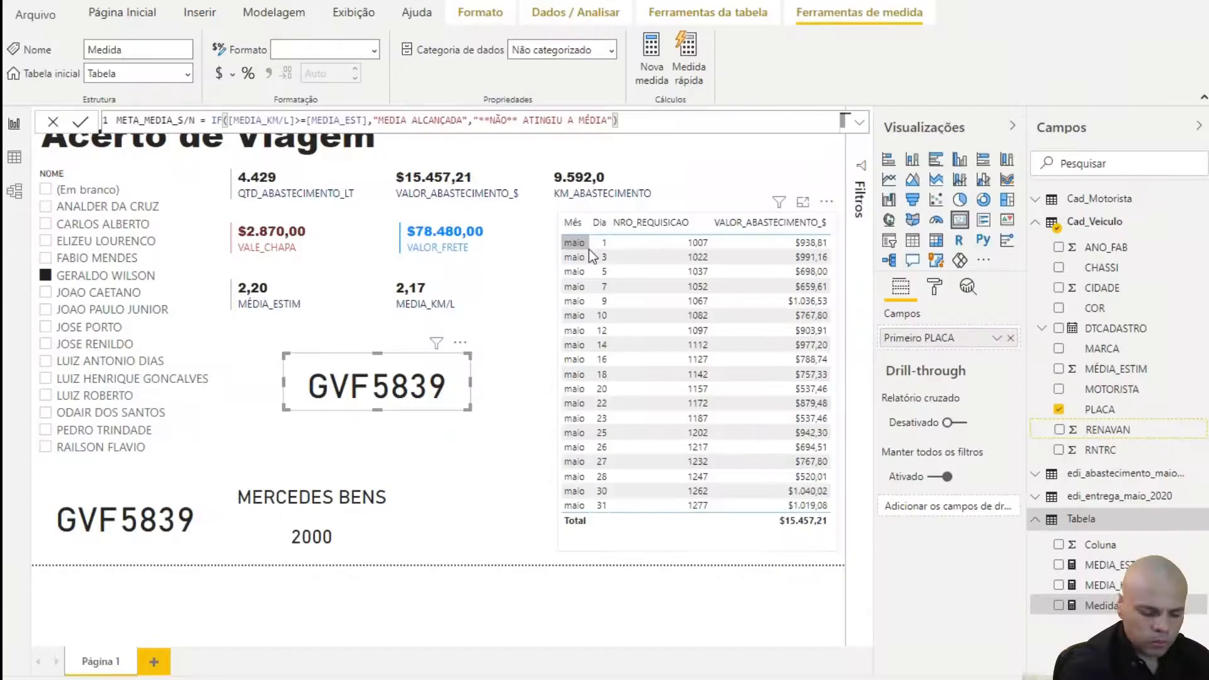
{"action": "key", "text": "Return"}
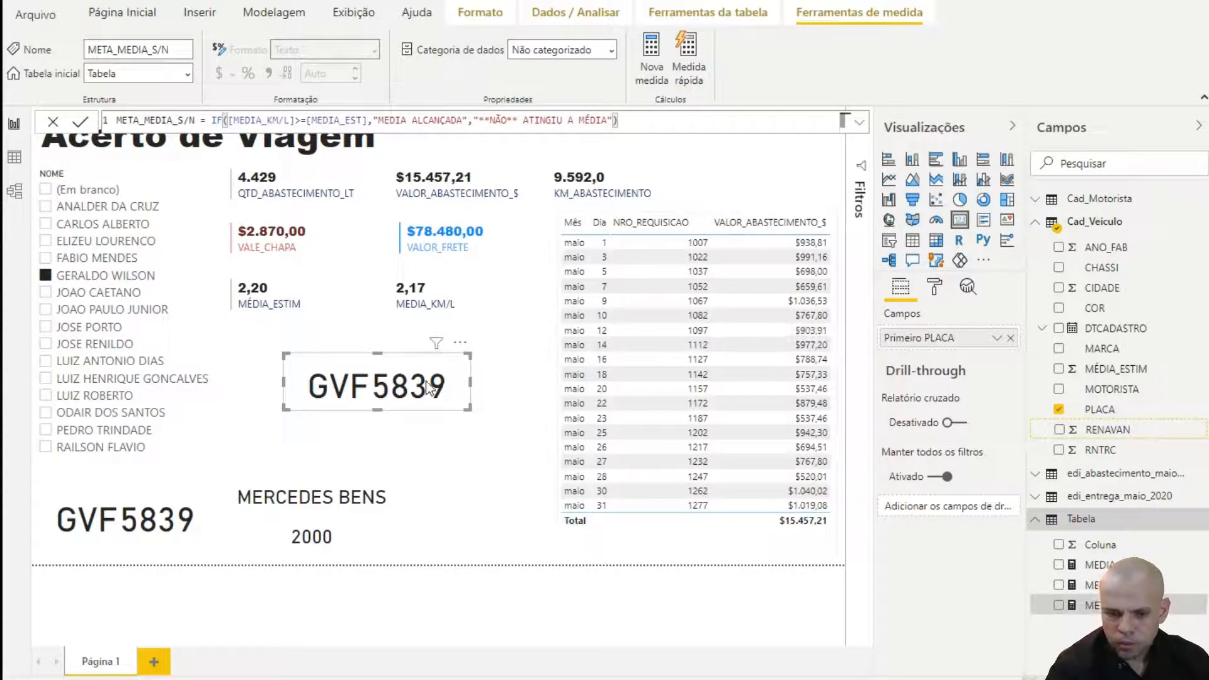
- Replace the selected card's PLACA field with the META_MEDIA_S/N measure and widen the card on both sides up to the refuelling table
{"action": "left_click", "coordinate": [1010, 337]}
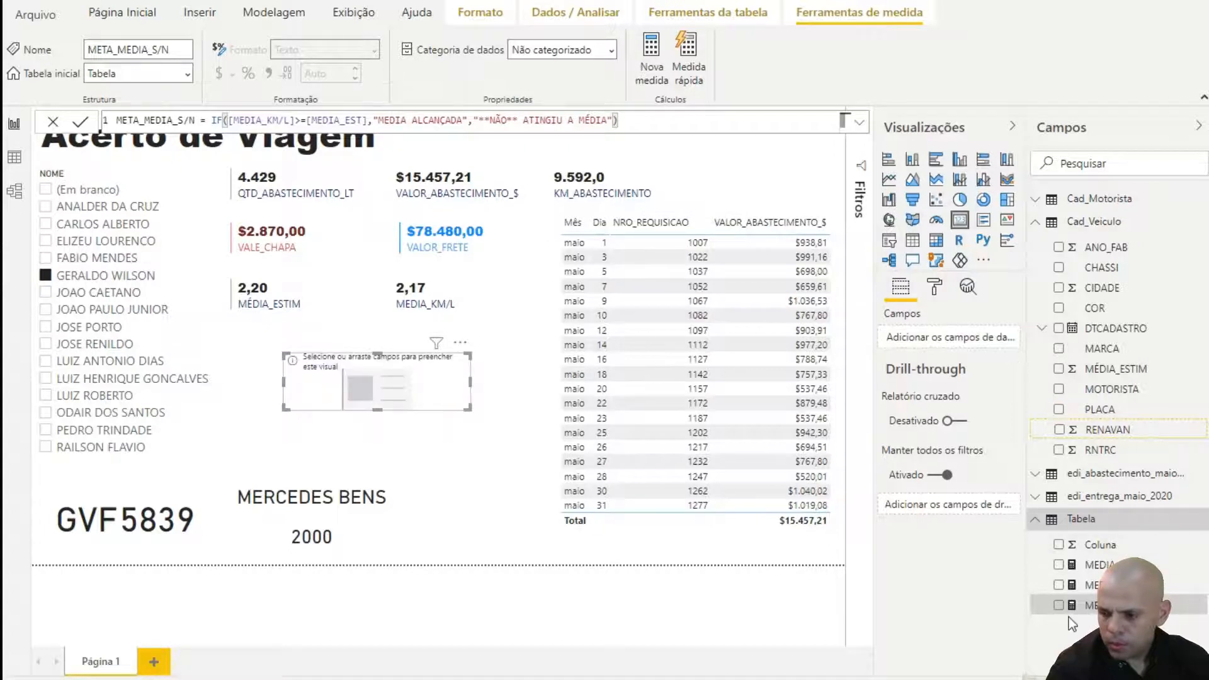
{"action": "left_click_drag", "start_coordinate": [1095, 617], "coordinate": [948, 346]}
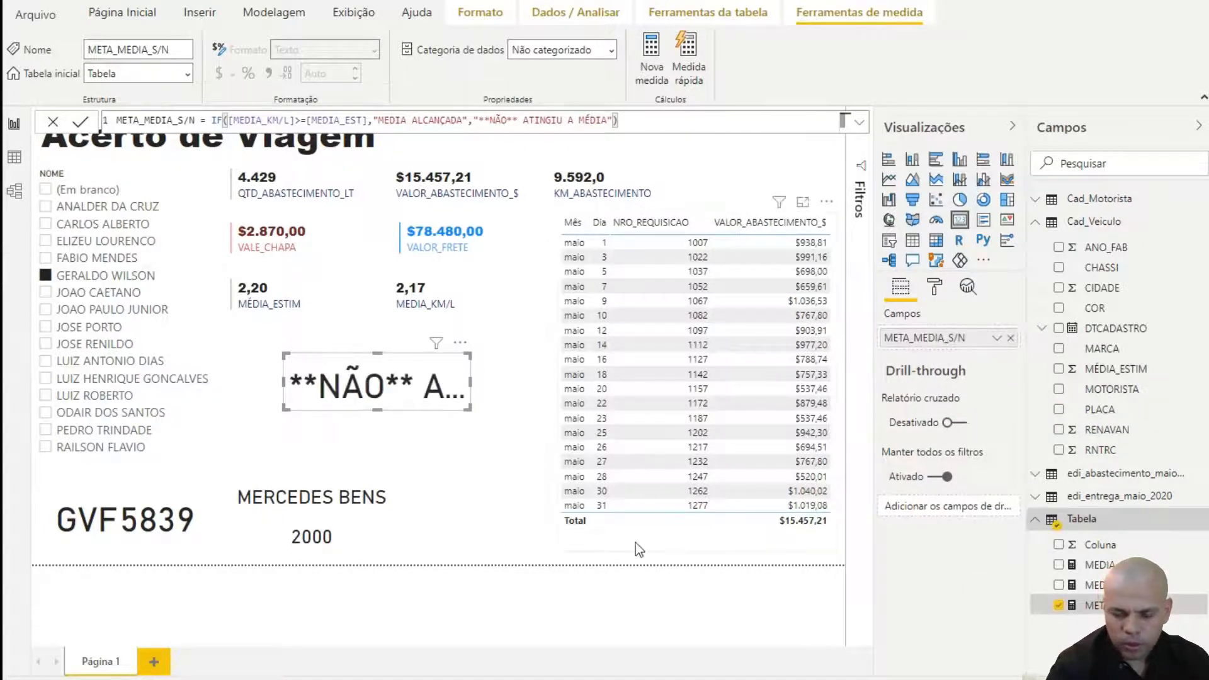
{"action": "left_click_drag", "start_coordinate": [284, 381], "coordinate": [223, 391]}
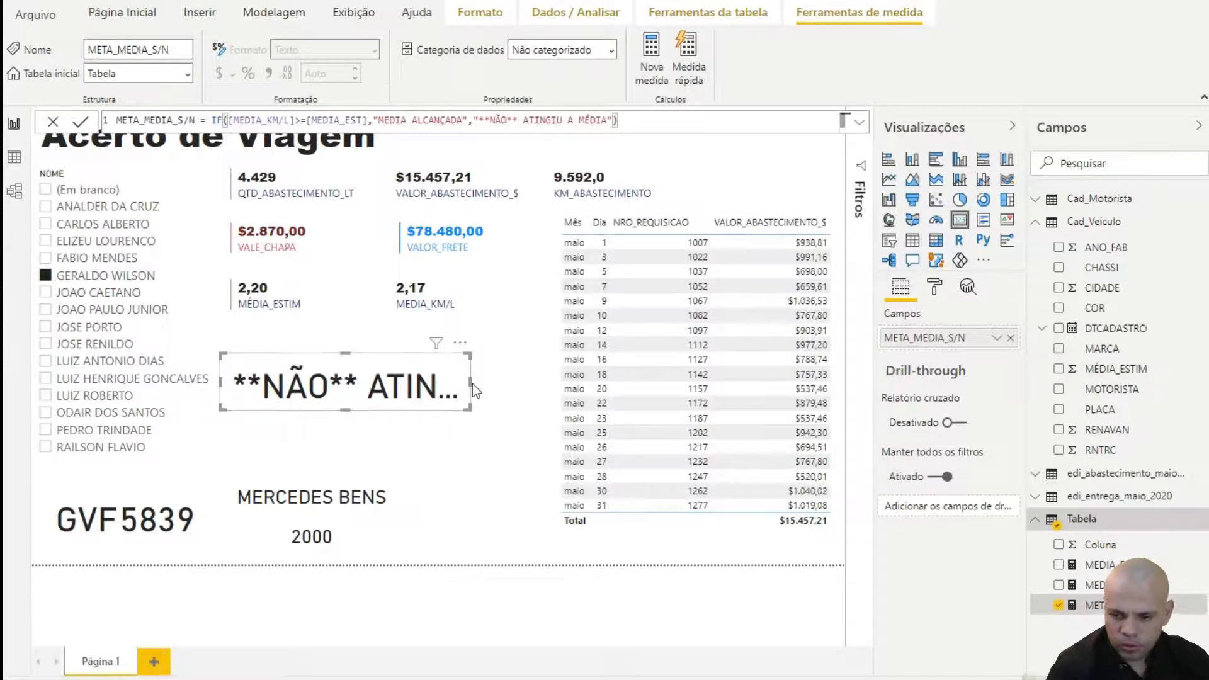
{"action": "left_click", "coordinate": [472, 384]}
{"action": "left_click", "coordinate": [451, 395]}
{"action": "left_click_drag", "start_coordinate": [469, 382], "coordinate": [556, 385]}
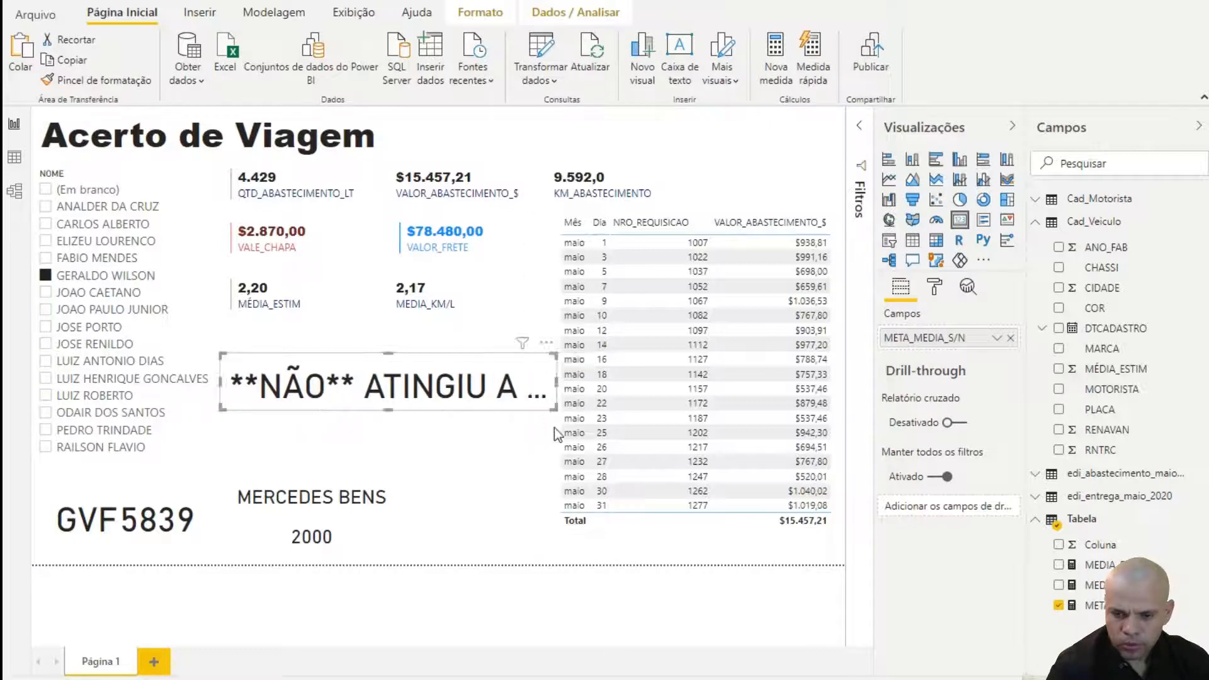
- Format the META_MEDIA_S/N card's data label with orange-red text at a smaller size that fits the whole message
{"action": "left_click", "coordinate": [938, 291]}
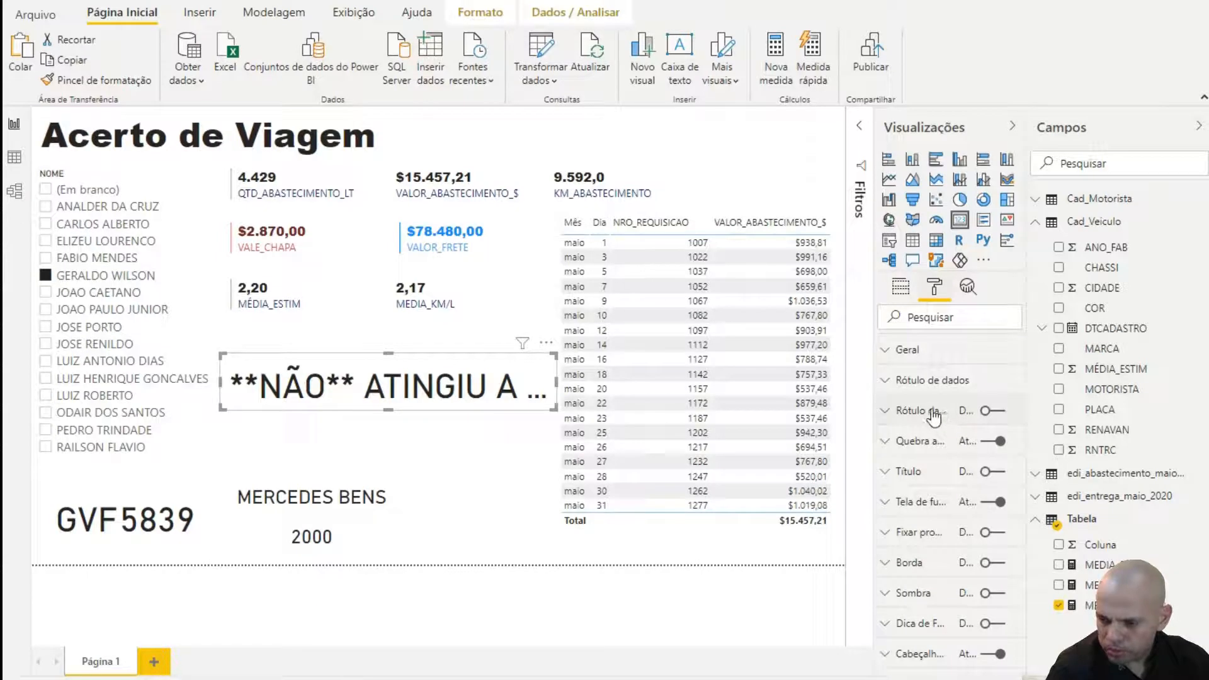
{"action": "left_click", "coordinate": [927, 380]}
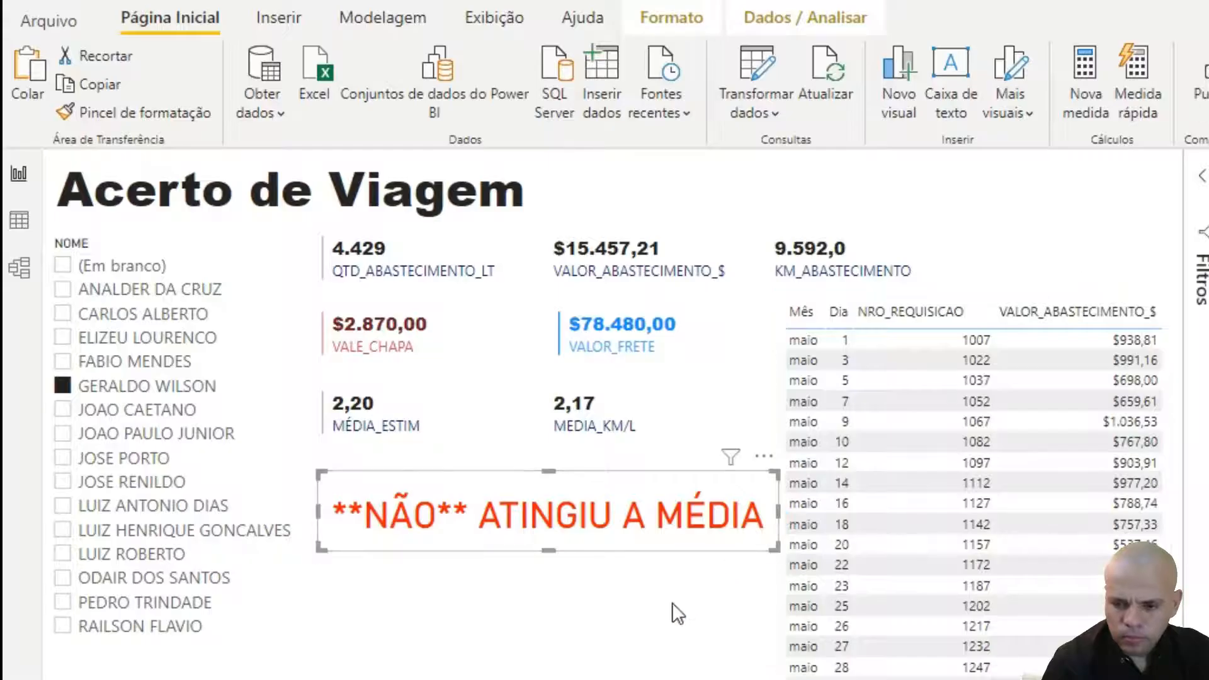
{"action": "left_click", "coordinate": [605, 609]}
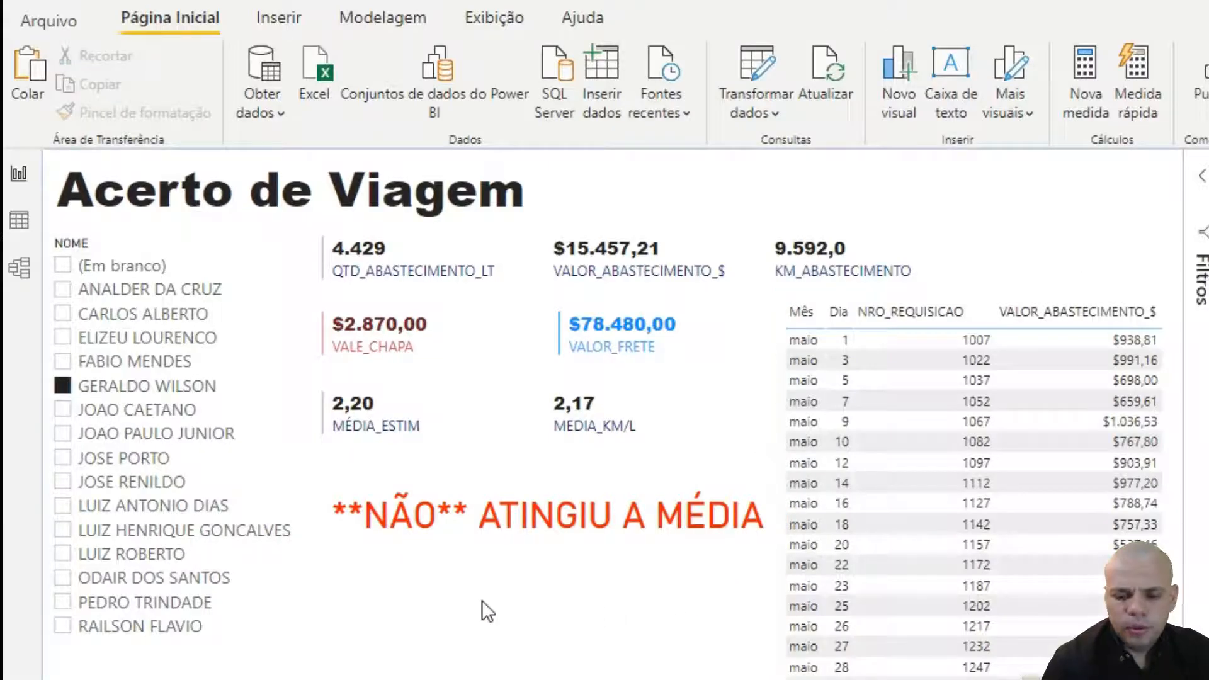
- Filter the report by other drivers in the NOME slicer to check the average status card
{"action": "left_click", "coordinate": [63, 363]}
{"action": "left_click", "coordinate": [63, 338]}
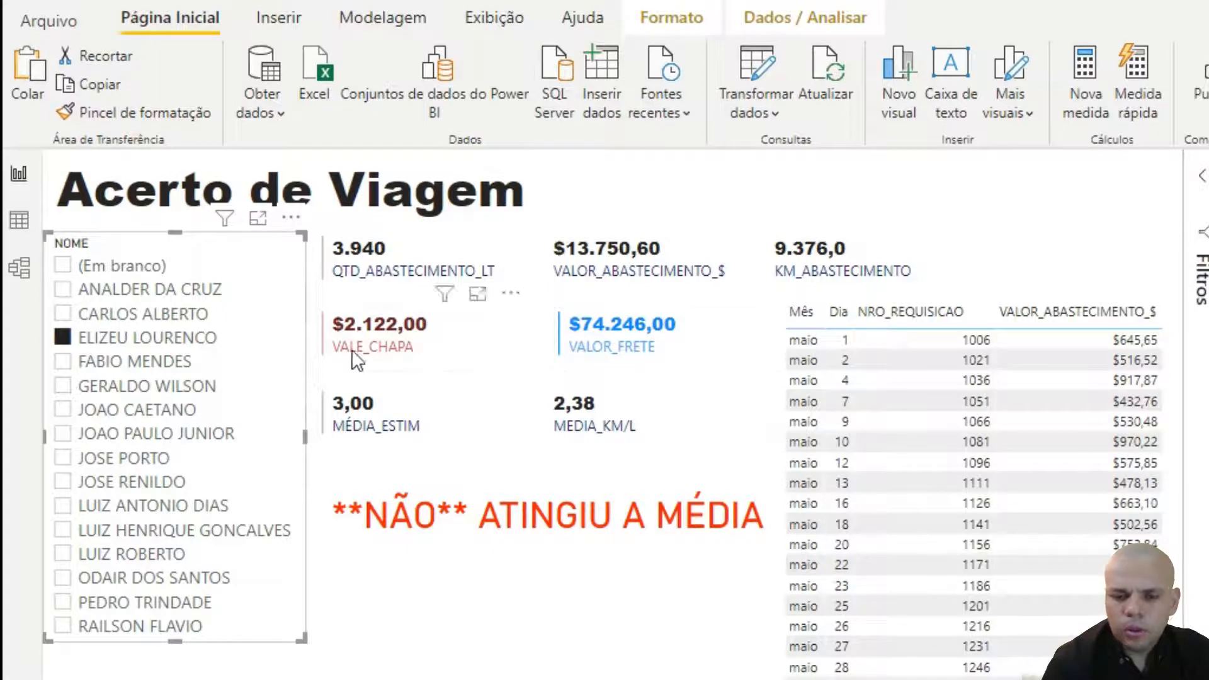
{"action": "left_click", "coordinate": [532, 597]}
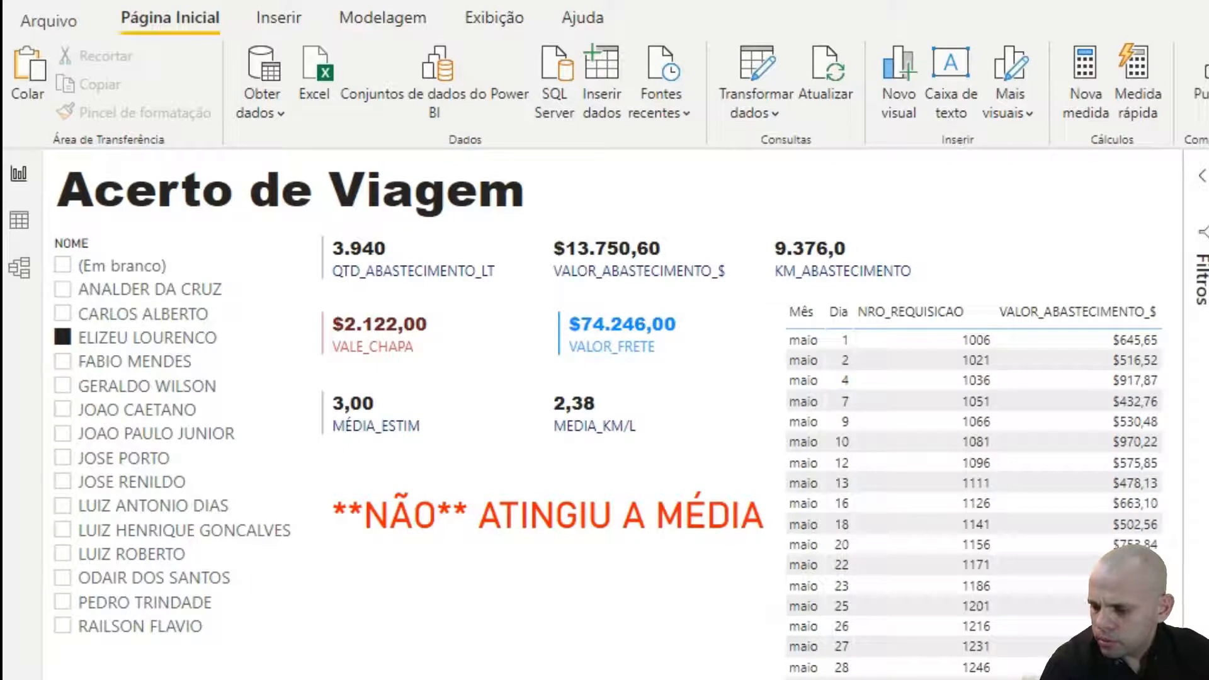
- Create a new measure in Tabela, name it COMISSÃO_MOTORISTA before the equals sign, and commit it without an expression
{"action": "left_click", "coordinate": [1025, 500]}
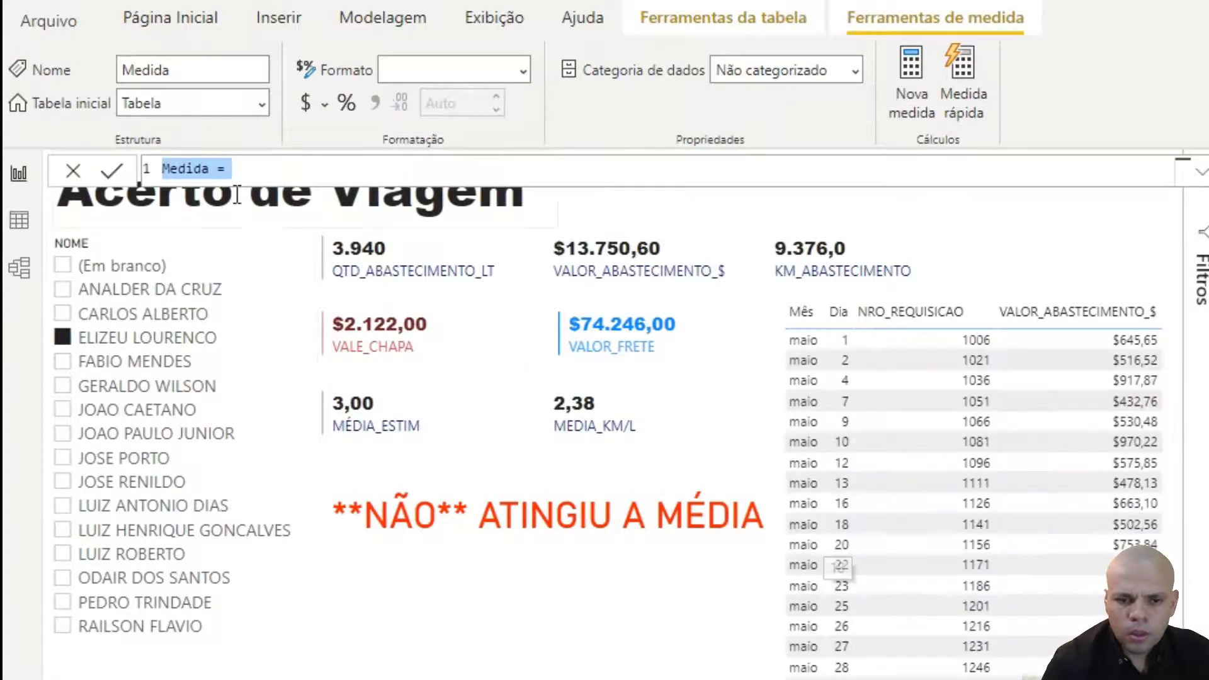
{"action": "key", "text": "Right"}
{"action": "key", "text": "BackSpace"}
{"action": "key", "text": "BackSpace"}
{"action": "key", "text": "BackSpace"}
{"action": "key", "text": "BackSpace"}
{"action": "key", "text": "BackSpace"}
{"action": "key", "text": "BackSpace"}
{"action": "type", "text": "COMISSÃO_MOTORISTA"}
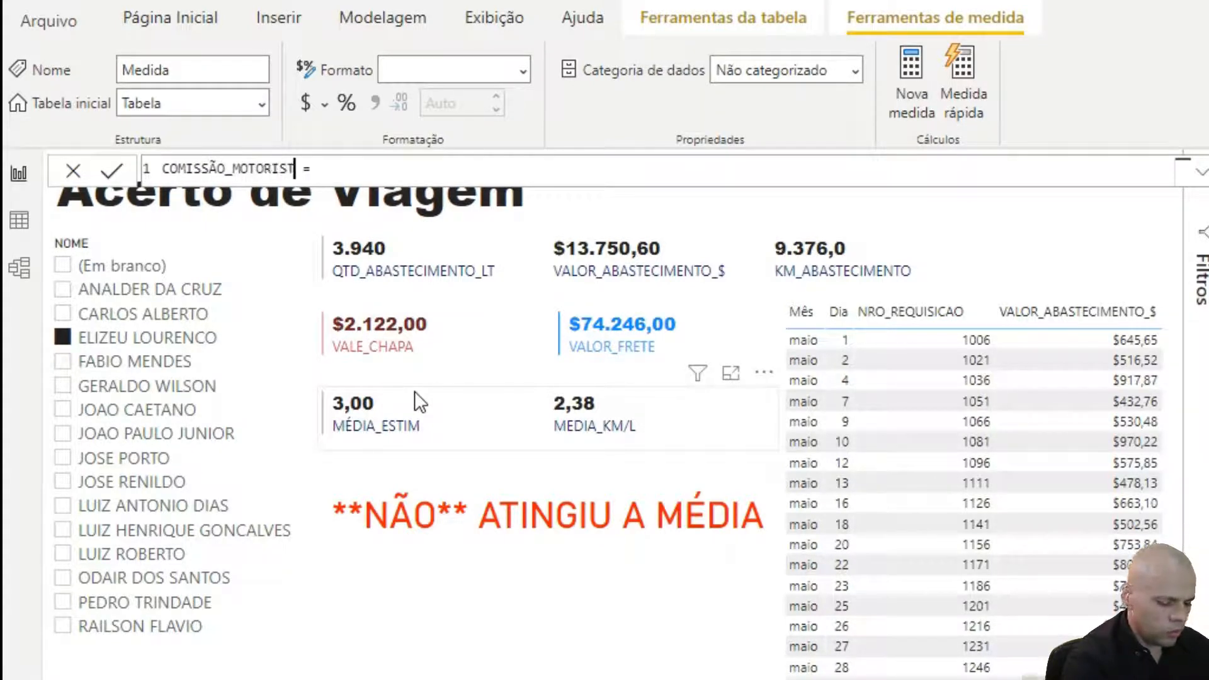
{"action": "key", "text": "Return"}
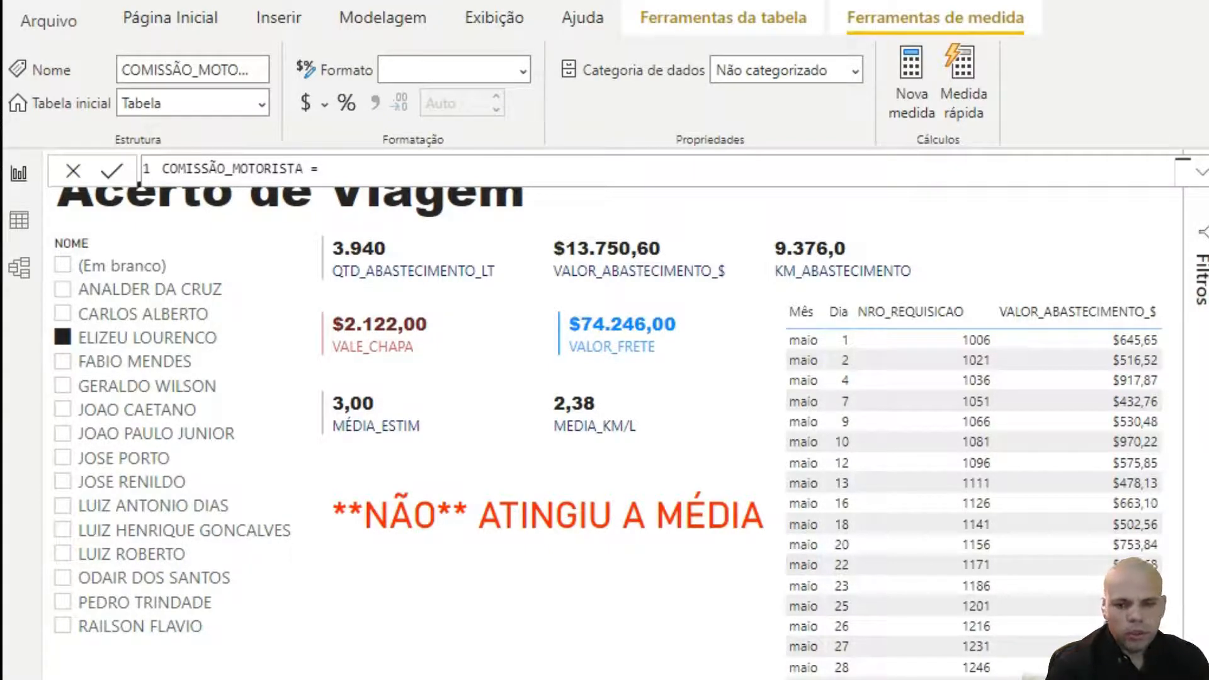
- Define the COMISSÃO_MOTORISTA measure as SUM(edi_entrega_maio_2020[VALOR_FRETE])*0.14 and commit it
{"action": "left_click", "coordinate": [362, 176]}
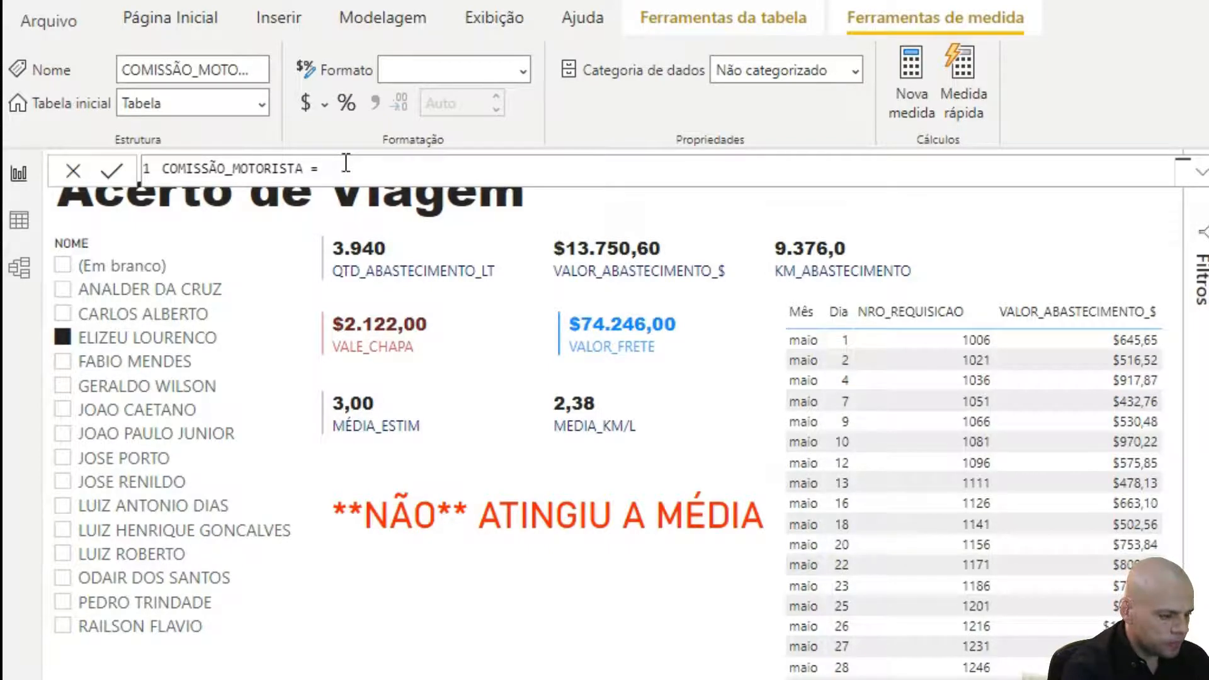
{"action": "type", "text": "SUM"}
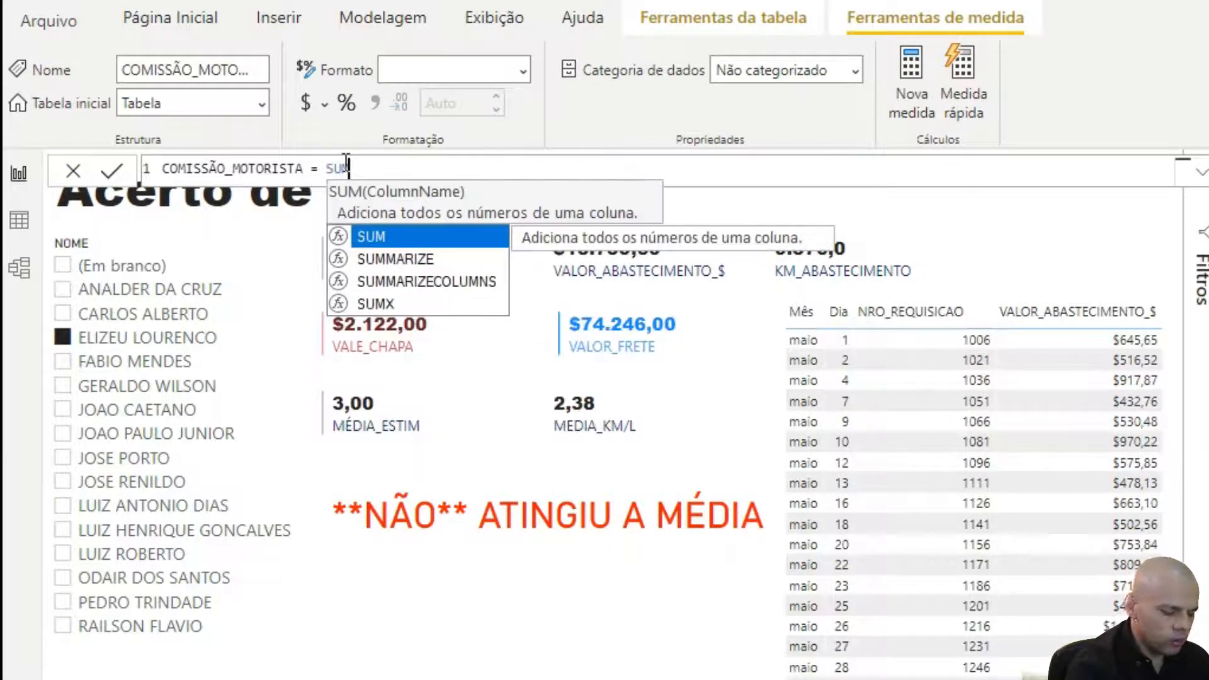
{"action": "type", "text": "(ED"}
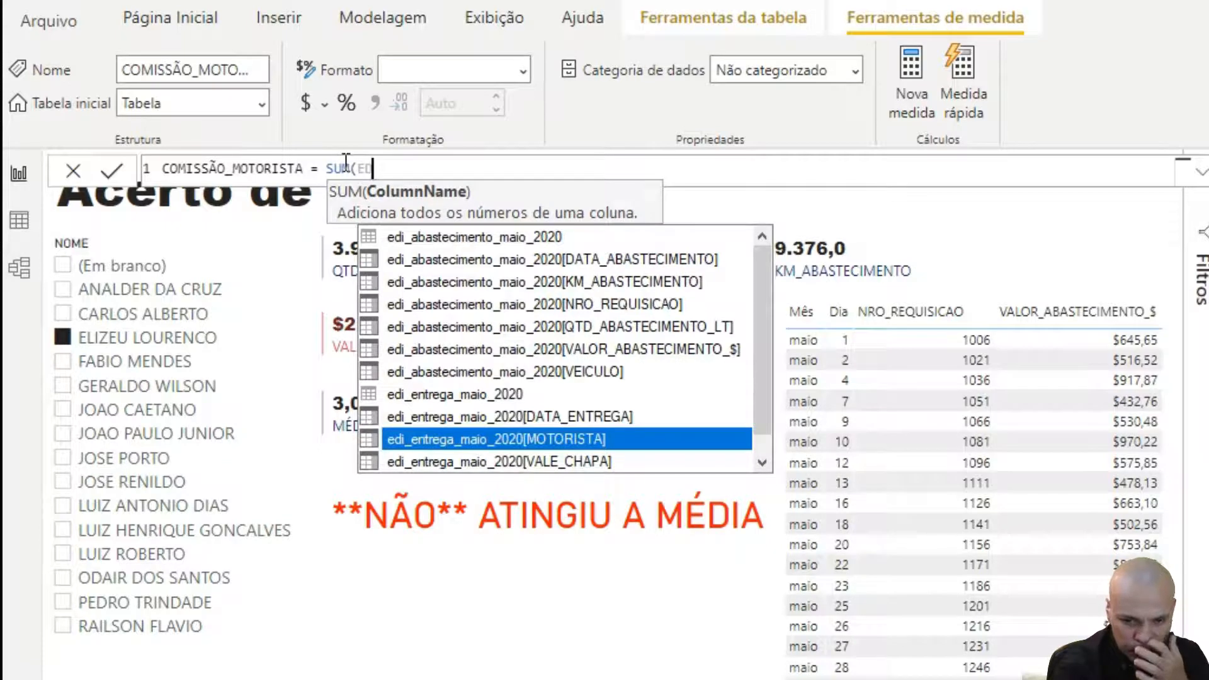
{"action": "key", "text": "Down"}
{"action": "key", "text": "Down"}
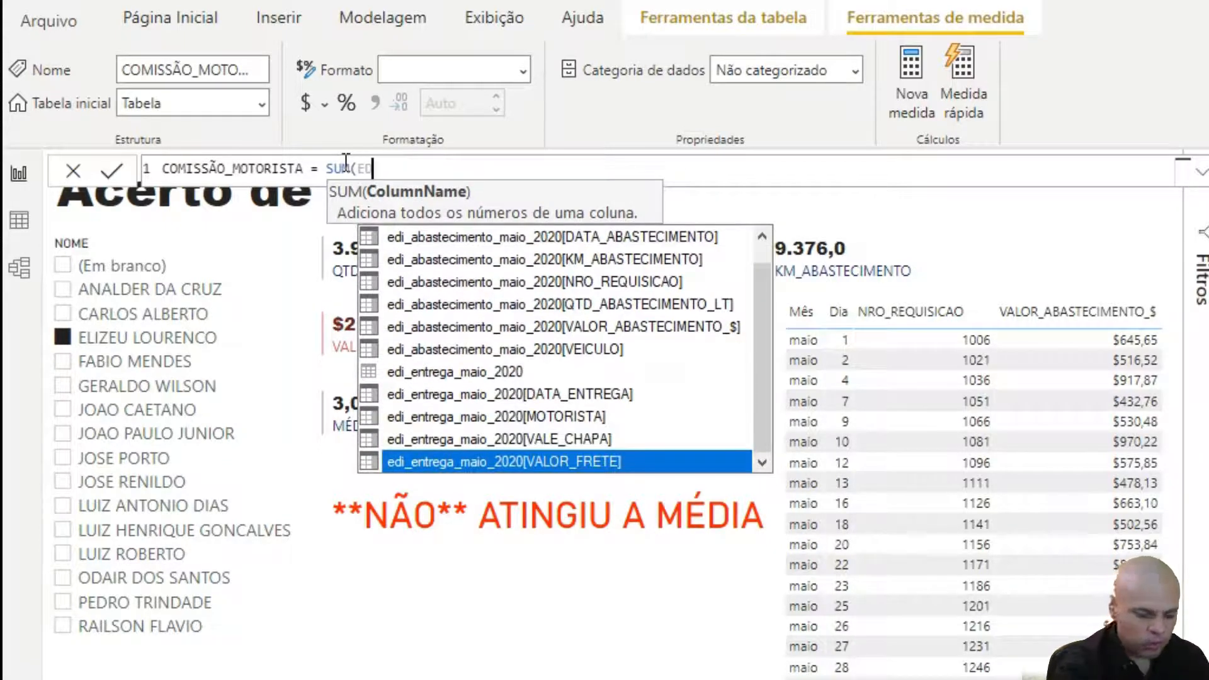
{"action": "key", "text": "Tab"}
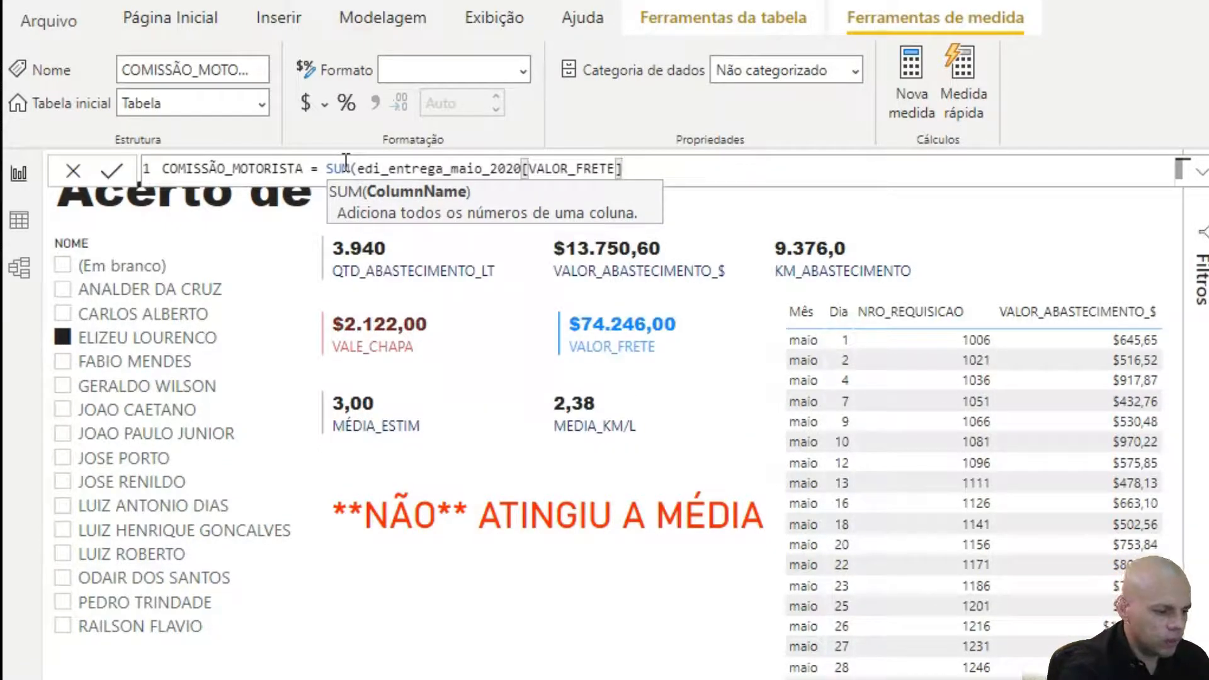
{"action": "type", "text": ")"}
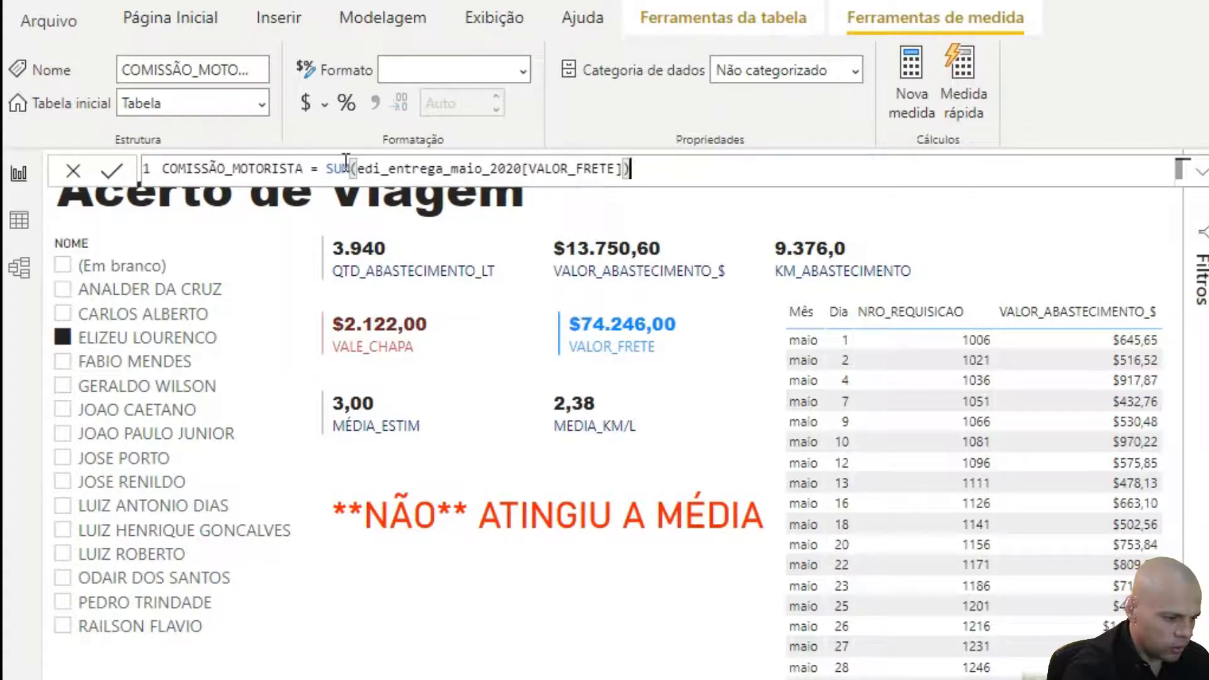
{"action": "type", "text": "*0."}
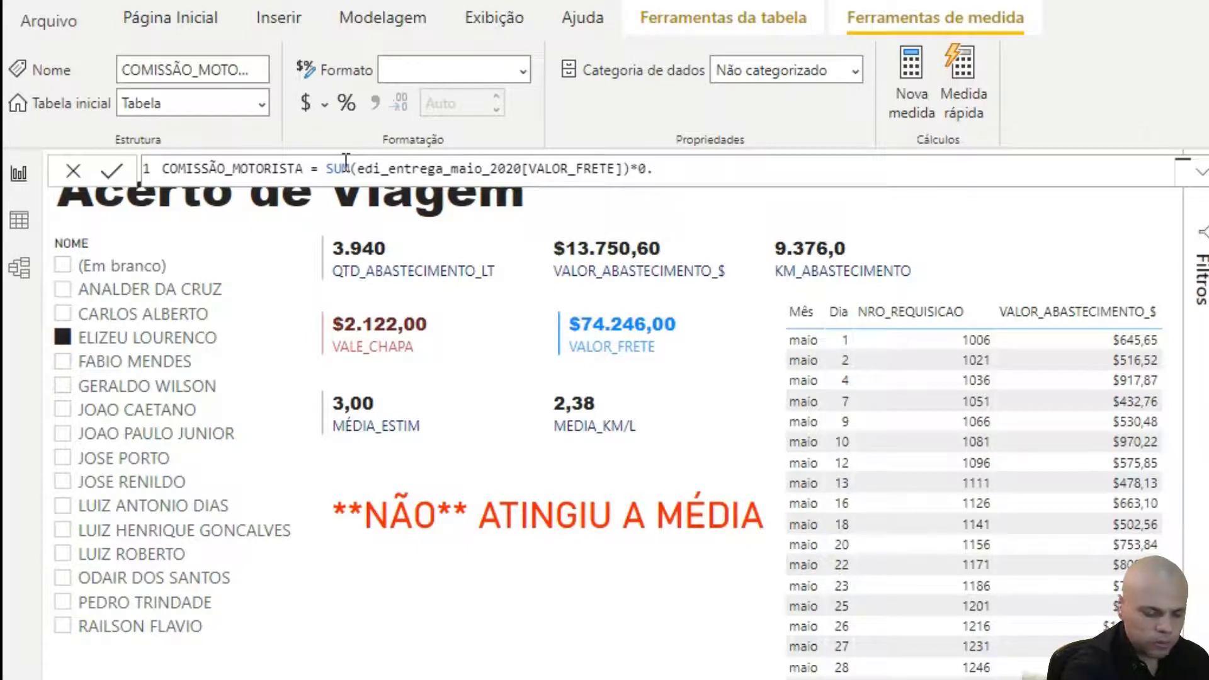
{"action": "type", "text": "14"}
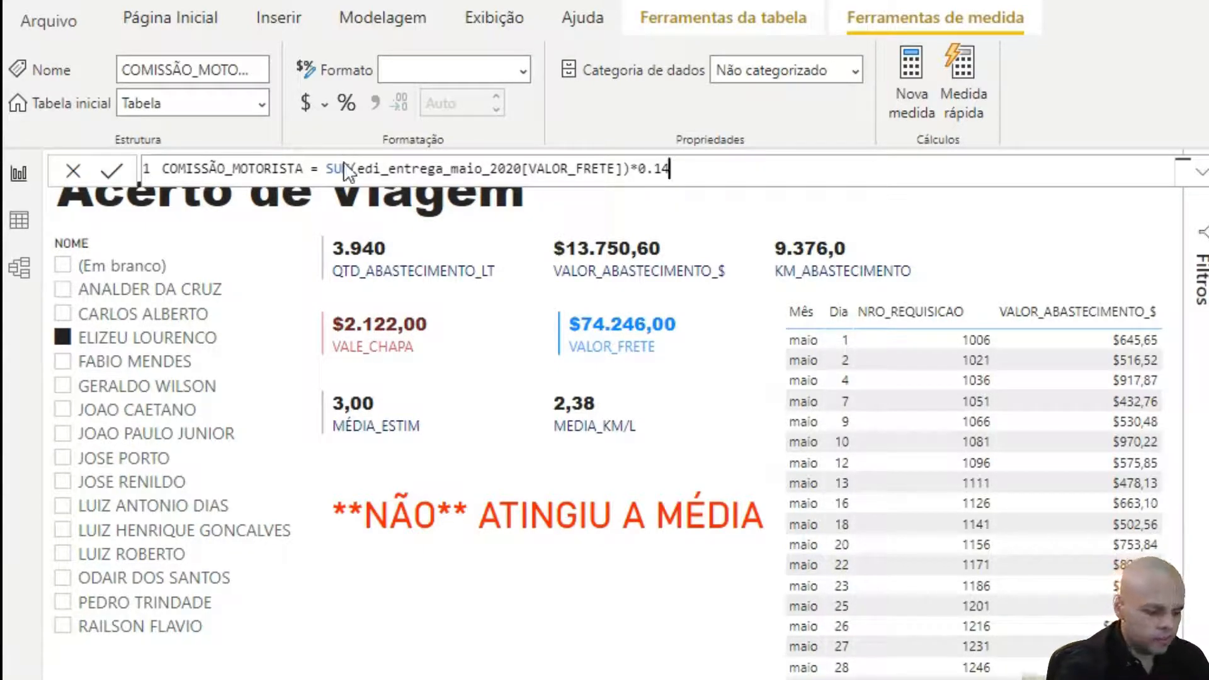
{"action": "key", "text": "Return"}
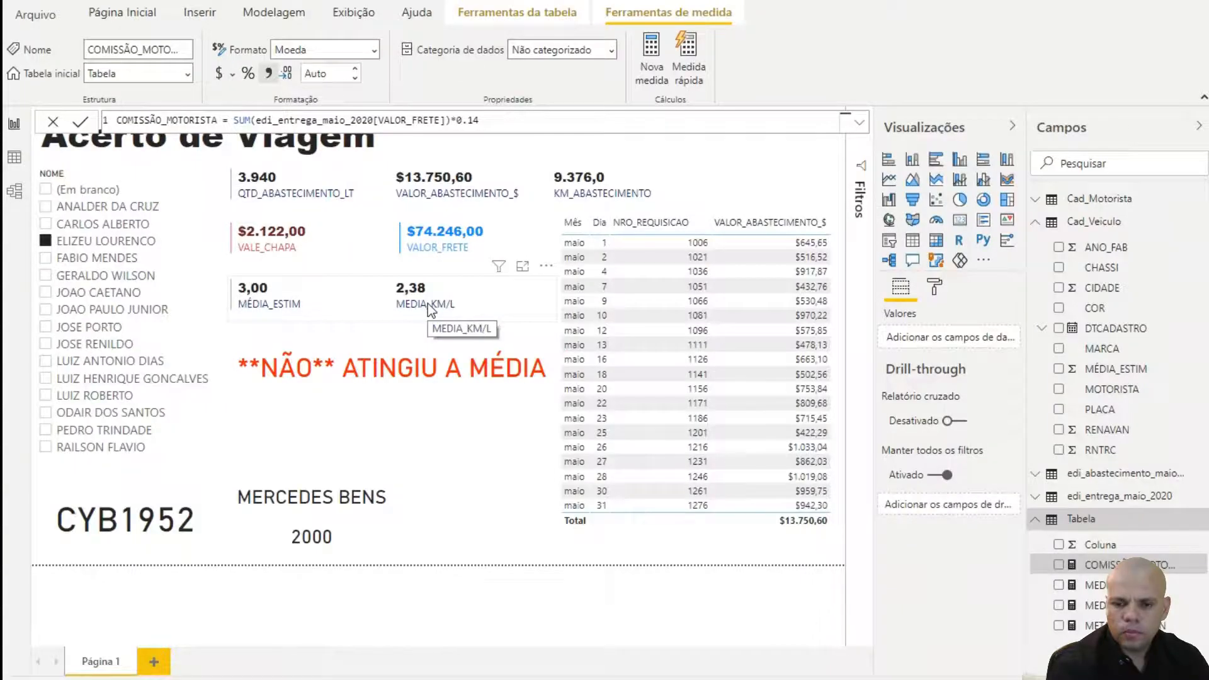
- Duplicate the VALOR_FRETE card, move the average status message down, and place the copy between it and the MÉDIA_ESTIM card
{"action": "left_click", "coordinate": [437, 251]}
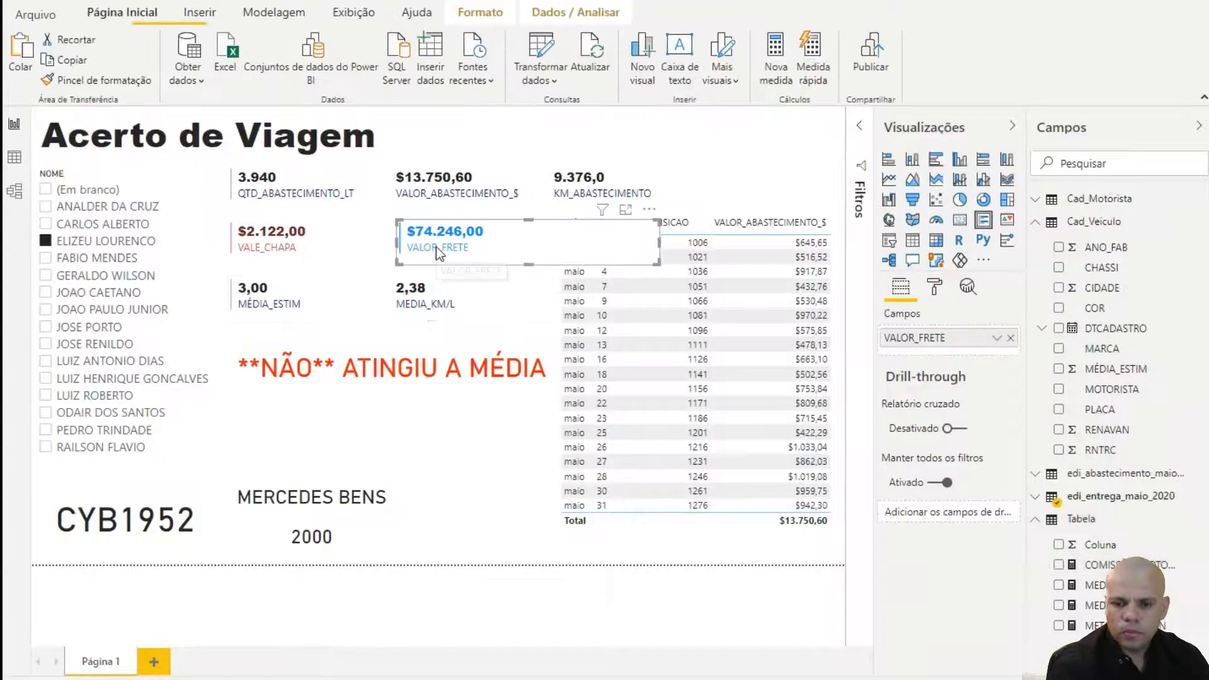
{"action": "key", "text": "ctrl+c"}
{"action": "key", "text": "ctrl+v"}
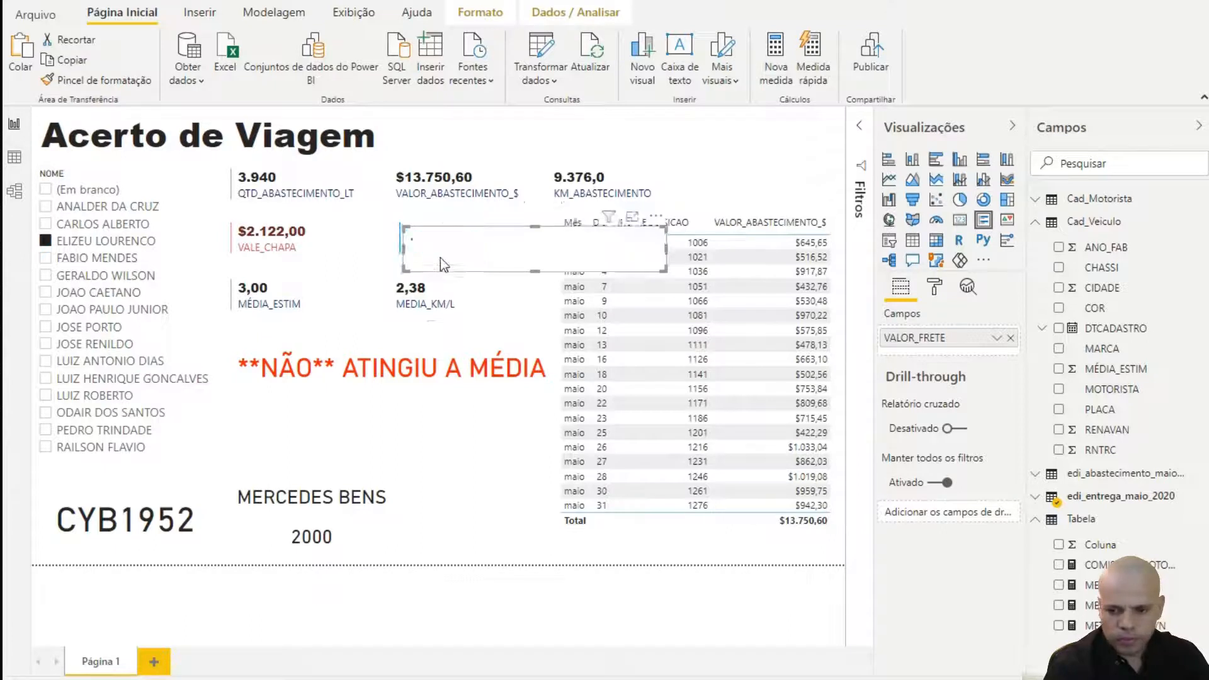
{"action": "left_click_drag", "start_coordinate": [529, 258], "coordinate": [358, 425]}
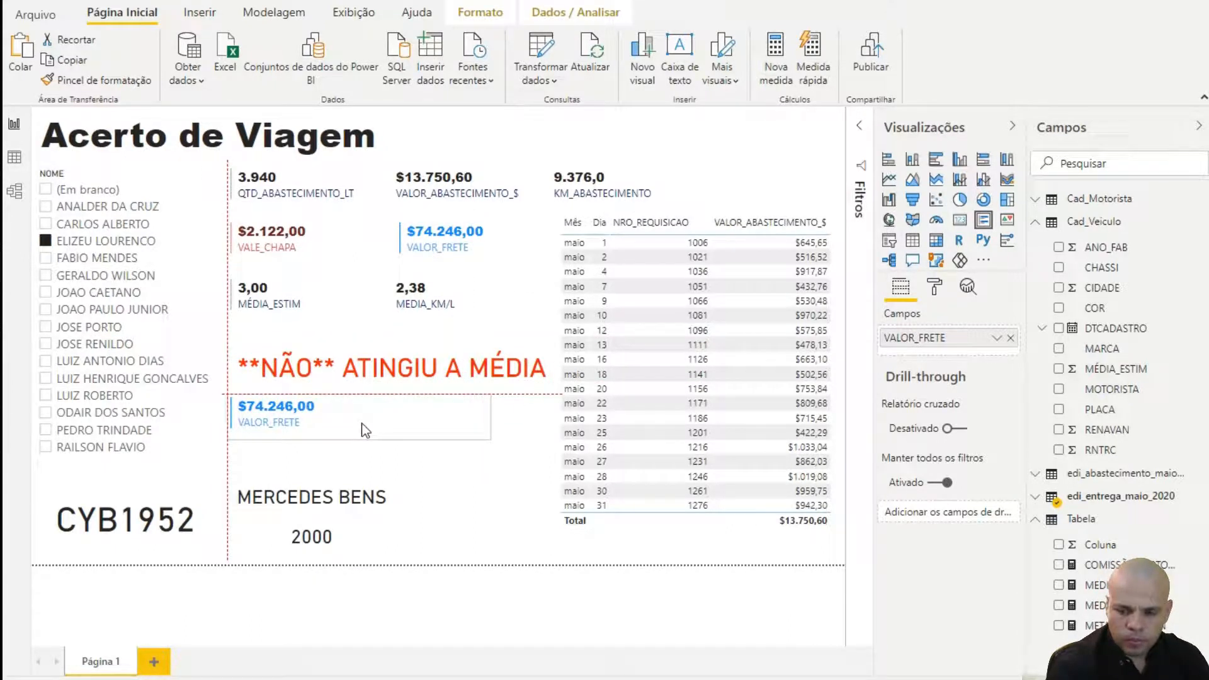
{"action": "mouse_move", "coordinate": [365, 431]}
{"action": "left_mouse_down"}
{"action": "mouse_move", "coordinate": [362, 323]}
{"action": "mouse_move", "coordinate": [363, 418]}
{"action": "left_mouse_up"}
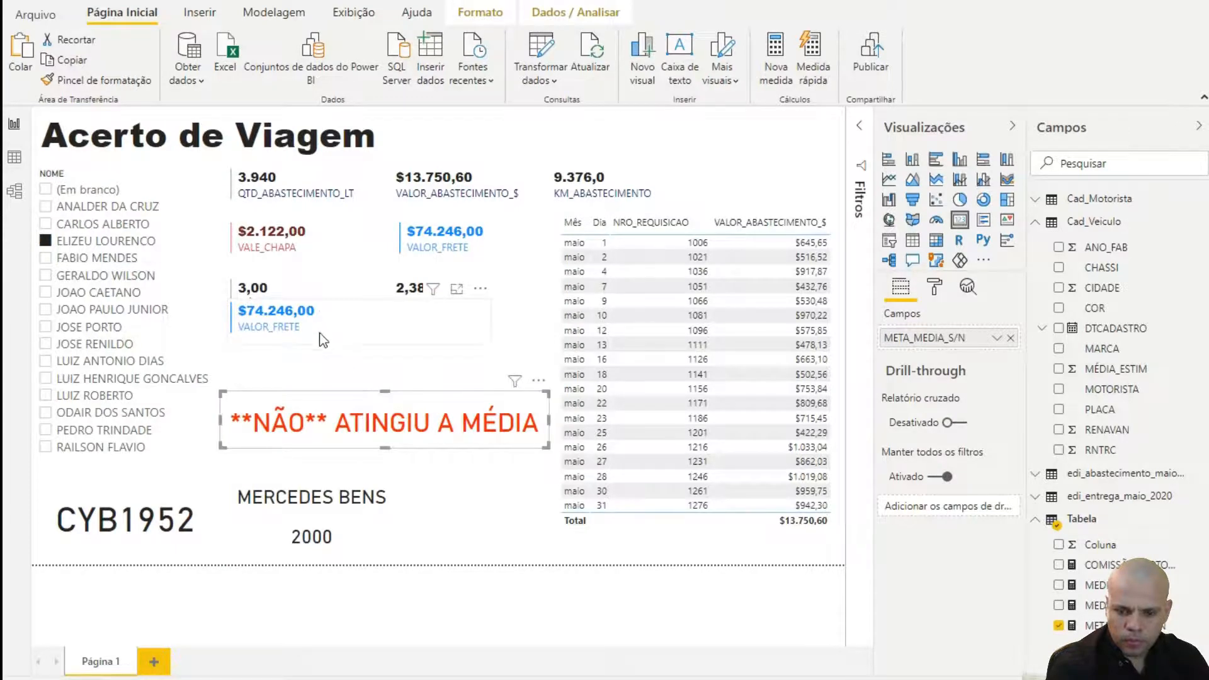
{"action": "left_click_drag", "start_coordinate": [322, 333], "coordinate": [322, 354]}
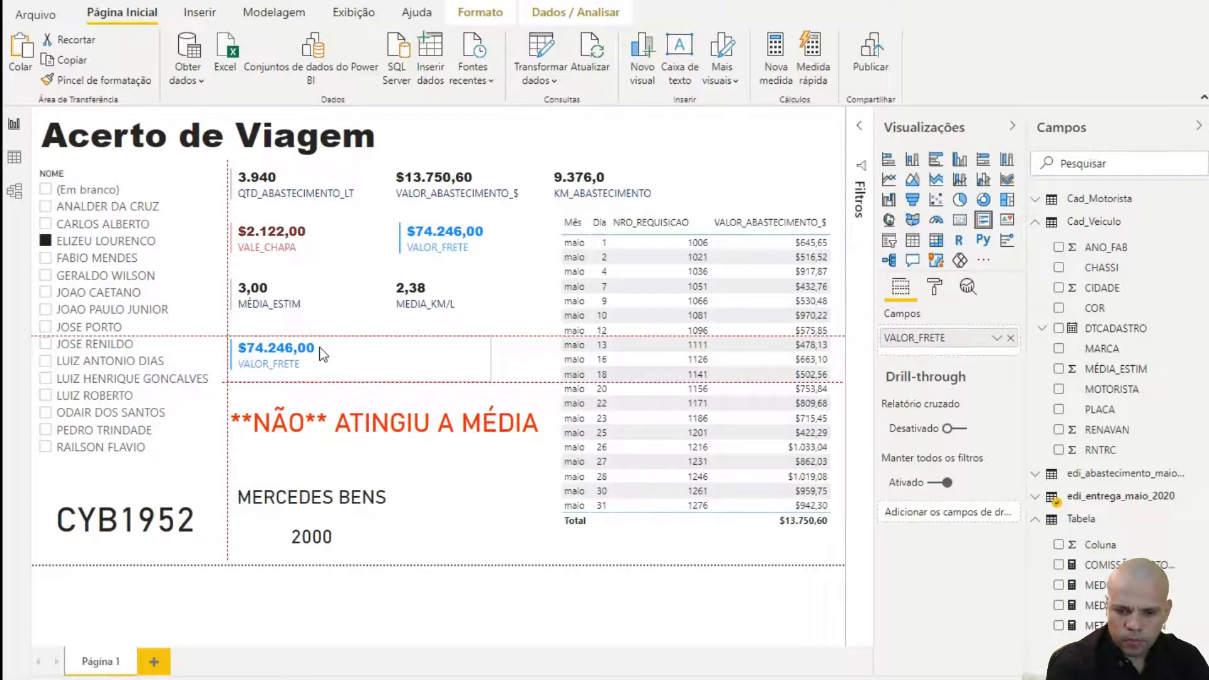
{"action": "left_click_drag", "start_coordinate": [320, 349], "coordinate": [323, 350]}
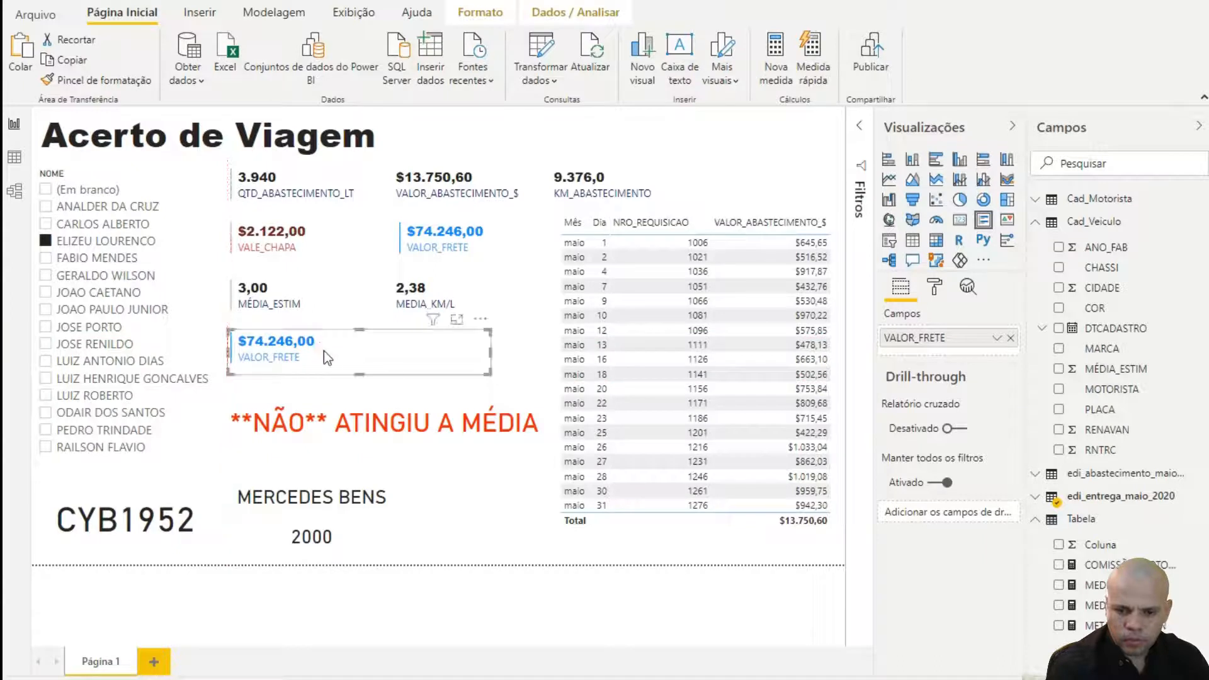
- Replace the copied card's VALOR_FRETE field with the COMISSÃO_MOTORISTA measure and recolour its category label blue and its value dark blue
{"action": "left_click", "coordinate": [1012, 338]}
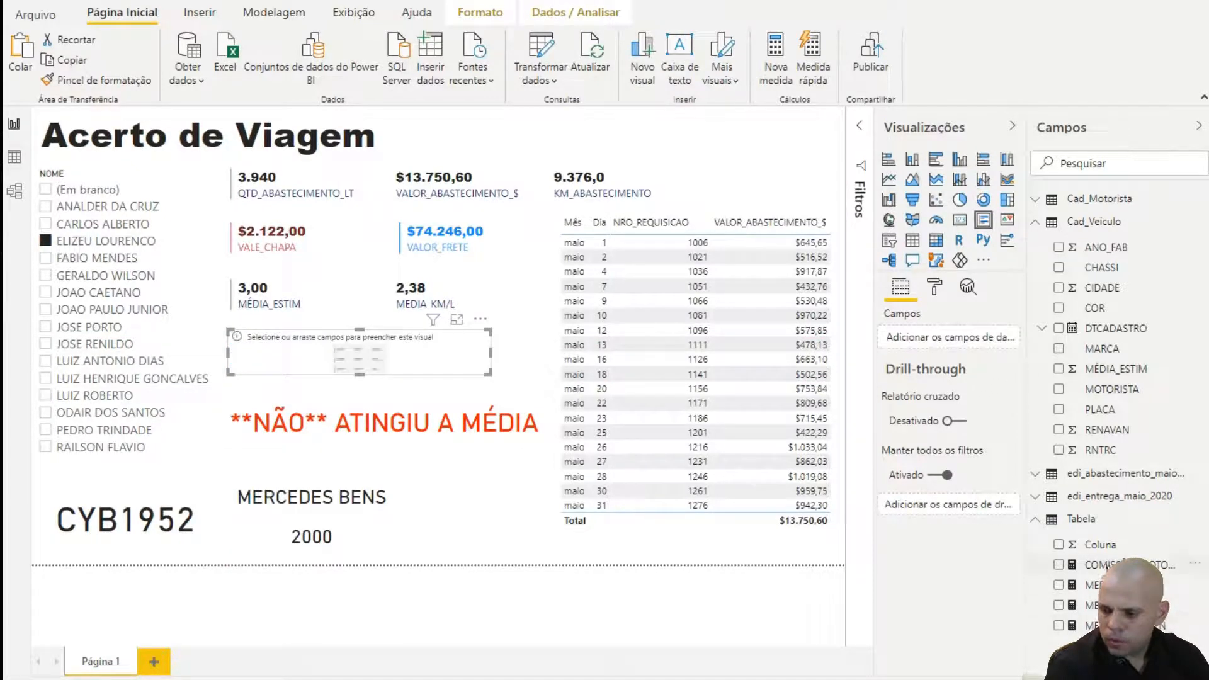
{"action": "left_click_drag", "start_coordinate": [967, 343], "coordinate": [967, 343]}
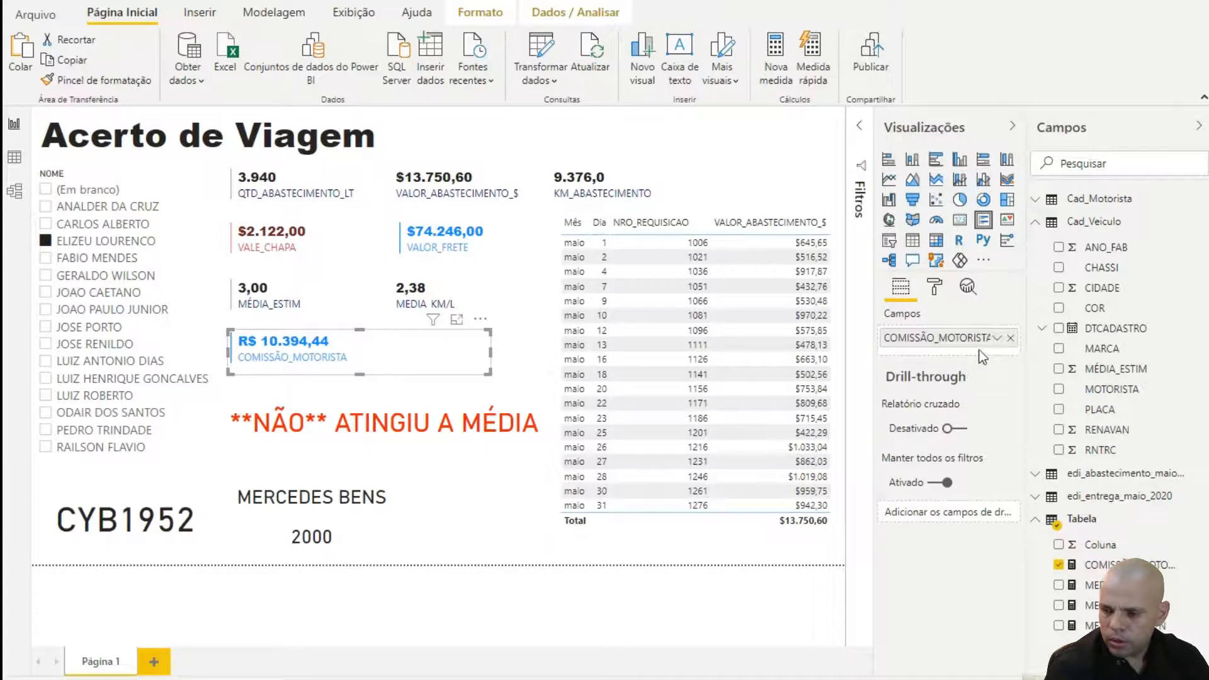
{"action": "left_click", "coordinate": [936, 289]}
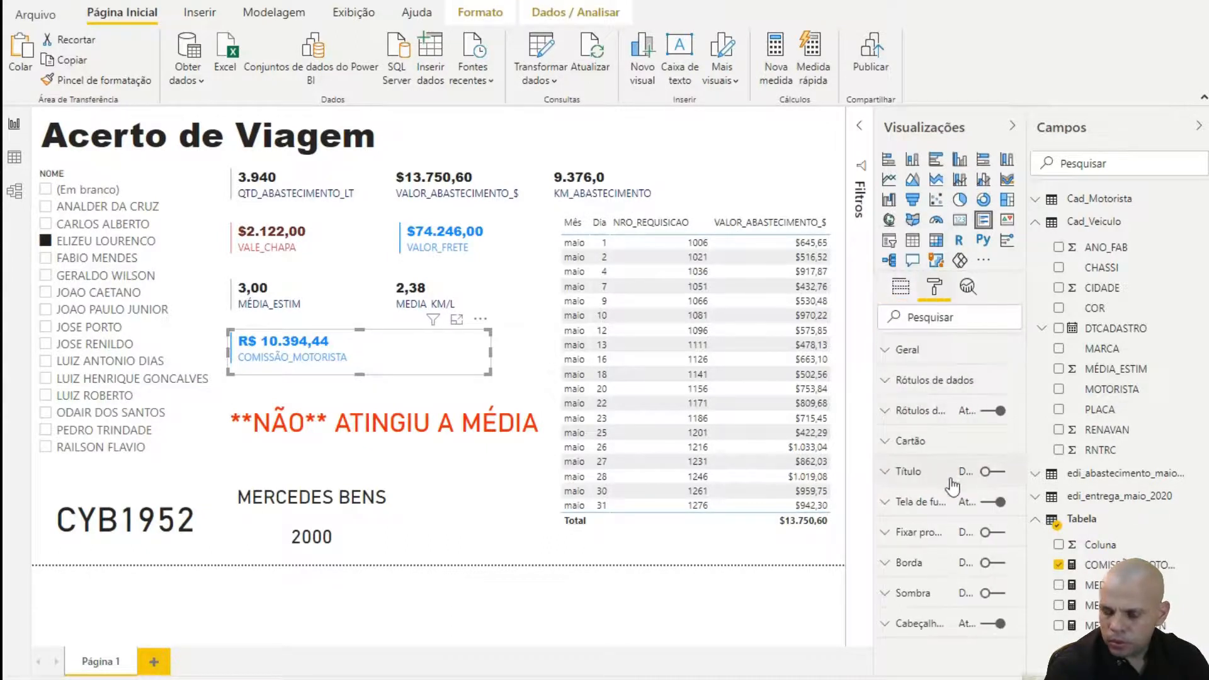
{"action": "left_click", "coordinate": [921, 410]}
{"action": "left_click", "coordinate": [916, 462]}
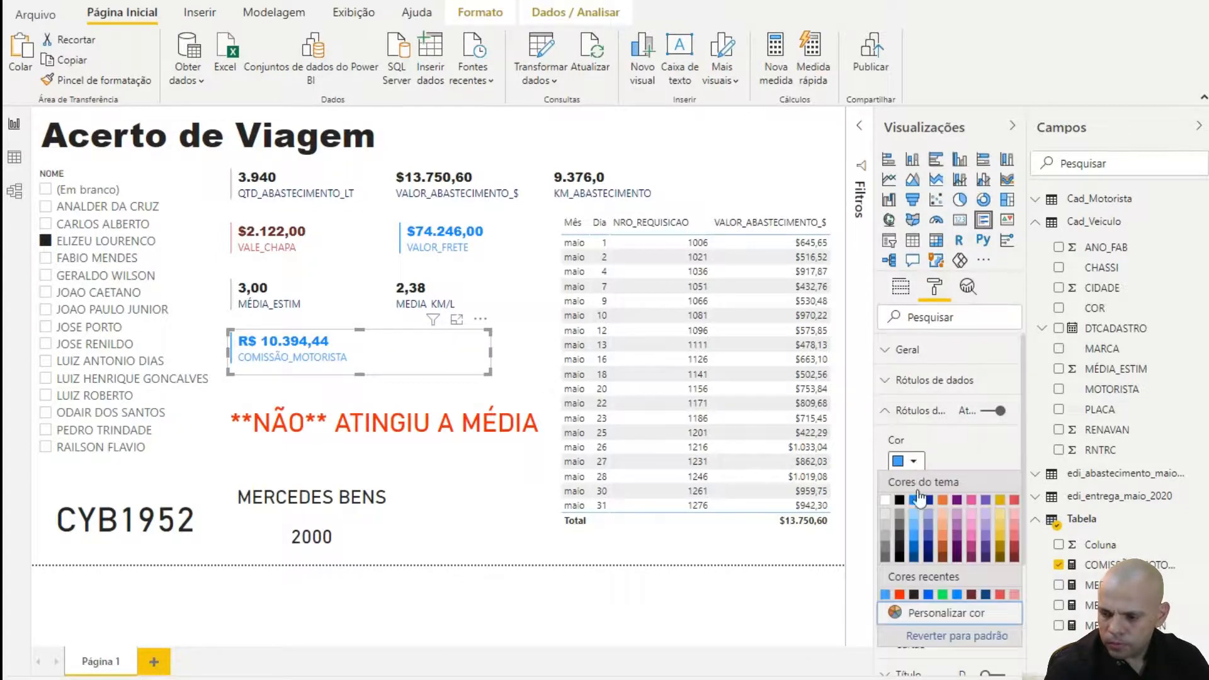
{"action": "left_click", "coordinate": [965, 567]}
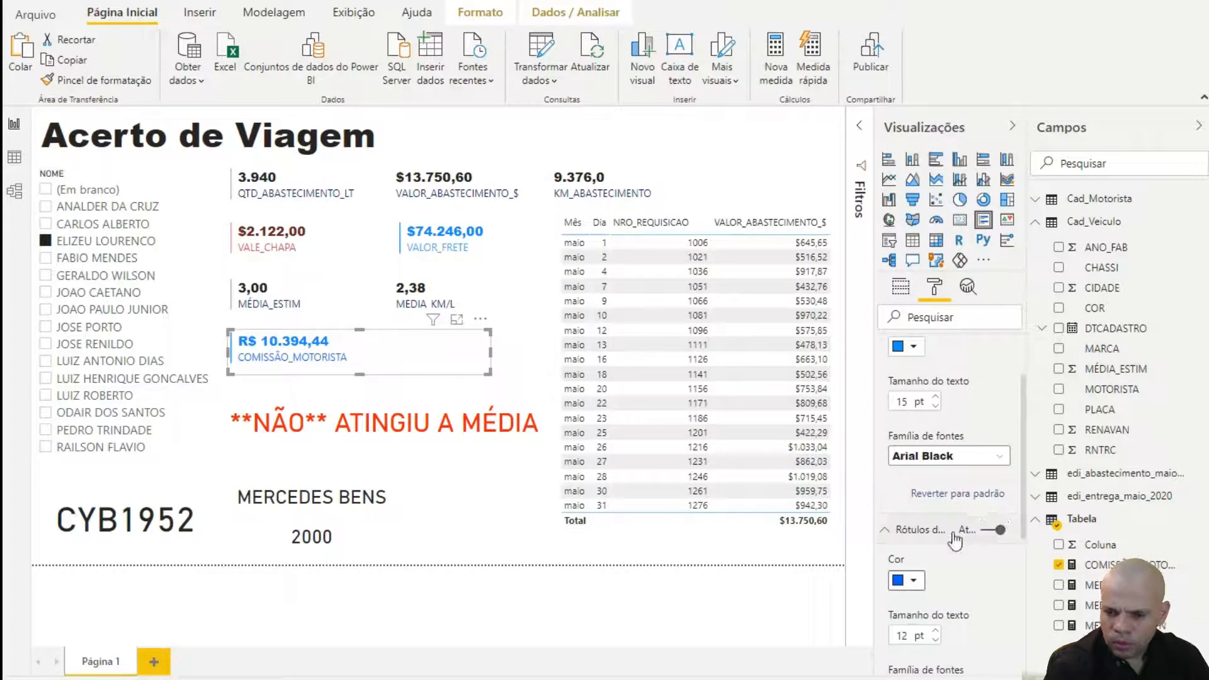
{"action": "left_click", "coordinate": [913, 348]}
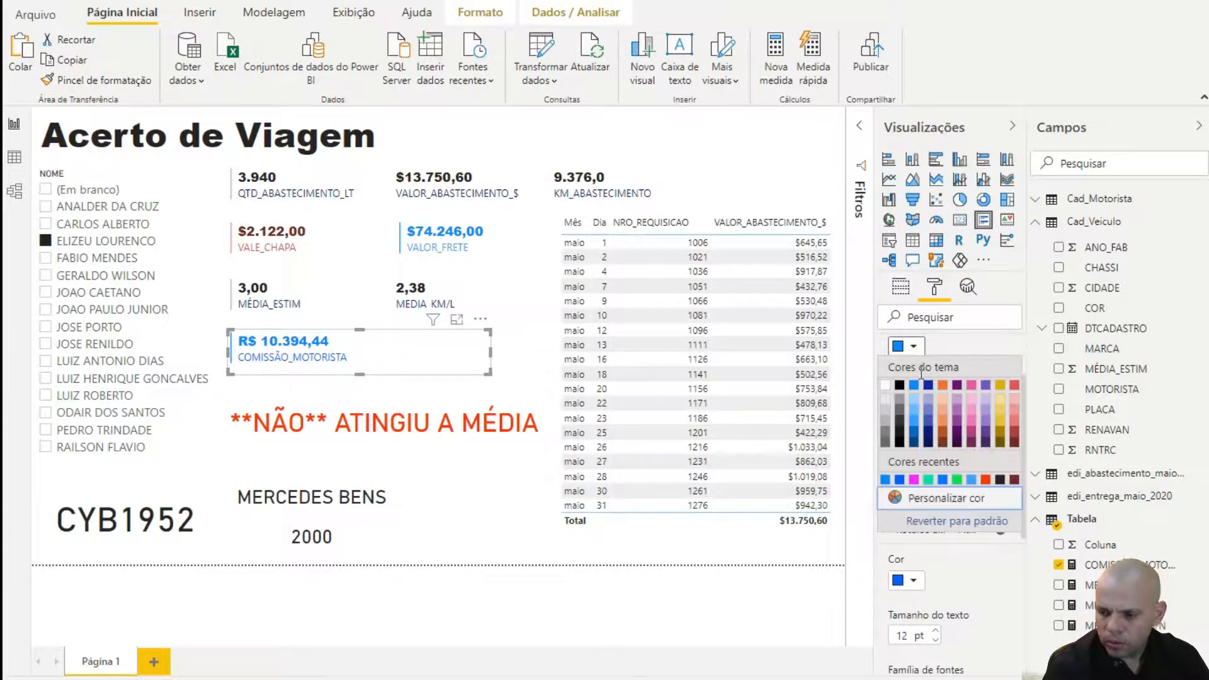
{"action": "left_click", "coordinate": [923, 504]}
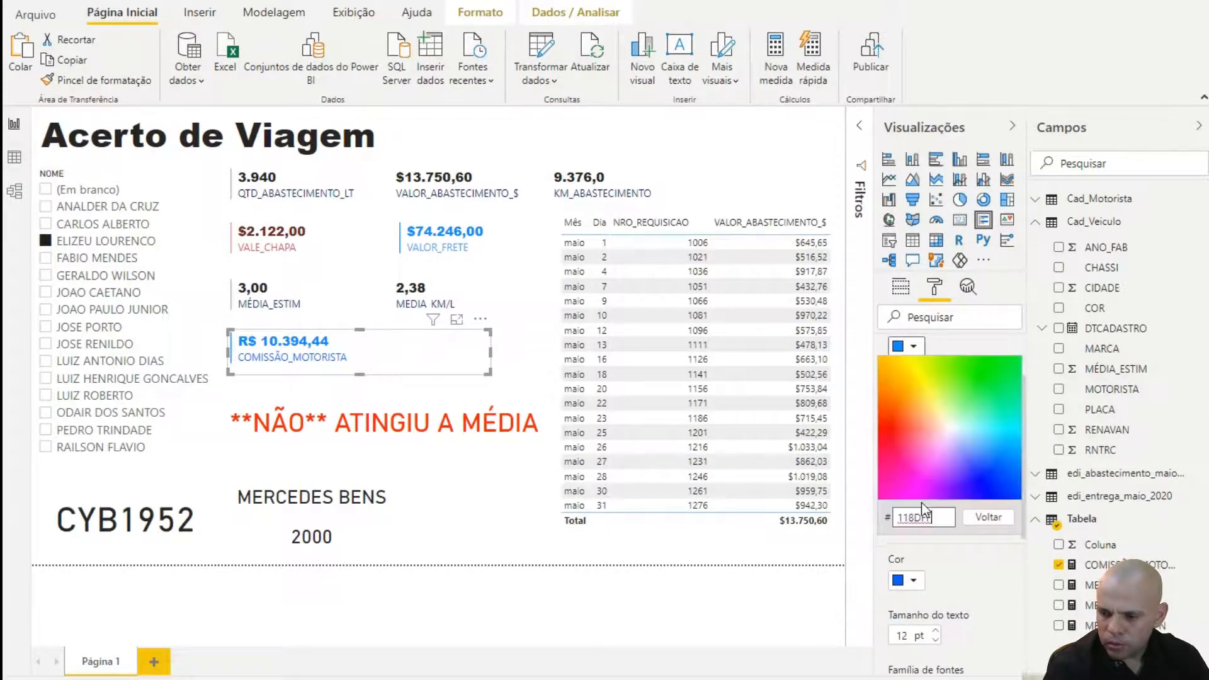
{"action": "left_click", "coordinate": [977, 486]}
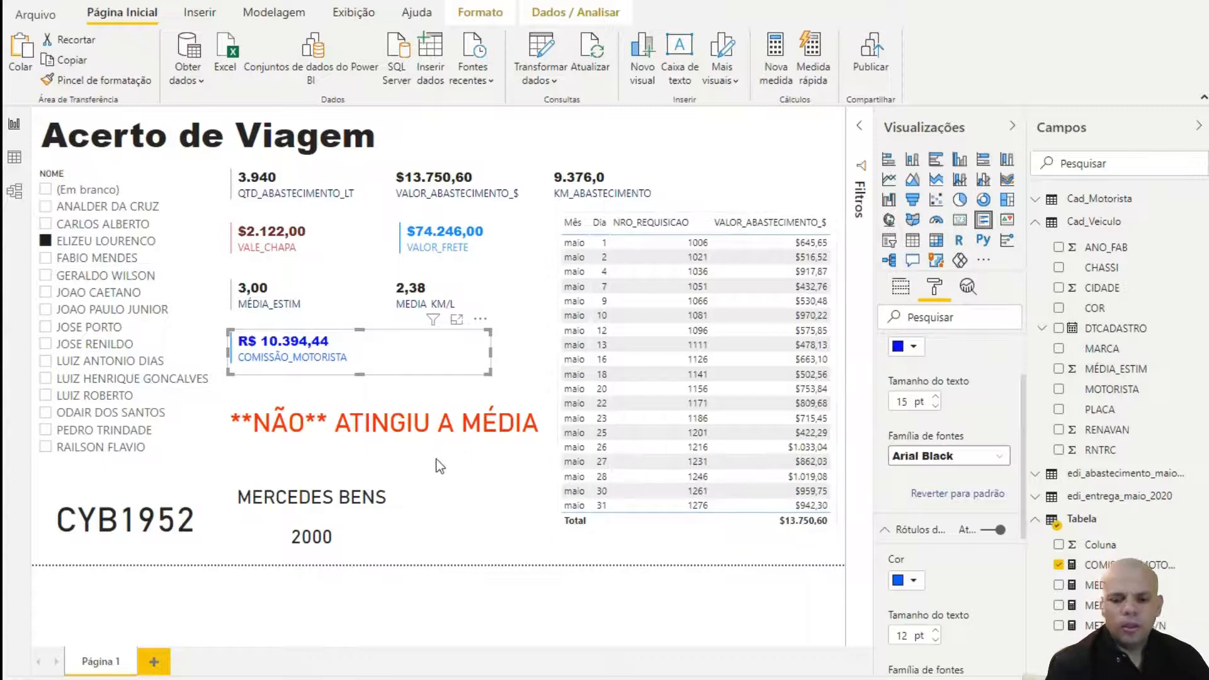
- Filter the report by several other drivers in the NOME slicer to check the commission card
{"action": "left_click", "coordinate": [46, 263]}
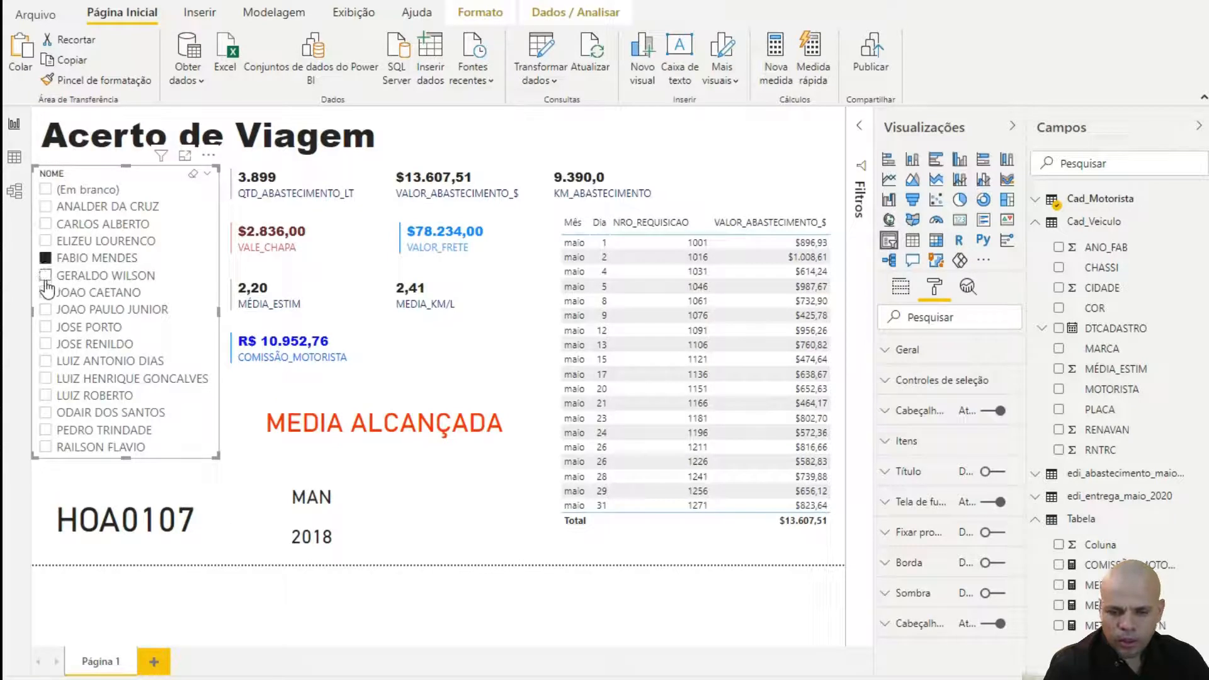
{"action": "left_click", "coordinate": [46, 275]}
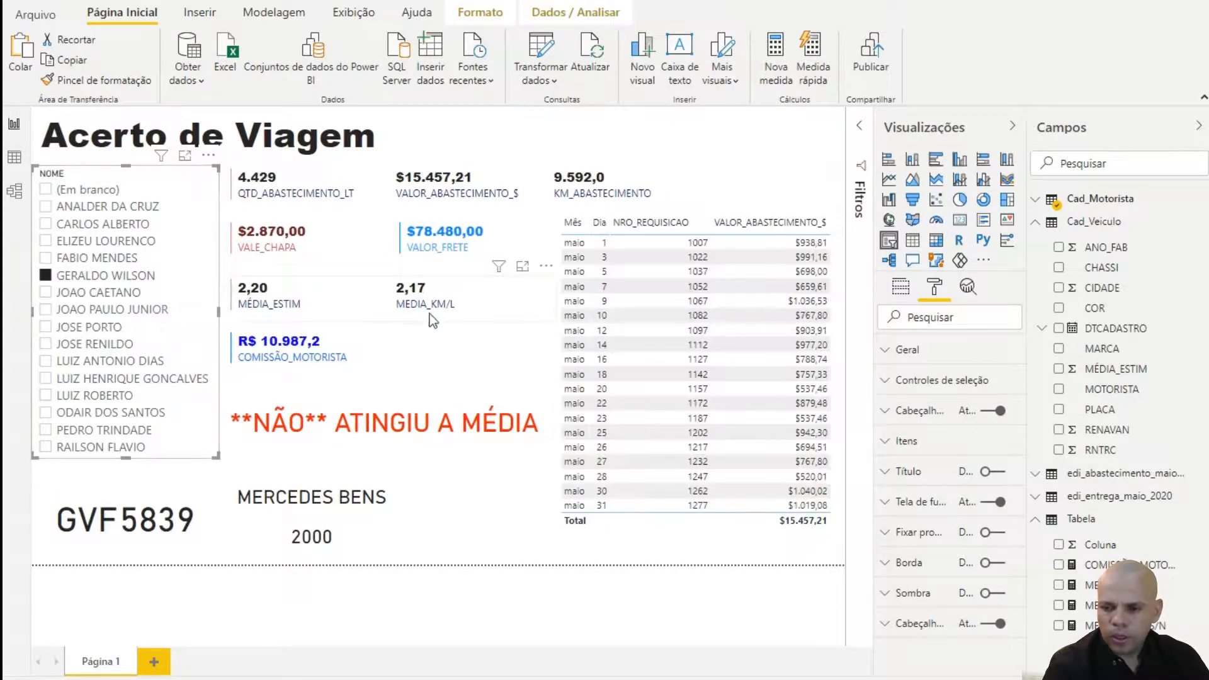
{"action": "left_click", "coordinate": [45, 292]}
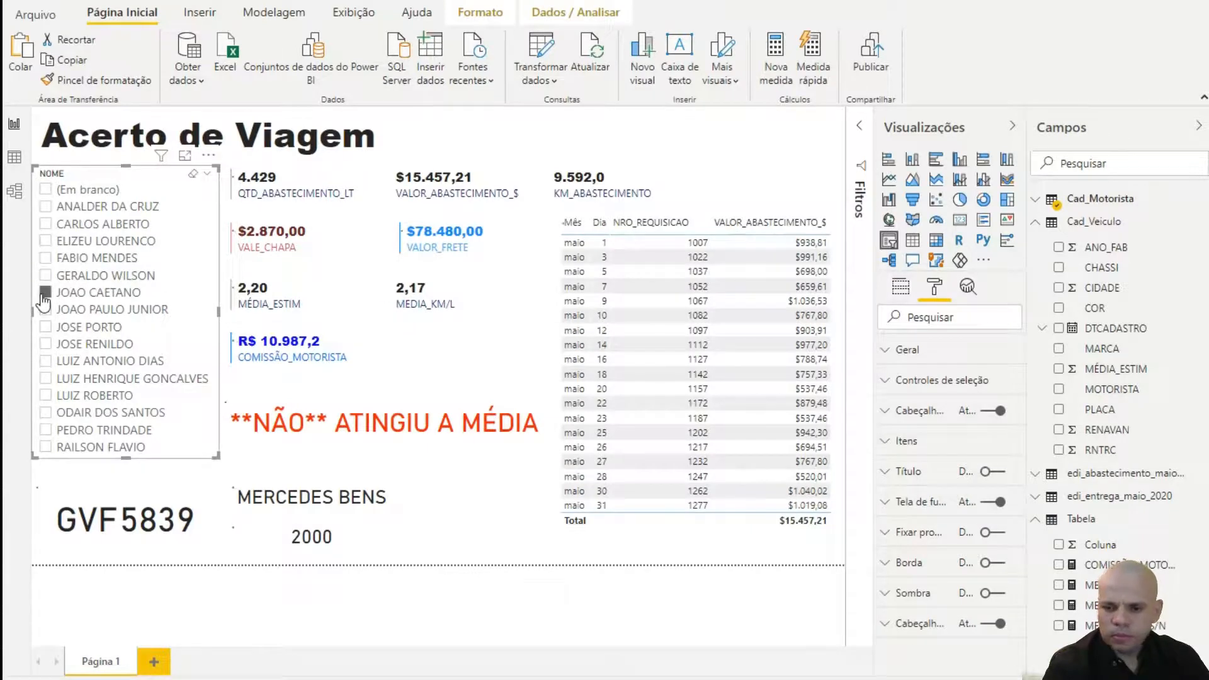
{"action": "left_click", "coordinate": [45, 309]}
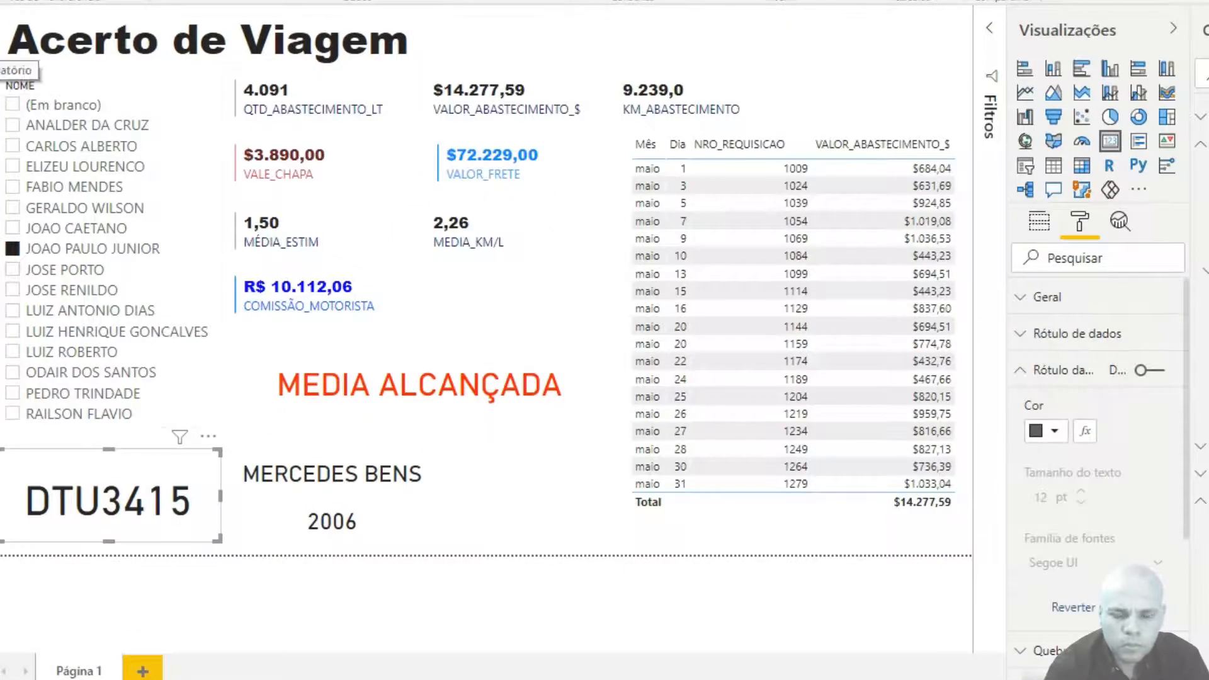
- Fill the background of the Acerto de Viagem title text box with the darkest blue theme shade
{"action": "left_click", "coordinate": [466, 63]}
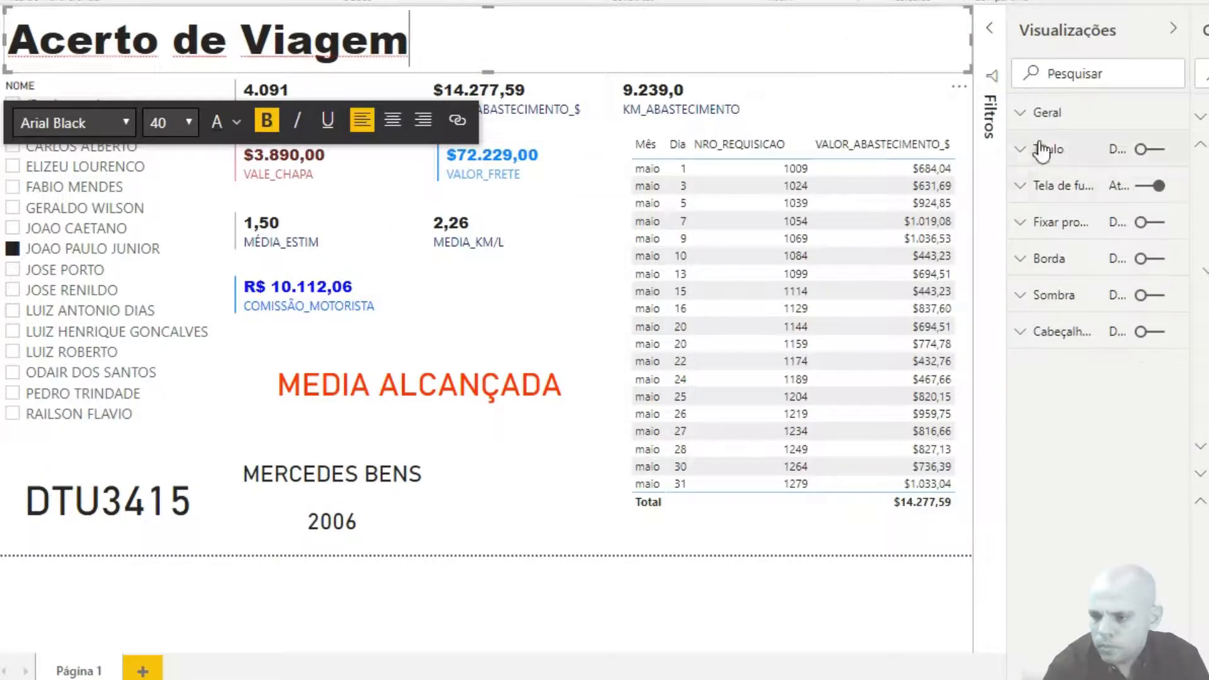
{"action": "left_click", "coordinate": [1063, 185]}
{"action": "left_click", "coordinate": [1045, 246]}
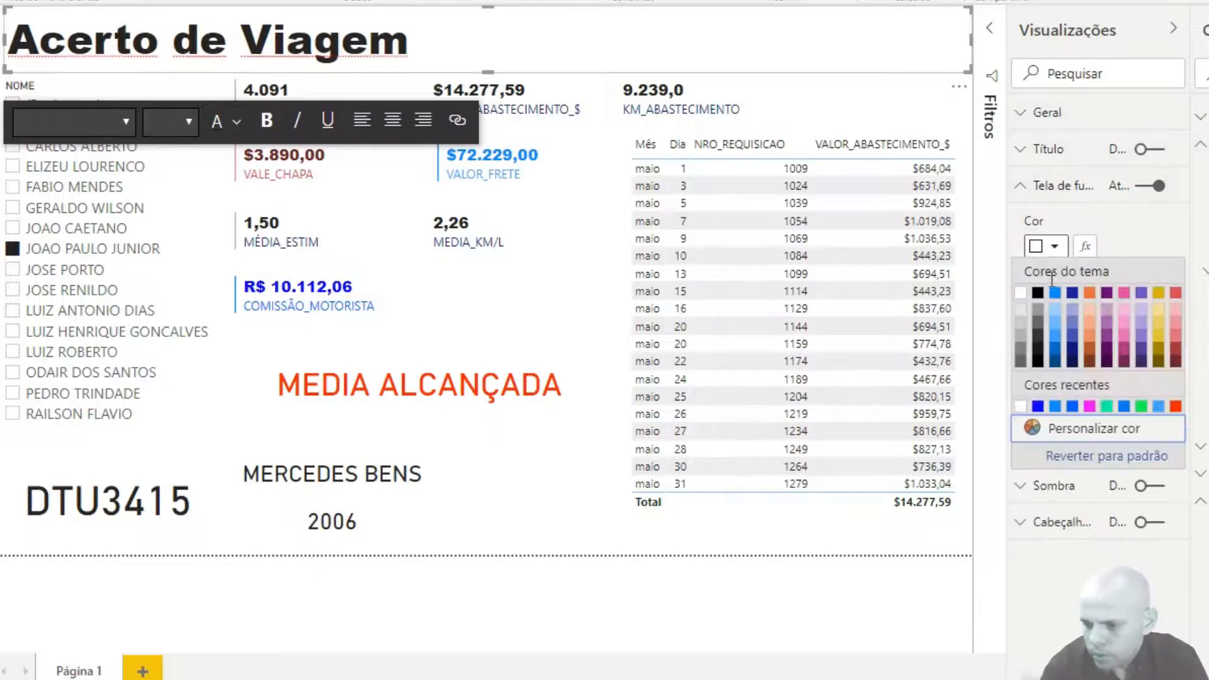
{"action": "key", "text": "Escape"}
{"action": "left_click_drag", "start_coordinate": [1094, 327], "coordinate": [1143, 318]}
{"action": "left_click", "coordinate": [1021, 188]}
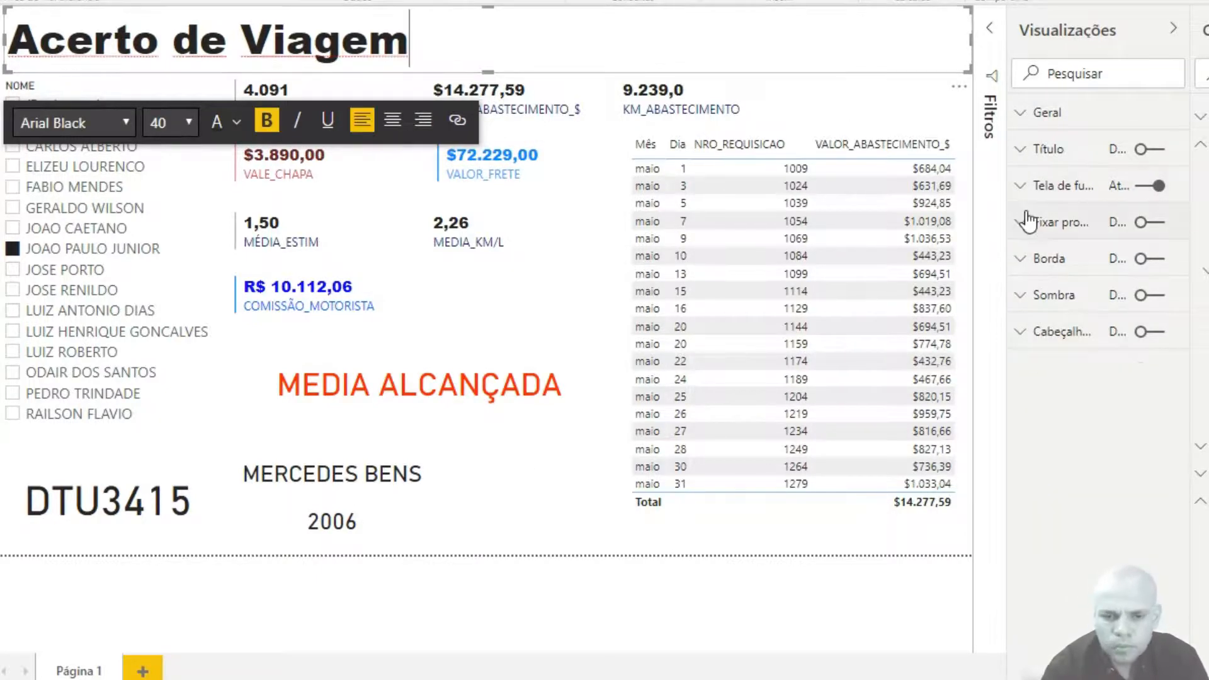
{"action": "left_click", "coordinate": [1086, 193]}
{"action": "left_click", "coordinate": [1046, 246]}
{"action": "left_click", "coordinate": [1056, 370]}
{"action": "left_click_drag", "start_coordinate": [408, 41], "coordinate": [9, 52]}
{"action": "left_click", "coordinate": [1053, 253]}
{"action": "left_click", "coordinate": [1025, 293]}
{"action": "left_click", "coordinate": [1052, 250]}
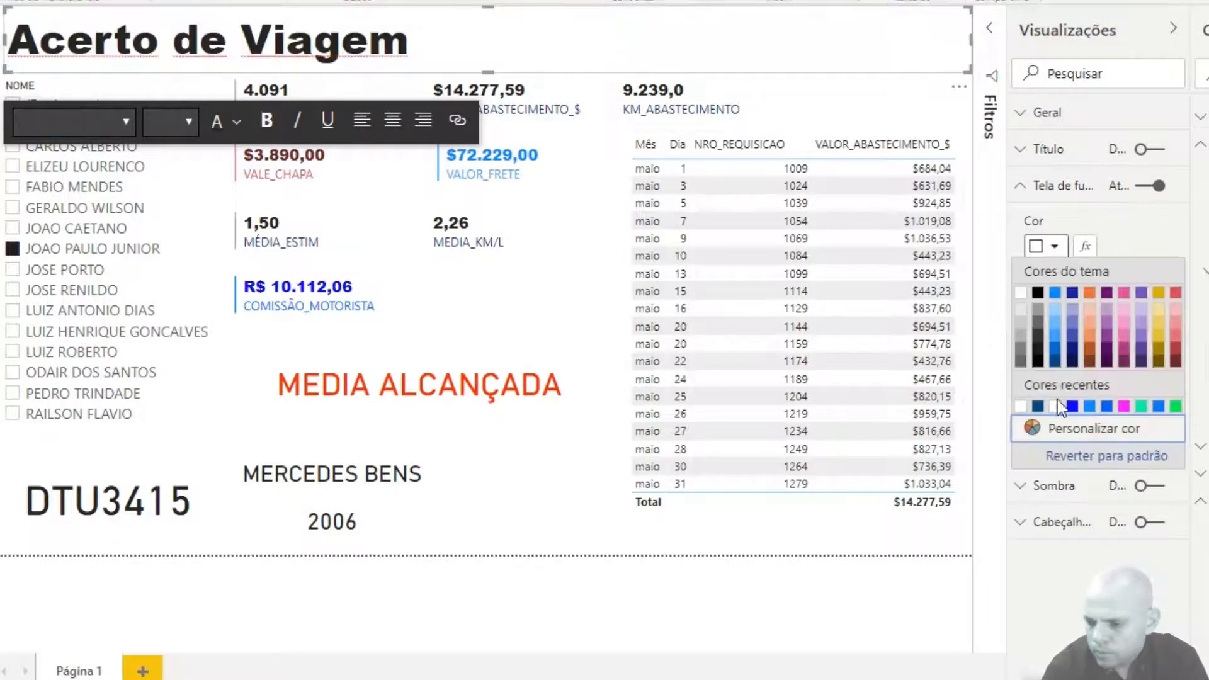
{"action": "left_click", "coordinate": [1057, 369]}
{"action": "left_click", "coordinate": [580, 48]}
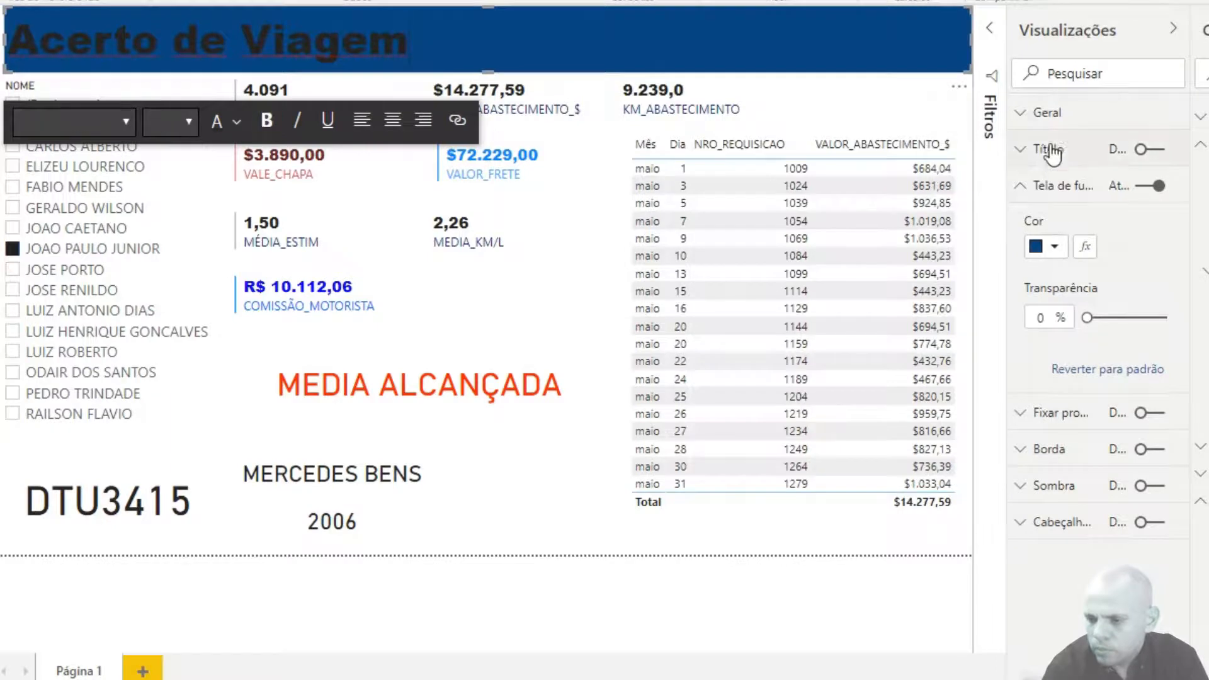
- Set the Acerto de Viagem title text to white and deselect the text box
{"action": "left_click", "coordinate": [236, 121]}
{"action": "left_click_drag", "start_coordinate": [412, 50], "coordinate": [16, 55]}
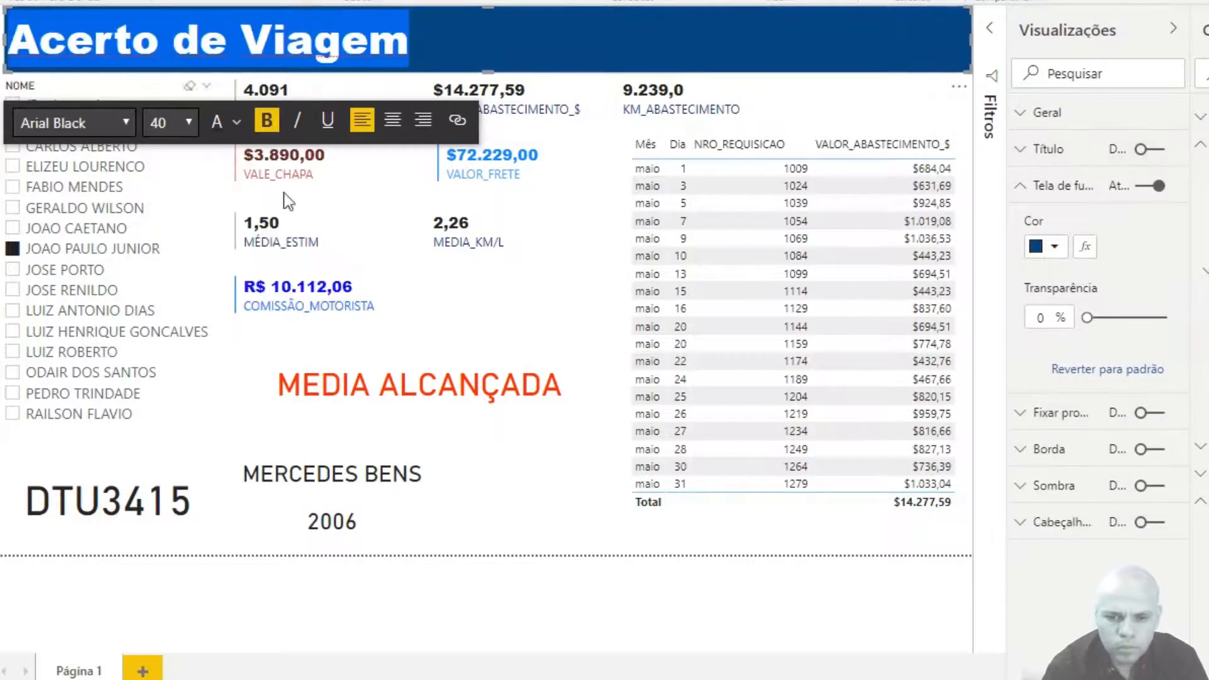
{"action": "left_click", "coordinate": [457, 490]}
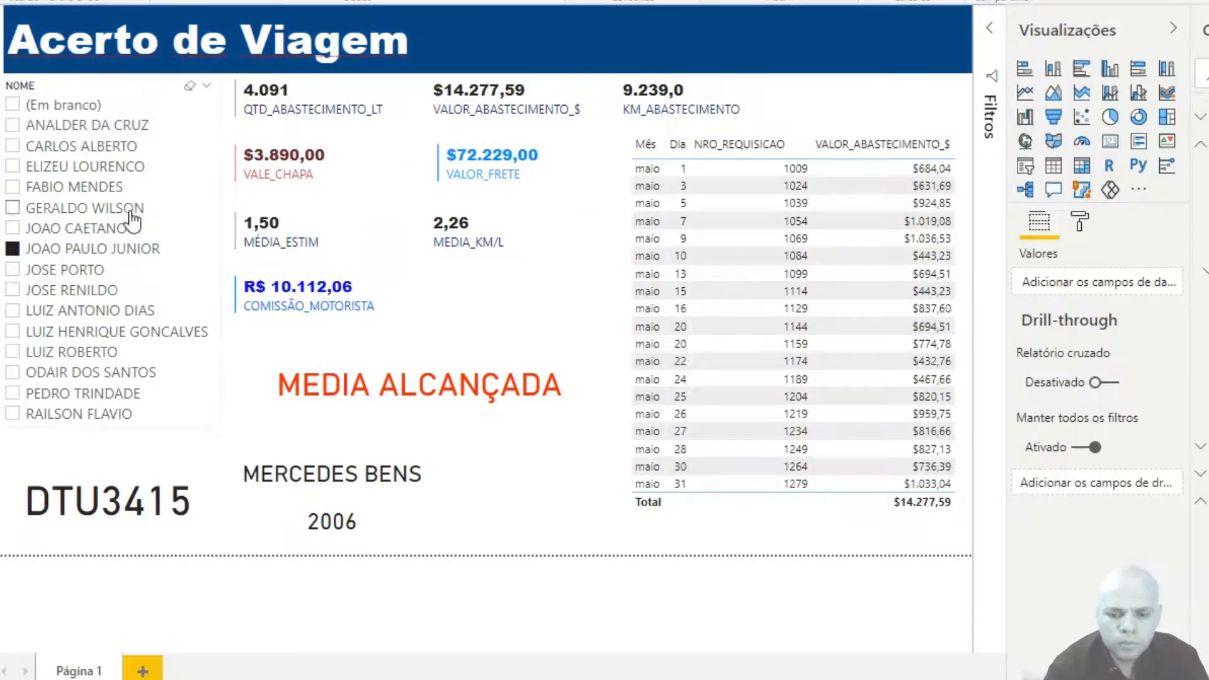
- Move the vehicle plate card into the blue banner beside the Acerto de Viagem title and shrink it to the banner's height
{"action": "left_click", "coordinate": [127, 517]}
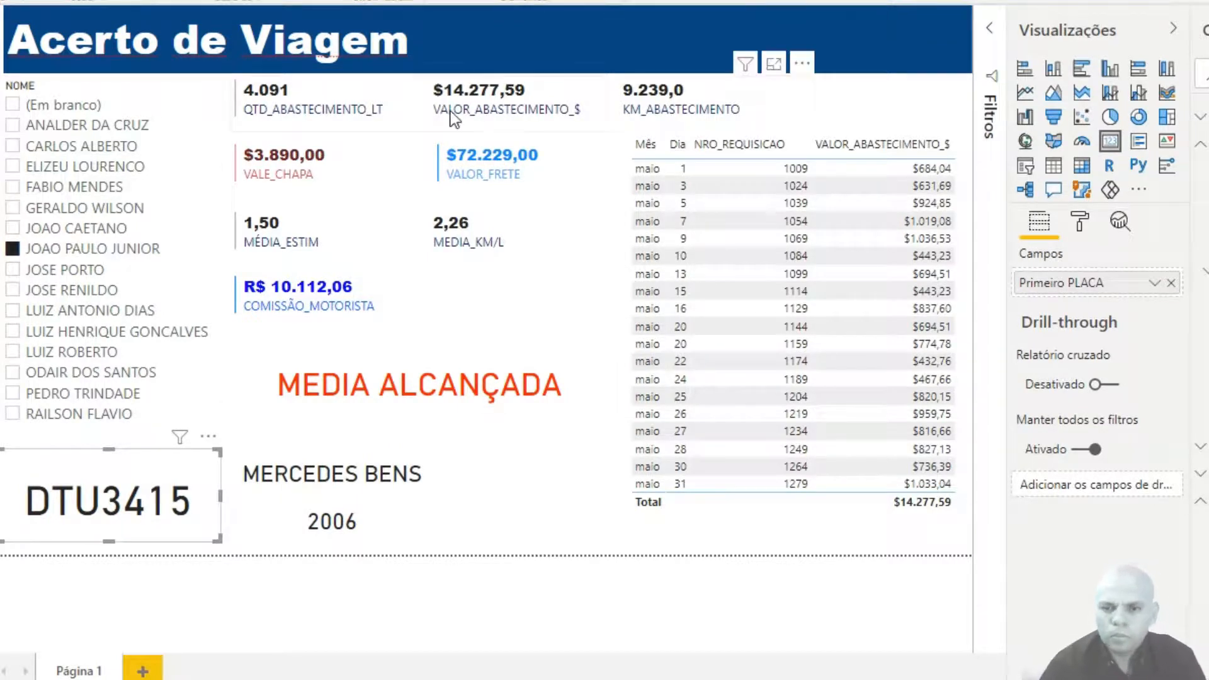
{"action": "left_click", "coordinate": [536, 2]}
{"action": "left_click", "coordinate": [567, 11]}
{"action": "left_click_drag", "start_coordinate": [521, 502], "coordinate": [511, 65]}
{"action": "left_click_drag", "start_coordinate": [110, 539], "coordinate": [546, 64]}
{"action": "left_click_drag", "start_coordinate": [430, 42], "coordinate": [458, 44]}
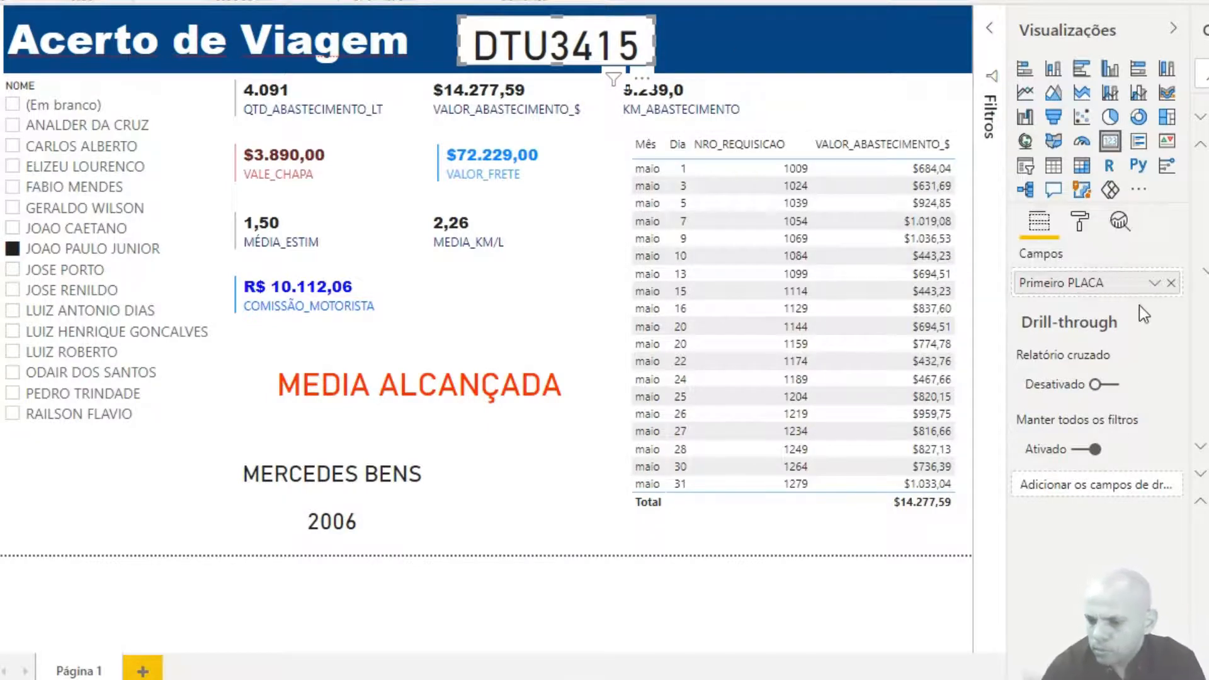
- Turn on the plate card's background and fill it with light grey
{"action": "left_click", "coordinate": [1079, 221]}
{"action": "left_click", "coordinate": [1147, 371]}
{"action": "left_click", "coordinate": [1147, 371]}
{"action": "left_click", "coordinate": [1156, 443]}
{"action": "left_click", "coordinate": [1045, 480]}
{"action": "left_click", "coordinate": [1045, 540]}
{"action": "left_click", "coordinate": [1028, 367]}
{"action": "left_click", "coordinate": [1046, 540]}
{"action": "left_click", "coordinate": [1024, 513]}
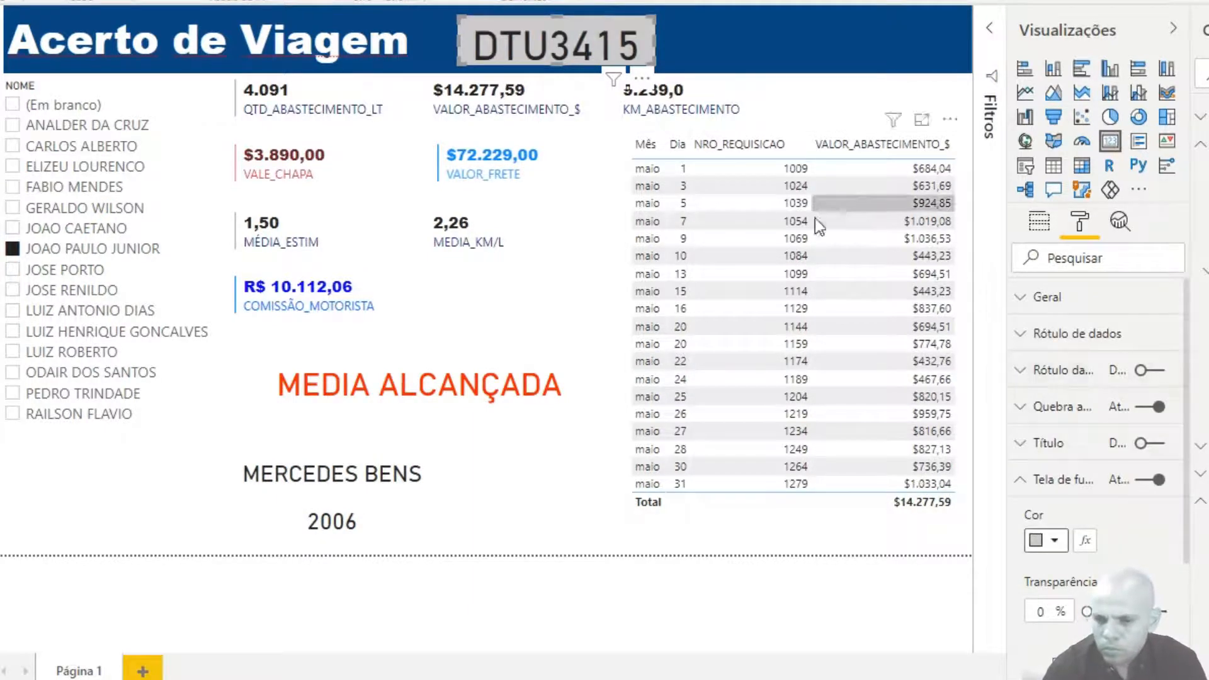
- Try Segoe (Bold) and Lucida Sans Unicode as the plate card's value font
{"action": "left_click", "coordinate": [1078, 370]}
{"action": "scroll", "coordinate": [1078, 456], "scroll_direction": "down", "scroll_amount": 5}
{"action": "left_click", "coordinate": [1095, 350]}
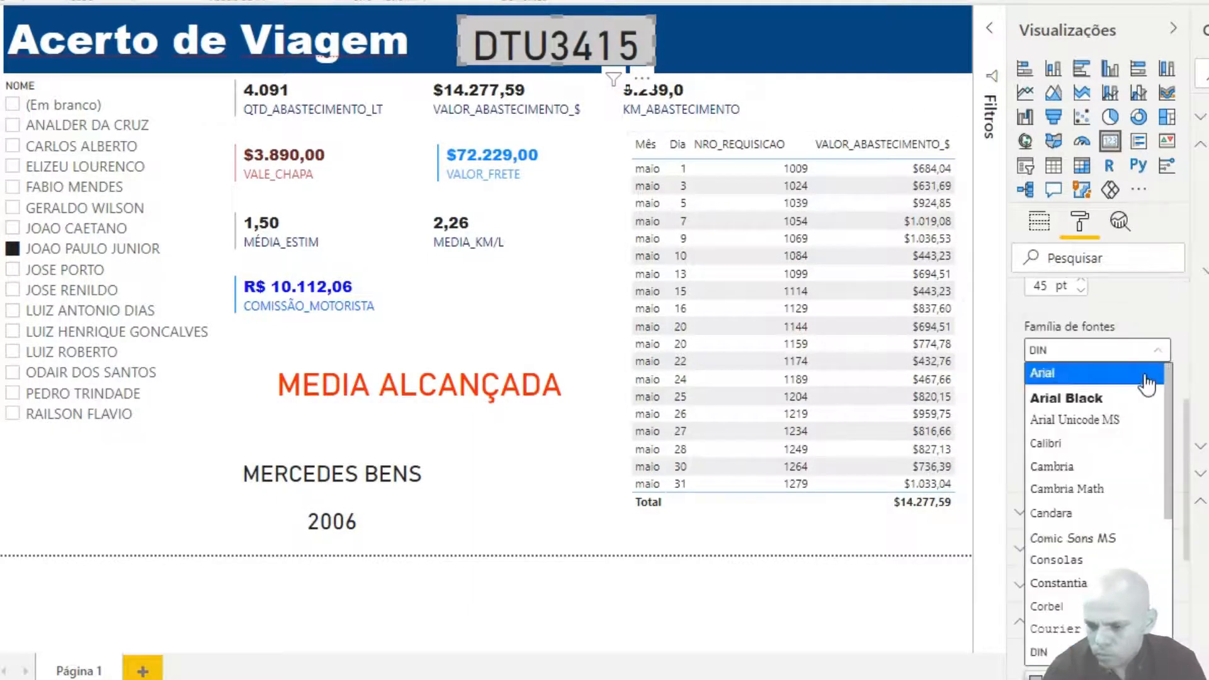
{"action": "scroll", "coordinate": [1133, 441], "scroll_direction": "down", "scroll_amount": 5}
{"action": "left_click", "coordinate": [1071, 512]}
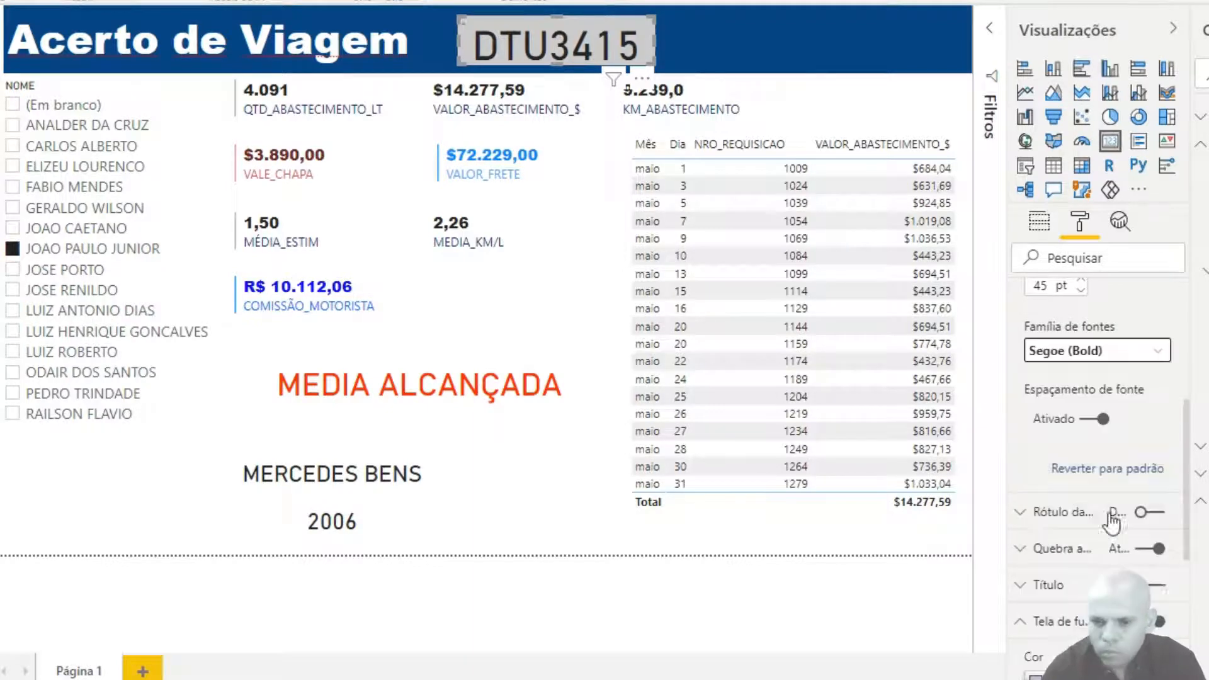
{"action": "left_click", "coordinate": [1162, 359]}
{"action": "scroll", "coordinate": [1096, 537], "scroll_direction": "down", "scroll_amount": 1}
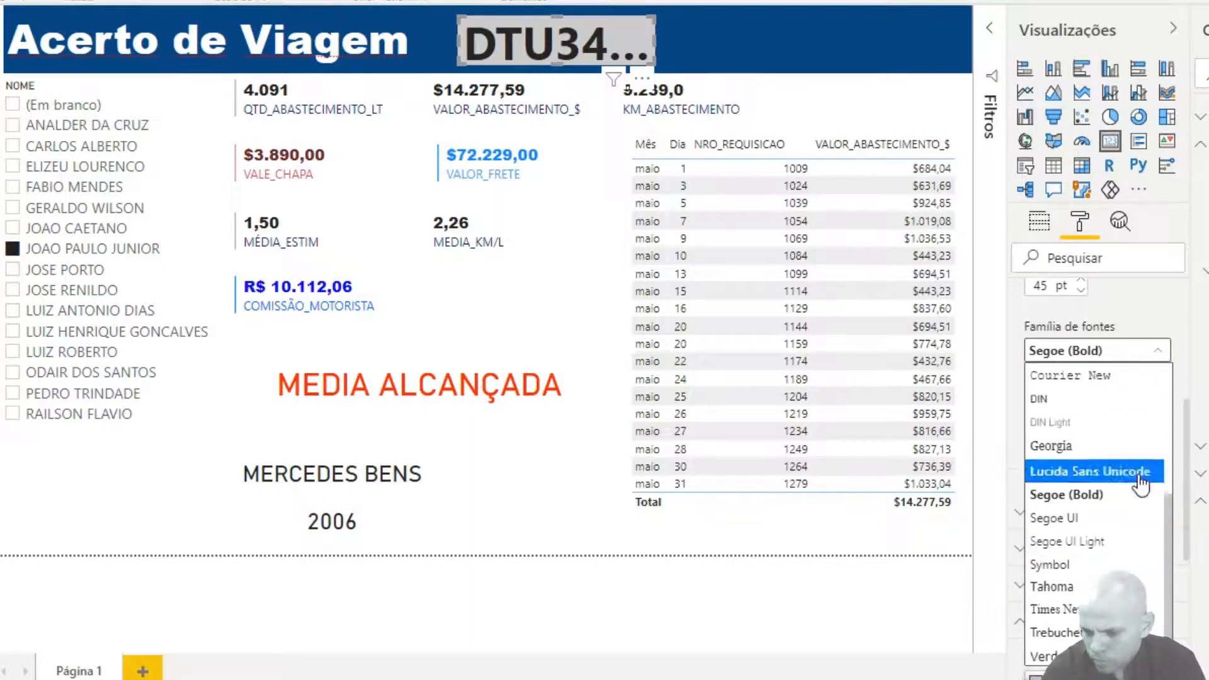
{"action": "left_click", "coordinate": [1089, 467]}
- Set the plate card's value font to Arial Black and enlarge the card in the banner with rounded corners and a shadow
{"action": "left_click", "coordinate": [1140, 350]}
{"action": "scroll", "coordinate": [1169, 513], "scroll_direction": "up", "scroll_amount": 10}
{"action": "left_click", "coordinate": [1064, 370]}
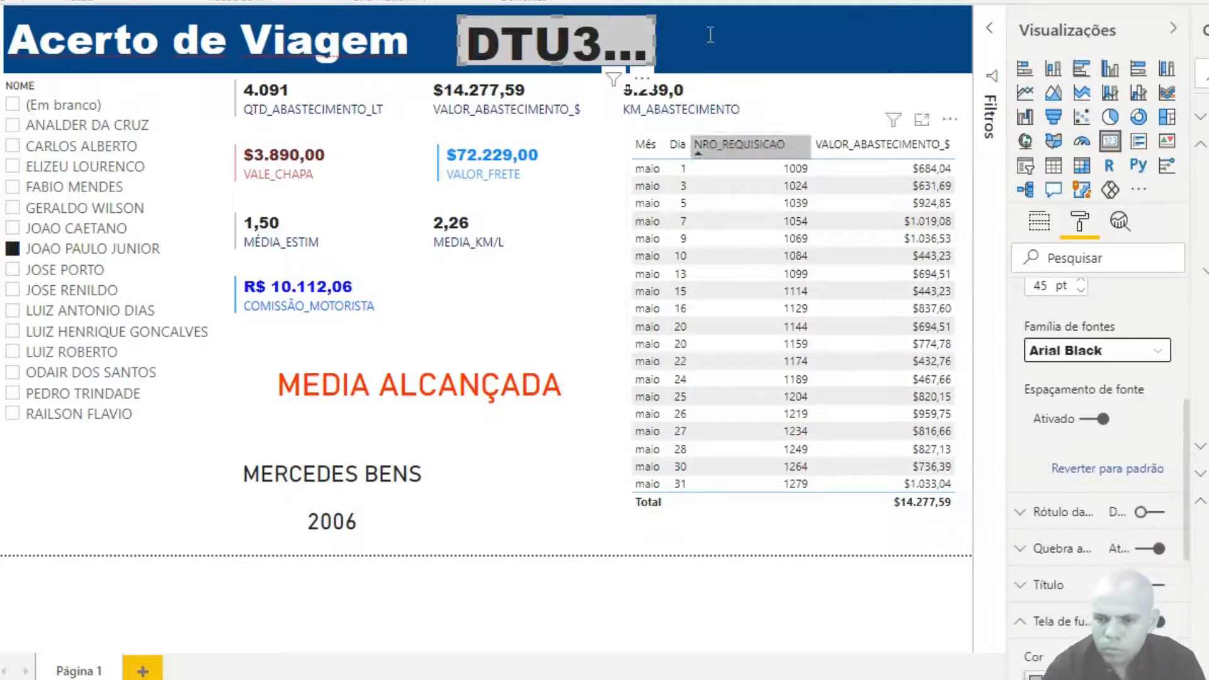
{"action": "left_click_drag", "start_coordinate": [738, 39], "coordinate": [666, 24]}
{"action": "left_click", "coordinate": [742, 165]}
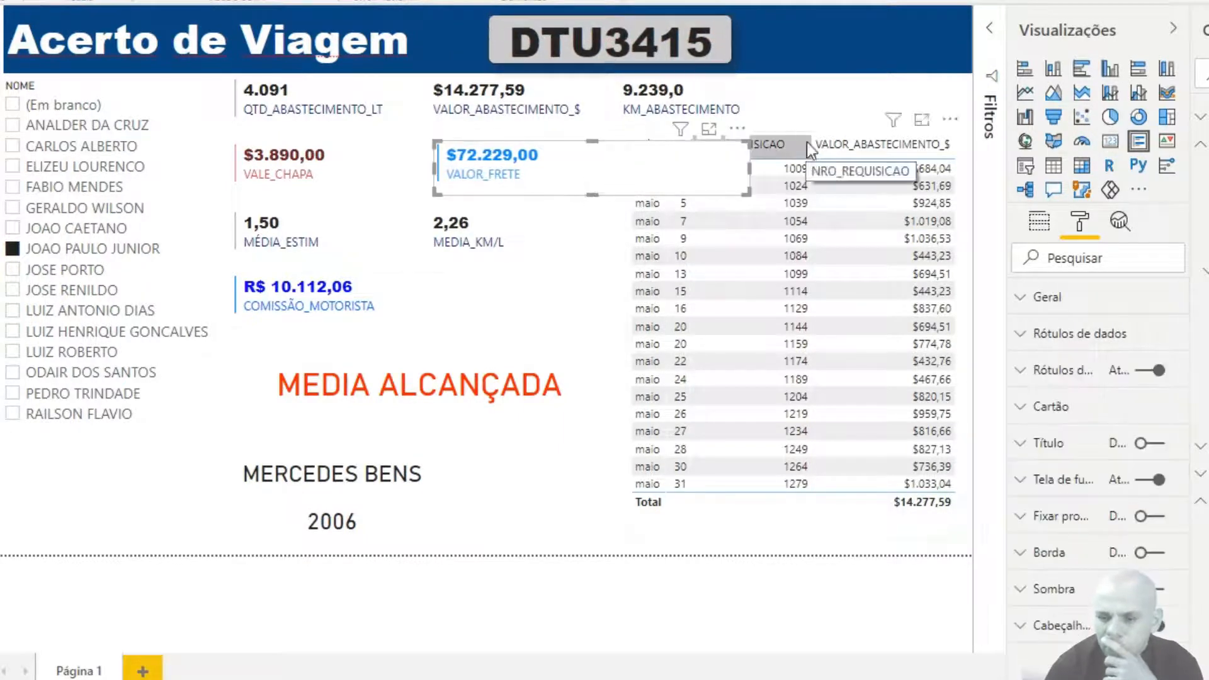
- Move the MERCEDES BENS card below the NOME slicer
{"action": "left_click", "coordinate": [377, 476]}
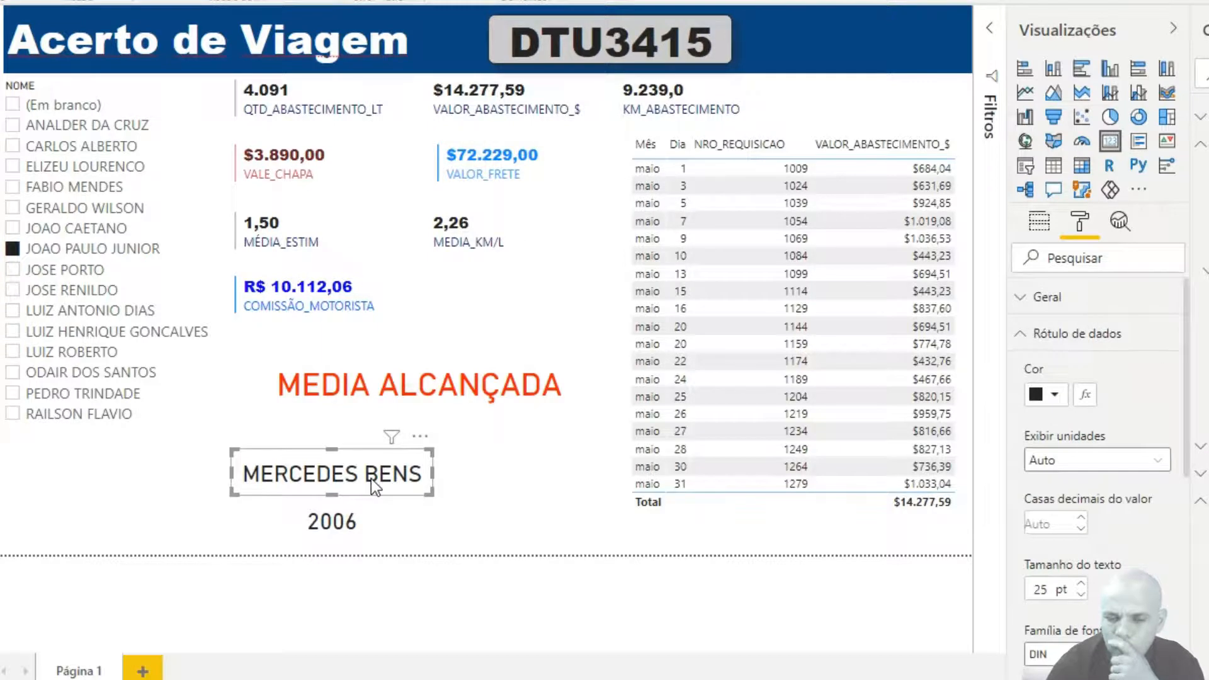
{"action": "left_click", "coordinate": [718, 57]}
{"action": "key", "text": "ctrl+z"}
{"action": "key", "text": "ctrl+z"}
{"action": "key", "text": "ctrl+z"}
{"action": "key", "text": "ctrl+z"}
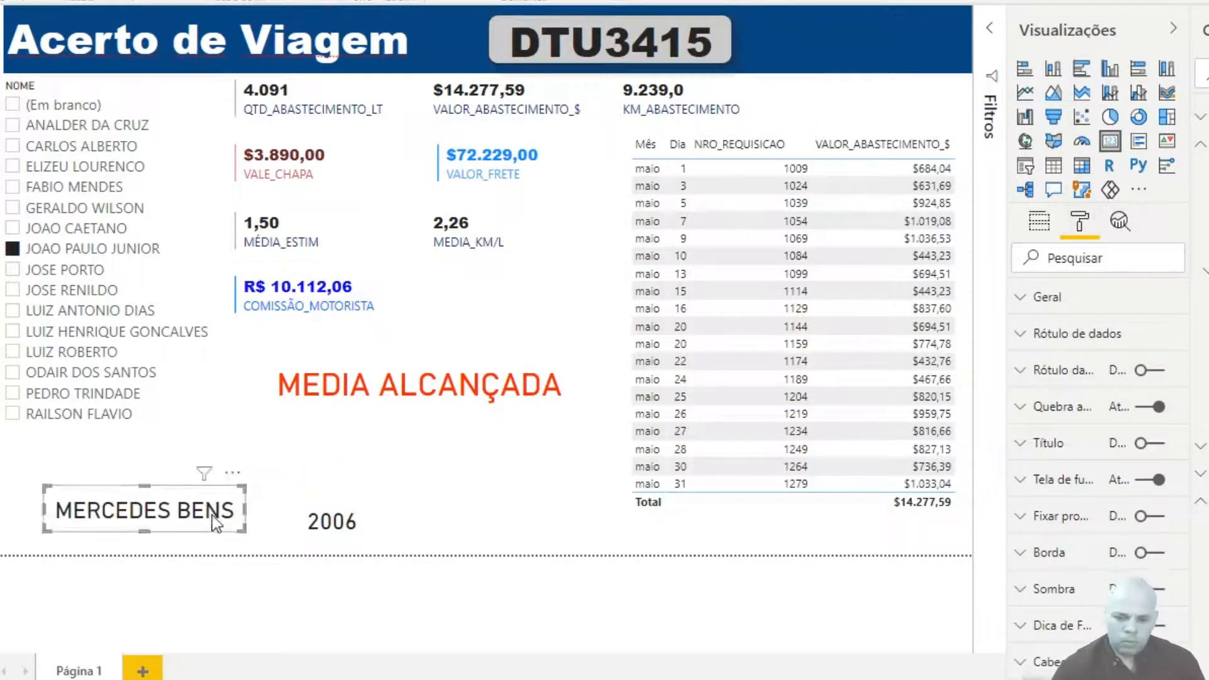
- Shift the metric cards, the MEDIA ALCANÇADA message and the requisition table down to leave space below the banner
{"action": "key", "text": "ctrl+z"}
{"action": "key", "text": "ctrl+z"}
{"action": "key", "text": "ctrl+z"}
{"action": "key", "text": "ctrl+z"}
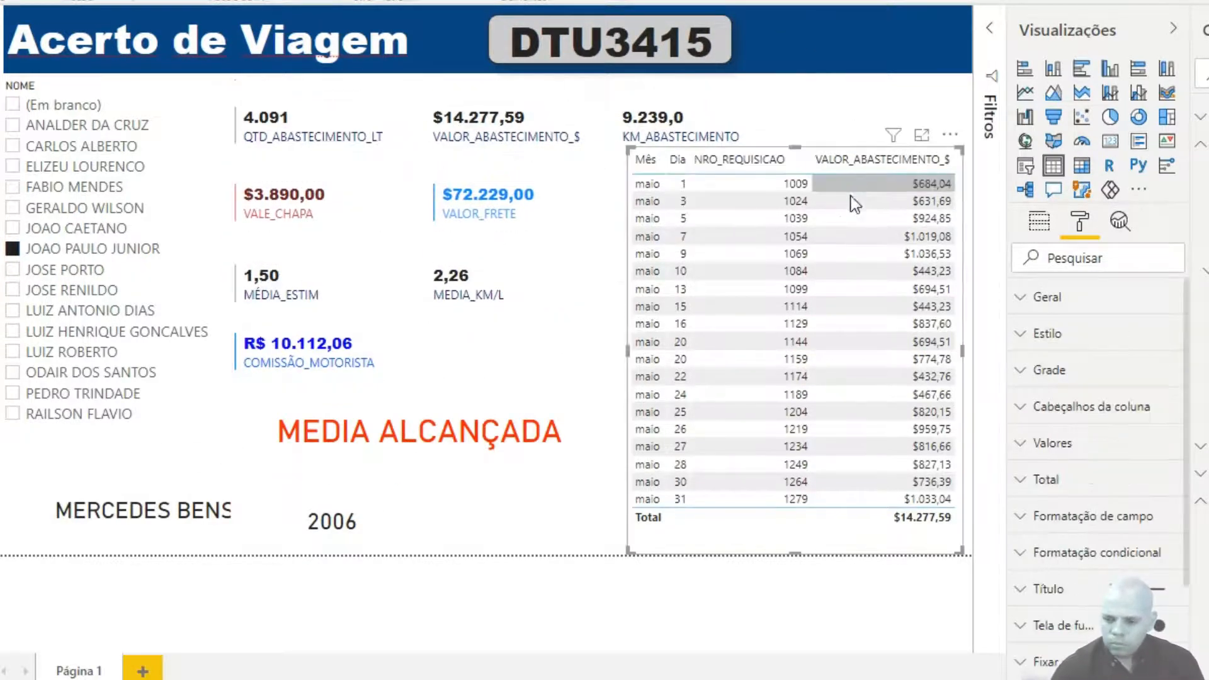
- Add an Abastecimento text box as a heading above the refuelling card, enlarge its text and lower the card to make room
{"action": "left_click", "coordinate": [157, 504]}
{"action": "left_click_drag", "start_coordinate": [187, 486], "coordinate": [408, 82]}
{"action": "key", "text": "ctrl+z"}
{"action": "key", "text": "ctrl+z"}
{"action": "key", "text": "ctrl+z"}
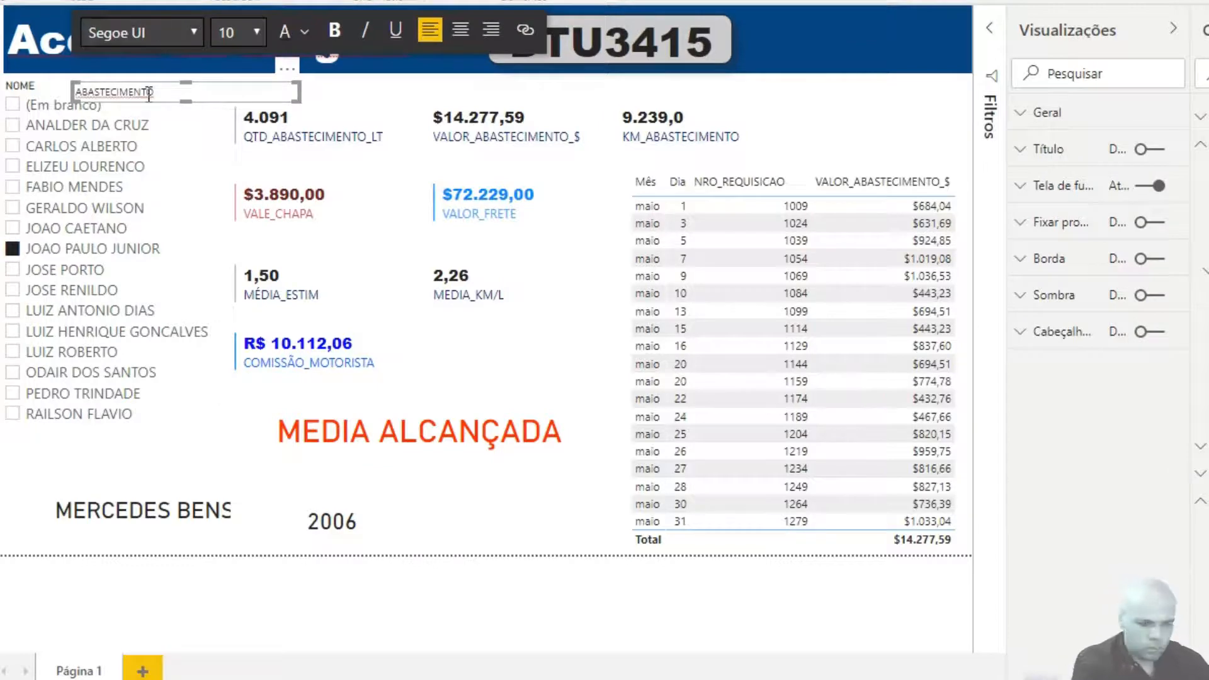
{"action": "key", "text": "ctrl+z"}
{"action": "key", "text": "ctrl+z"}
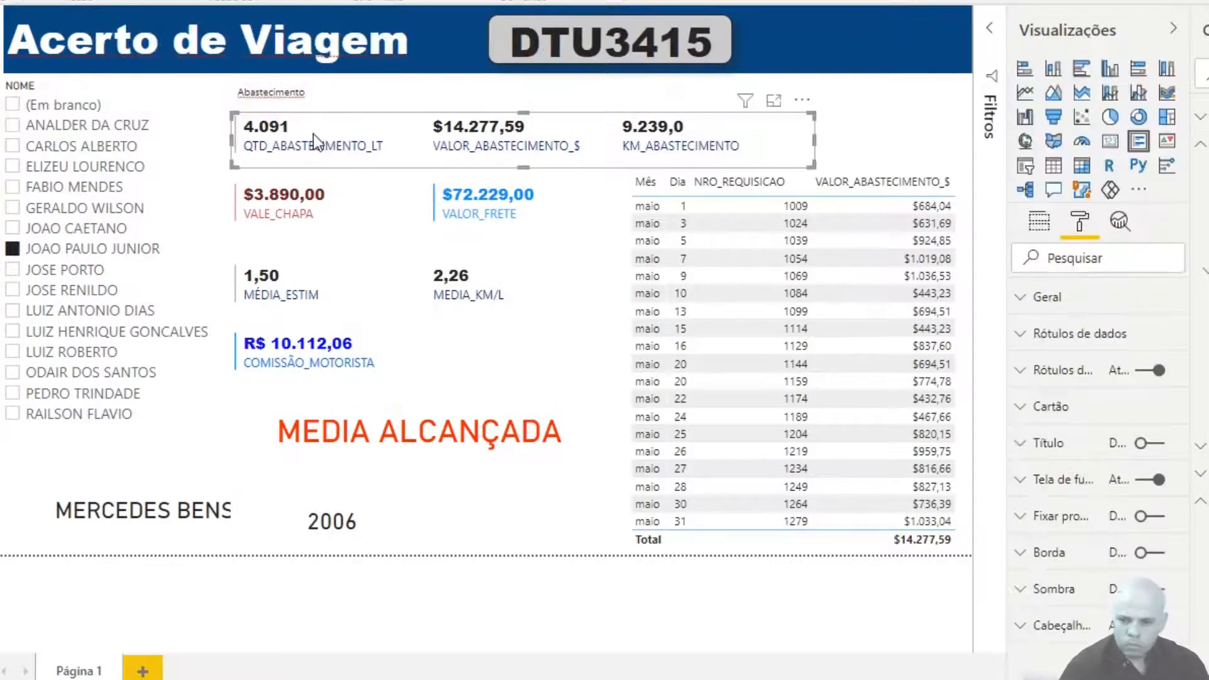
{"action": "left_click", "coordinate": [343, 160]}
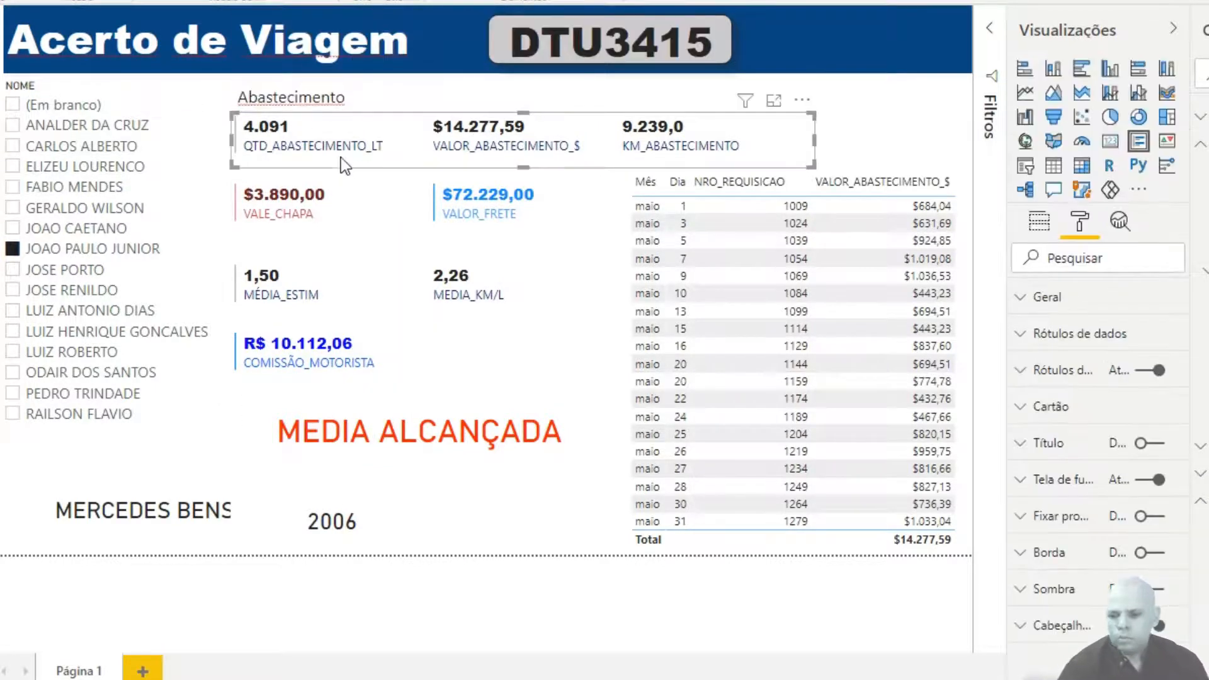
- Try inserting an empty text box and placing it in the banner beside the plate card
{"action": "key", "text": "ctrl+z"}
{"action": "key", "text": "ctrl+z"}
{"action": "key", "text": "ctrl+z"}
{"action": "key", "text": "ctrl+z"}
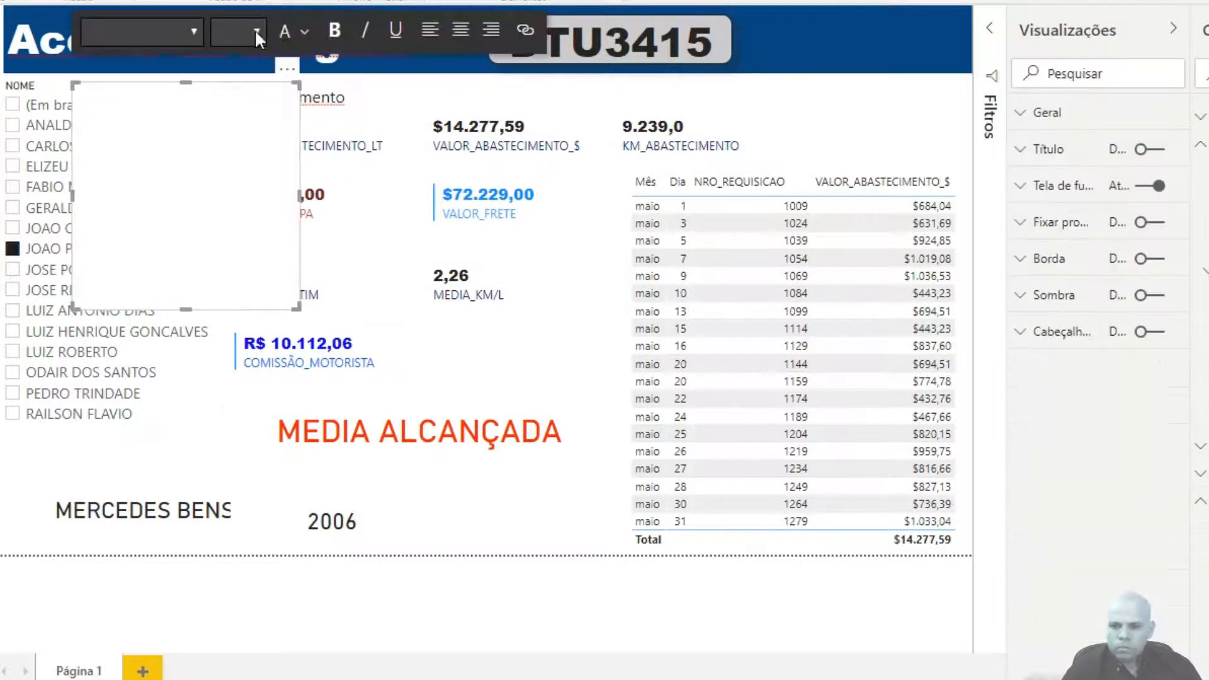
{"action": "key", "text": "ctrl+z"}
{"action": "key", "text": "ctrl+z"}
{"action": "key", "text": "ctrl+z"}
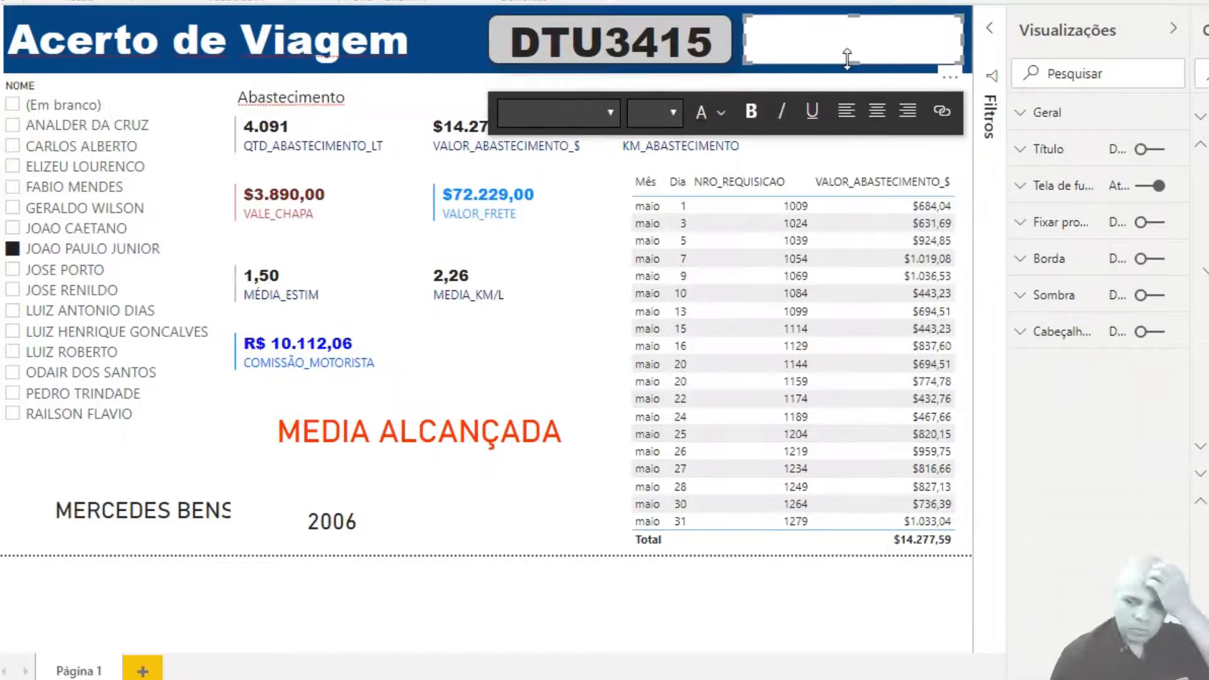
- Duplicate the plate card, place the copy beside it in the banner, remove its background and set its text to 20 pt
{"action": "key", "text": "ctrl+z"}
{"action": "key", "text": "ctrl+z"}
{"action": "key", "text": "ctrl+z"}
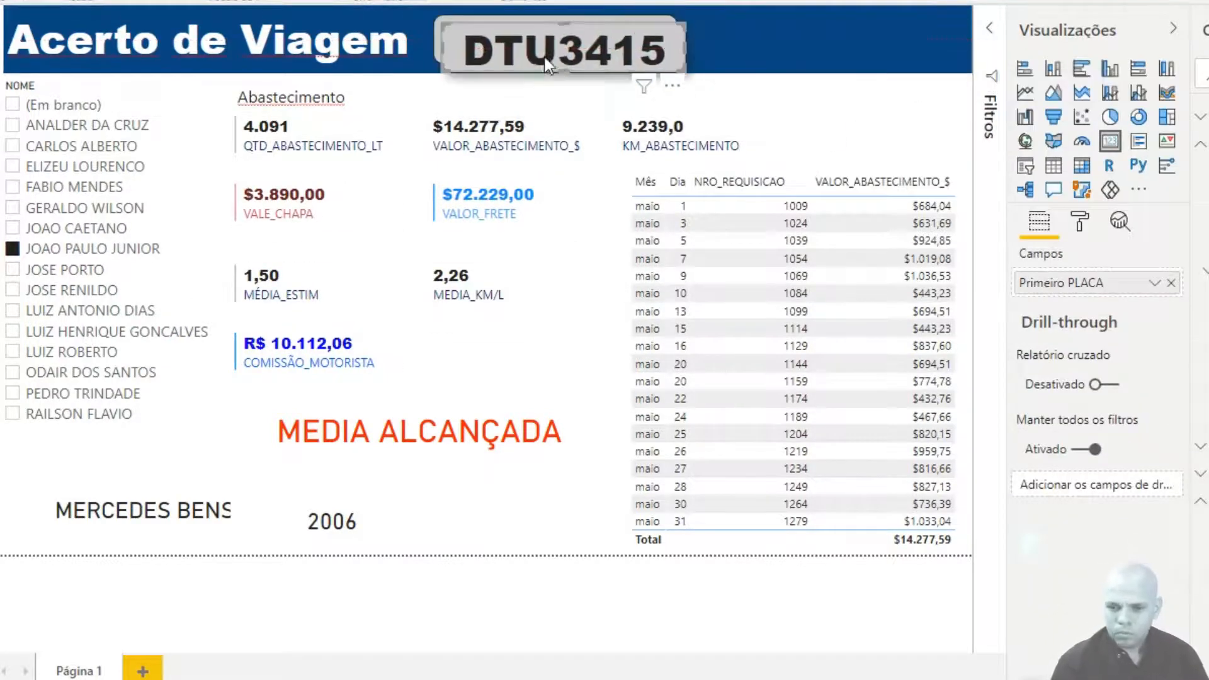
{"action": "key", "text": "ctrl+z"}
{"action": "key", "text": "ctrl+z"}
{"action": "key", "text": "ctrl+z"}
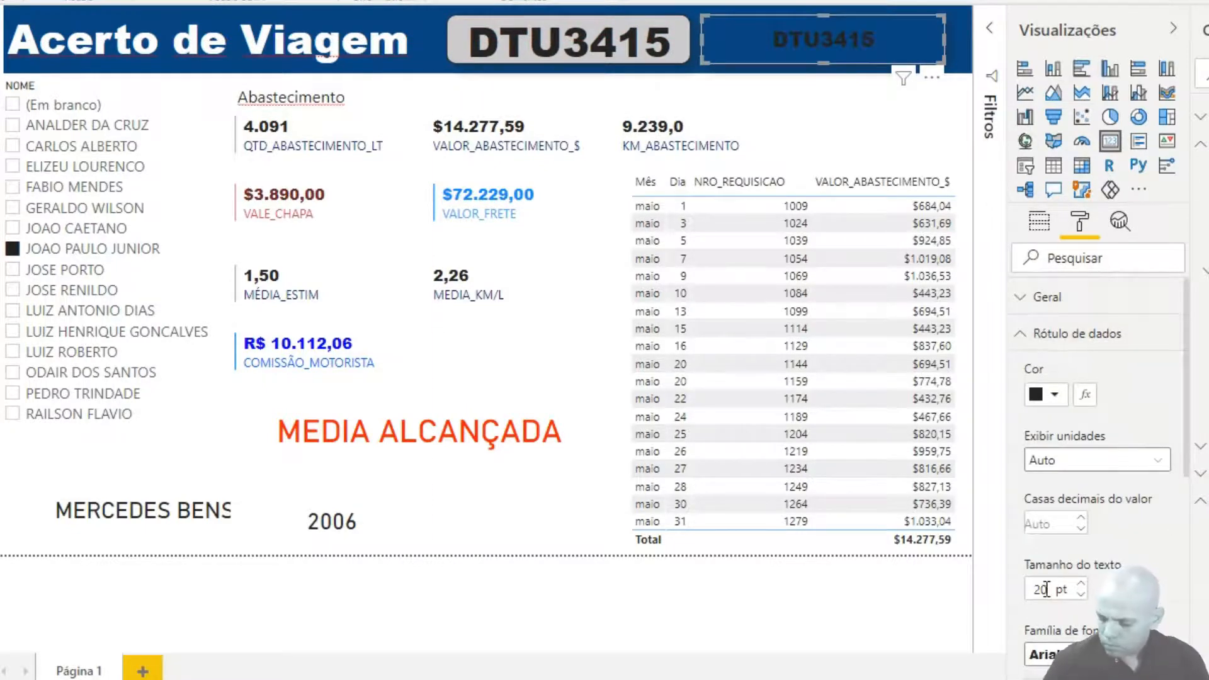
- Reduce the height of the copied plate card and set its value text to white
{"action": "key", "text": "ctrl+z"}
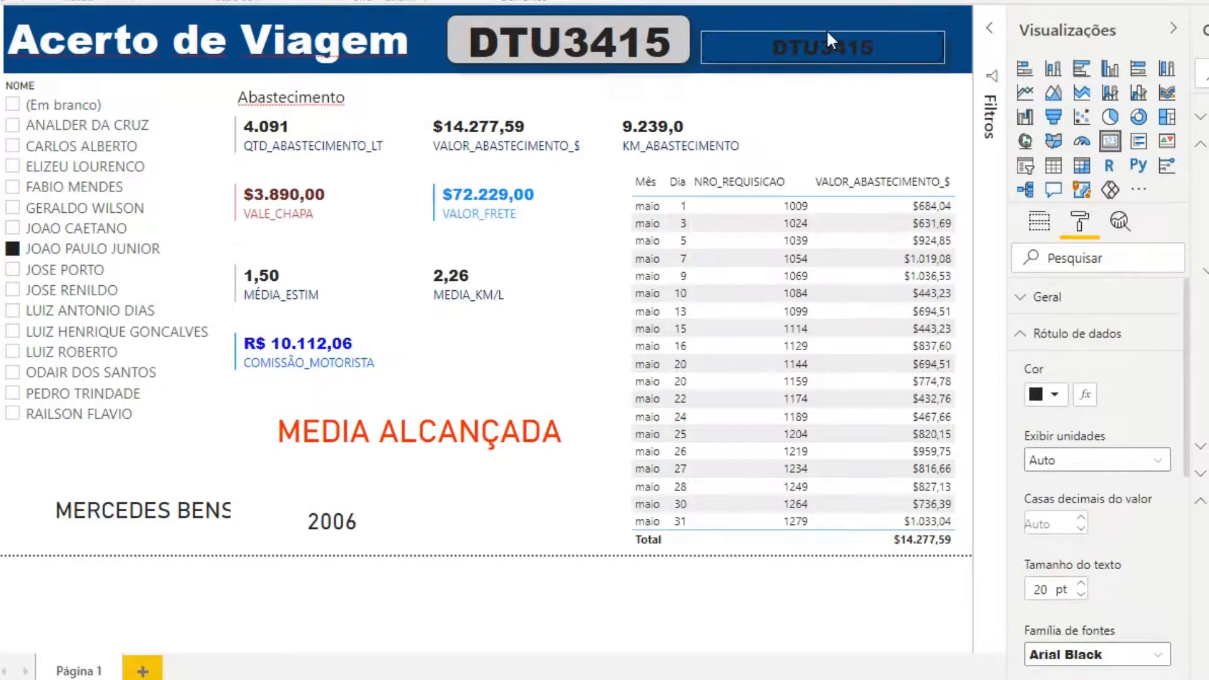
{"action": "key", "text": "ctrl+z"}
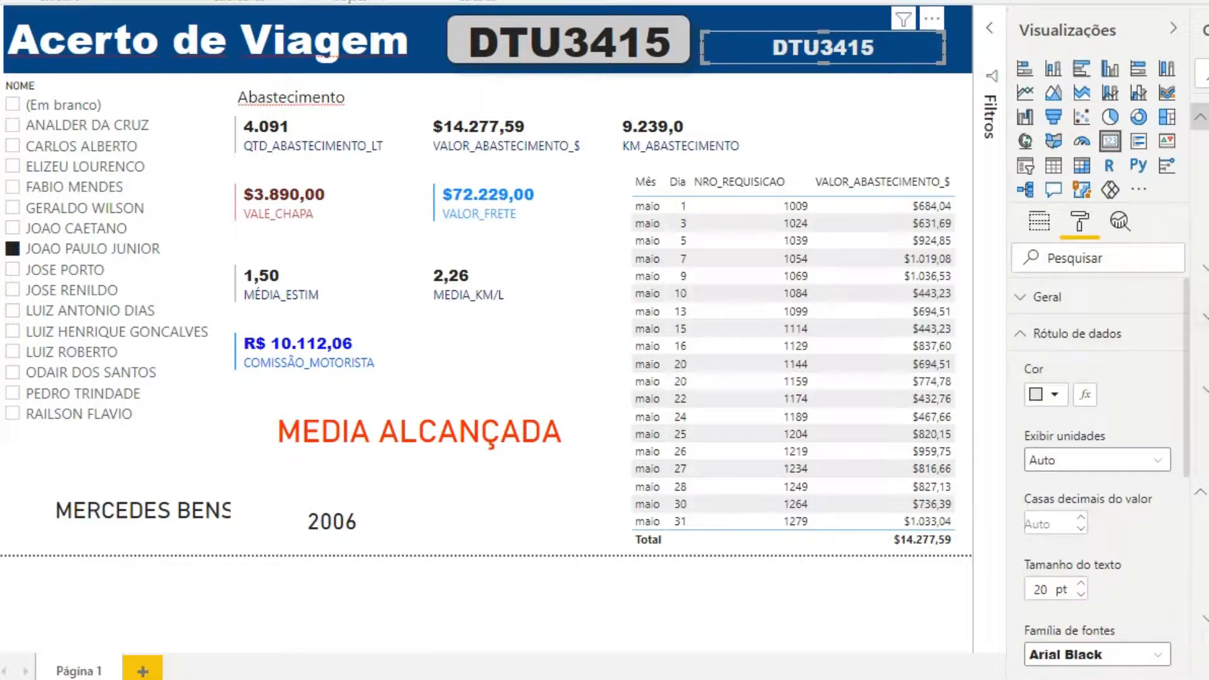
{"action": "key", "text": "ctrl+z"}
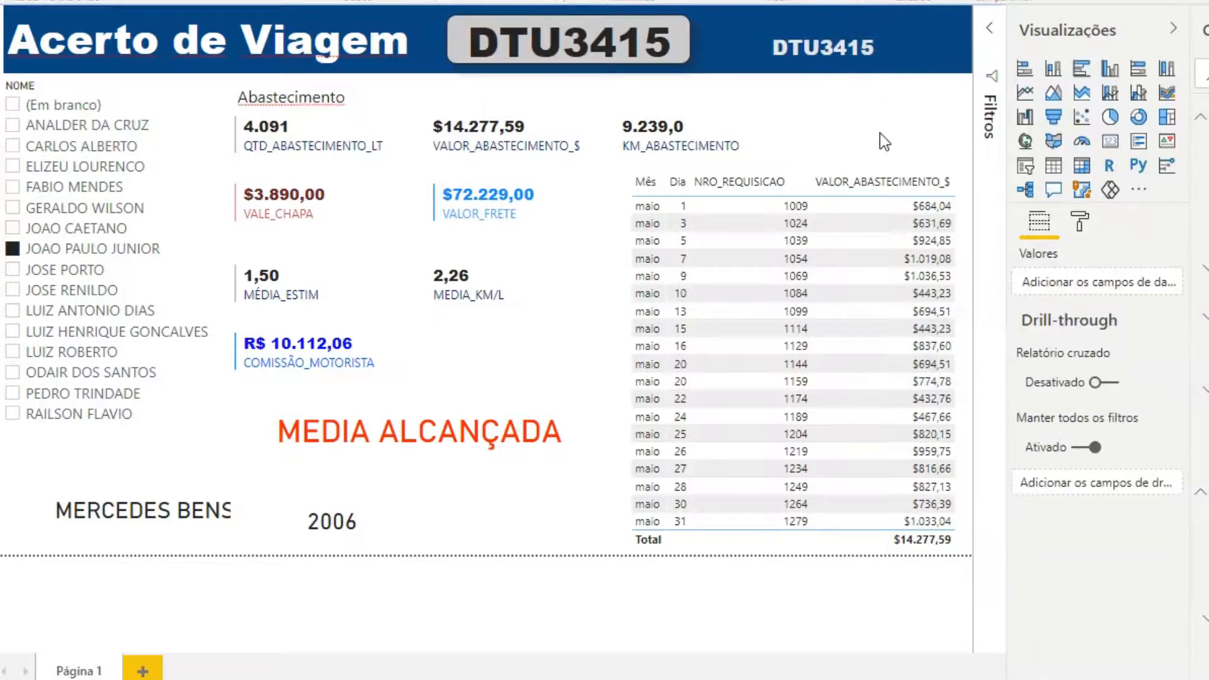
- Replace the copied card's field with the MOTORISTA field aggregated as Mediana, and narrow the card at the banner's far end
{"action": "key", "text": "ctrl+z"}
{"action": "key", "text": "ctrl+z"}
{"action": "key", "text": "ctrl+z"}
{"action": "key", "text": "ctrl+z"}
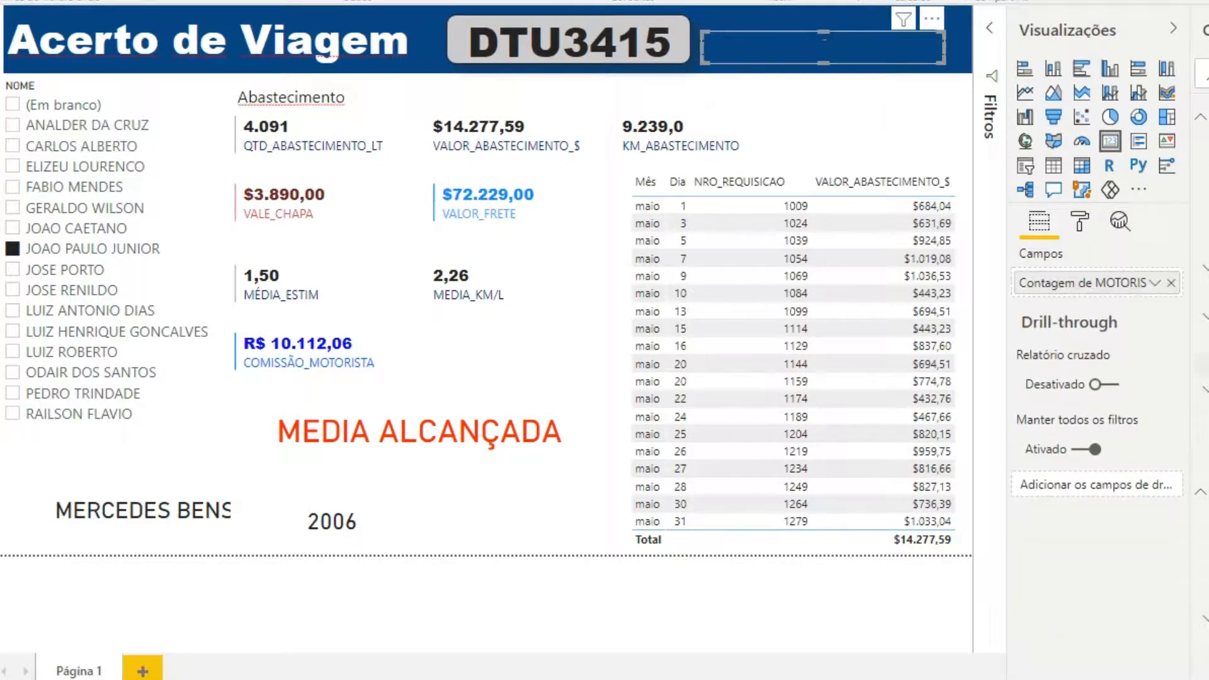
{"action": "left_click", "coordinate": [1155, 284]}
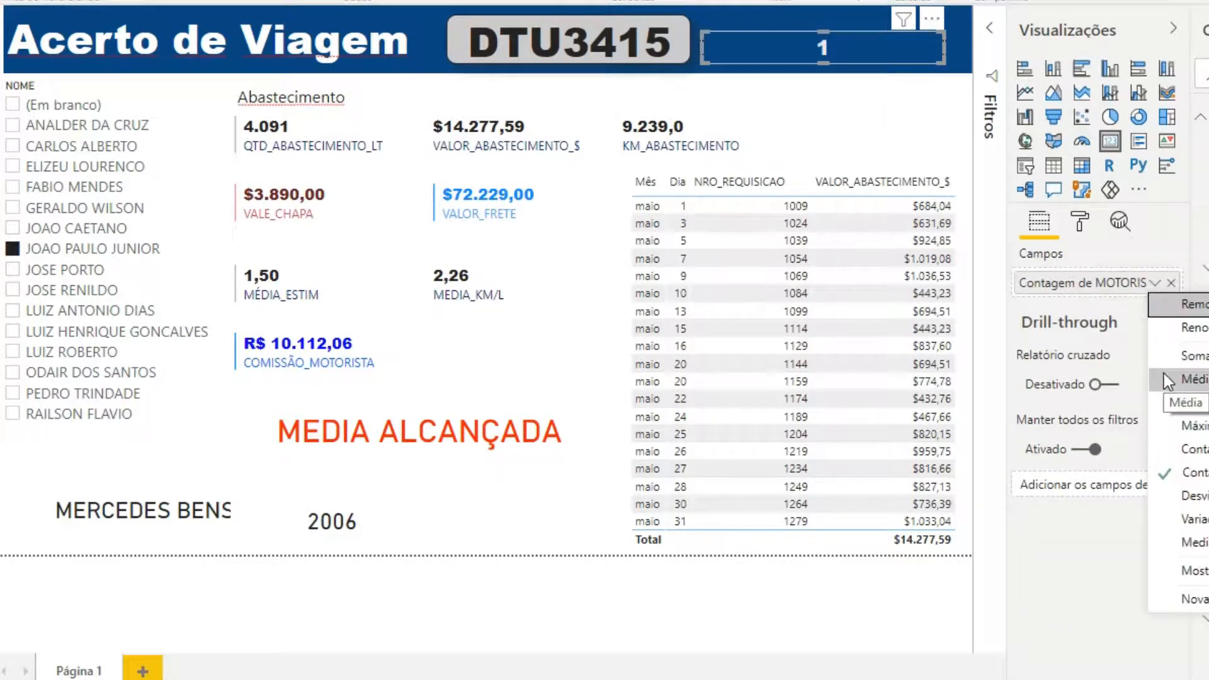
{"action": "left_click", "coordinate": [1165, 540]}
{"action": "left_click_drag", "start_coordinate": [833, 50], "coordinate": [966, 50]}
{"action": "left_click", "coordinate": [838, 88]}
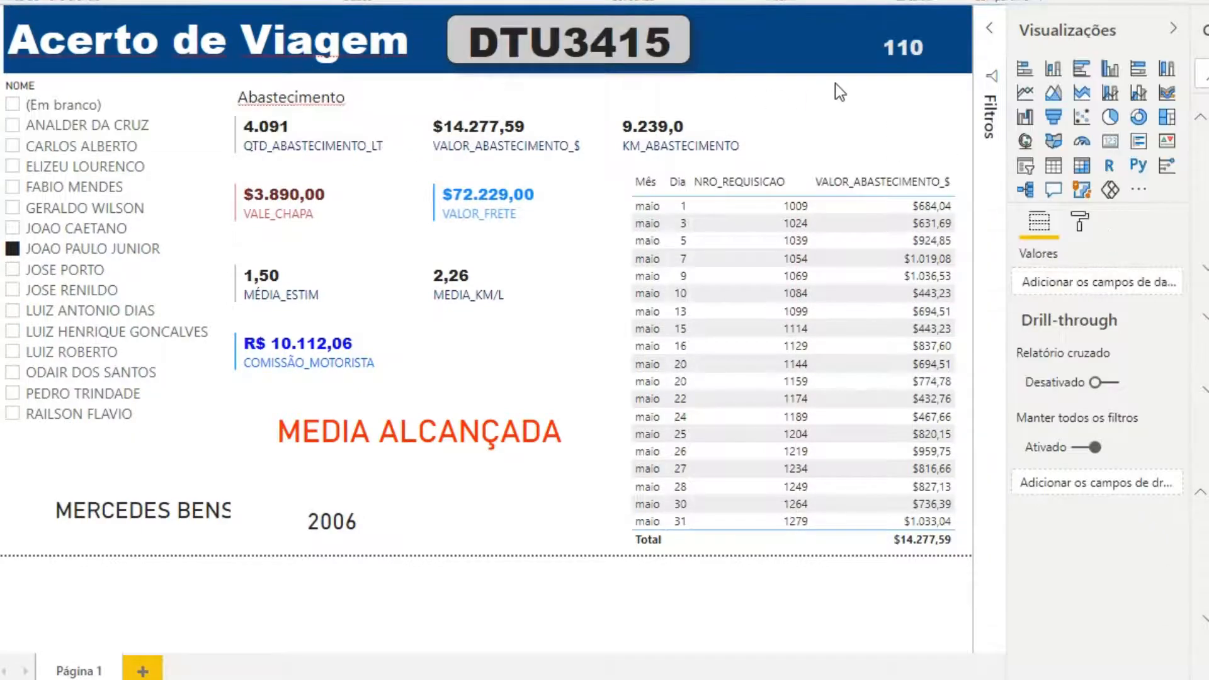
- Add a text box reading Matrícula, set its font to Lucida Sans Unicode at 11 pt and shrink the box around the word
{"action": "type", "text": "matricul"}
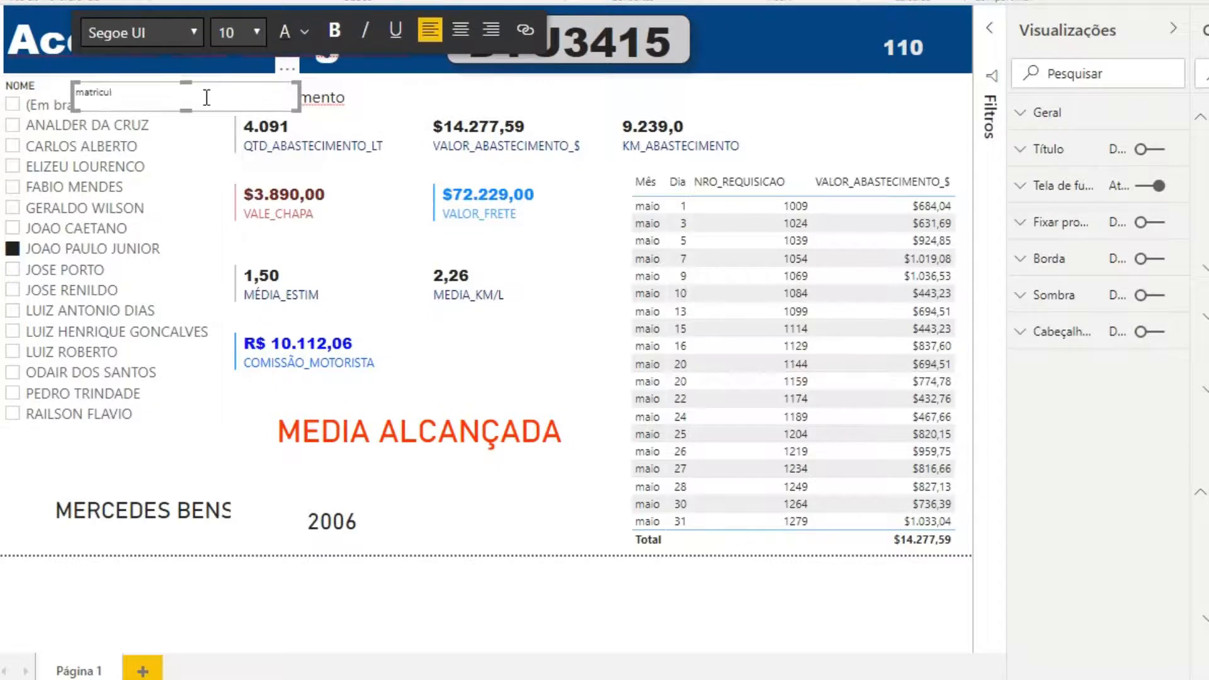
{"action": "left_click_drag", "start_coordinate": [217, 98], "coordinate": [722, 96]}
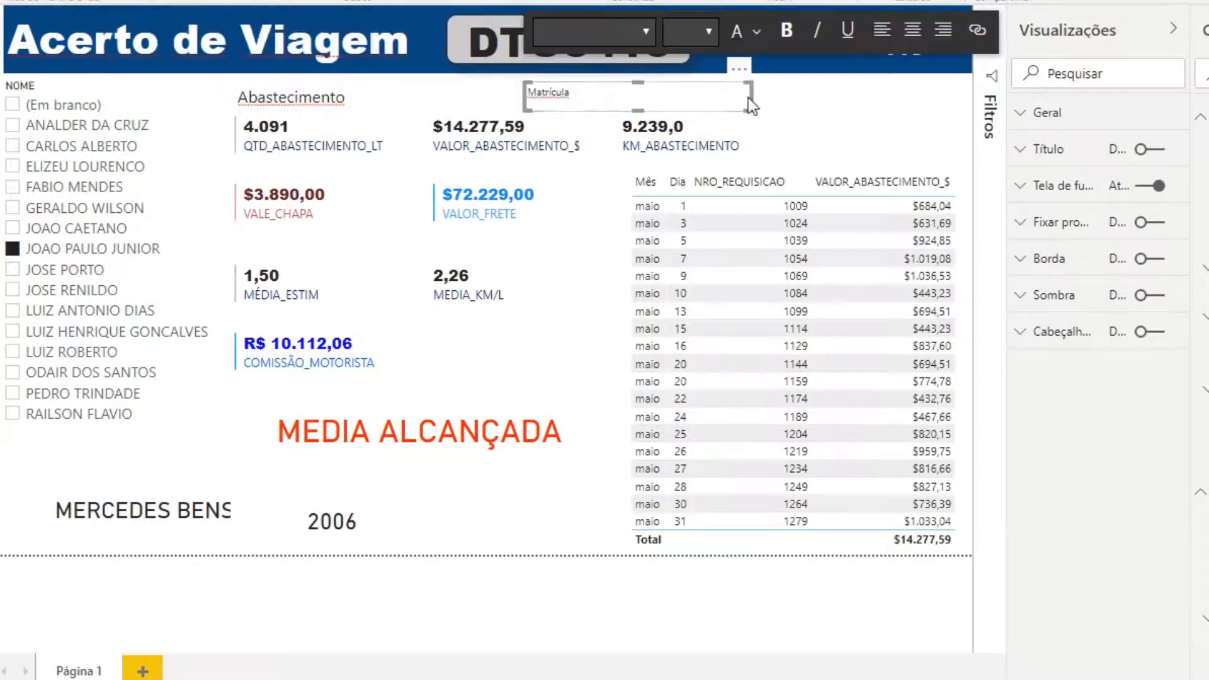
{"action": "key", "text": "ctrl+a"}
{"action": "left_click", "coordinate": [591, 32]}
{"action": "left_click", "coordinate": [629, 263]}
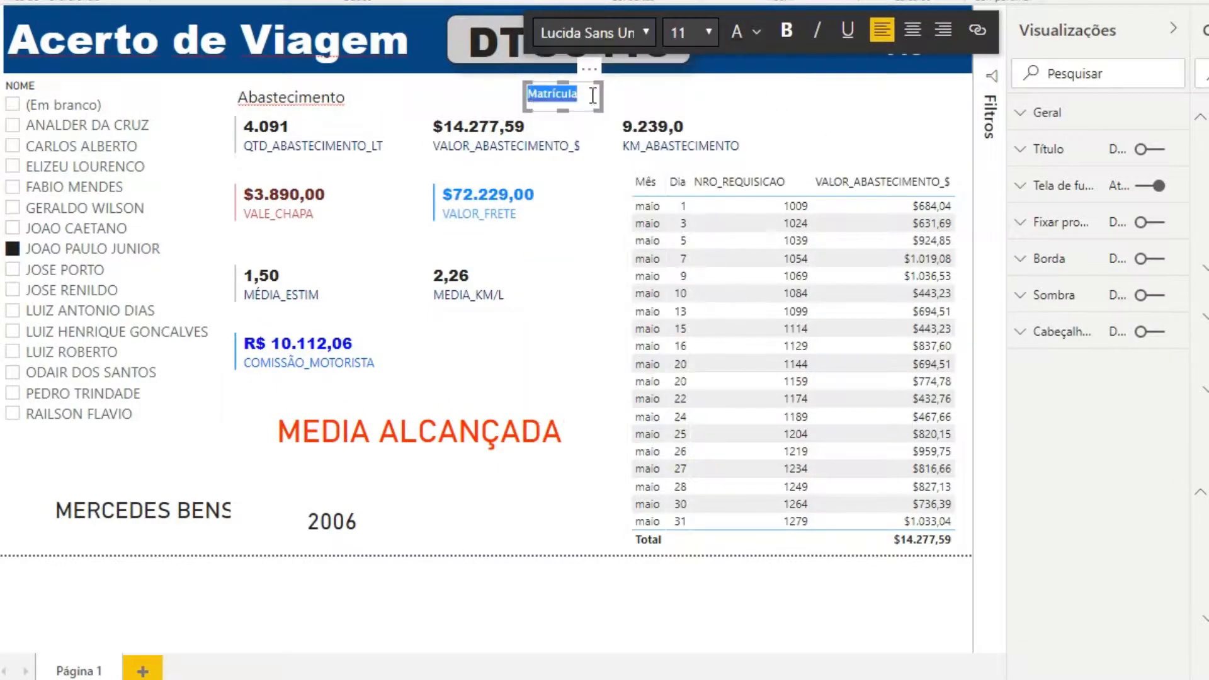
- Place the Matrícula text box above the driver number in the banner, turn off its background and make its text white
{"action": "left_click_drag", "start_coordinate": [553, 98], "coordinate": [898, 31]}
{"action": "left_click", "coordinate": [1063, 185]}
{"action": "key", "text": "ctrl+a"}
{"action": "left_click", "coordinate": [1149, 185]}
{"action": "left_click", "coordinate": [716, 89]}
{"action": "left_click", "coordinate": [716, 89]}
- Change the value font of the driver number card and position the card just below the Matrícula label
{"action": "left_click", "coordinate": [905, 42]}
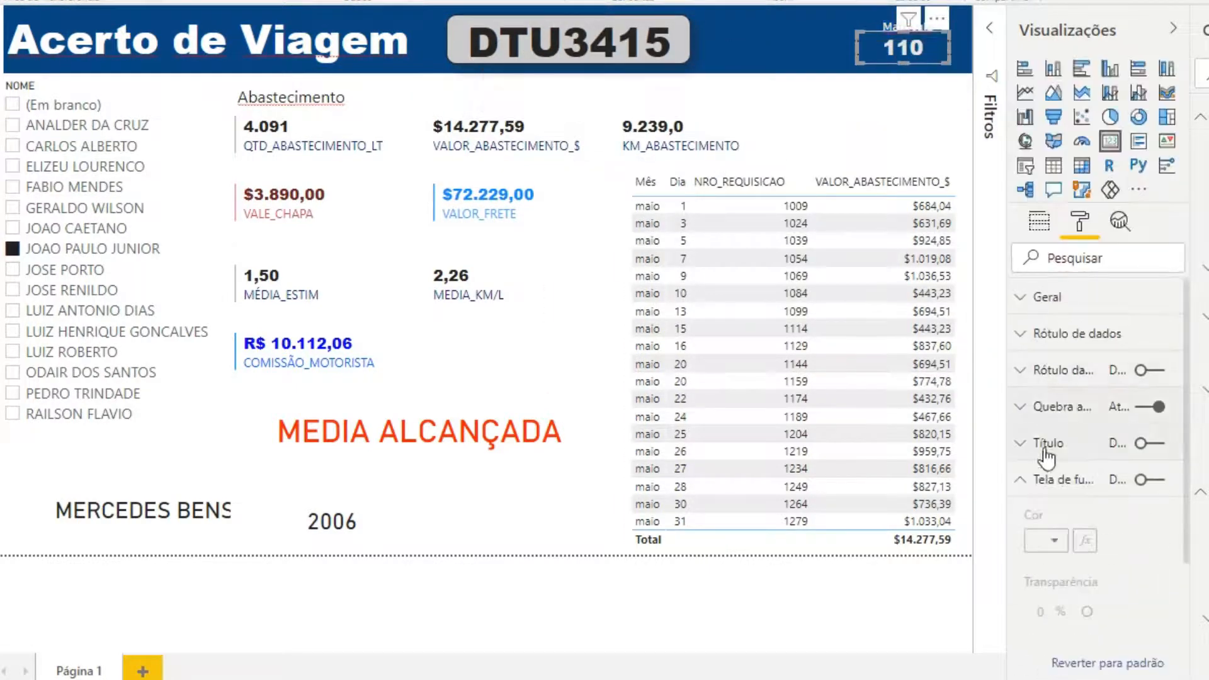
{"action": "left_click", "coordinate": [1060, 340]}
{"action": "left_click", "coordinate": [1097, 655]}
{"action": "left_click", "coordinate": [1071, 317]}
{"action": "left_click", "coordinate": [913, 48]}
{"action": "left_click", "coordinate": [876, 123]}
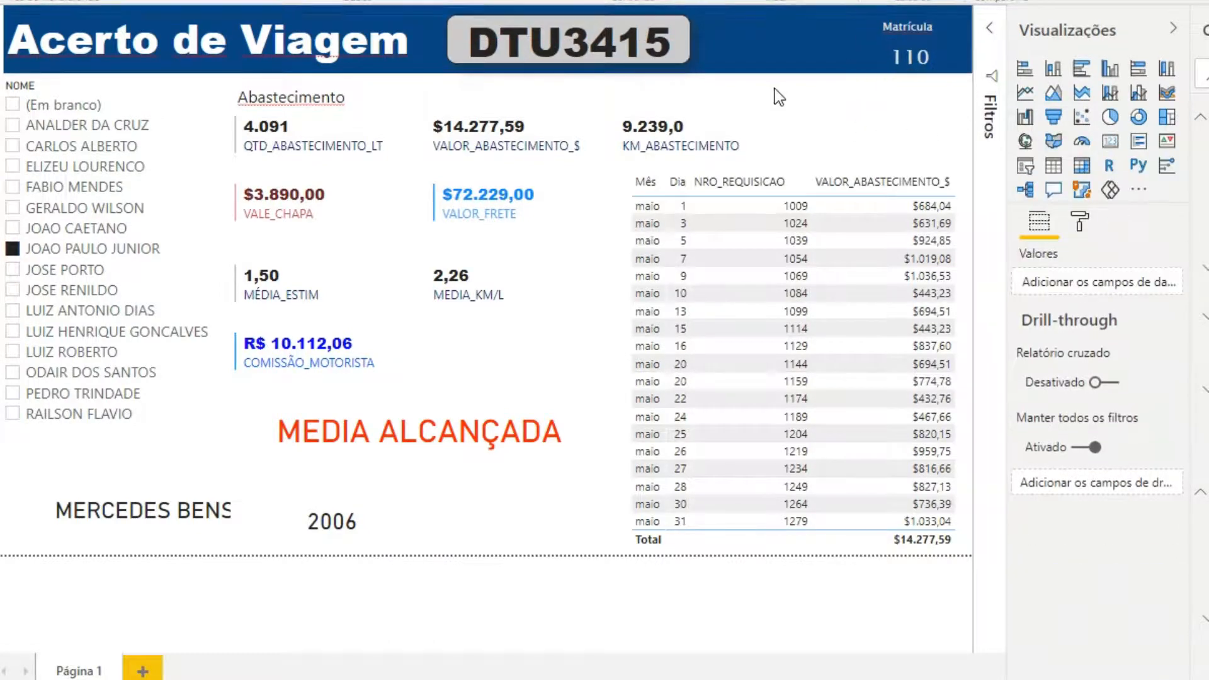
- Move the MERCEDES BENS card into the banner next to the plate card and the 2006 card just beneath it
{"action": "left_click_drag", "start_coordinate": [161, 510], "coordinate": [794, 42]}
{"action": "left_click_drag", "start_coordinate": [340, 524], "coordinate": [803, 104]}
- Format the MERCEDES BENS card in white 14 pt Lucida Sans Unicode with no background, and shrink it to fit the banner
{"action": "left_click", "coordinate": [781, 44]}
{"action": "left_click", "coordinate": [1079, 222]}
{"action": "scroll", "coordinate": [1070, 377], "scroll_direction": "down", "scroll_amount": 5}
{"action": "scroll", "coordinate": [1067, 301], "scroll_direction": "up", "scroll_amount": 4}
{"action": "scroll", "coordinate": [1067, 301], "scroll_direction": "down", "scroll_amount": 3}
{"action": "left_click", "coordinate": [1097, 406]}
{"action": "left_click", "coordinate": [1093, 235]}
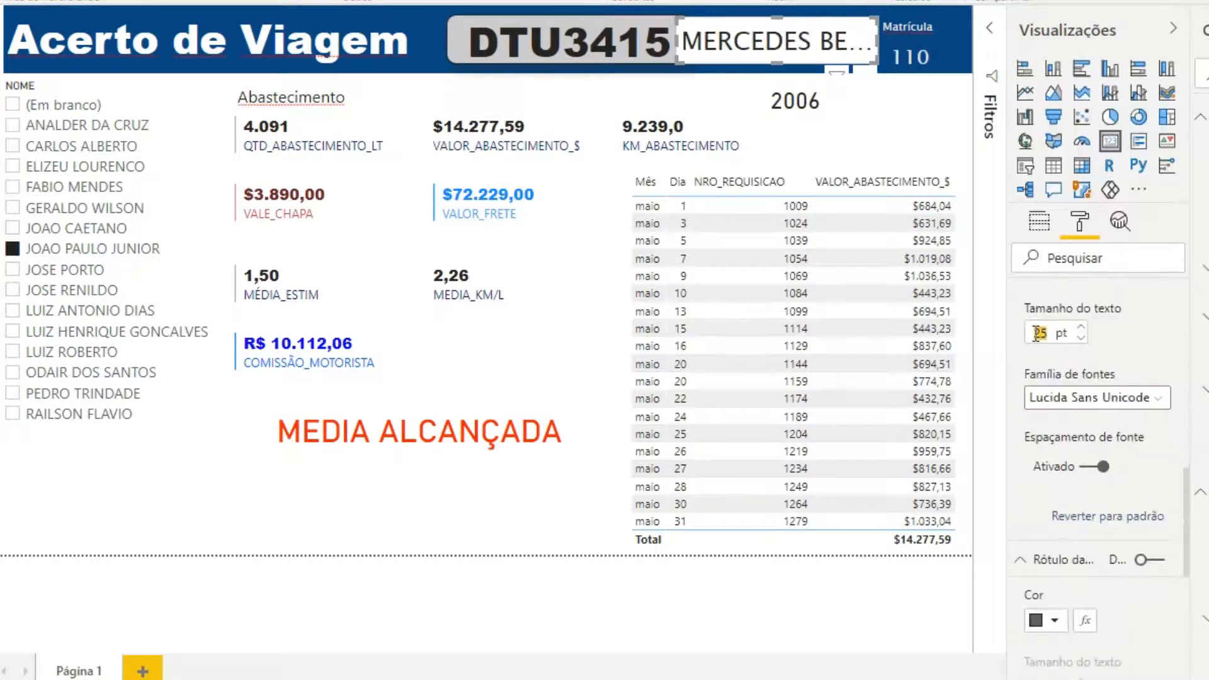
{"action": "scroll", "coordinate": [1070, 340], "scroll_direction": "up", "scroll_amount": 3}
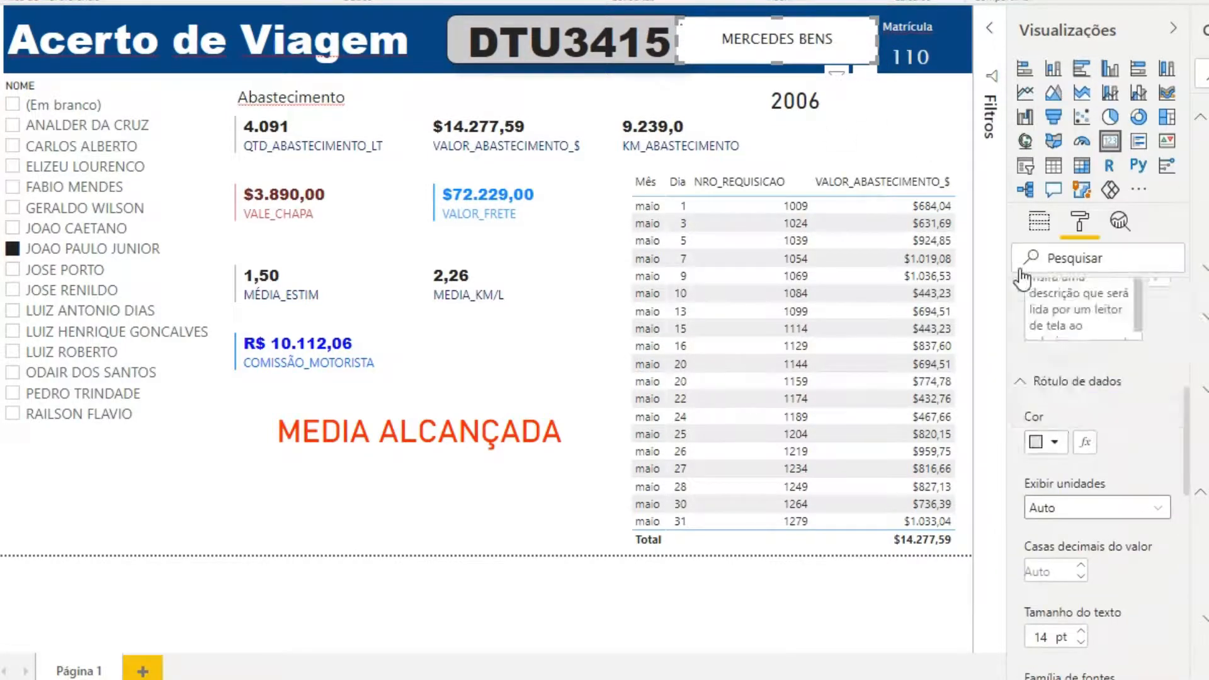
{"action": "scroll", "coordinate": [1096, 378], "scroll_direction": "down", "scroll_amount": 6}
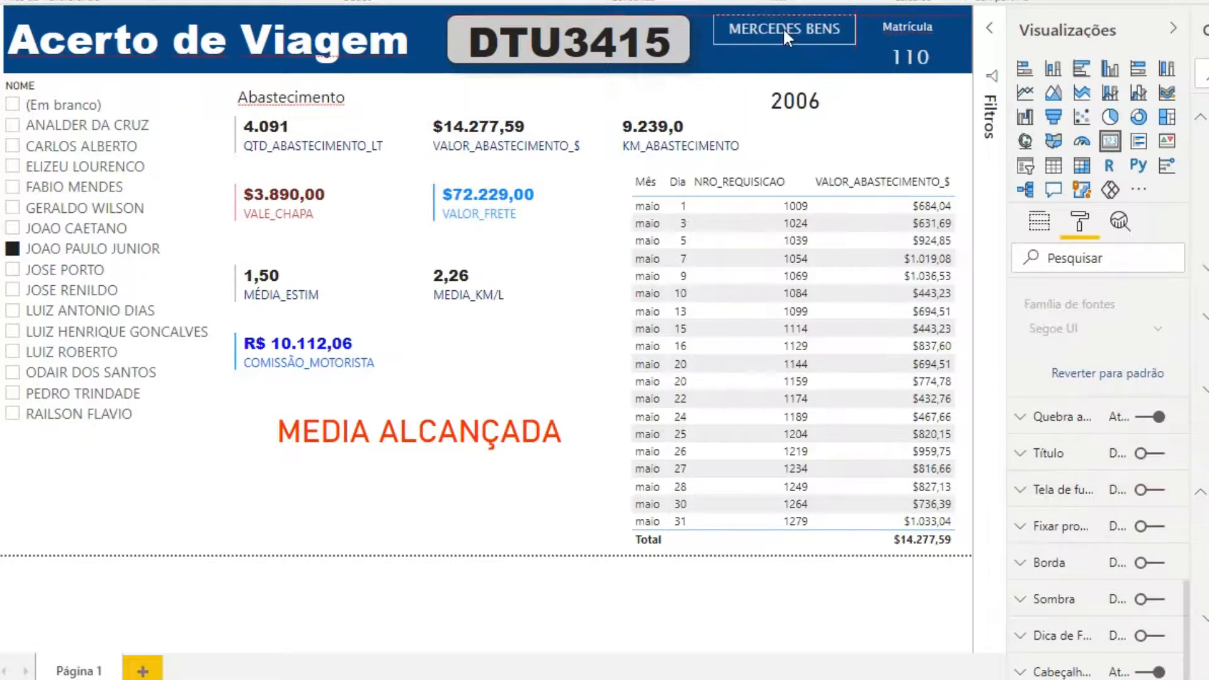
- Move the 2006 card into the banner, turn off its background and set its value text to white at 14 pt
{"action": "left_click_drag", "start_coordinate": [801, 117], "coordinate": [792, 74]}
{"action": "left_click", "coordinate": [1153, 490]}
{"action": "scroll", "coordinate": [1071, 346], "scroll_direction": "up", "scroll_amount": 3}
{"action": "left_click", "coordinate": [1030, 317]}
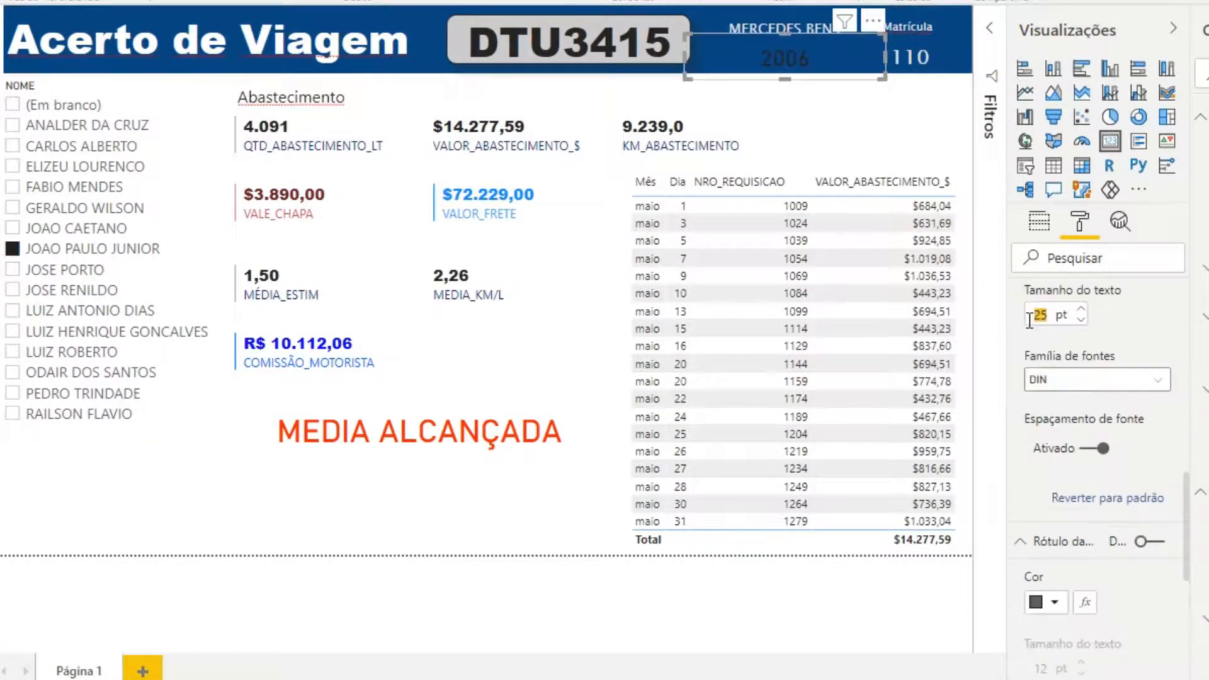
{"action": "scroll", "coordinate": [1088, 400], "scroll_direction": "up", "scroll_amount": 3}
{"action": "left_click", "coordinate": [1045, 318]}
- Set the 2006 card's font to Lucida Sans Unicode and align the card beneath the MERCEDES BENS card
{"action": "left_click", "coordinate": [1004, 55]}
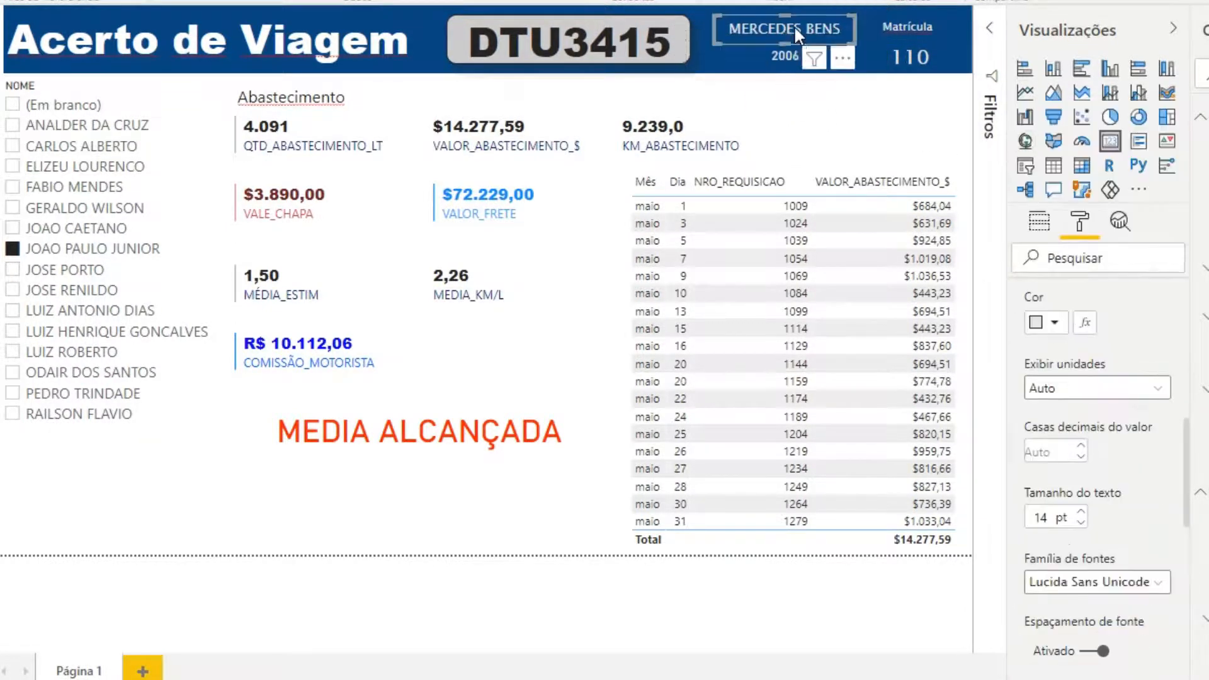
{"action": "left_click", "coordinate": [1127, 581]}
{"action": "left_click", "coordinate": [1089, 348]}
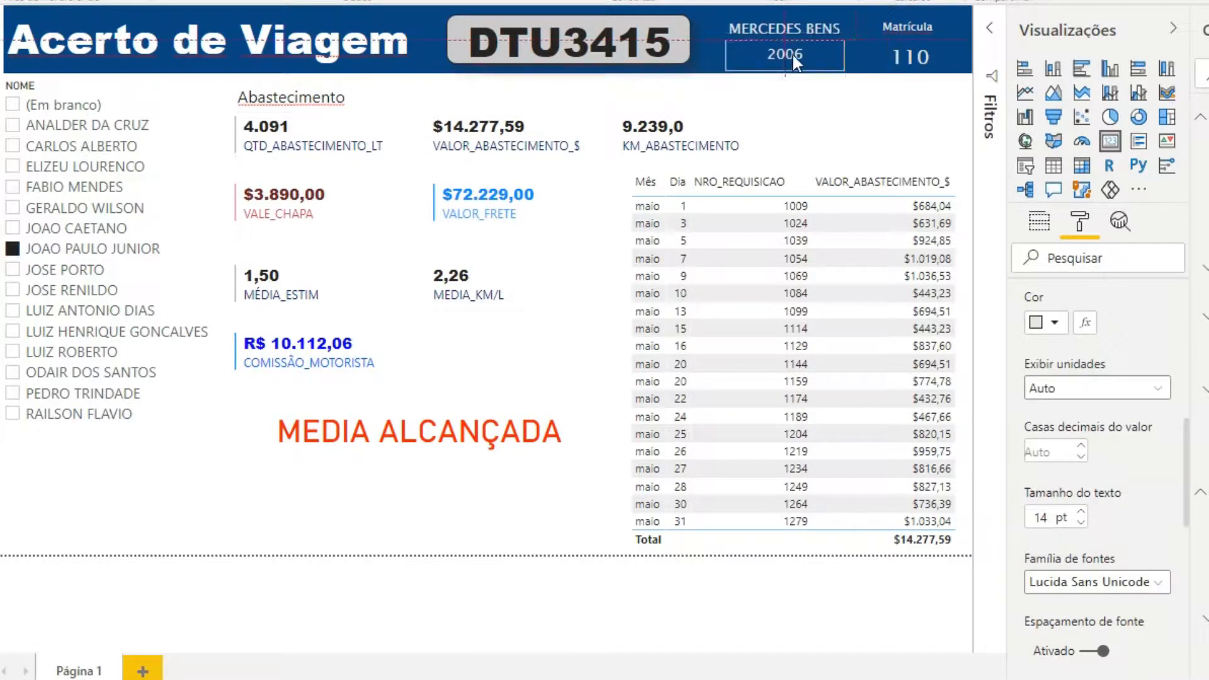
- Insert a light grey vertical line and place it in the banner between the make and year cards and the Matrícula card
{"action": "left_click", "coordinate": [909, 103]}
{"action": "left_click", "coordinate": [818, 3]}
{"action": "left_click", "coordinate": [743, 3]}
{"action": "key", "text": "ctrl+z"}
{"action": "left_click", "coordinate": [535, 3]}
{"action": "left_click", "coordinate": [577, 68]}
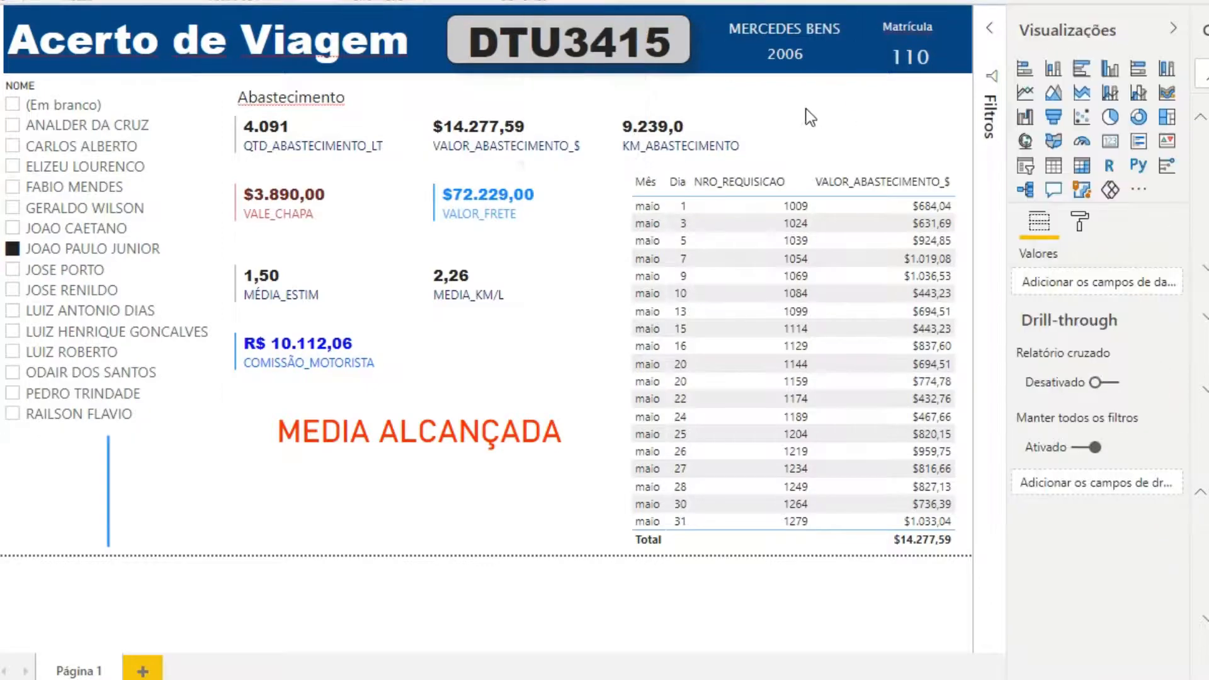
{"action": "left_click", "coordinate": [1047, 149]}
{"action": "left_click", "coordinate": [1035, 203]}
{"action": "key", "text": "Escape"}
{"action": "left_click", "coordinate": [906, 140]}
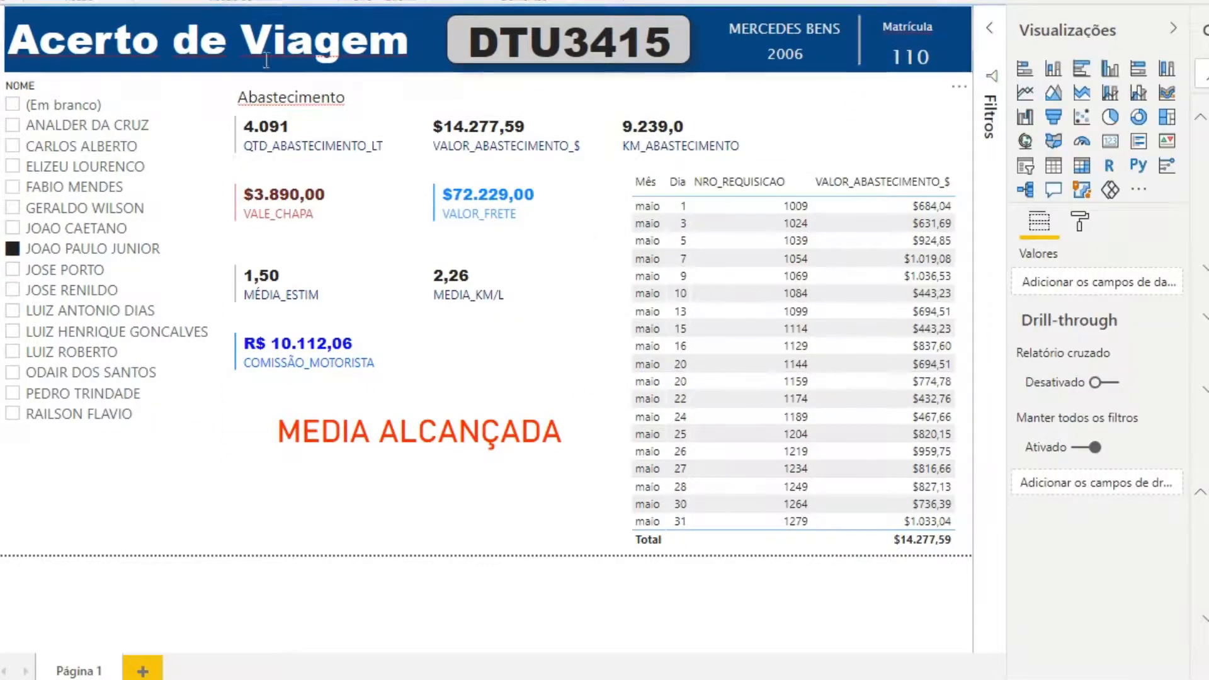
- Rearrange the page so the requisition table sits beside the driver slicer, the refuelling card and its heading below, and the remaining visuals on the table's other side
{"action": "left_click_drag", "start_coordinate": [324, 162], "coordinate": [155, 548]}
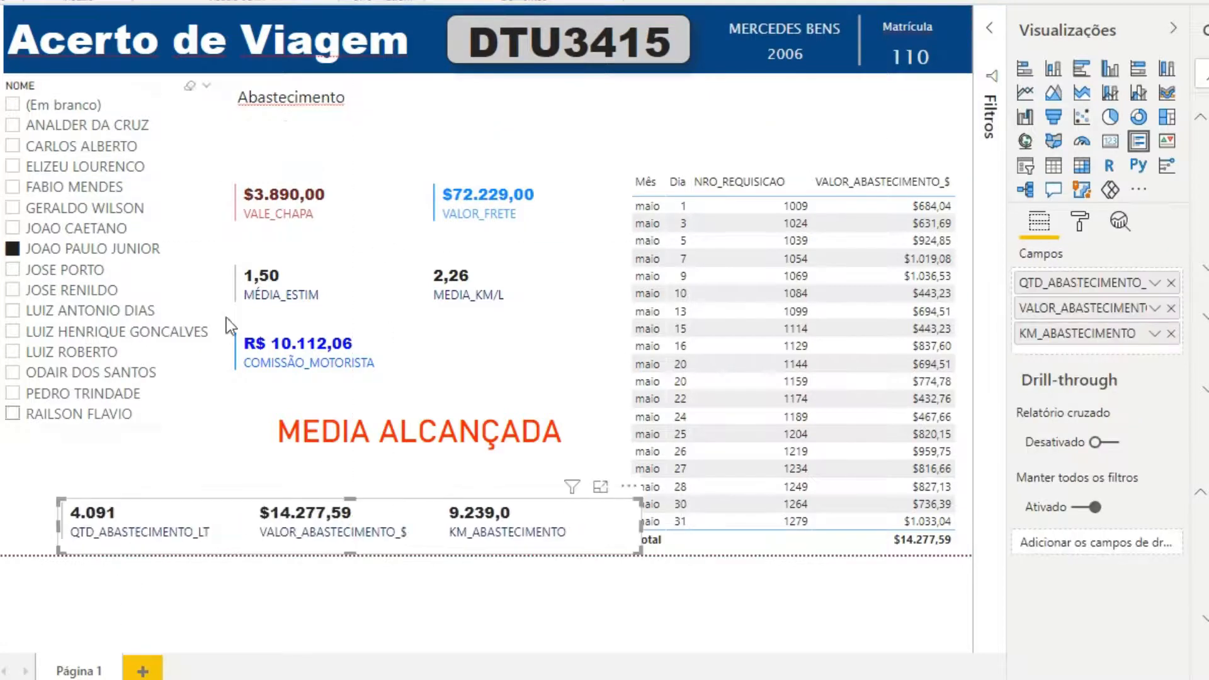
{"action": "left_click", "coordinate": [252, 198]}
{"action": "left_click_drag", "start_coordinate": [251, 198], "coordinate": [815, 116]}
{"action": "left_click_drag", "start_coordinate": [677, 180], "coordinate": [320, 120]}
{"action": "left_click_drag", "start_coordinate": [258, 284], "coordinate": [603, 247]}
{"action": "left_click_drag", "start_coordinate": [261, 350], "coordinate": [687, 336]}
{"action": "left_click_drag", "start_coordinate": [327, 120], "coordinate": [184, 97]}
{"action": "left_click_drag", "start_coordinate": [497, 201], "coordinate": [723, 466]}
{"action": "left_click_drag", "start_coordinate": [549, 430], "coordinate": [904, 169]}
{"action": "left_click_drag", "start_coordinate": [353, 252], "coordinate": [461, 246]}
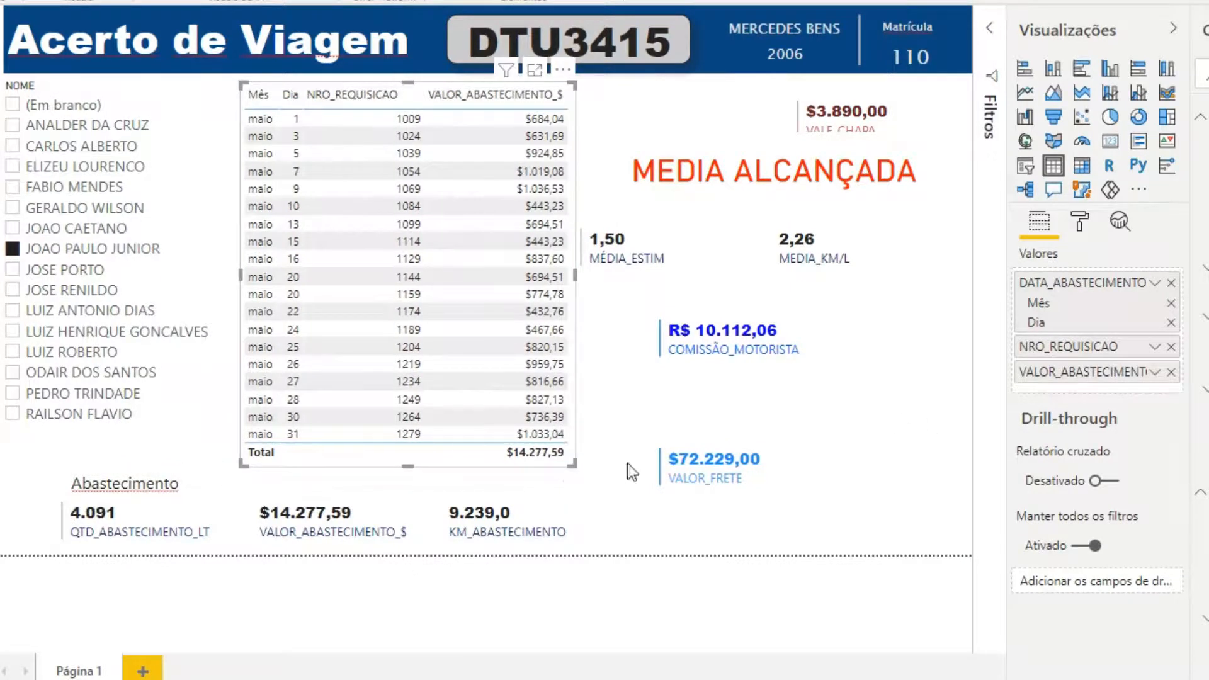
- Narrow the refuelling card and move it with the Abastecimento heading beside the requisition table, placing the MEDIA ALCANÇADA card beneath the table
{"action": "left_click", "coordinate": [315, 522]}
{"action": "left_click_drag", "start_coordinate": [61, 526], "coordinate": [184, 526]}
{"action": "left_click_drag", "start_coordinate": [434, 525], "coordinate": [776, 529]}
{"action": "left_click_drag", "start_coordinate": [480, 499], "coordinate": [480, 414]}
{"action": "left_click_drag", "start_coordinate": [773, 485], "coordinate": [364, 490]}
{"action": "left_click_drag", "start_coordinate": [844, 120], "coordinate": [850, 533]}
{"action": "left_click_drag", "start_coordinate": [212, 484], "coordinate": [799, 351]}
{"action": "left_click_drag", "start_coordinate": [774, 171], "coordinate": [407, 524]}
{"action": "left_click_drag", "start_coordinate": [160, 470], "coordinate": [722, 96]}
- Select the last driver in the slicer, lengthen the slicer and turn on its single selection option
{"action": "left_click", "coordinate": [47, 413]}
{"action": "left_click_drag", "start_coordinate": [109, 462], "coordinate": [109, 539]}
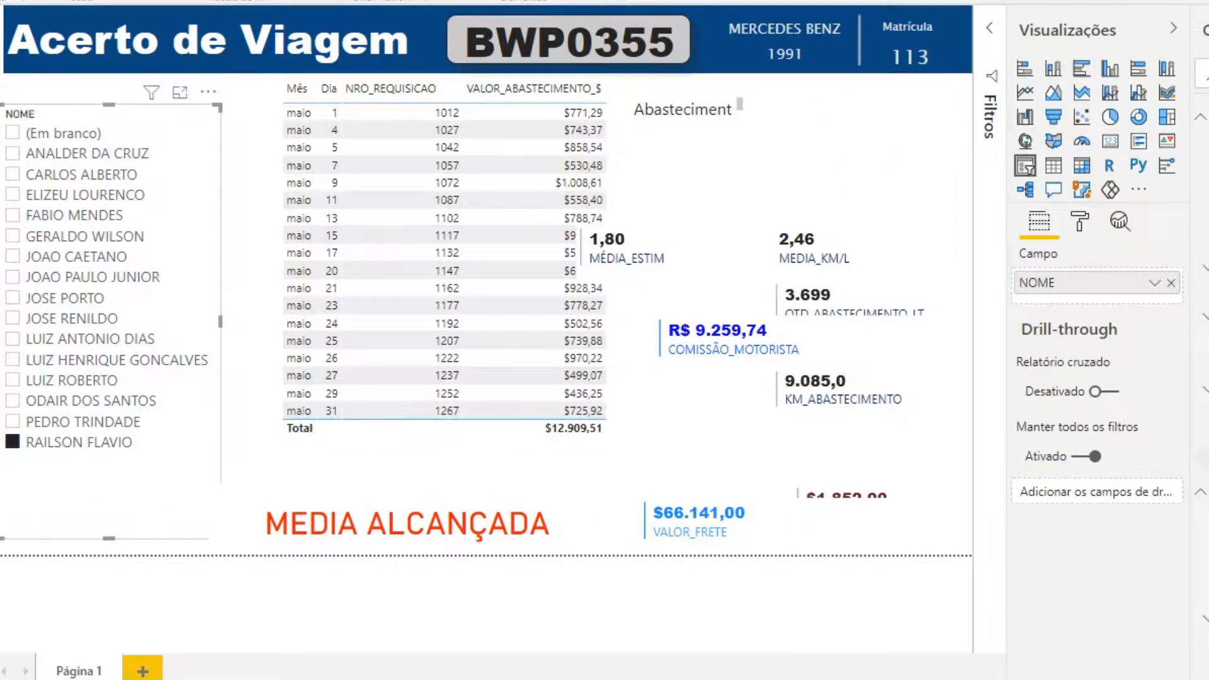
{"action": "left_click", "coordinate": [1079, 220]}
{"action": "left_click", "coordinate": [1088, 333]}
{"action": "left_click", "coordinate": [1112, 398]}
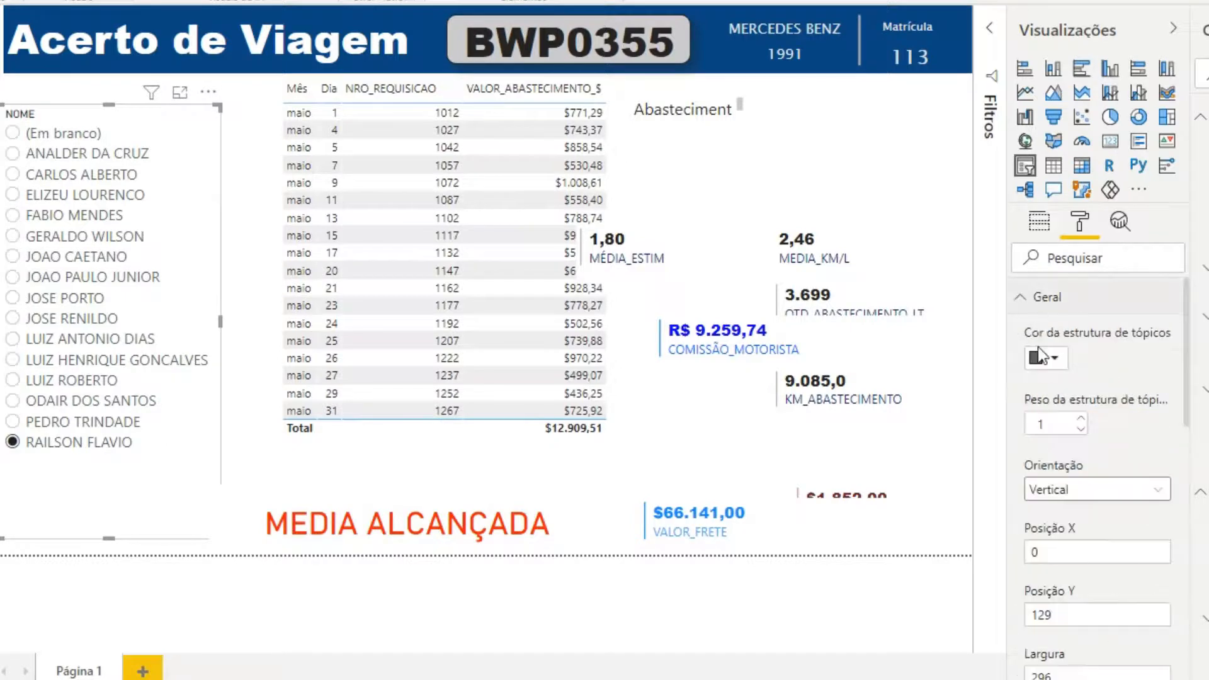
- Change the driver slicer's header title to "Nome do Motorista"
{"action": "scroll", "coordinate": [1074, 372], "scroll_direction": "down", "scroll_amount": 1}
{"action": "left_click", "coordinate": [1061, 416]}
{"action": "double_click", "coordinate": [1064, 477]}
{"action": "type", "text": "Nome do Motorista"}
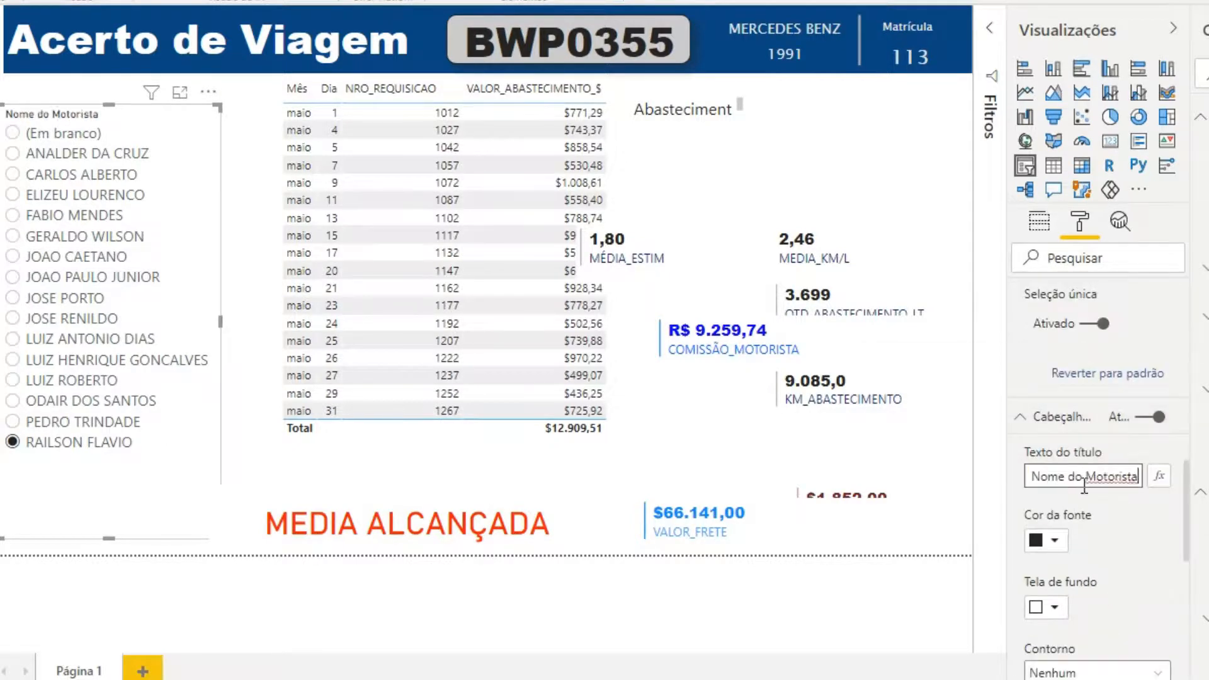
- Set the driver slicer's header to 20 pt Arial Black and widen the slicer
{"action": "scroll", "coordinate": [1016, 537], "scroll_direction": "down", "scroll_amount": 3}
{"action": "left_click", "coordinate": [1070, 595]}
{"action": "left_click", "coordinate": [1102, 216]}
{"action": "key", "text": "Down"}
{"action": "key", "text": "Down"}
{"action": "key", "text": "Down"}
{"action": "key", "text": "Down"}
{"action": "key", "text": "Down"}
{"action": "key", "text": "Down"}
{"action": "key", "text": "Down"}
{"action": "key", "text": "Down"}
{"action": "key", "text": "Down"}
{"action": "key", "text": "Down"}
{"action": "key", "text": "Down"}
{"action": "left_click", "coordinate": [1157, 497]}
{"action": "left_click", "coordinate": [1162, 397]}
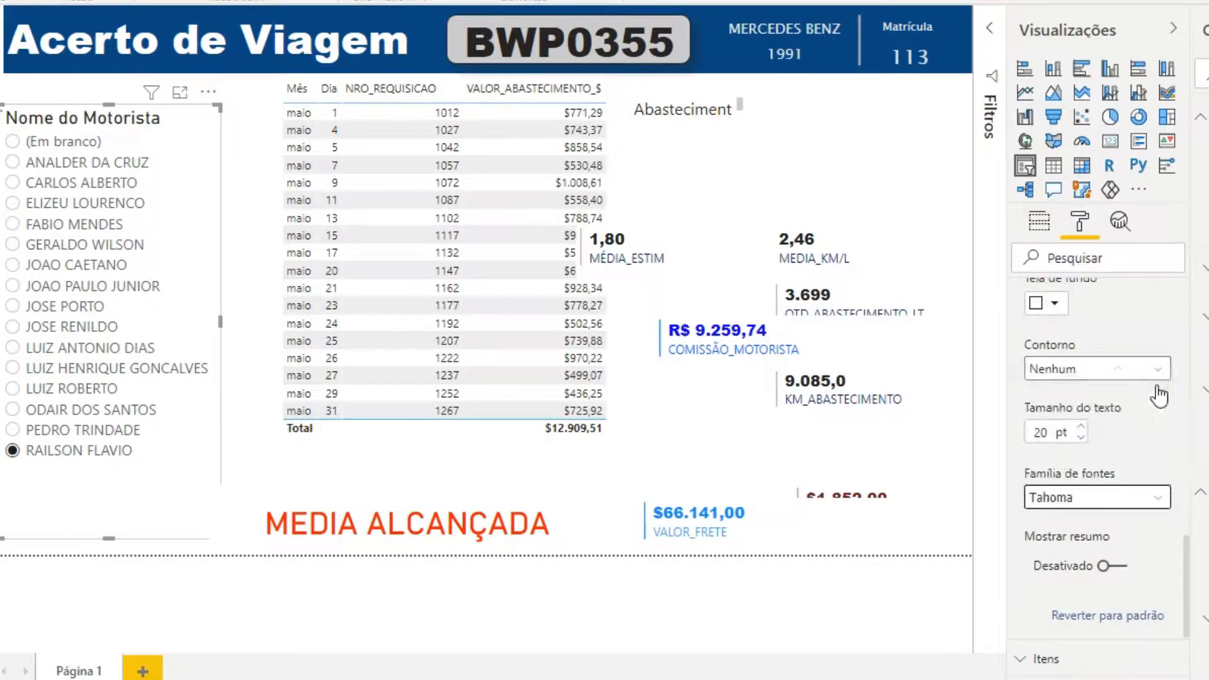
{"action": "left_click", "coordinate": [1097, 496]}
{"action": "left_click", "coordinate": [1070, 239]}
{"action": "left_click_drag", "start_coordinate": [221, 340], "coordinate": [277, 340]}
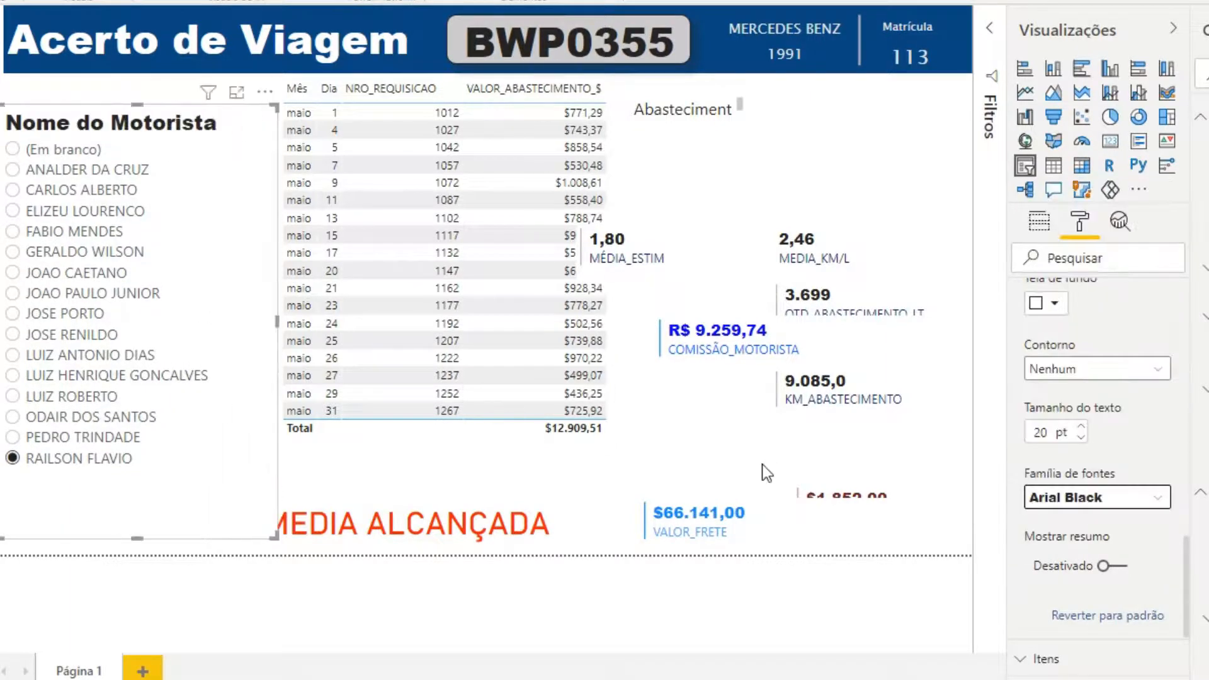
- Set the slicer's item text to 16 pt and give the slicer a shadow and a white border with rounded corners
{"action": "scroll", "coordinate": [1141, 432], "scroll_direction": "down", "scroll_amount": 5}
{"action": "scroll", "coordinate": [1092, 562], "scroll_direction": "down", "scroll_amount": 3}
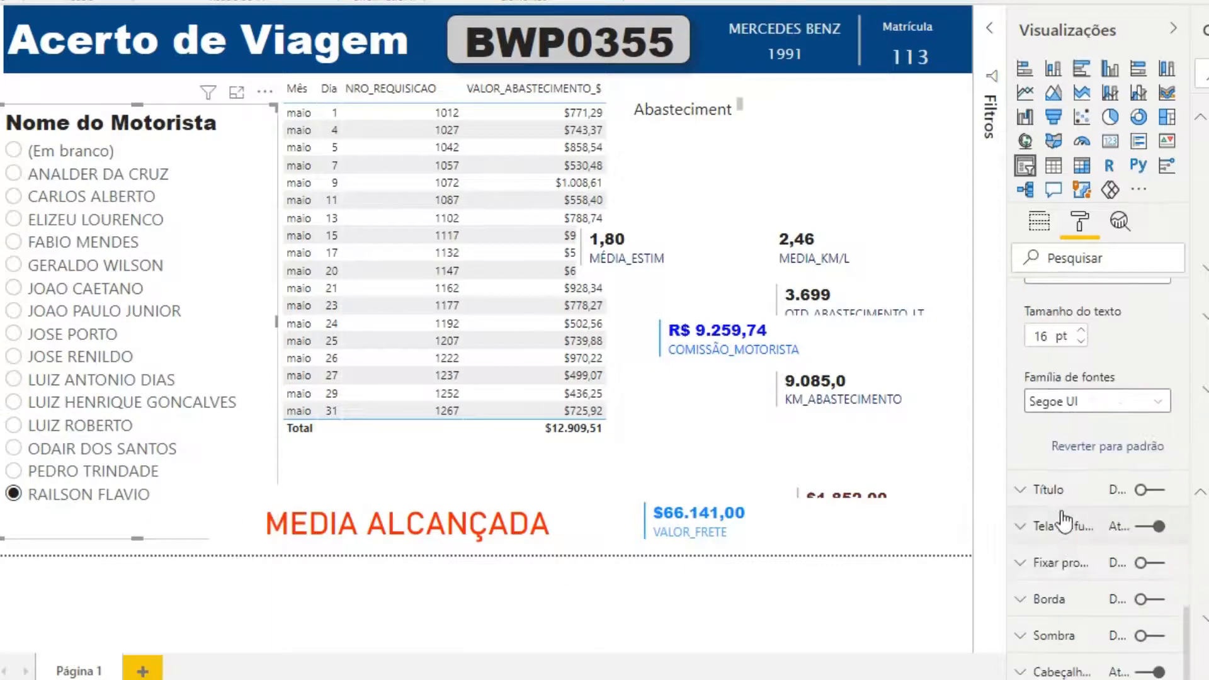
{"action": "left_click", "coordinate": [1017, 637]}
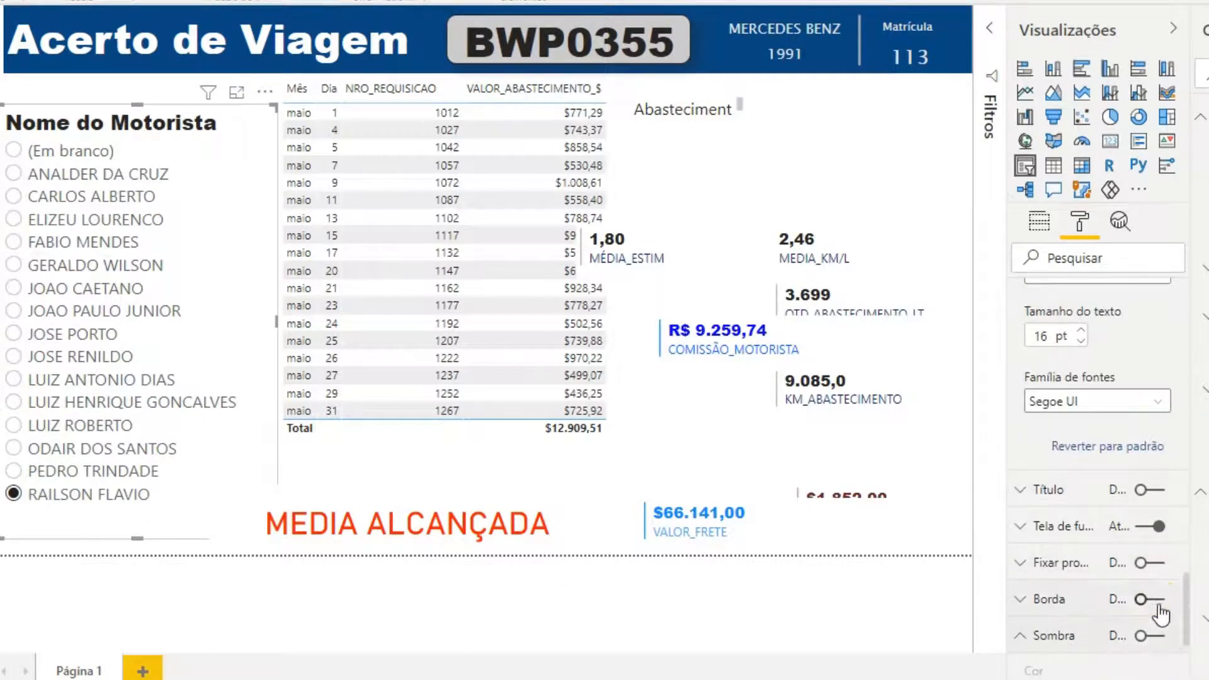
{"action": "left_click", "coordinate": [1025, 599]}
{"action": "left_click", "coordinate": [1151, 623]}
{"action": "left_click", "coordinate": [1049, 396]}
{"action": "left_click", "coordinate": [1046, 457]}
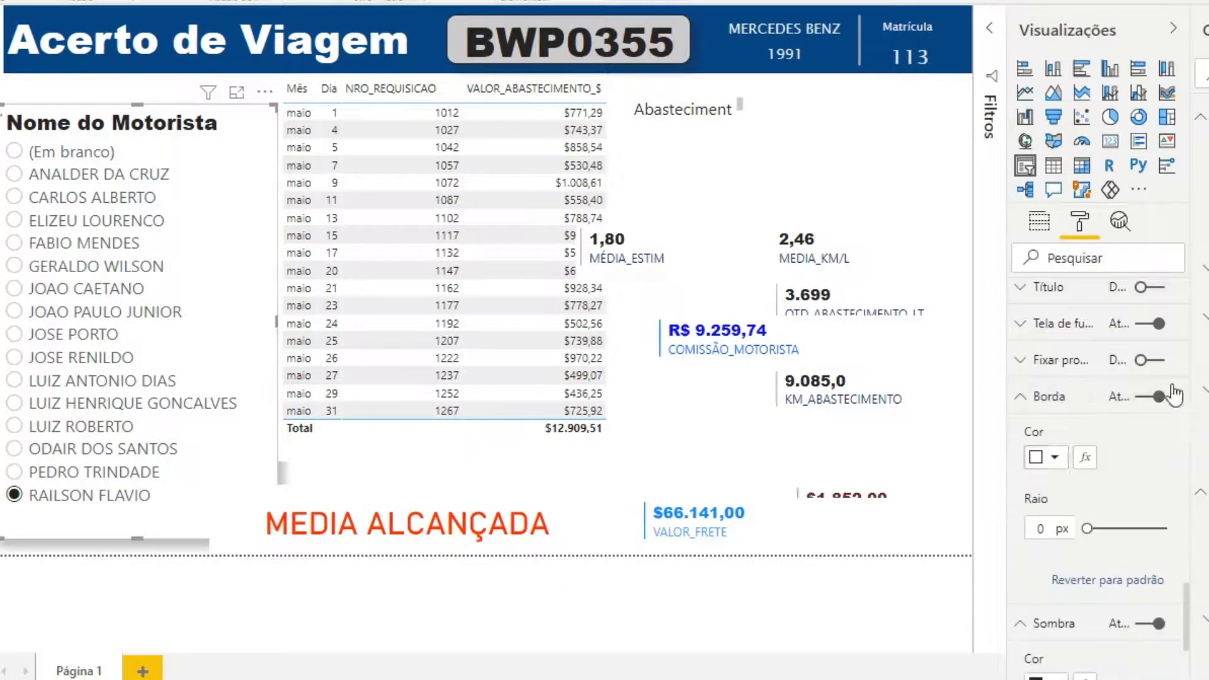
{"action": "left_click", "coordinate": [1026, 271]}
{"action": "left_click_drag", "start_coordinate": [1088, 529], "coordinate": [1110, 528]}
- Space out the slicer, requisition table and MEDIA ALCANÇADA card, and place the refuelling card directly under the Abastecimento heading
{"action": "left_click_drag", "start_coordinate": [784, 239], "coordinate": [940, 201]}
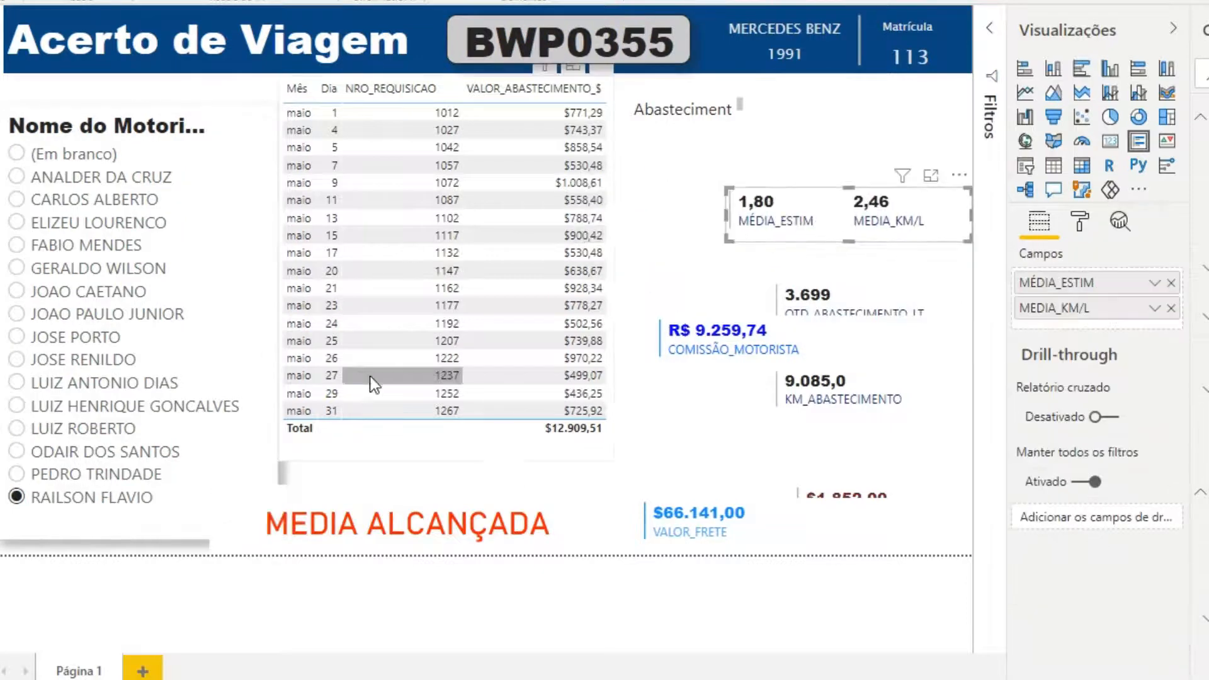
{"action": "left_click_drag", "start_coordinate": [361, 373], "coordinate": [386, 395]}
{"action": "left_click", "coordinate": [270, 120]}
{"action": "left_click", "coordinate": [402, 419]}
{"action": "left_click_drag", "start_coordinate": [506, 492], "coordinate": [564, 478]}
{"action": "left_click_drag", "start_coordinate": [784, 294], "coordinate": [702, 143]}
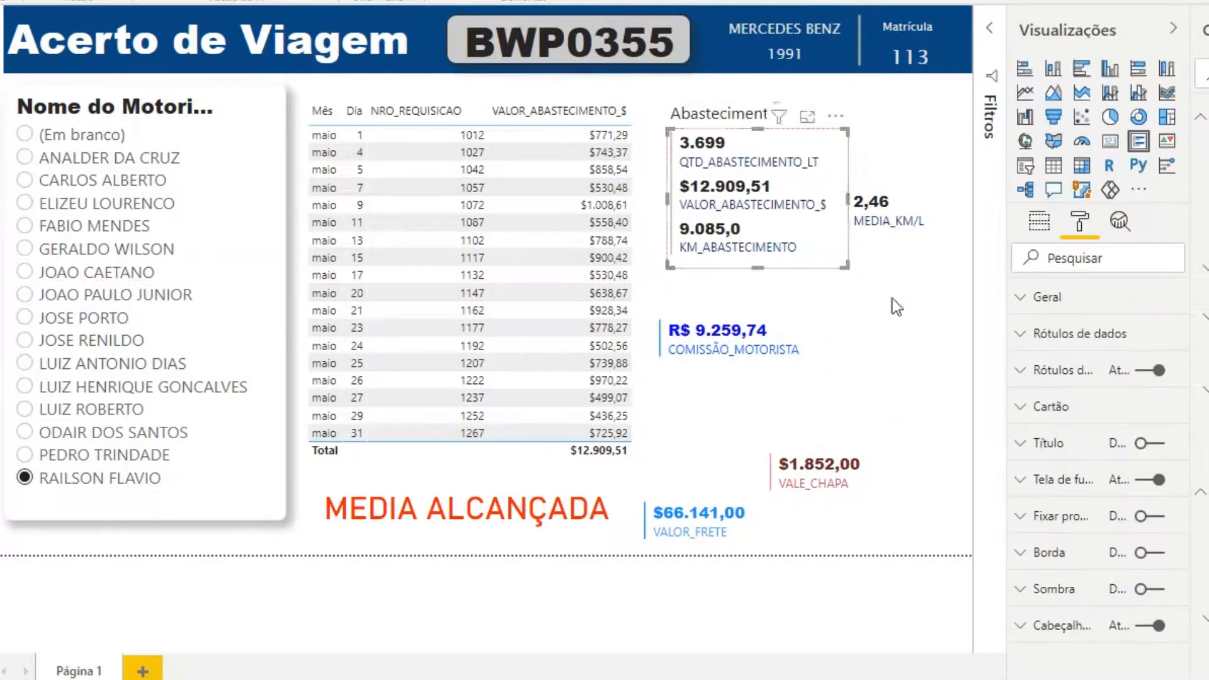
- Set the refuelling card's category labels to 10 pt, widen it to two columns and place the MÉDIA_ESTIM and MEDIA_KM/L card directly beneath it
{"action": "left_click_drag", "start_coordinate": [872, 194], "coordinate": [861, 368]}
{"action": "left_click", "coordinate": [812, 265]}
{"action": "left_click", "coordinate": [1079, 222]}
{"action": "left_click", "coordinate": [1058, 370]}
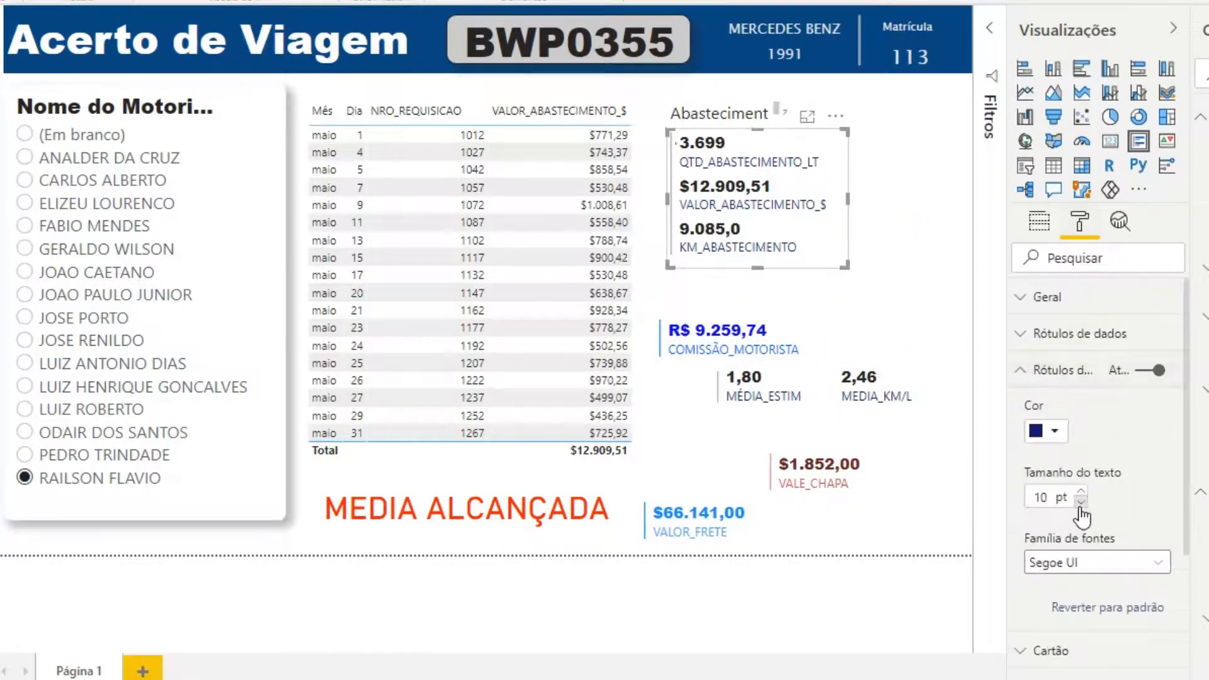
{"action": "left_click", "coordinate": [1080, 502]}
{"action": "left_click", "coordinate": [1080, 501]}
{"action": "left_click_drag", "start_coordinate": [844, 201], "coordinate": [953, 199]}
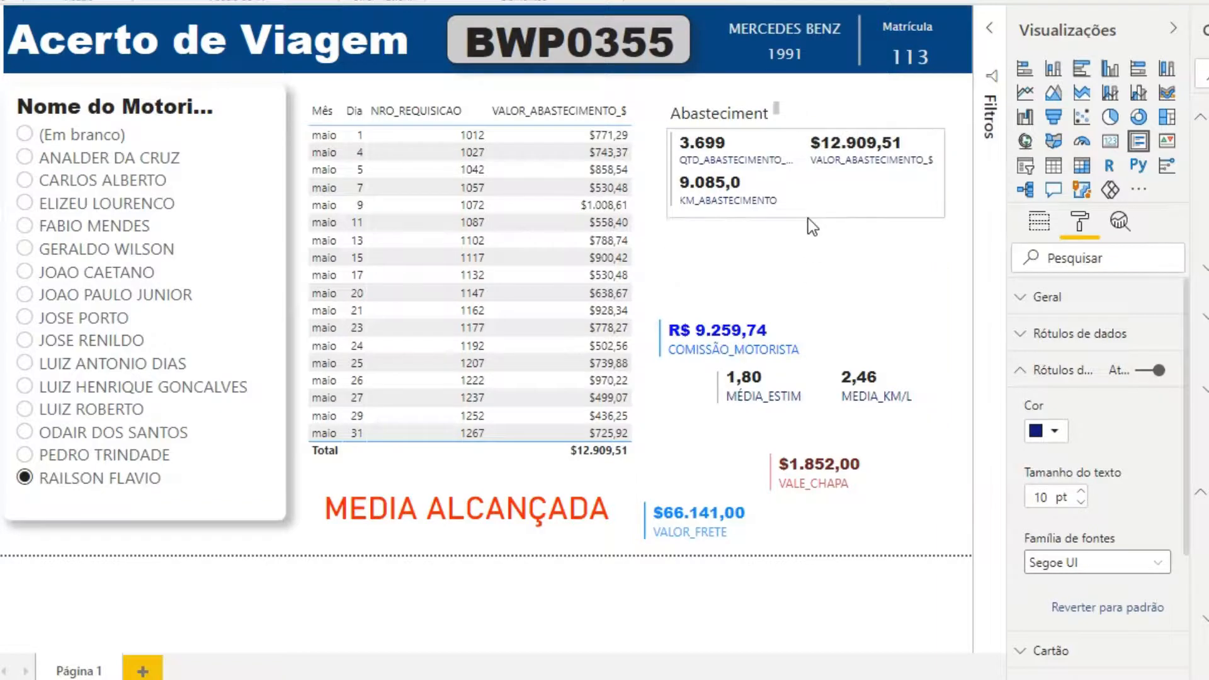
{"action": "left_click_drag", "start_coordinate": [704, 371], "coordinate": [657, 233]}
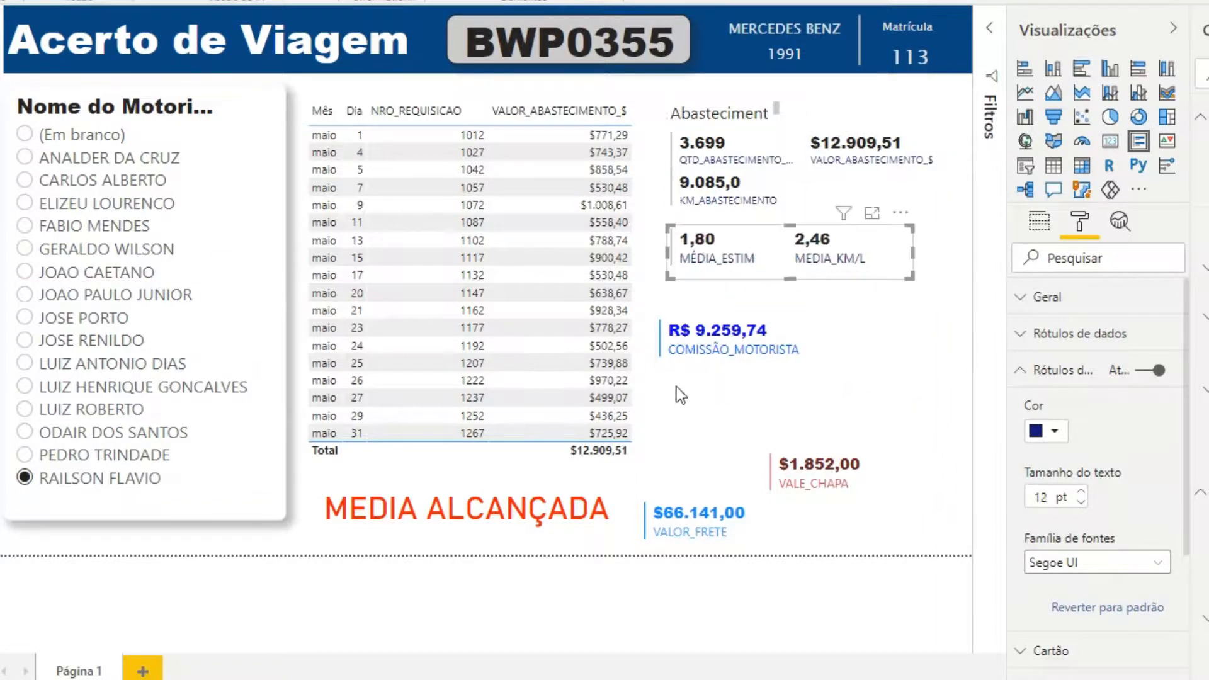
{"action": "left_click_drag", "start_coordinate": [724, 340], "coordinate": [725, 400]}
- Give the refuelling card and the averages card a matching light grey background, and align them as one block
{"action": "left_click", "coordinate": [798, 168]}
{"action": "scroll", "coordinate": [1087, 386], "scroll_direction": "down", "scroll_amount": 5}
{"action": "left_click", "coordinate": [1060, 494]}
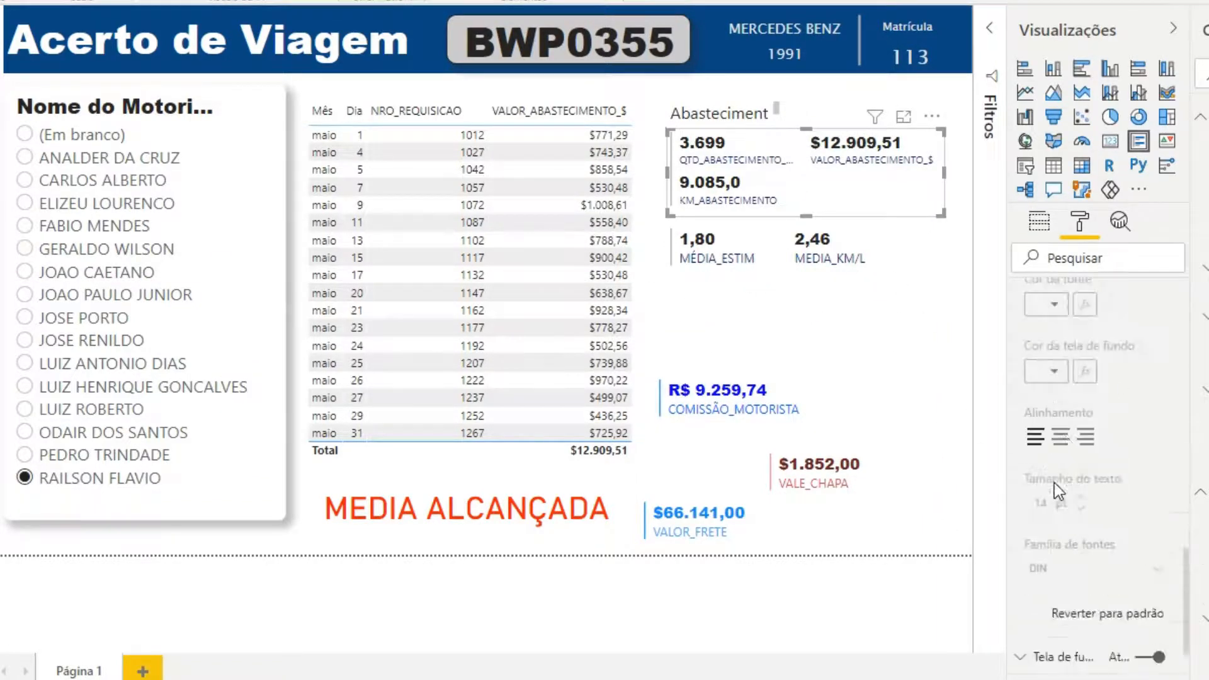
{"action": "left_click", "coordinate": [1042, 525]}
{"action": "left_click", "coordinate": [1055, 587]}
{"action": "left_click", "coordinate": [1025, 435]}
{"action": "left_click", "coordinate": [820, 277]}
{"action": "left_click", "coordinate": [1055, 587]}
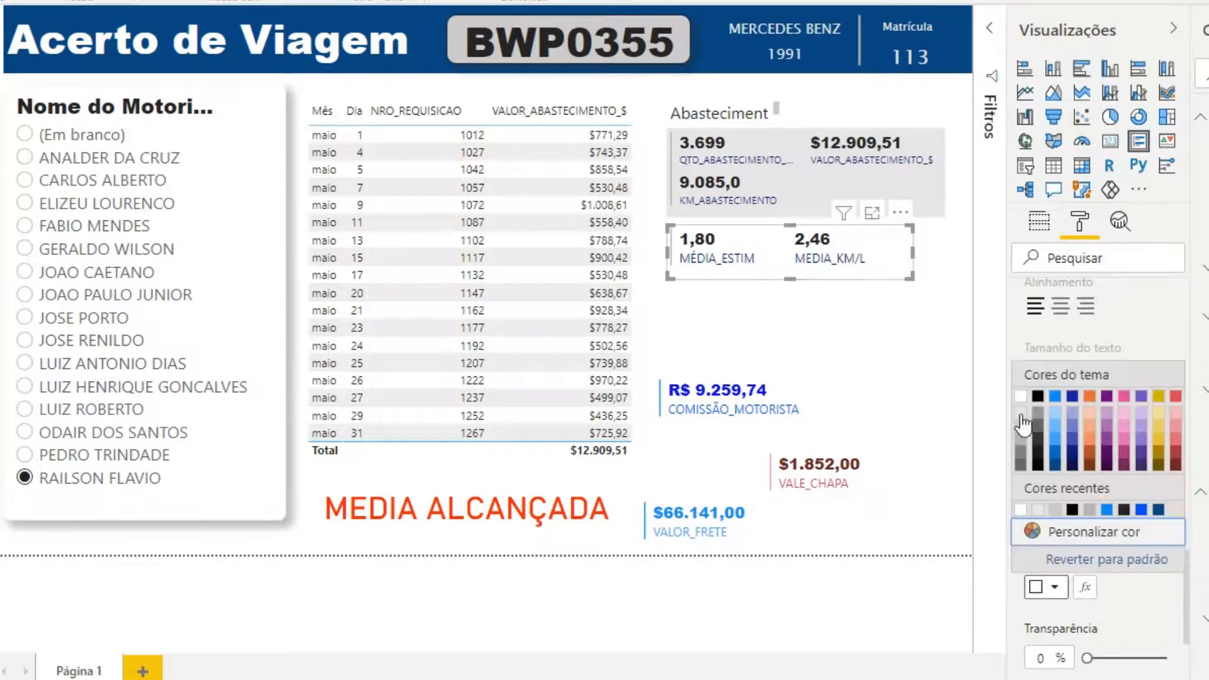
{"action": "left_click", "coordinate": [1025, 434]}
{"action": "left_click", "coordinate": [878, 358]}
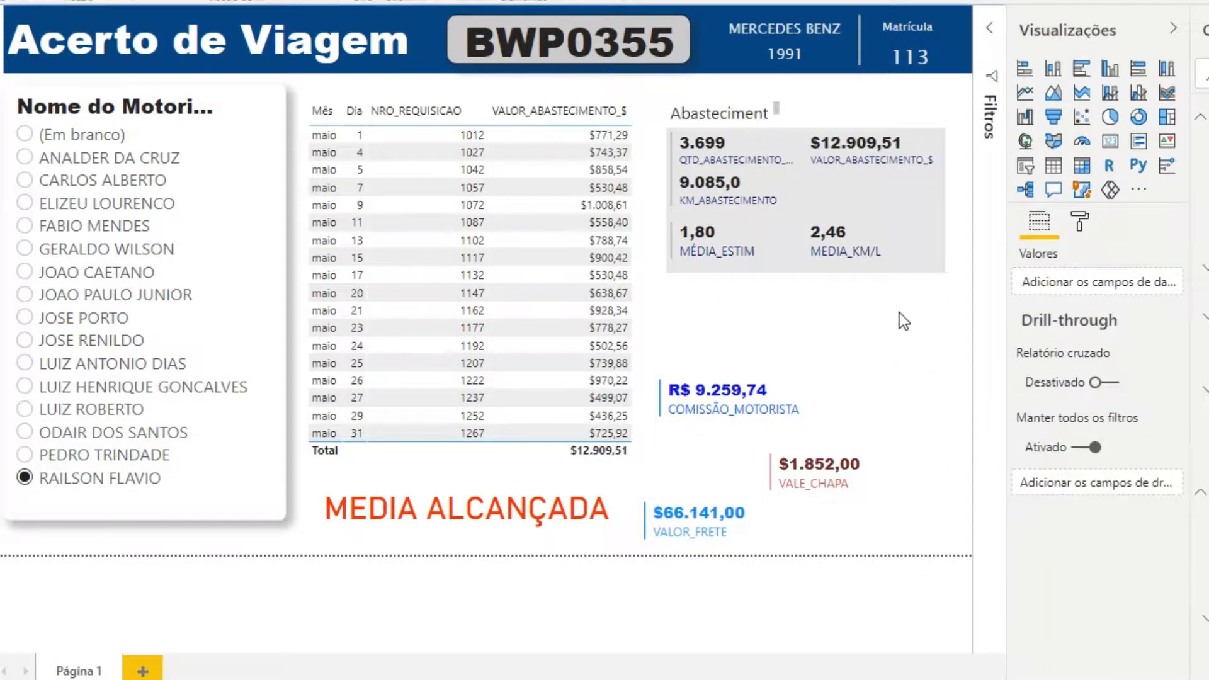
- Duplicate the Abastecimento heading below the averages card and change the copy's text to "Financeiro"
{"action": "left_click", "coordinate": [724, 114]}
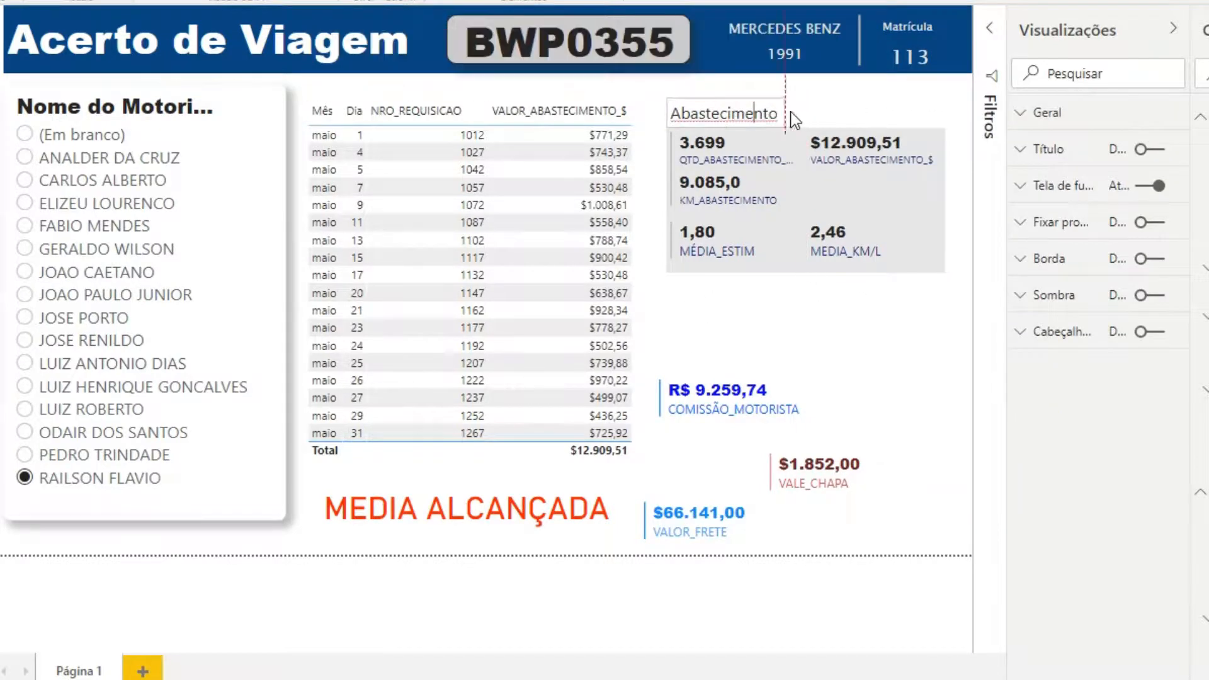
{"action": "left_click", "coordinate": [773, 117]}
{"action": "key", "text": "Escape"}
{"action": "key", "text": "ctrl+c"}
{"action": "key", "text": "ctrl+v"}
{"action": "double_click", "coordinate": [761, 317]}
{"action": "key", "text": "BackSpace"}
{"action": "type", "text": "Financeiro"}
- Stack the VALE_CHAPA and COMISSÃO_MOTORISTA cards under the Financeiro heading
{"action": "left_click", "coordinate": [840, 354]}
{"action": "left_click_drag", "start_coordinate": [818, 403], "coordinate": [851, 456]}
{"action": "left_click_drag", "start_coordinate": [957, 481], "coordinate": [927, 376]}
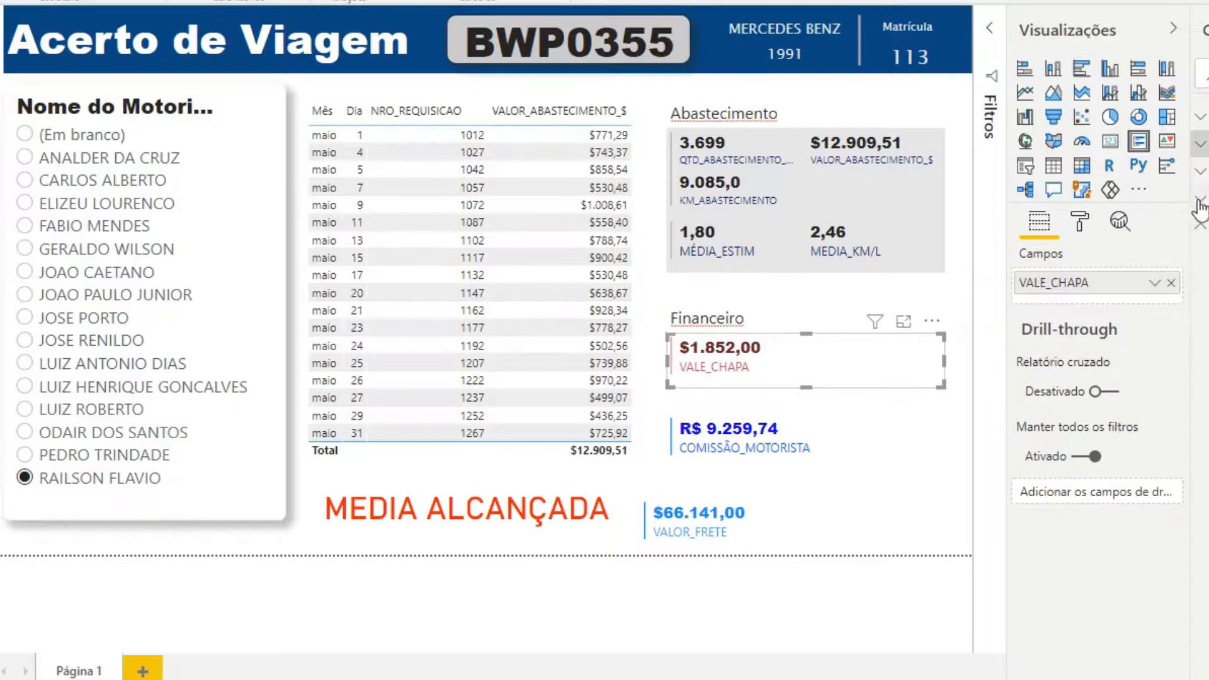
- Replace the separate VALOR_FRETE card by adding its field to the VALE_CHAPA card, and move the Financeiro group down
{"action": "left_click", "coordinate": [773, 545]}
{"action": "left_click_drag", "start_coordinate": [784, 530], "coordinate": [940, 362]}
{"action": "left_click", "coordinate": [871, 456]}
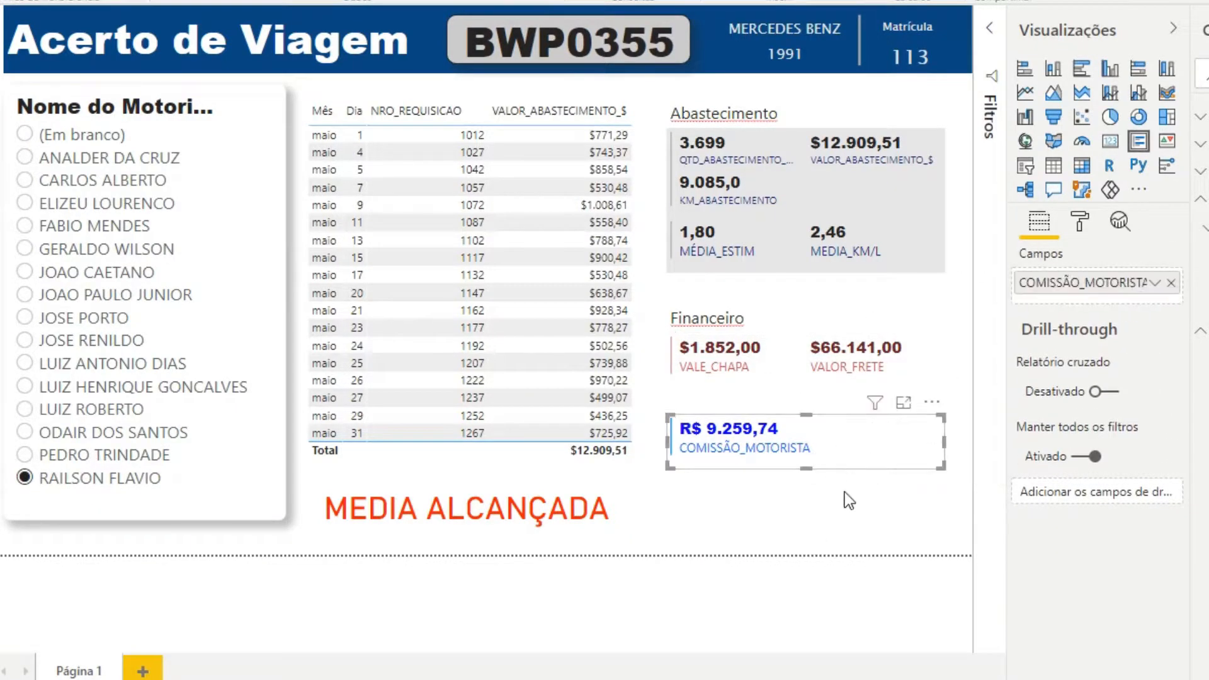
{"action": "left_click_drag", "start_coordinate": [806, 441], "coordinate": [806, 377]}
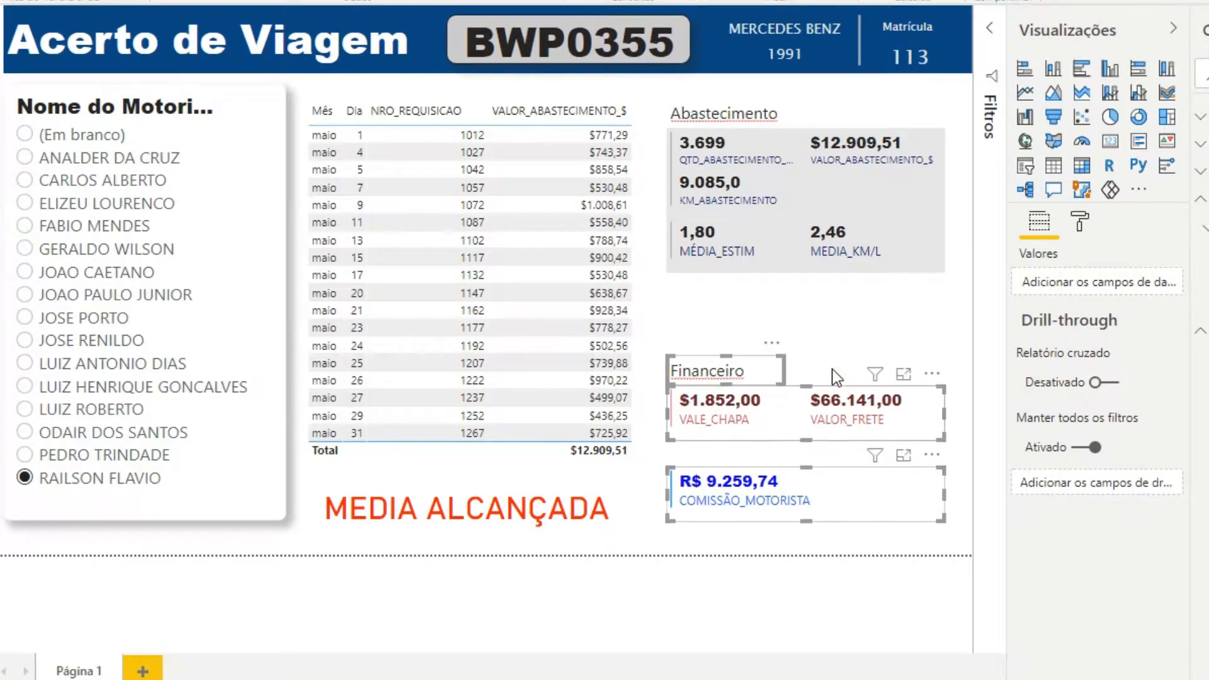
- Move the MEDIA ALCANÇADA card directly under the averages card, set its text to 20 pt and shrink it to a narrow strip
{"action": "left_click", "coordinate": [925, 262]}
{"action": "left_click", "coordinate": [553, 521]}
{"action": "left_click_drag", "start_coordinate": [553, 521], "coordinate": [914, 325]}
{"action": "left_click", "coordinate": [1079, 223]}
{"action": "left_click", "coordinate": [1071, 334]}
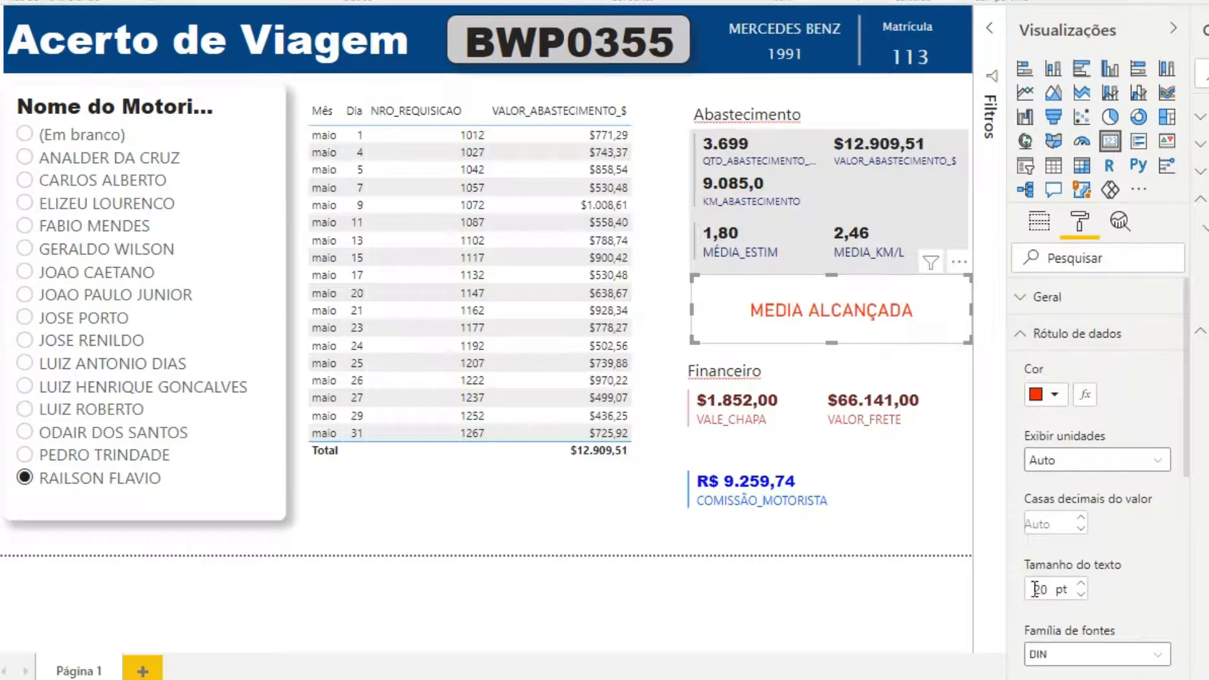
{"action": "left_click_drag", "start_coordinate": [831, 340], "coordinate": [831, 301]}
- Give the MEDIA ALCANÇADA card a dark blue background matching the banner
{"action": "left_click", "coordinate": [1071, 333]}
{"action": "left_click", "coordinate": [1058, 508]}
{"action": "left_click", "coordinate": [1045, 540]}
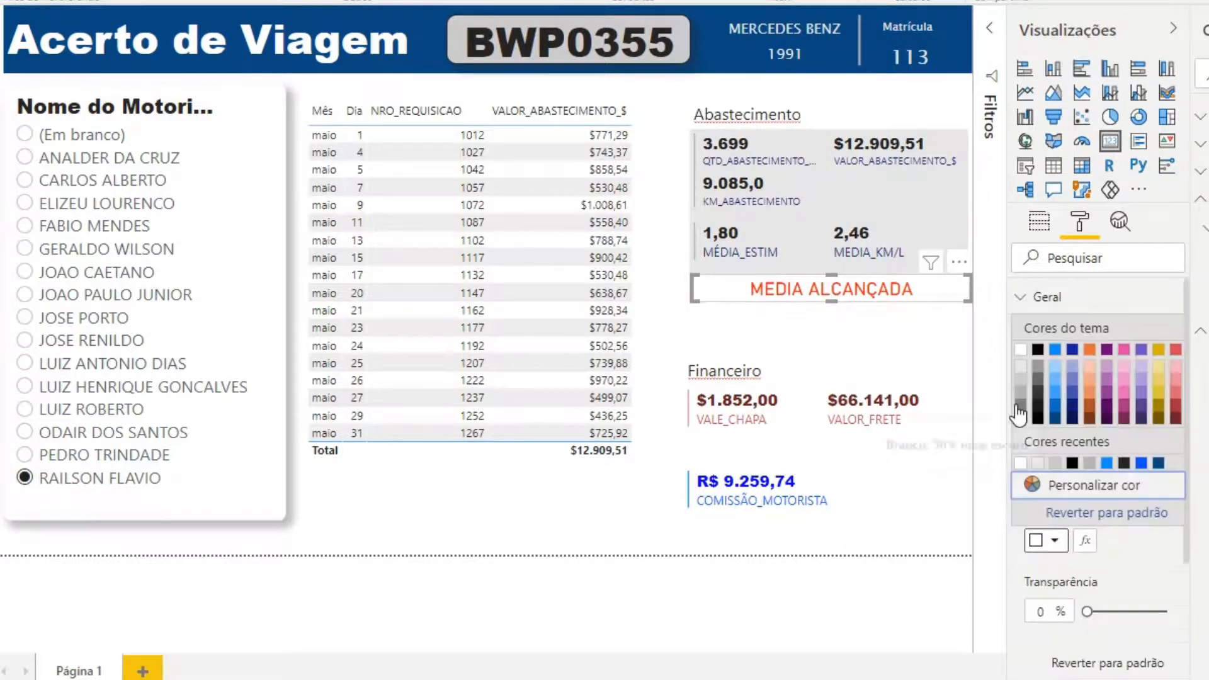
{"action": "left_click", "coordinate": [1028, 458]}
- Move the COMISSÃO_MOTORISTA card up against the VALE_CHAPA card and give the Financeiro cards a light grey background
{"action": "left_click", "coordinate": [811, 530]}
{"action": "left_click_drag", "start_coordinate": [810, 531], "coordinate": [810, 492]}
{"action": "left_click", "coordinate": [1079, 222]}
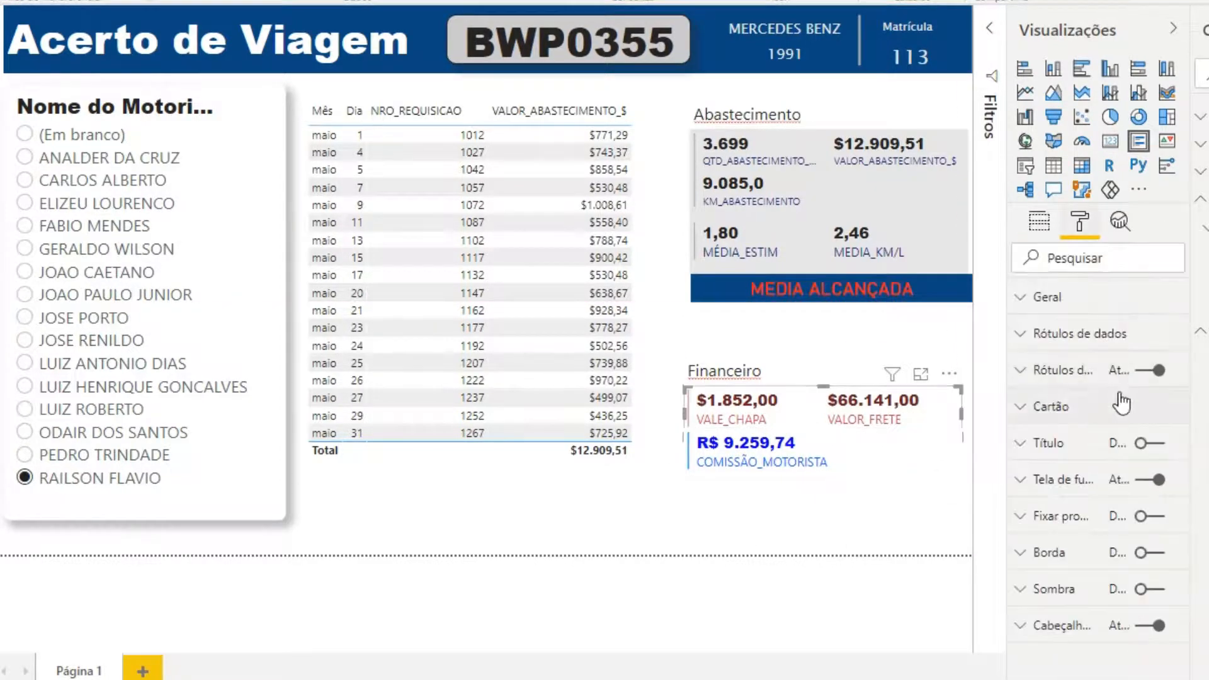
{"action": "left_click", "coordinate": [1020, 481]}
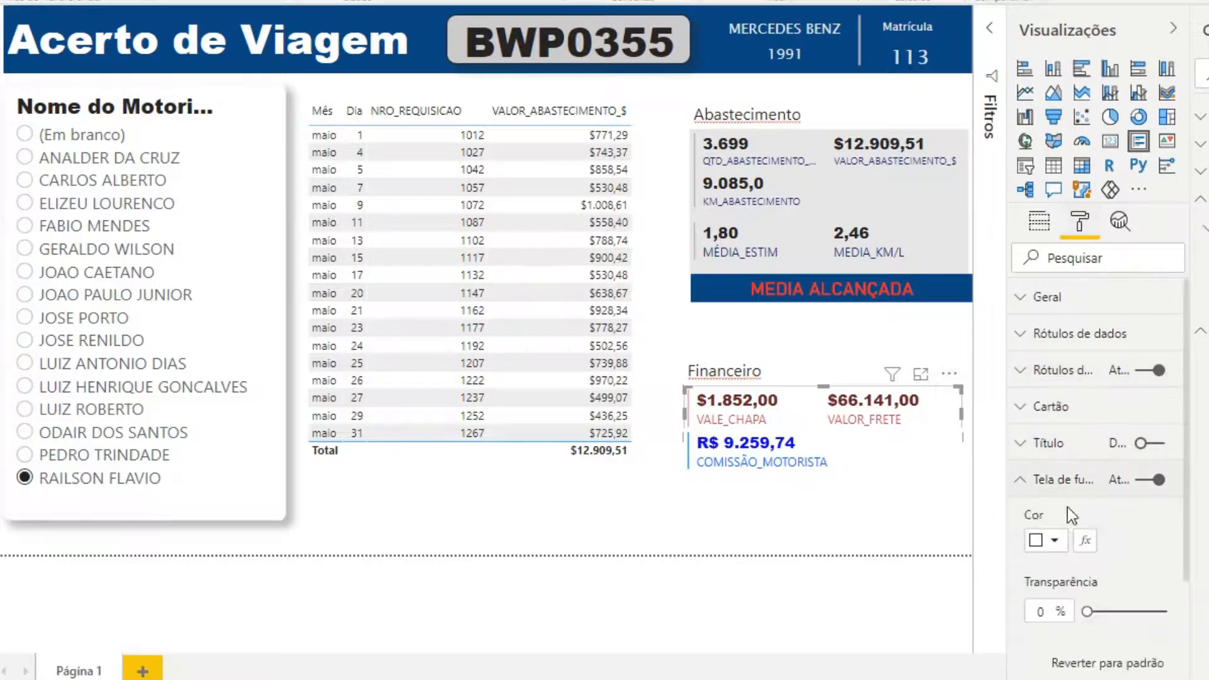
{"action": "left_click", "coordinate": [1045, 540]}
{"action": "left_click", "coordinate": [1029, 448]}
{"action": "left_click", "coordinate": [851, 523]}
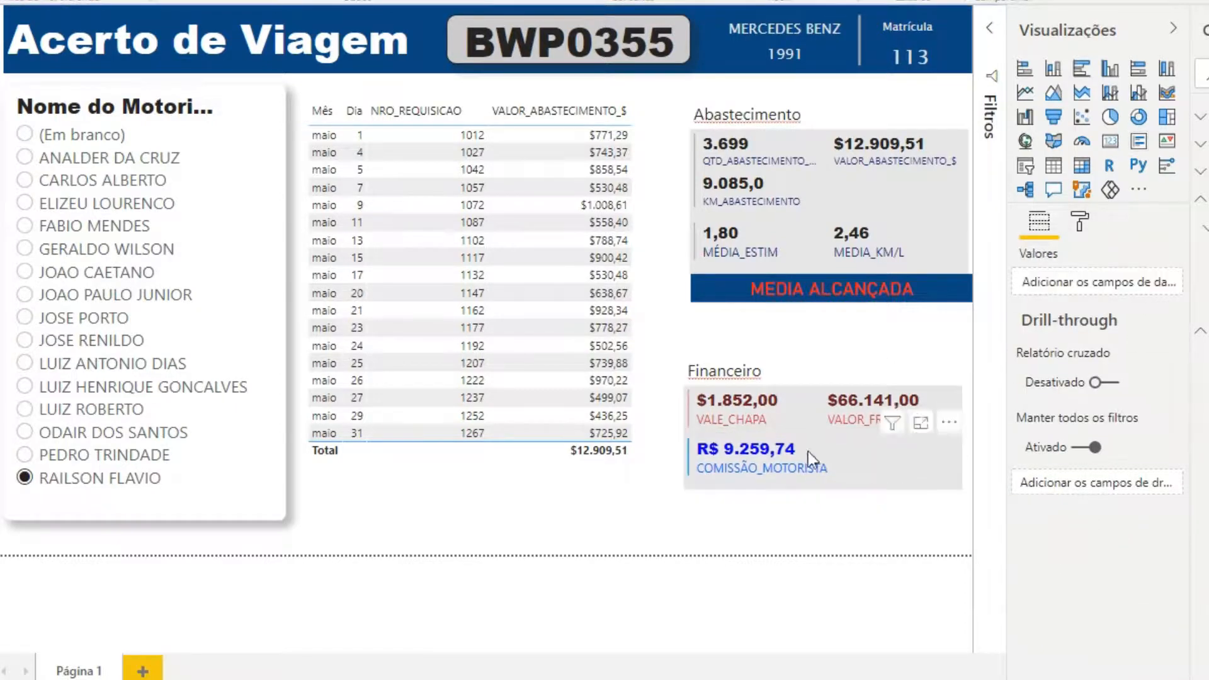
- Copy the banner's vertical line and place it as a tall divider between the requisition table and the metric cards
{"action": "left_click", "coordinate": [856, 50]}
{"action": "key", "text": "ctrl+c"}
{"action": "key", "text": "ctrl+v"}
{"action": "mouse_move", "coordinate": [658, 327]}
{"action": "left_mouse_down"}
{"action": "mouse_move", "coordinate": [762, 327]}
{"action": "mouse_move", "coordinate": [655, 304]}
{"action": "left_mouse_up"}
- Try a border and a shadow on the divider line
{"action": "left_click", "coordinate": [1149, 368]}
{"action": "left_click", "coordinate": [1150, 332]}
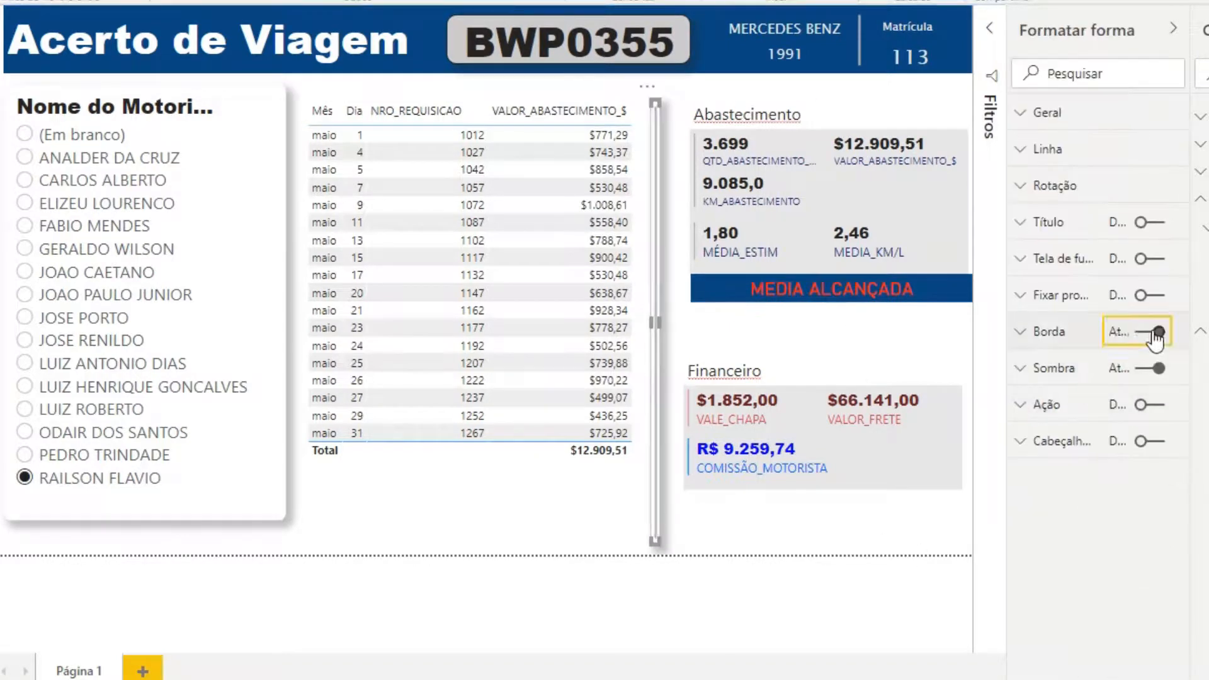
{"action": "left_click", "coordinate": [523, 538]}
- Set the divider line's colour to light grey and narrow the MEDIA ALCANÇADA card to match the cards above it
{"action": "left_click", "coordinate": [655, 315]}
{"action": "left_click", "coordinate": [1020, 149]}
{"action": "left_click", "coordinate": [1039, 249]}
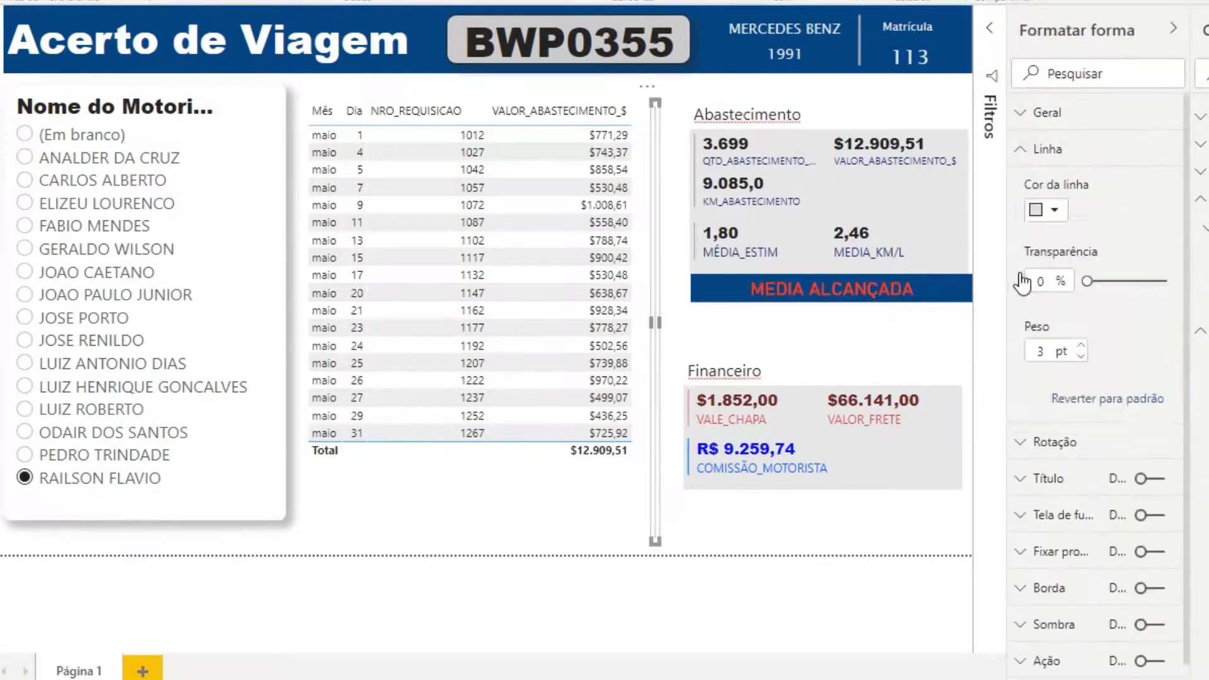
{"action": "left_click", "coordinate": [1024, 281]}
{"action": "left_click", "coordinate": [633, 466]}
{"action": "left_click", "coordinate": [669, 533]}
{"action": "left_click", "coordinate": [778, 370]}
{"action": "left_click", "coordinate": [696, 532]}
- Widen the driver slicer so its full heading fits, and shift the requisition table and divider line over to clear it
{"action": "left_click", "coordinate": [291, 320]}
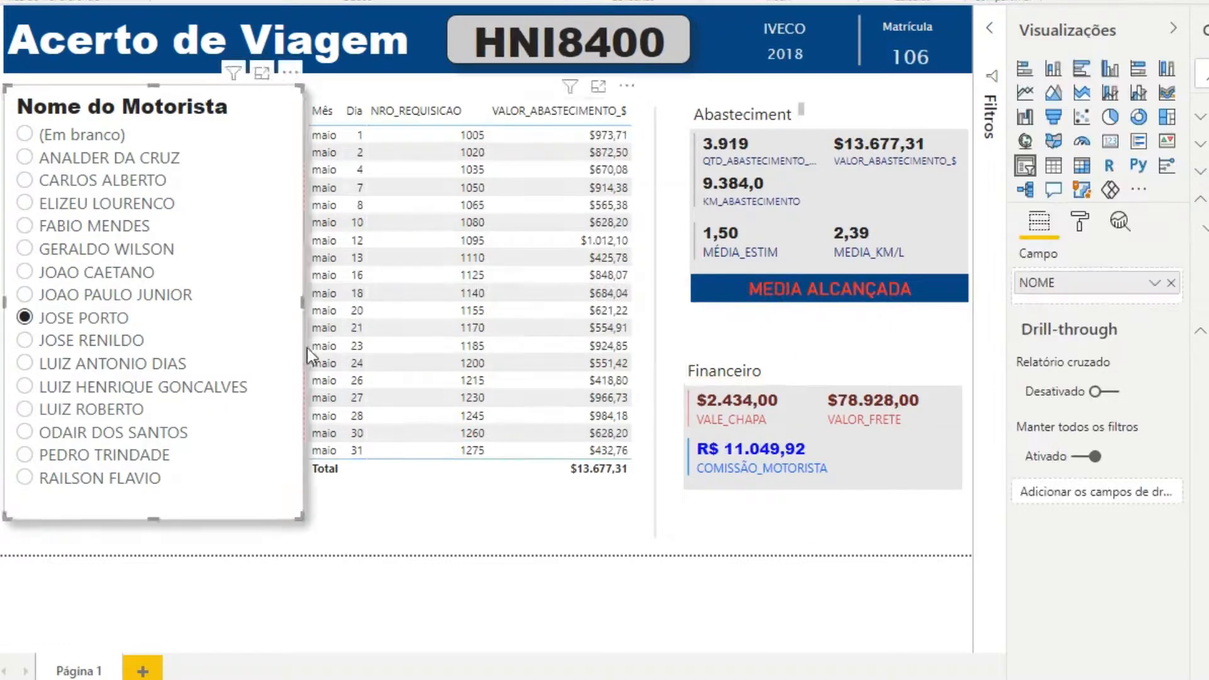
{"action": "right_click", "coordinate": [278, 513]}
{"action": "key", "text": "Escape"}
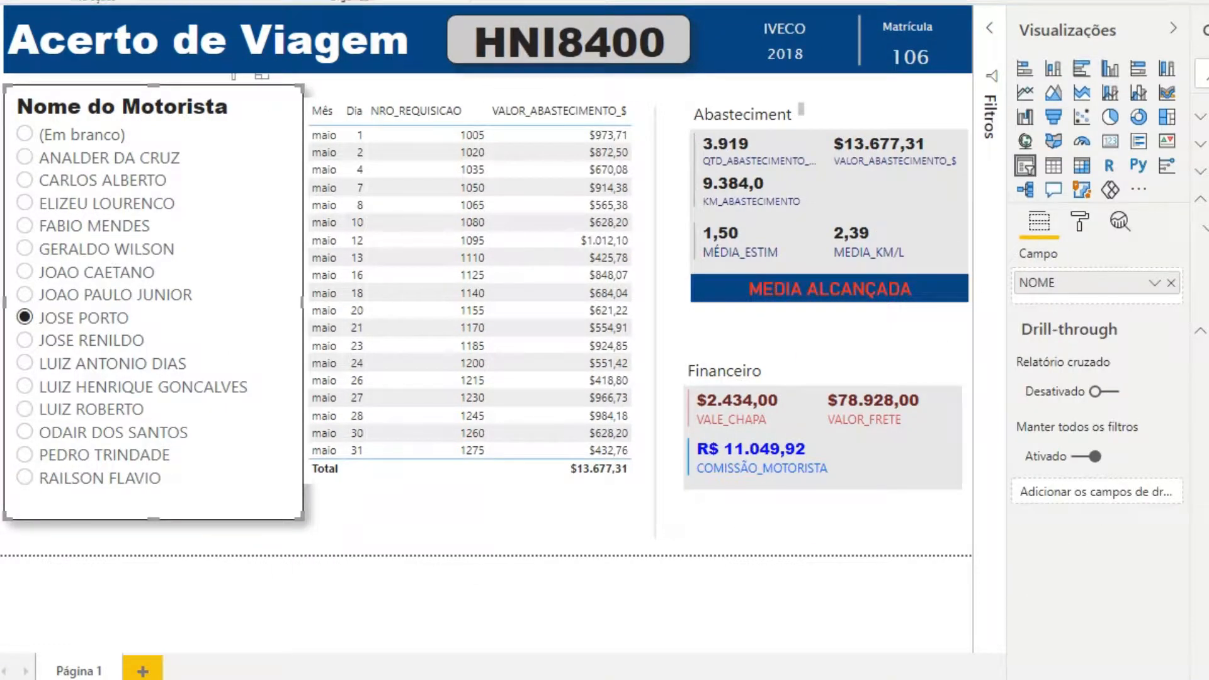
{"action": "left_click", "coordinate": [425, 478]}
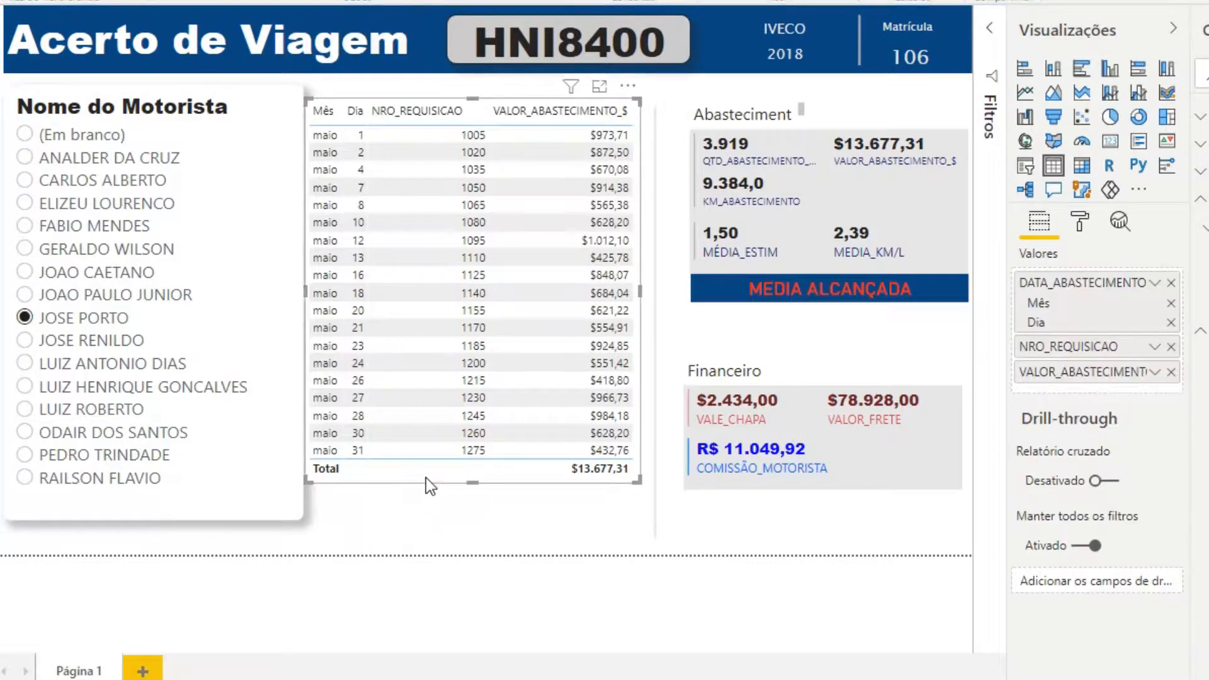
{"action": "left_click_drag", "start_coordinate": [426, 478], "coordinate": [444, 477]}
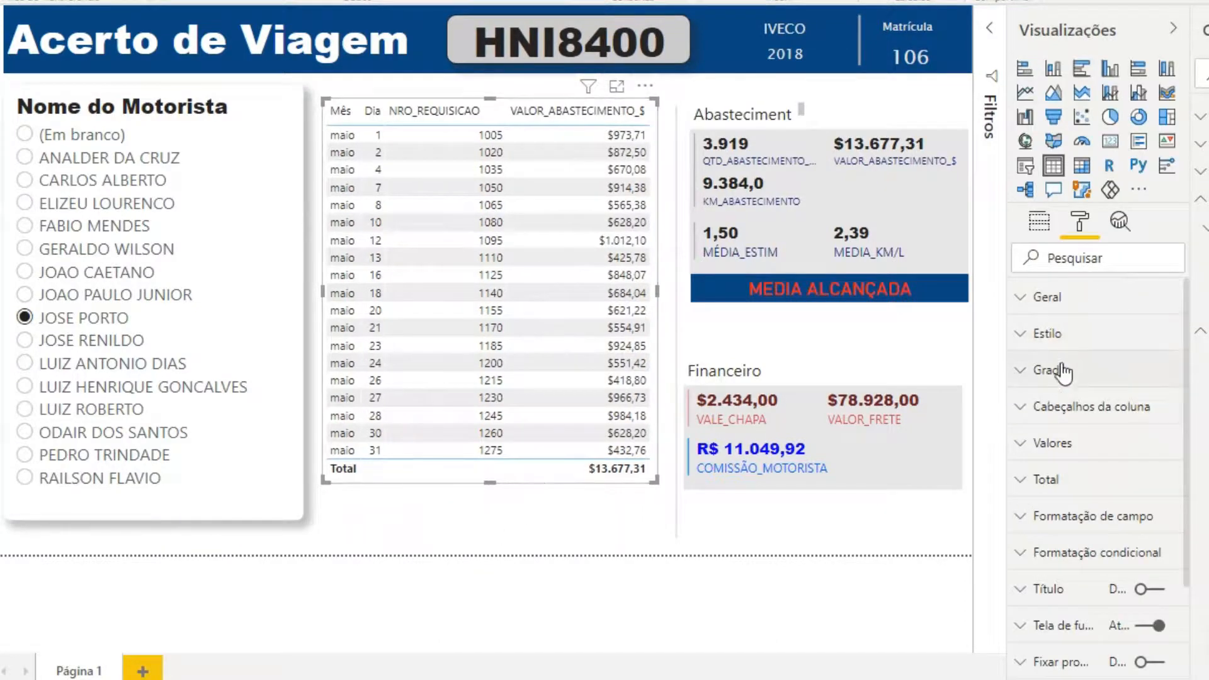
- Try several preset styles on the requisition table, including Cabeçalho em negrito and Alternando linhas
{"action": "left_click", "coordinate": [1064, 372]}
{"action": "left_click", "coordinate": [1118, 436]}
{"action": "left_click", "coordinate": [1048, 333]}
{"action": "left_click", "coordinate": [1095, 393]}
{"action": "left_click", "coordinate": [1083, 483]}
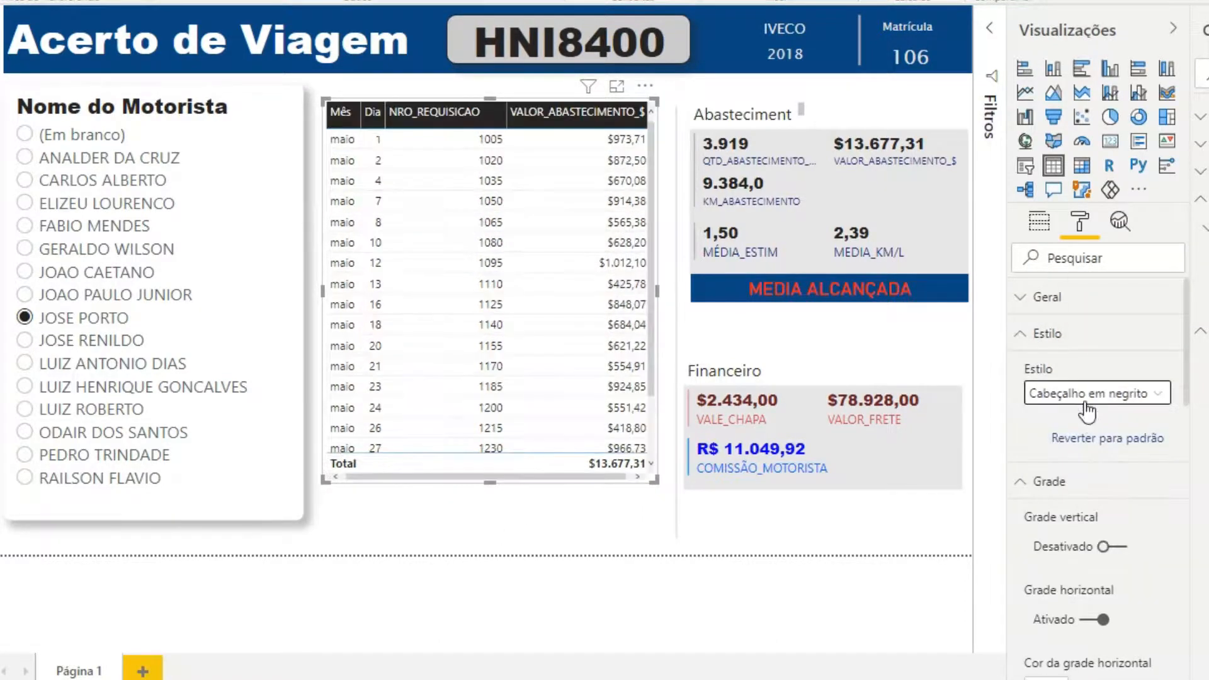
{"action": "left_click", "coordinate": [1088, 402]}
{"action": "left_click", "coordinate": [1084, 505]}
{"action": "left_click", "coordinate": [1096, 393]}
{"action": "left_click", "coordinate": [1083, 551]}
{"action": "left_click", "coordinate": [1095, 392]}
{"action": "left_click", "coordinate": [1084, 572]}
{"action": "left_click", "coordinate": [1096, 393]}
{"action": "left_click", "coordinate": [1099, 504]}
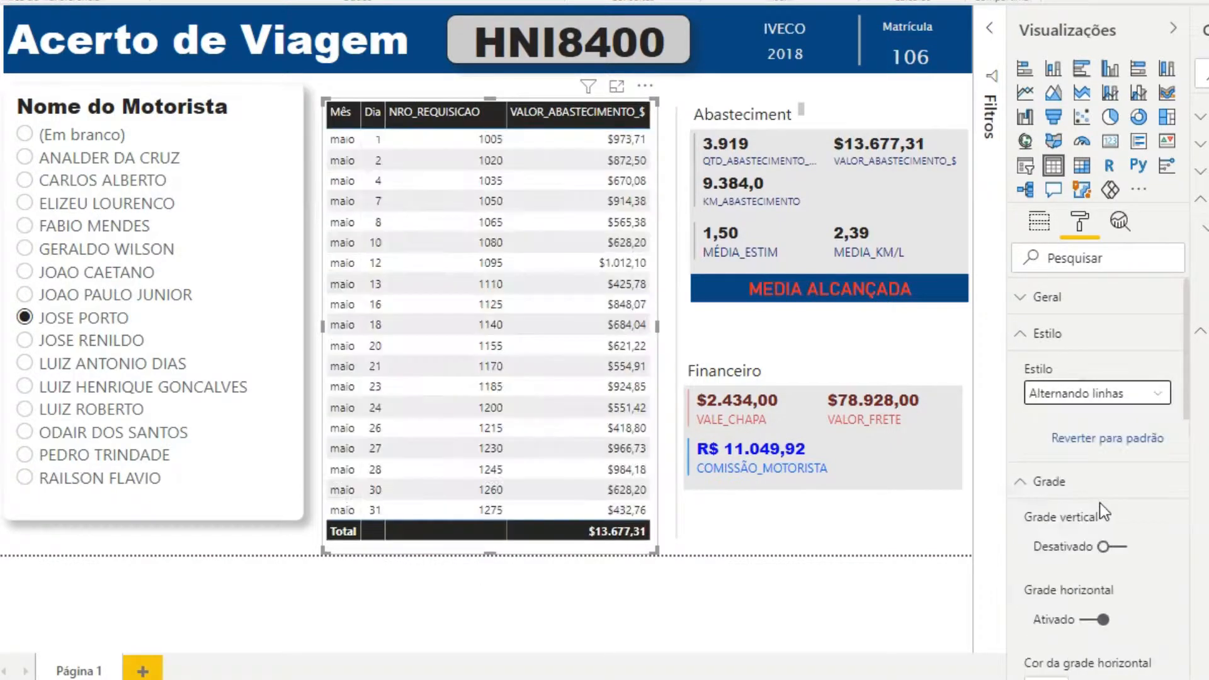
- Give the requisition table an alternating-rows style with a black header and total row
{"action": "left_click", "coordinate": [1095, 392]}
{"action": "left_click", "coordinate": [1048, 418]}
{"action": "left_click", "coordinate": [1095, 393]}
{"action": "left_click", "coordinate": [1083, 484]}
{"action": "left_click", "coordinate": [1095, 393]}
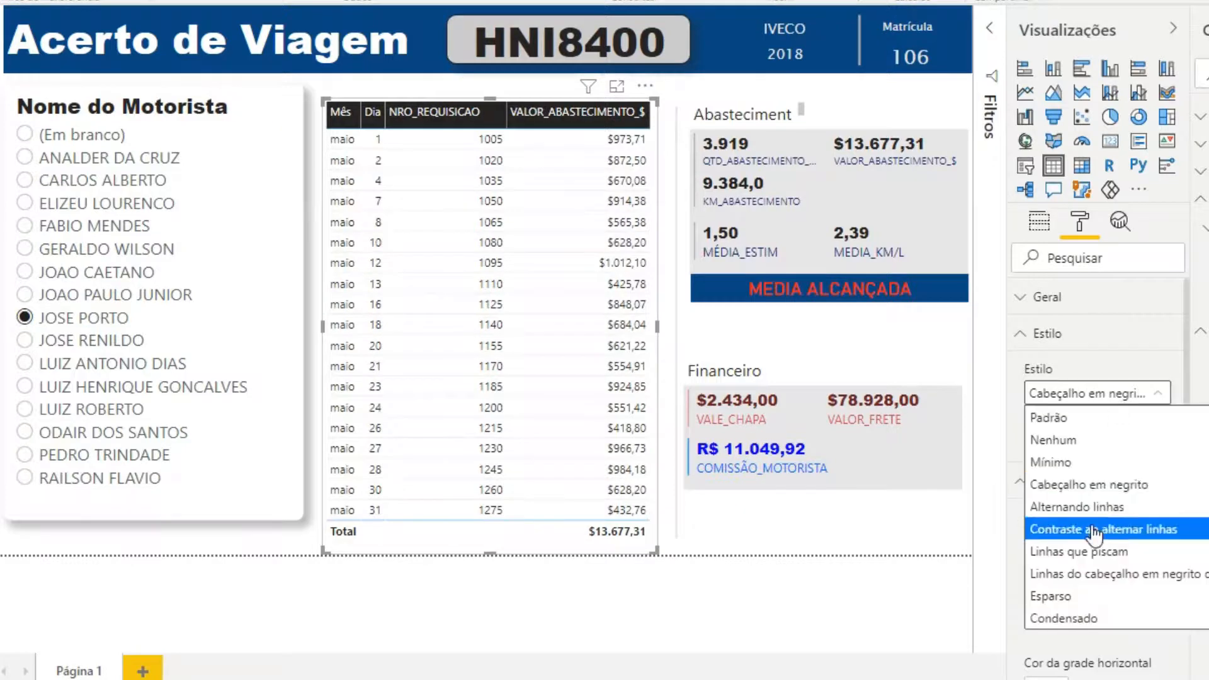
{"action": "left_click", "coordinate": [1093, 534]}
- Widen the Abastecimento heading so the full word fits, and align the Financeiro group with the cards above it
{"action": "left_click_drag", "start_coordinate": [801, 112], "coordinate": [819, 115]}
{"action": "left_click", "coordinate": [792, 615]}
{"action": "left_click_drag", "start_coordinate": [772, 485], "coordinate": [675, 423]}
- Raise the Financeiro heading and cards closer to the MEDIA ALCANÇADA card, and shift both card groups slightly towards the divider line
{"action": "left_click_drag", "start_coordinate": [698, 331], "coordinate": [989, 463]}
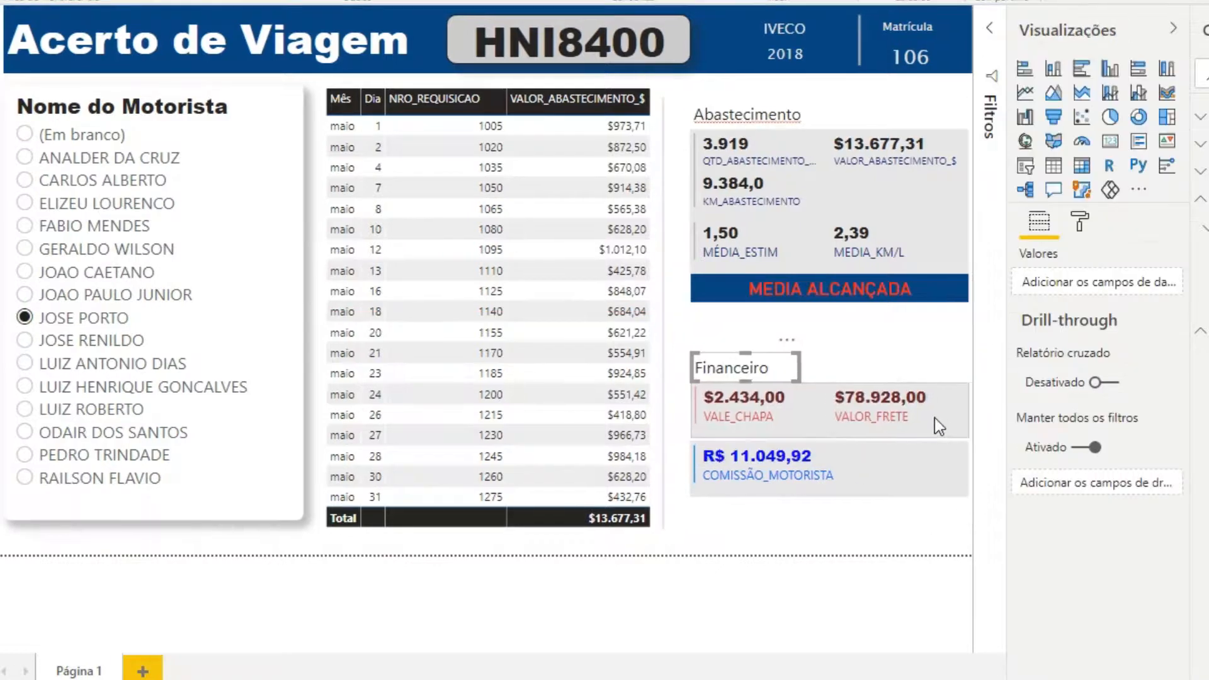
{"action": "key", "text": "Up"}
{"action": "key", "text": "Up"}
{"action": "key", "text": "Up"}
{"action": "key", "text": "Up"}
{"action": "key", "text": "Up"}
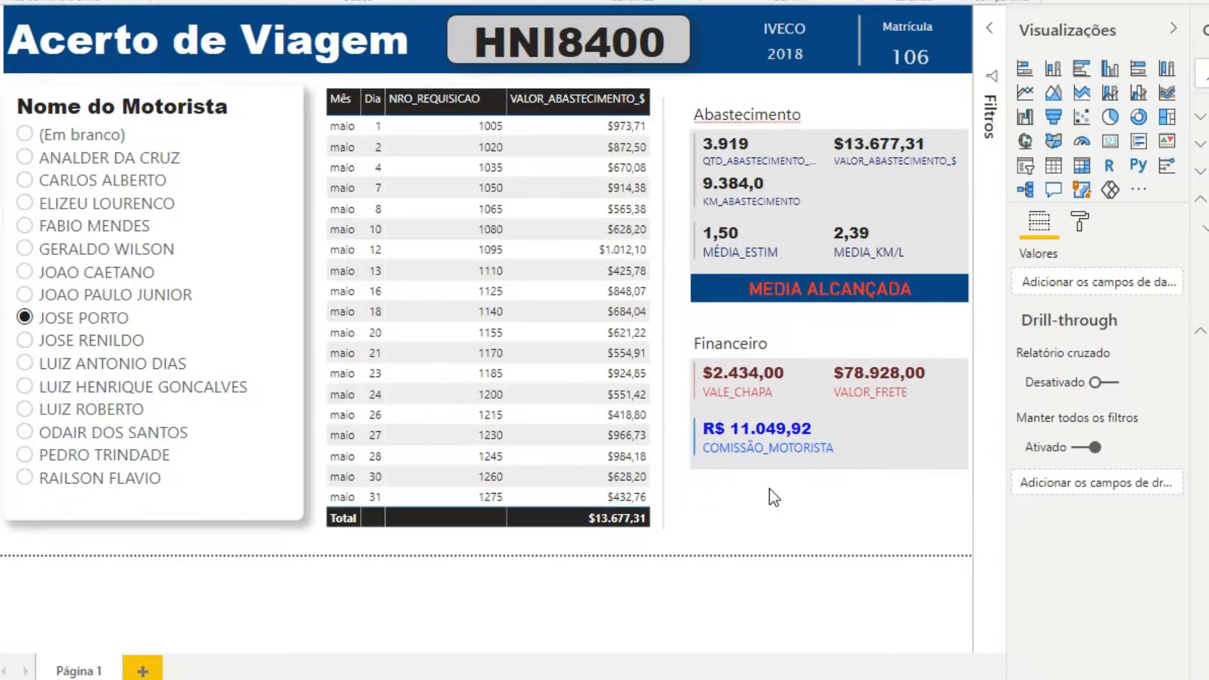
{"action": "left_click_drag", "start_coordinate": [682, 506], "coordinate": [975, 102]}
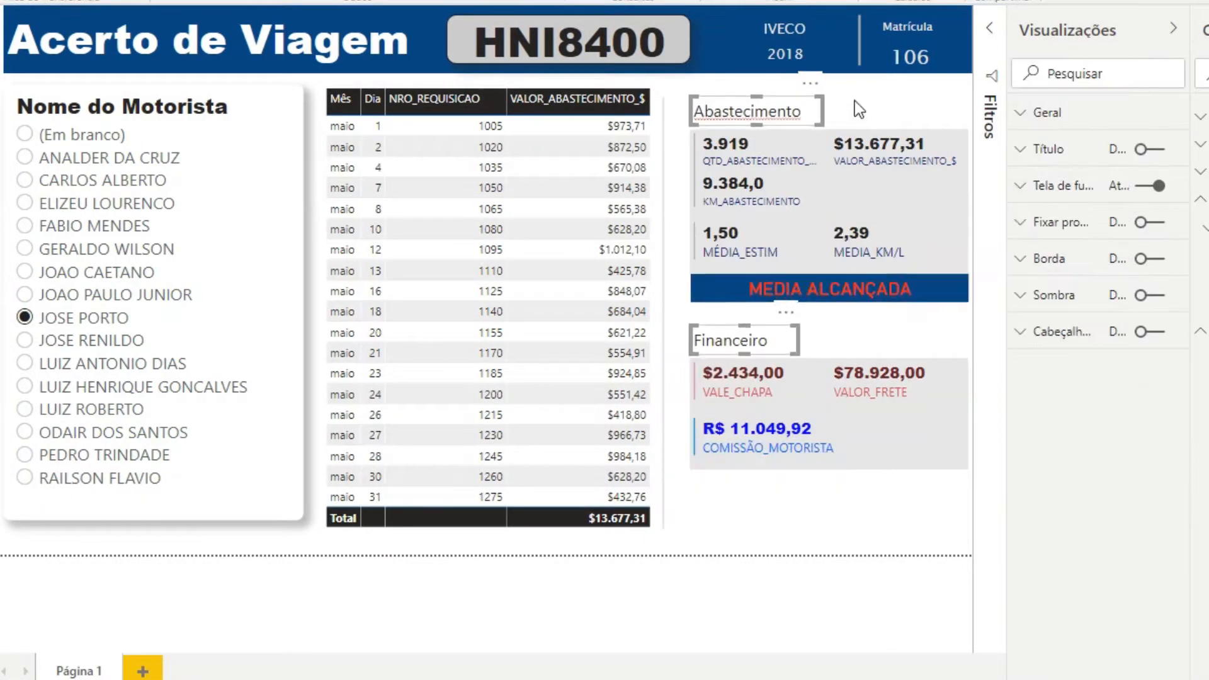
- Try a copy of the MEDIA ALCANÇADA card below the Financeiro group showing the DATA_ABASTECIMENTO field
{"action": "left_click", "coordinate": [925, 291]}
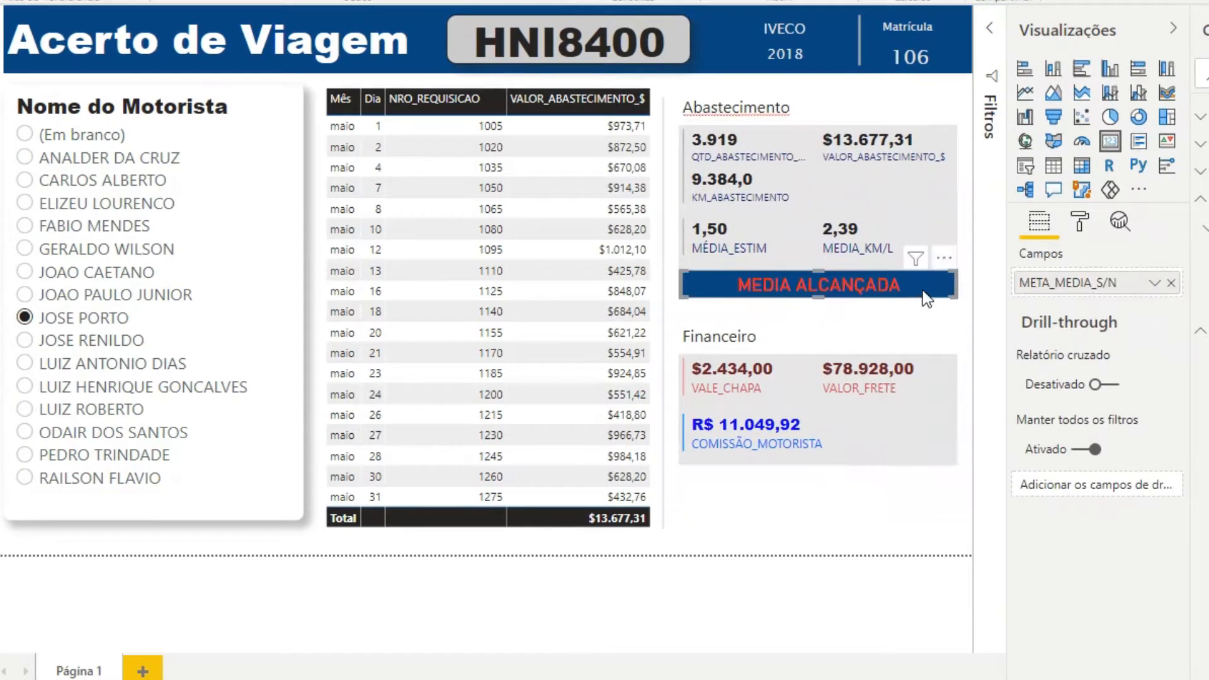
{"action": "key", "text": "ctrl+c"}
{"action": "key", "text": "ctrl+v"}
{"action": "left_click_drag", "start_coordinate": [925, 291], "coordinate": [913, 511]}
{"action": "left_click", "coordinate": [1171, 283]}
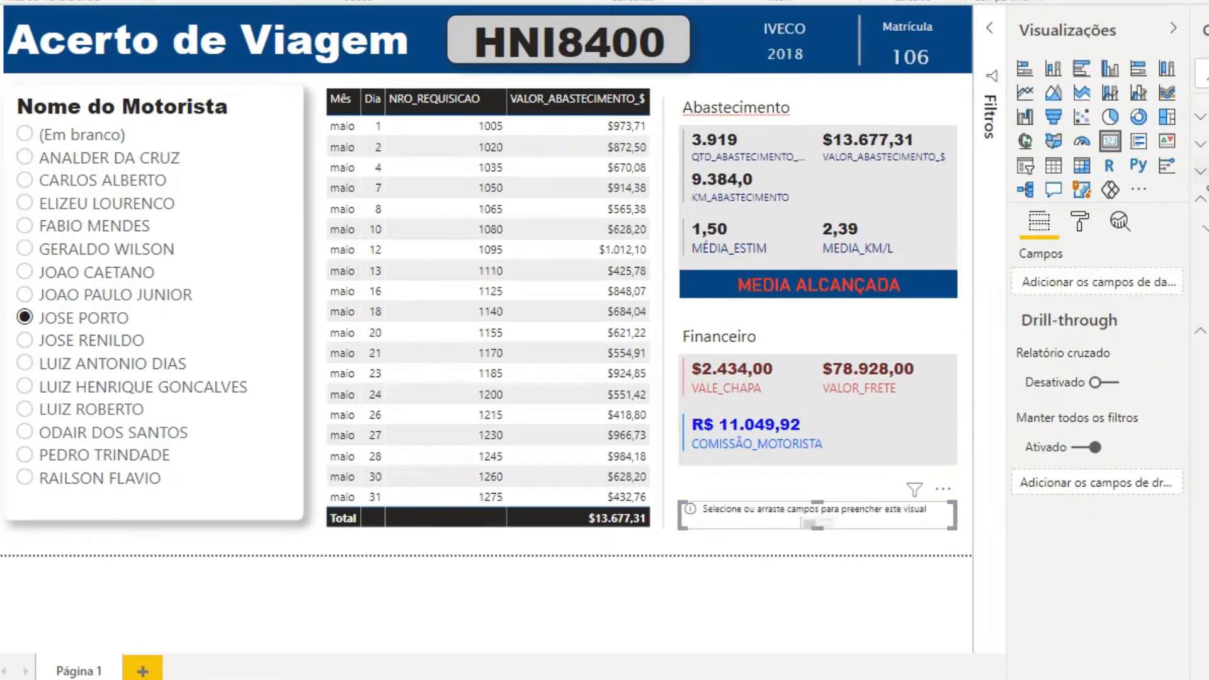
{"action": "left_click_drag", "start_coordinate": [1196, 162], "coordinate": [1096, 285]}
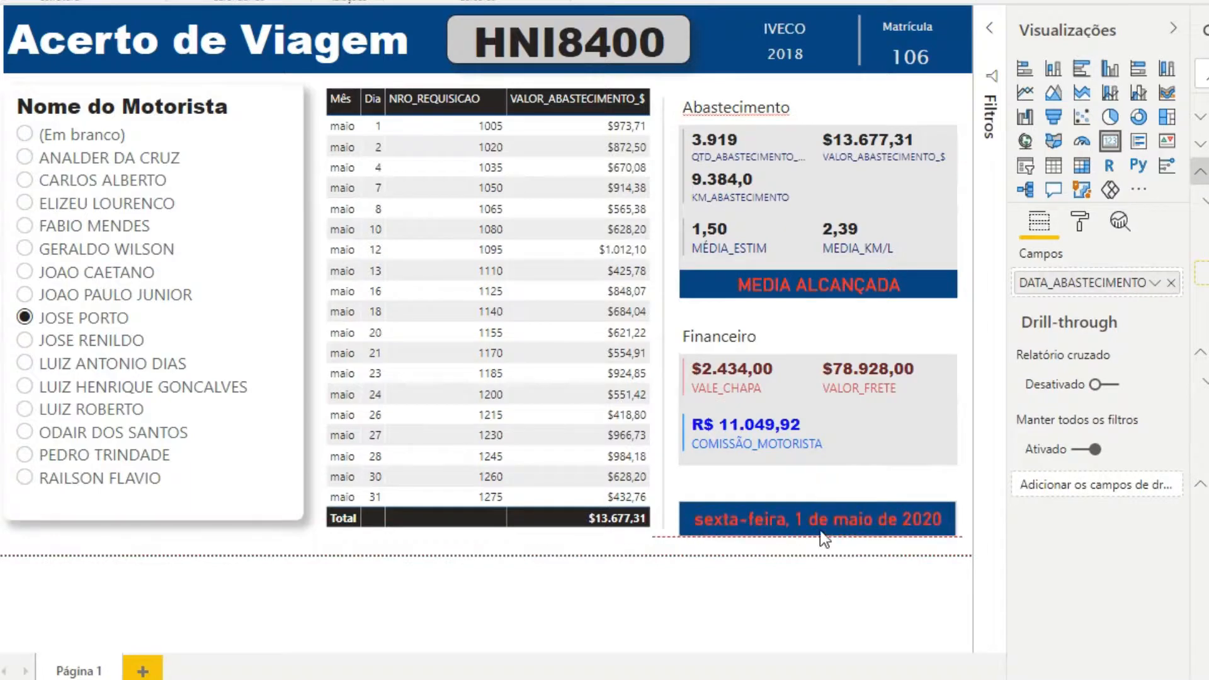
{"action": "left_click", "coordinate": [1154, 283]}
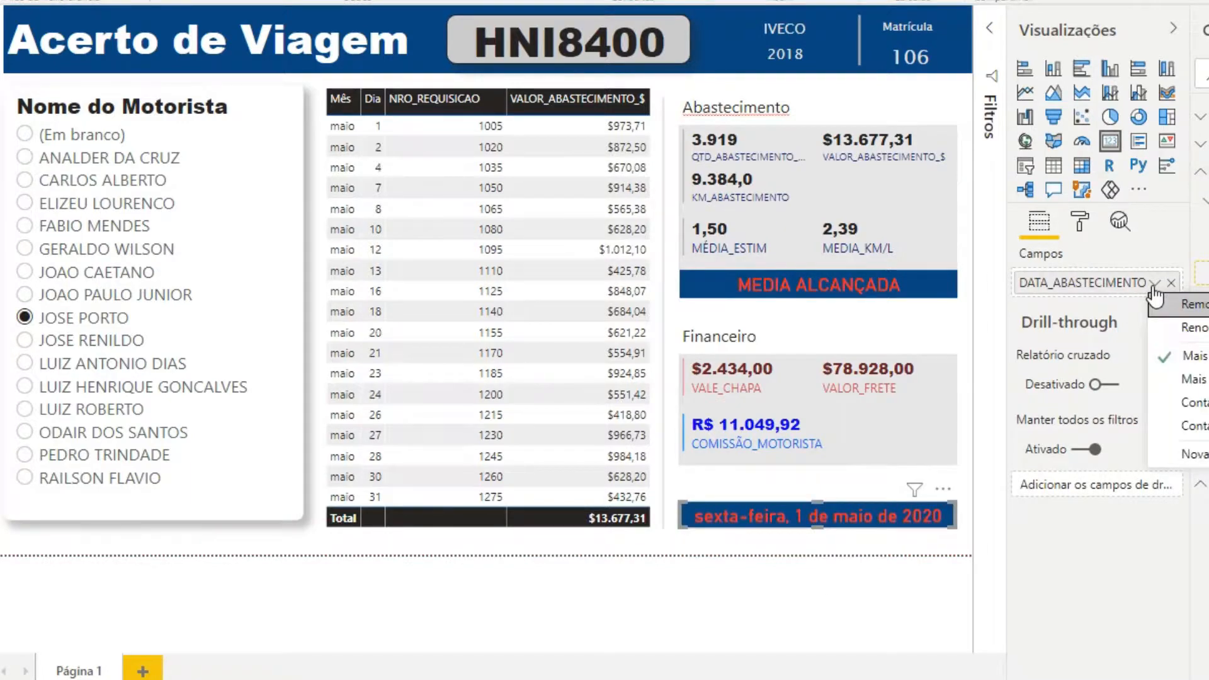
{"action": "left_click", "coordinate": [1177, 304]}
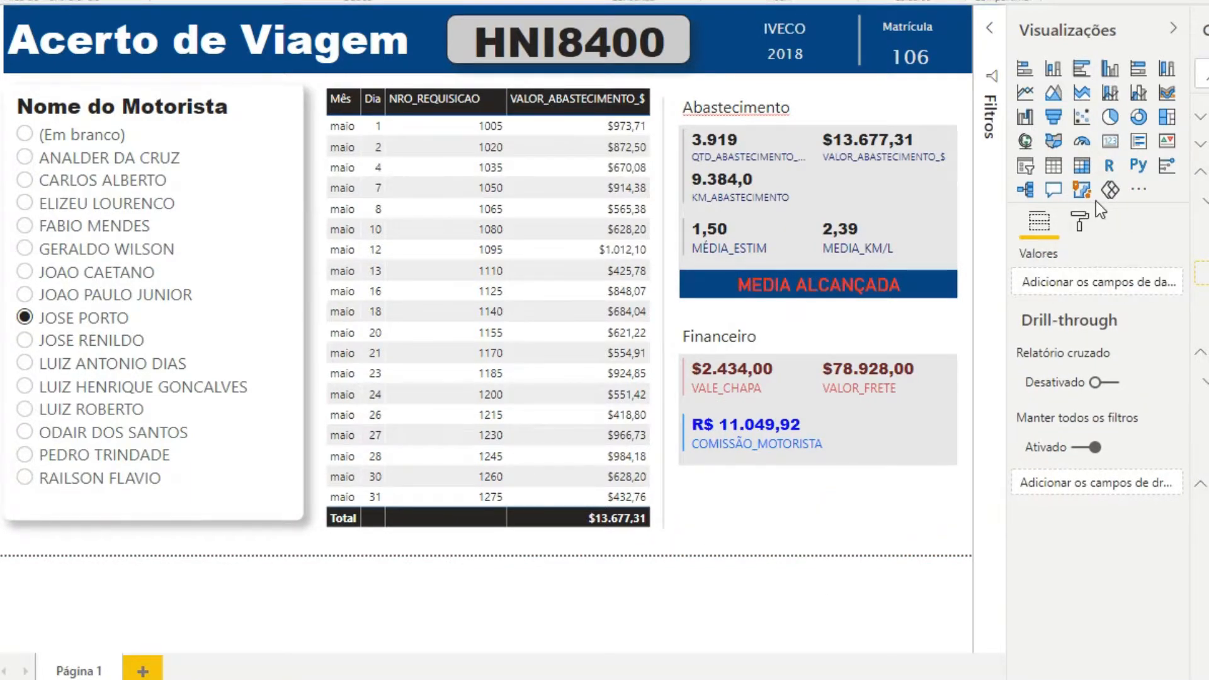
- Add a date range slicer below the Financeiro cards and enlarge the text of its date inputs
{"action": "left_click_drag", "start_coordinate": [1025, 165], "coordinate": [840, 305]}
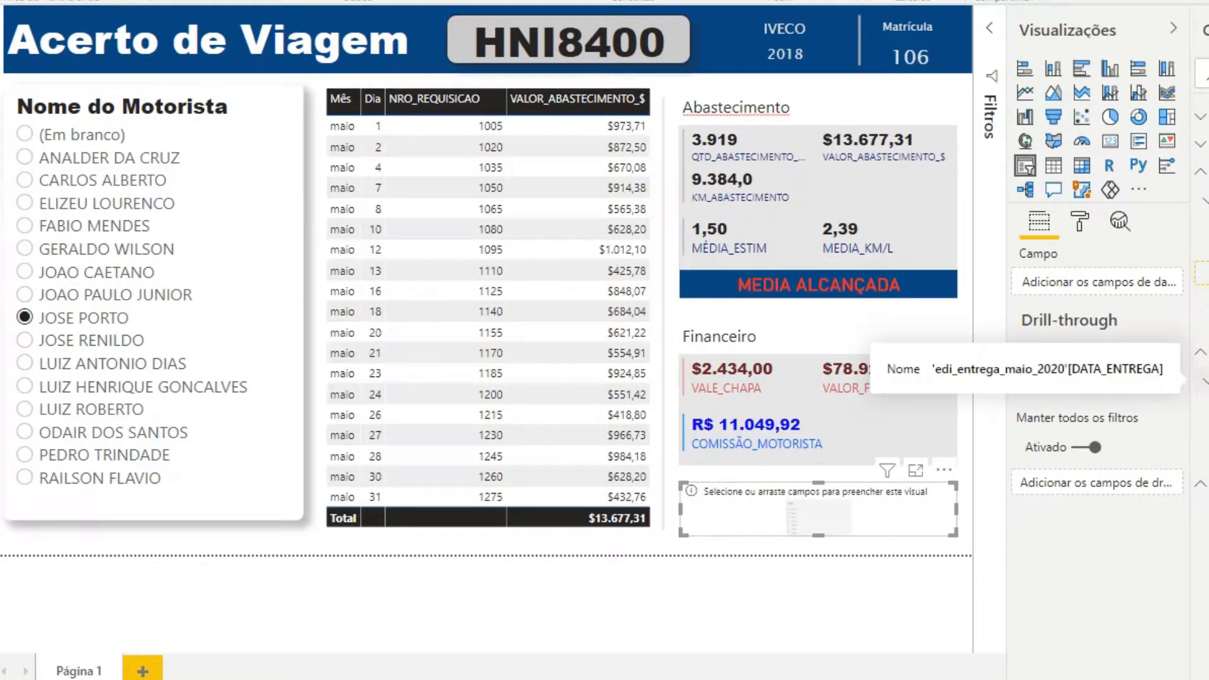
{"action": "left_click_drag", "start_coordinate": [1200, 183], "coordinate": [1096, 281]}
{"action": "left_click", "coordinate": [1080, 222]}
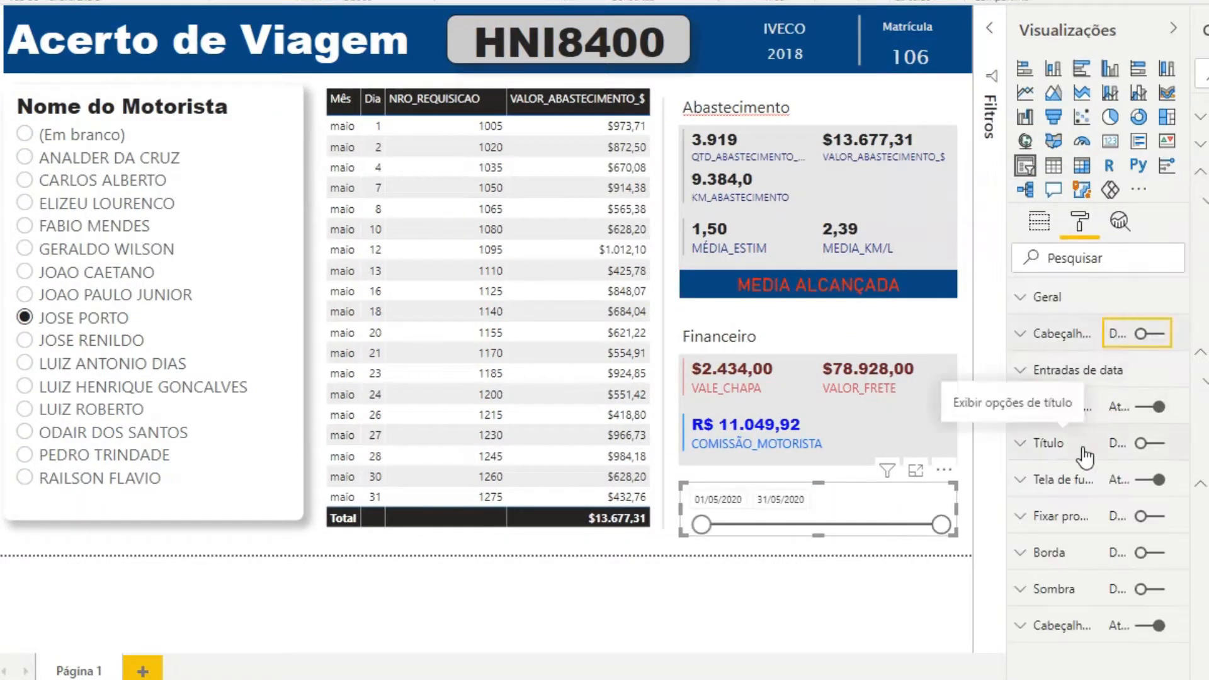
{"action": "left_click", "coordinate": [1085, 448]}
{"action": "scroll", "coordinate": [1084, 576], "scroll_direction": "up", "scroll_amount": 5}
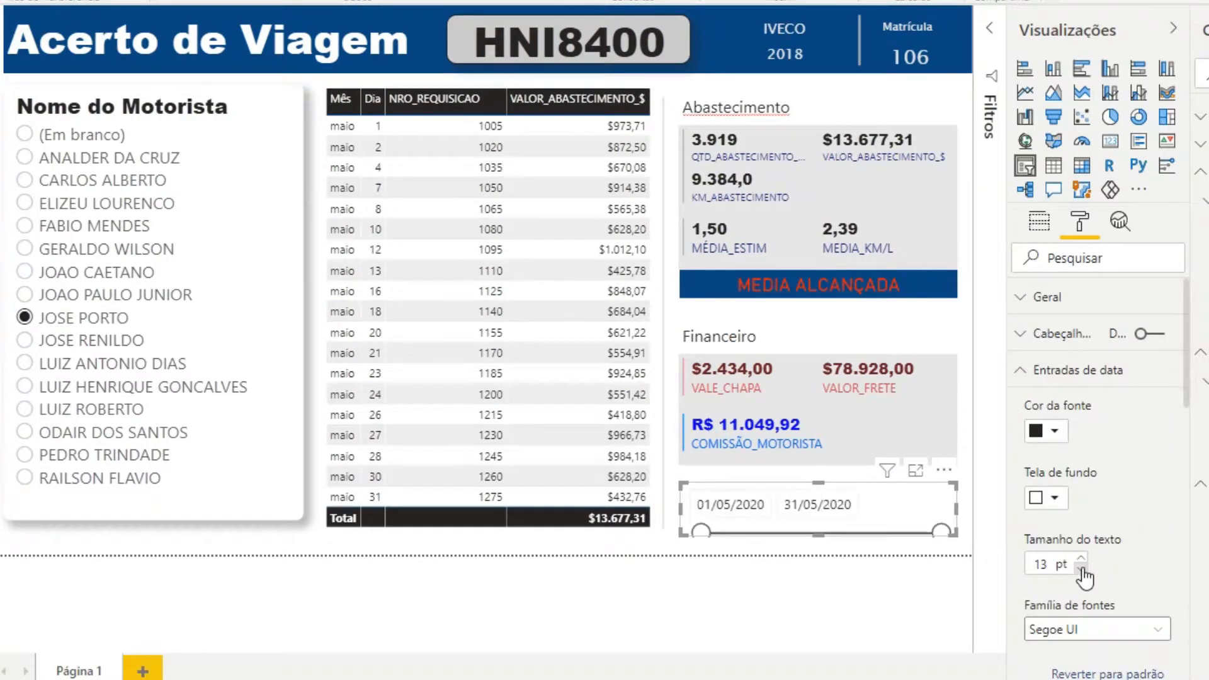
- Nudge the Financeiro group up to make room for the date slicer, and save the report
{"action": "left_click", "coordinate": [965, 467]}
{"action": "key", "text": "Up"}
{"action": "left_click", "coordinate": [936, 521]}
{"action": "key", "text": "Escape"}
{"action": "key", "text": "ctrl+s"}
{"action": "key", "text": "Return"}
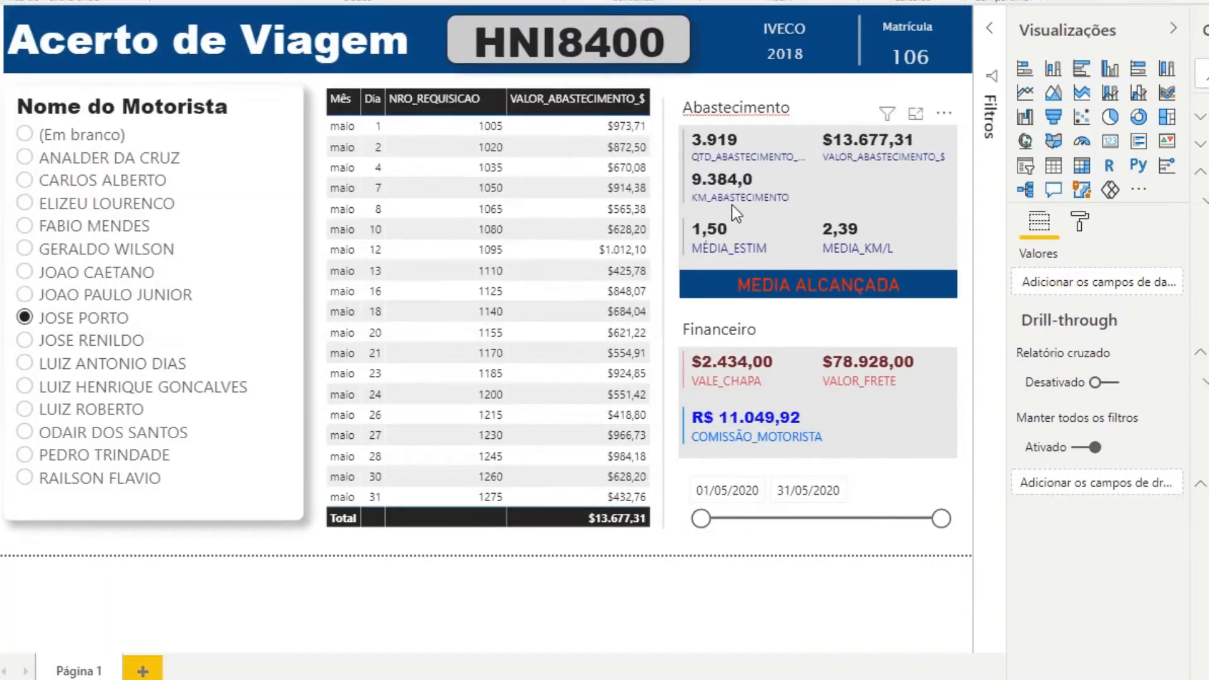
- Narrow the driver slicer with a smaller heading that still fits, and shift the requisition table and divider line closer to it
{"action": "left_click", "coordinate": [114, 295]}
{"action": "left_click_drag", "start_coordinate": [304, 309], "coordinate": [255, 301]}
{"action": "left_click", "coordinate": [1079, 224]}
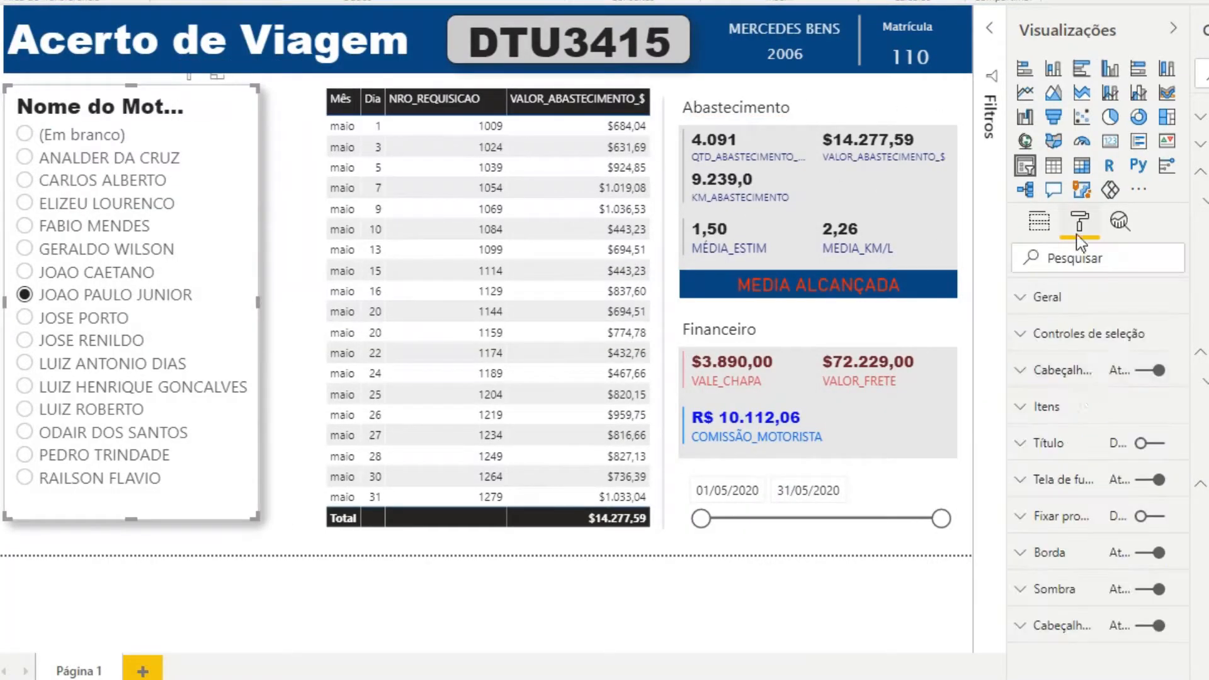
{"action": "left_click", "coordinate": [1058, 370]}
{"action": "scroll", "coordinate": [1019, 495], "scroll_direction": "down", "scroll_amount": 3}
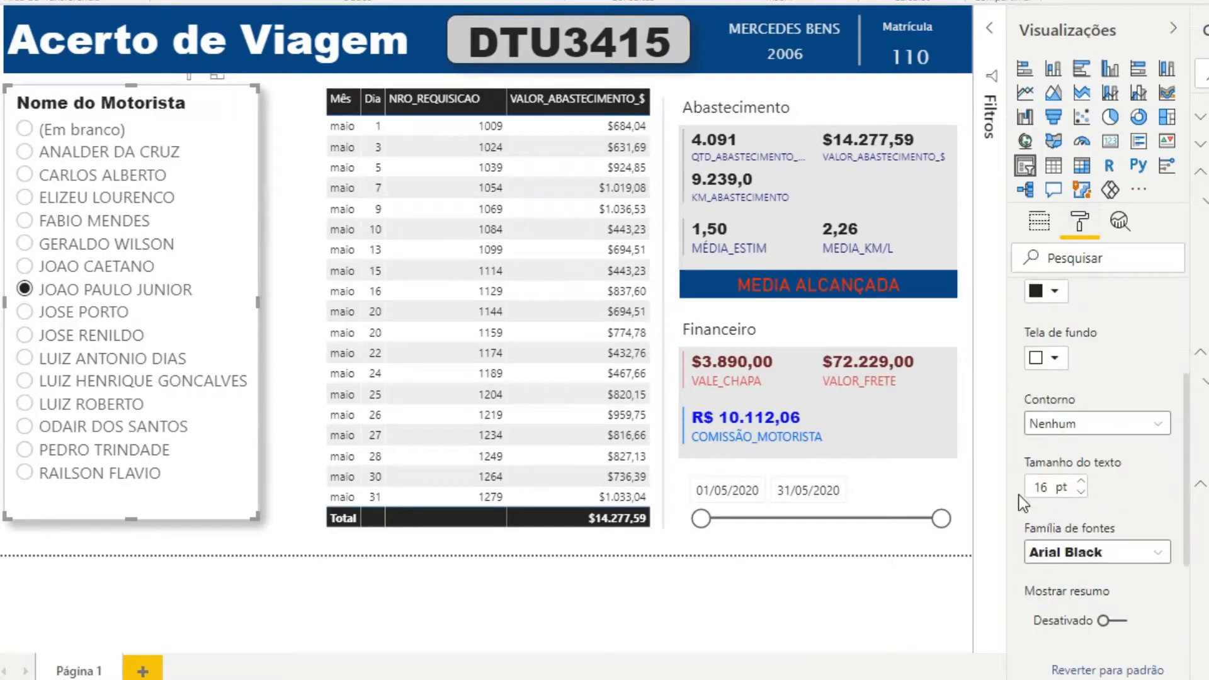
{"action": "left_click_drag", "start_coordinate": [306, 83], "coordinate": [669, 550]}
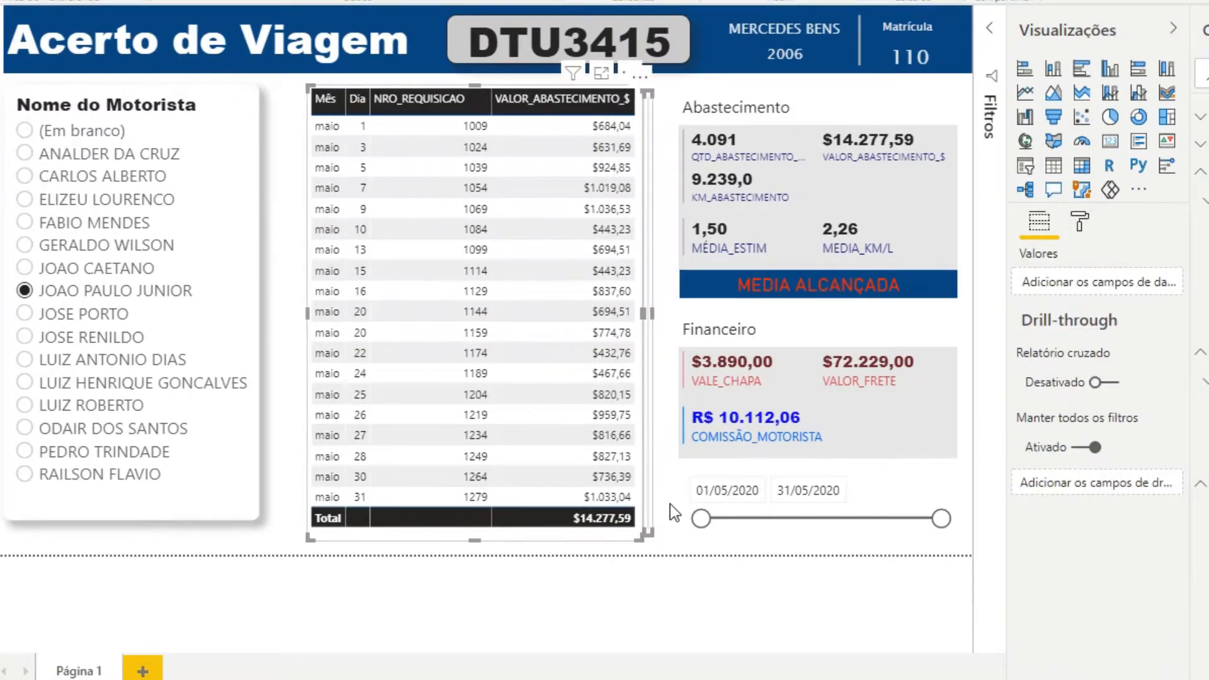
- Set the driver slicer's item text size to 17 pt and widen the slicer to fit the longest name
{"action": "left_click", "coordinate": [217, 477]}
{"action": "left_click", "coordinate": [1095, 483]}
{"action": "left_click", "coordinate": [1052, 435]}
{"action": "left_click", "coordinate": [1095, 386]}
{"action": "left_click", "coordinate": [1094, 410]}
{"action": "scroll", "coordinate": [1067, 447], "scroll_direction": "down", "scroll_amount": 5}
{"action": "left_click", "coordinate": [1046, 552]}
{"action": "left_click_drag", "start_coordinate": [258, 302], "coordinate": [275, 309]}
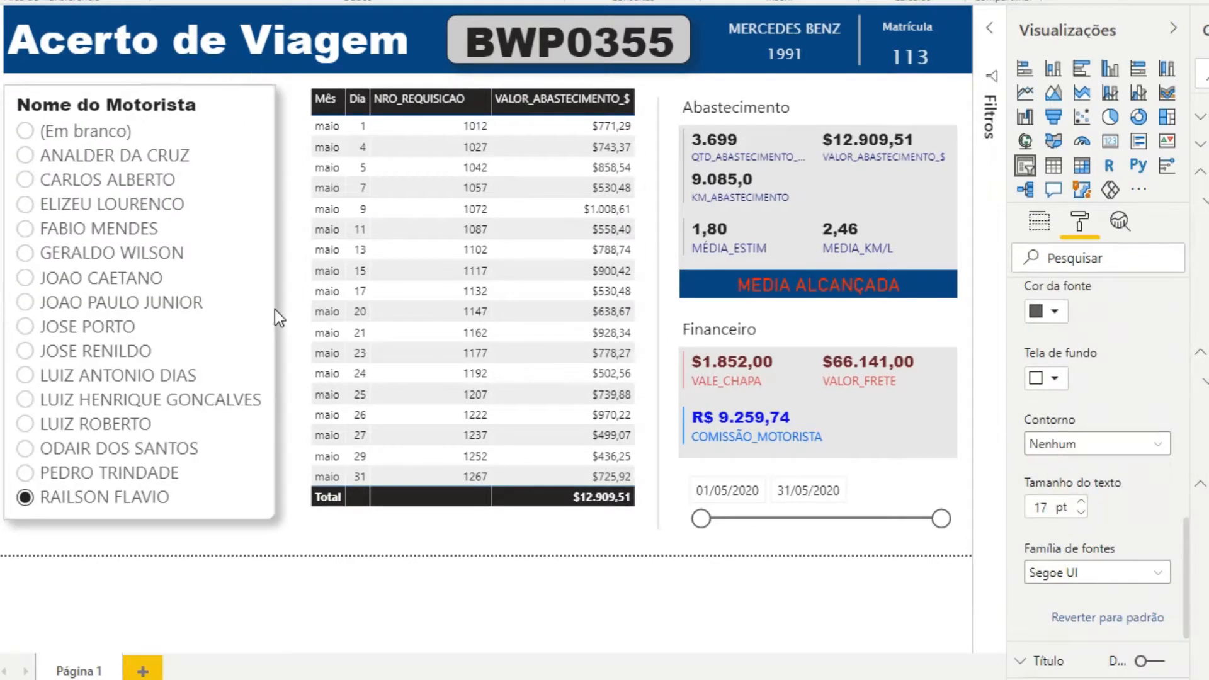
- Move the requisition table down slightly to leave more space below the title banner
{"action": "left_click", "coordinate": [535, 603]}
{"action": "left_click", "coordinate": [324, 100]}
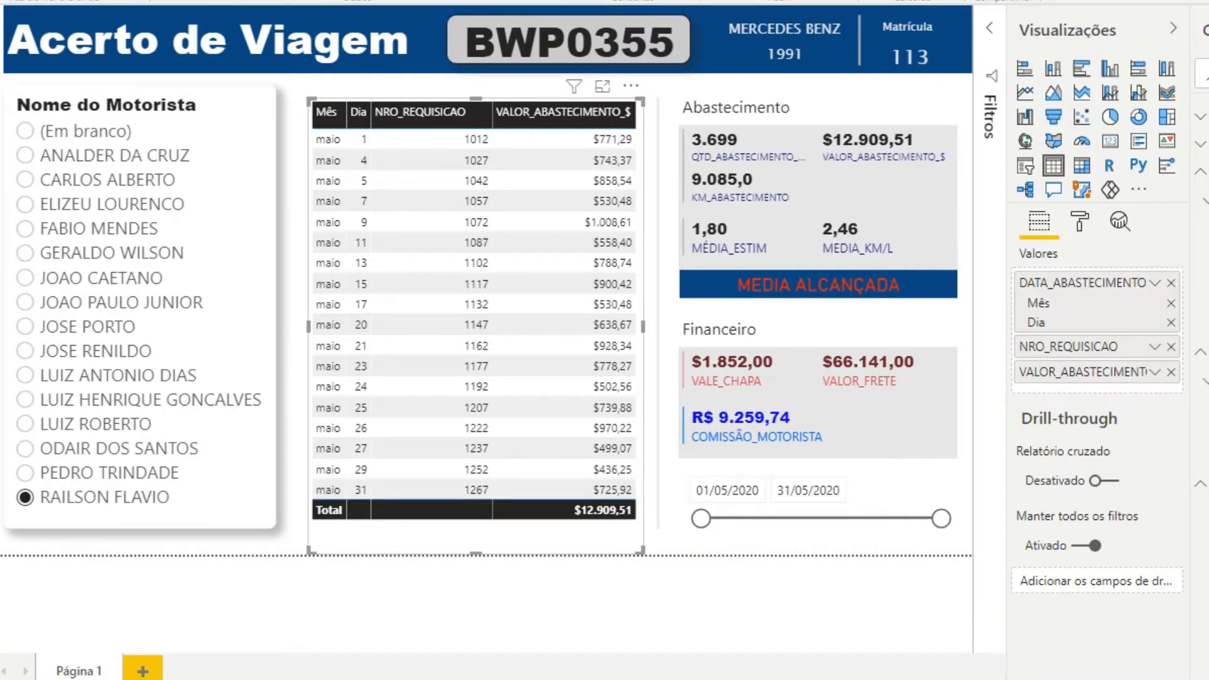
{"action": "key", "text": "alt+f"}
{"action": "key", "text": "Escape"}
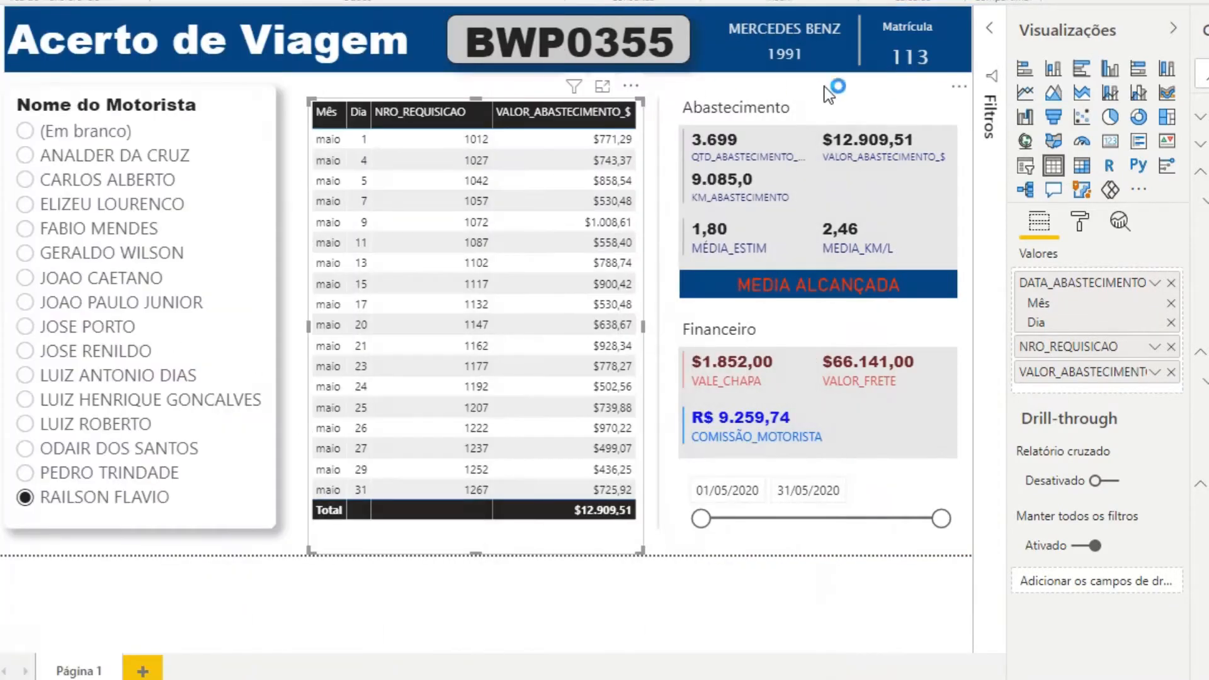